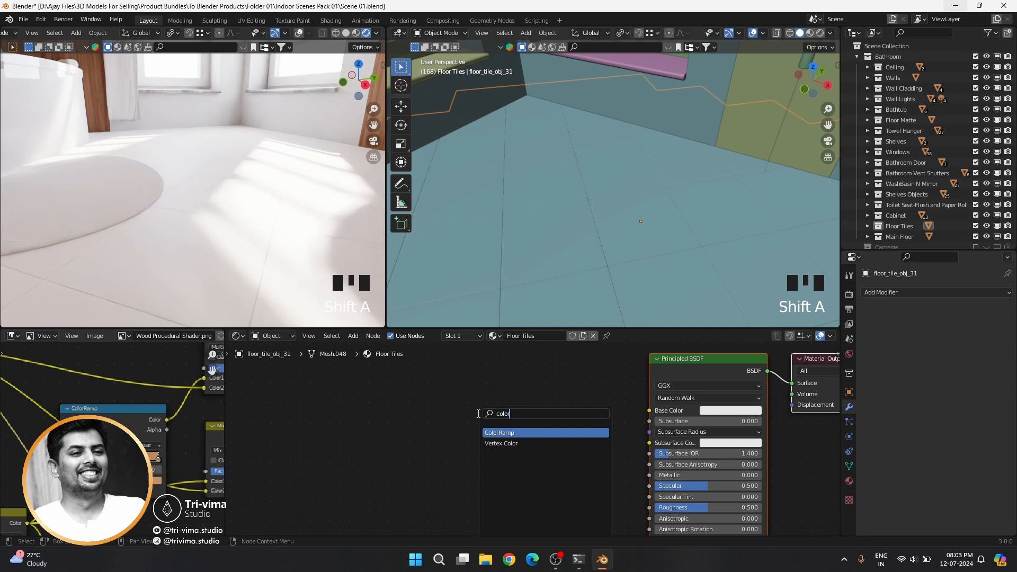
Step: Add a ColorRamp node to the Floor Tiles material and a Noise Texture node before it
{"action": "key", "text": "Return"}
{"action": "left_click", "coordinate": [440, 426]}
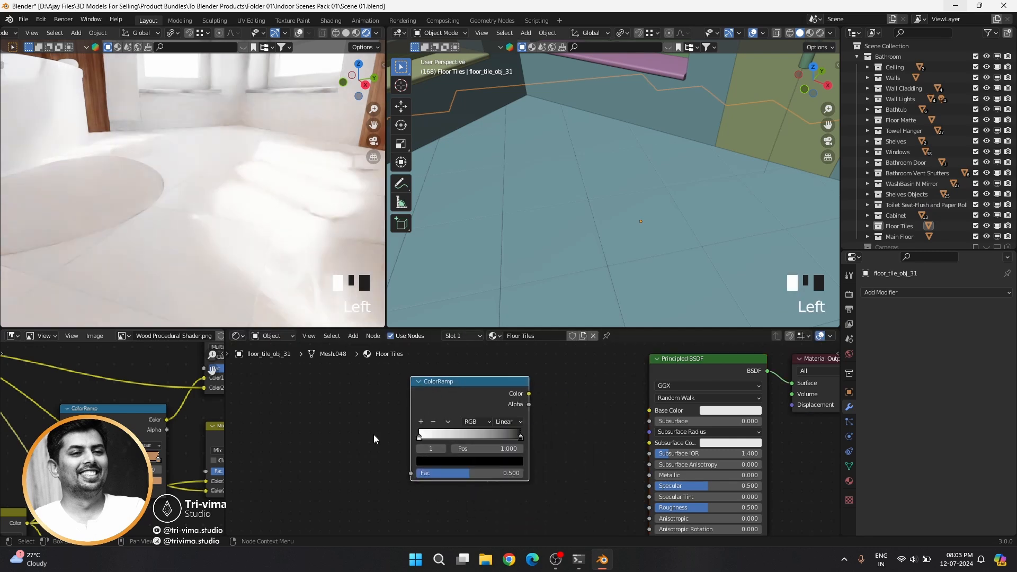
{"action": "key", "text": "shift+a"}
{"action": "left_click", "coordinate": [325, 412]}
{"action": "type", "text": "noise"}
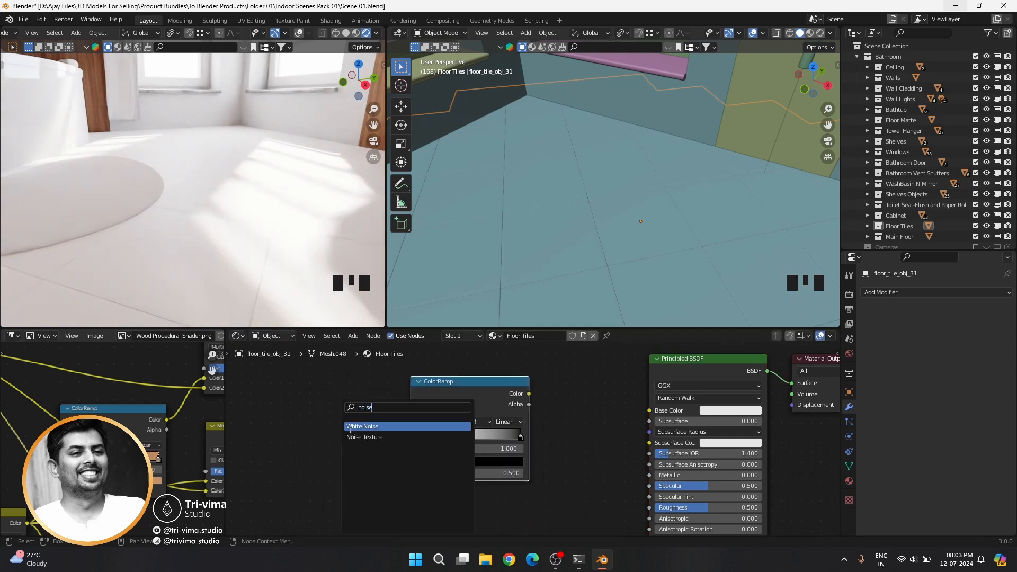
{"action": "key", "text": "Return"}
{"action": "left_click", "coordinate": [300, 420]}
Step: Add Texture Coordinate and Mapping nodes to the Noise Texture, and drive the mapping with the Object coordinates
{"action": "key", "text": "ctrl+t"}
{"action": "middle_click_drag", "start_coordinate": [300, 421], "coordinate": [468, 404]}
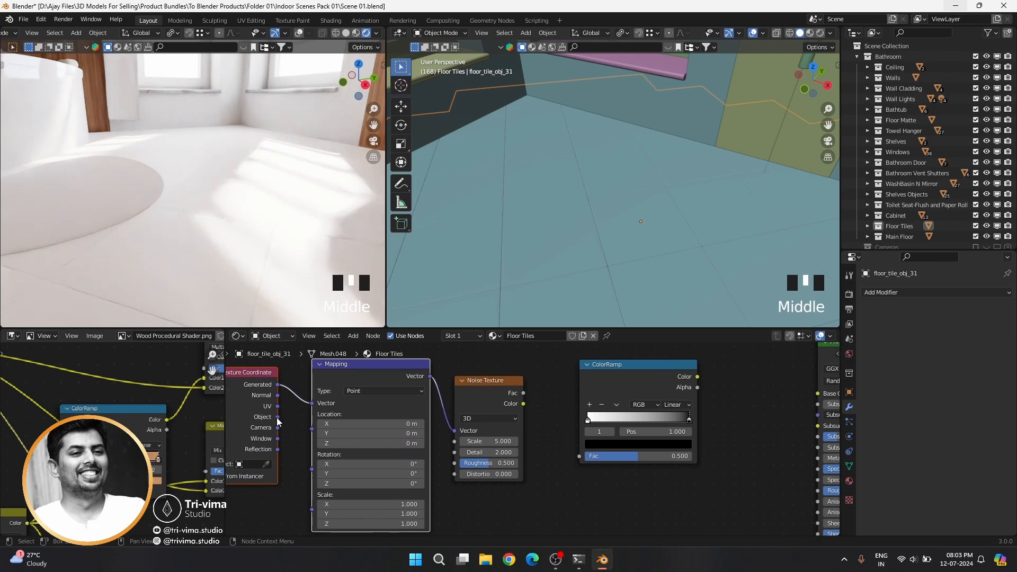
{"action": "left_click_drag", "start_coordinate": [277, 418], "coordinate": [313, 404]}
Step: Route the noise Fac through the ColorRamp into the shader's Base Color, and darken the ramp's white stop to a dark grey
{"action": "middle_click_drag", "start_coordinate": [313, 406], "coordinate": [262, 409]}
{"action": "left_click_drag", "start_coordinate": [473, 395], "coordinate": [529, 459]}
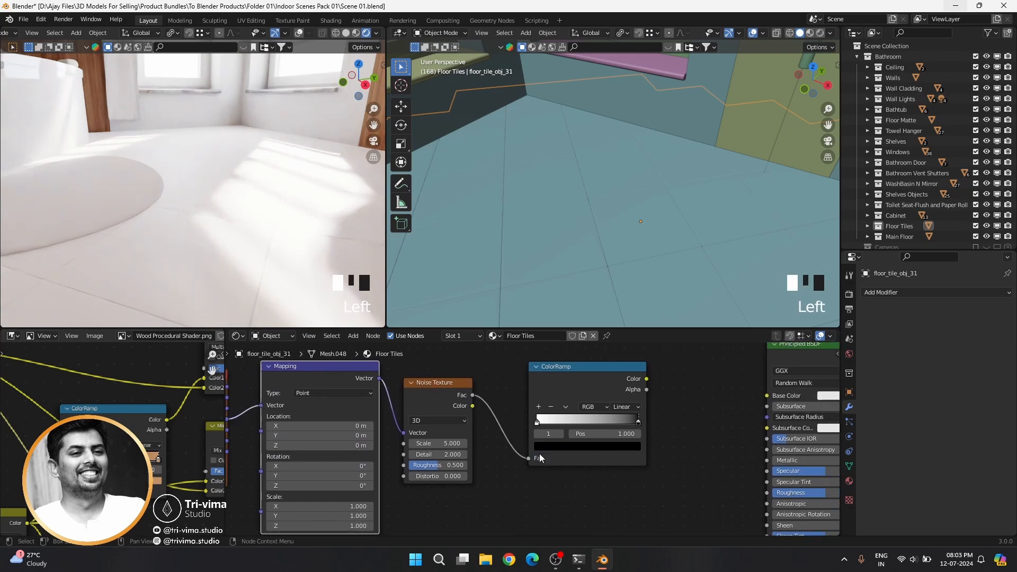
{"action": "left_click_drag", "start_coordinate": [647, 379], "coordinate": [767, 396]}
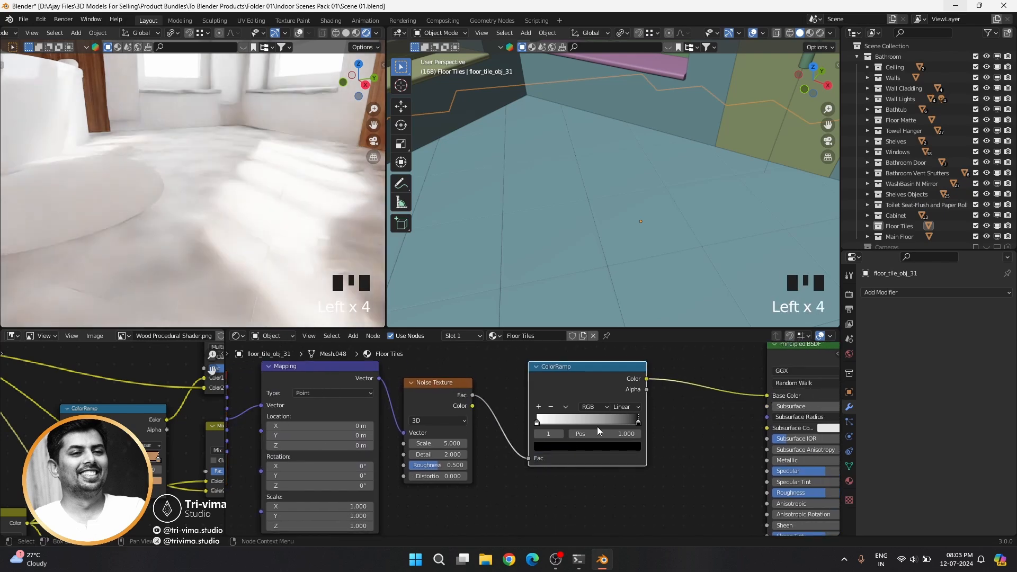
{"action": "left_click", "coordinate": [564, 446]}
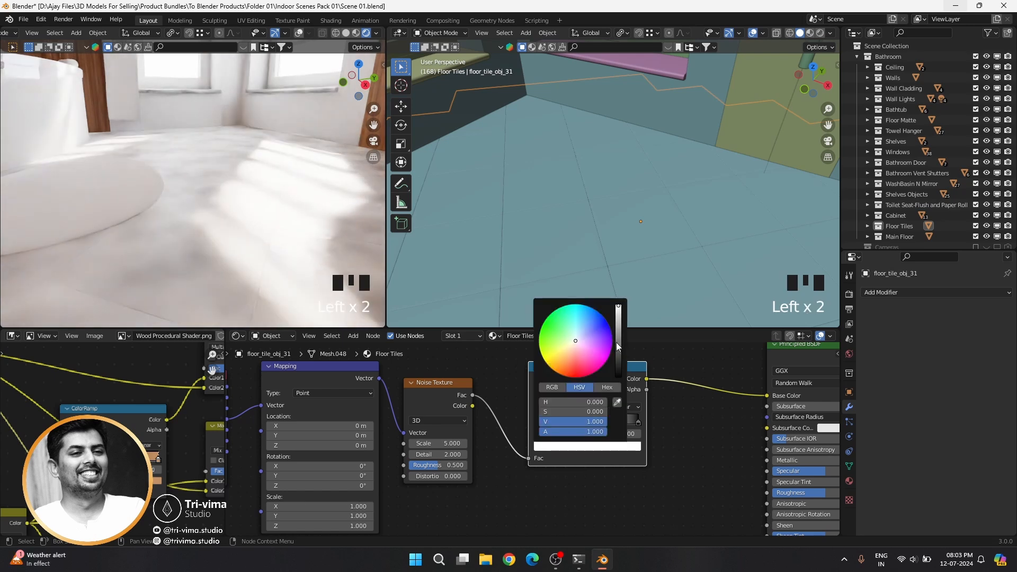
{"action": "left_click_drag", "start_coordinate": [617, 342], "coordinate": [617, 362]}
Step: Set the Noise Texture's scale to 50 and its detail to 15
{"action": "left_click", "coordinate": [444, 446]}
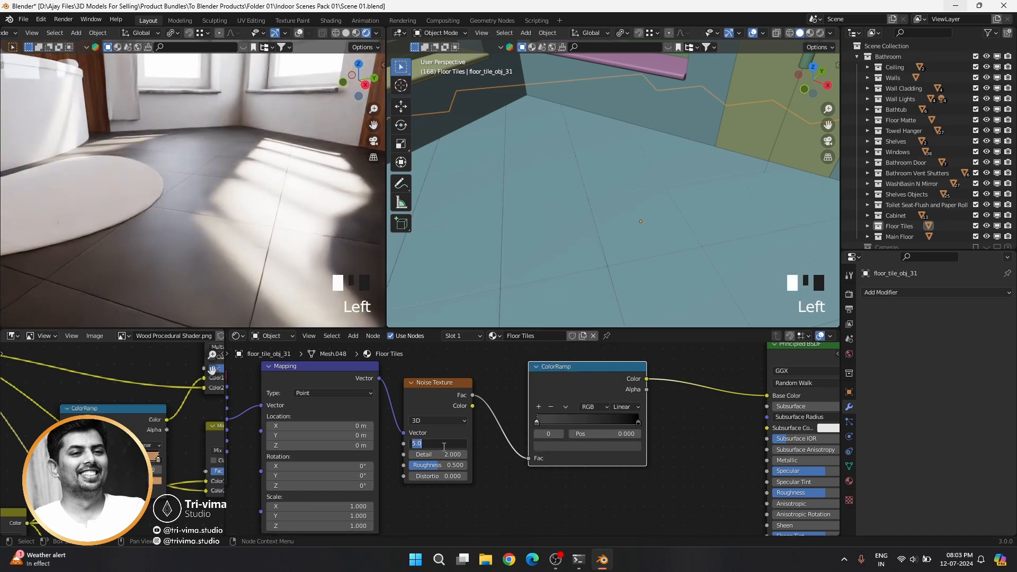
{"action": "key", "text": "Return"}
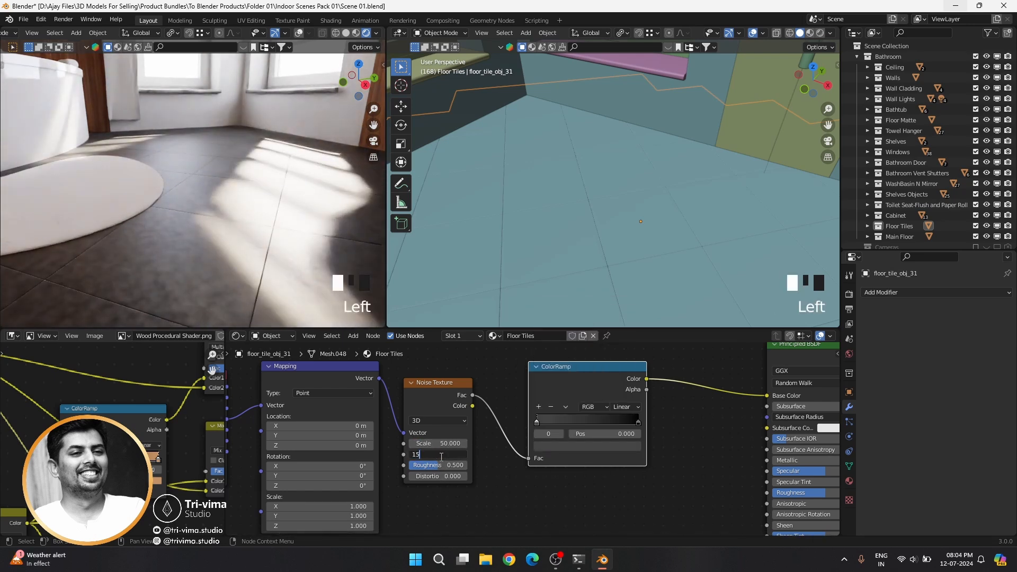
{"action": "left_click", "coordinate": [442, 454]}
{"action": "type", "text": "15"}
{"action": "key", "text": "Return"}
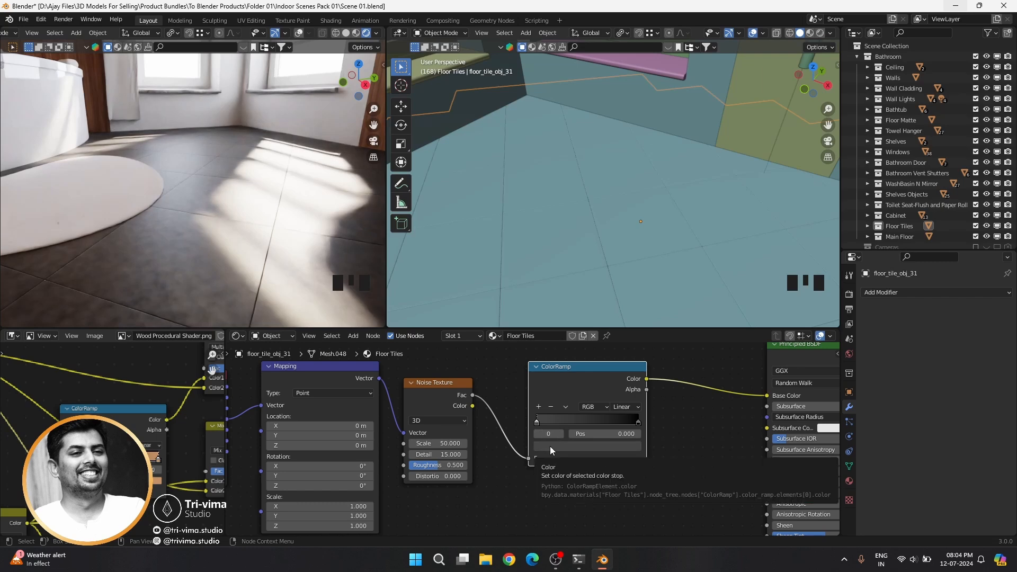
Step: Lighten the ColorRamp's black stop slightly and bring both stops closer together, with the second at 0.605
{"action": "left_click", "coordinate": [618, 427]}
{"action": "left_click", "coordinate": [621, 444]}
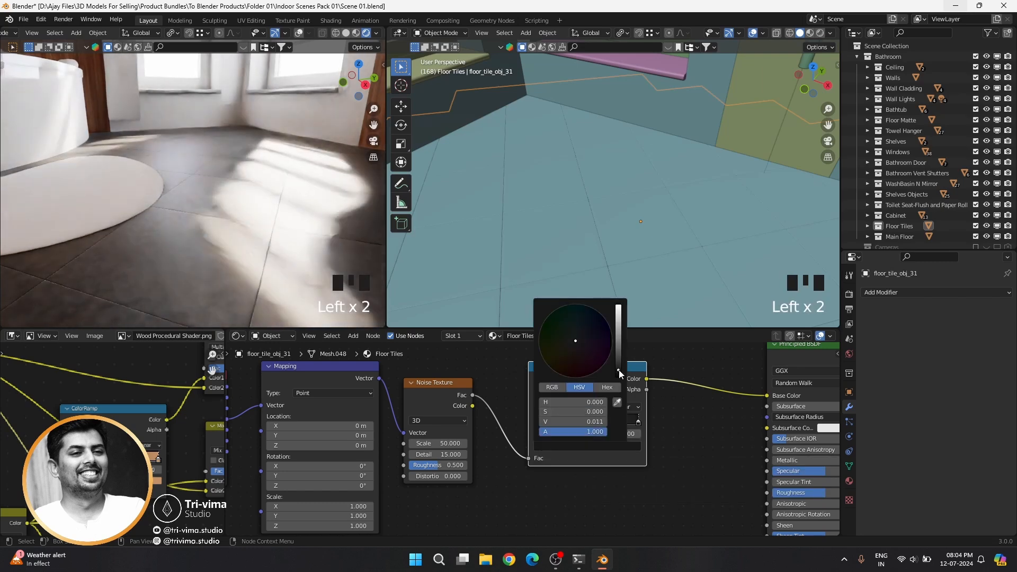
{"action": "left_click_drag", "start_coordinate": [619, 371], "coordinate": [618, 349]}
{"action": "left_click_drag", "start_coordinate": [537, 423], "coordinate": [597, 424]}
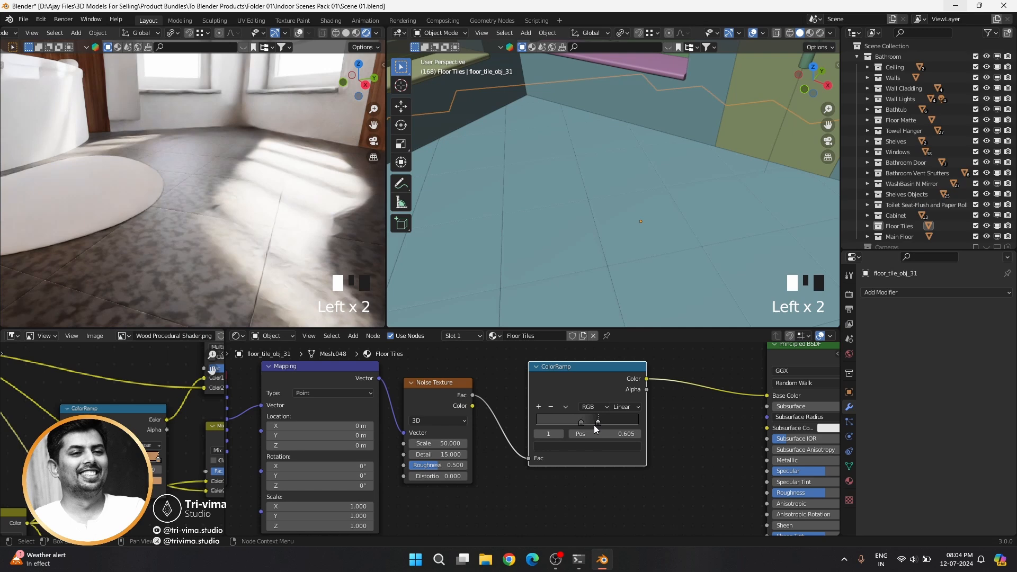
Step: Try a scale of 150 on the Noise Texture
{"action": "left_click", "coordinate": [440, 444]}
{"action": "type", "text": "150"}
{"action": "key", "text": "Return"}
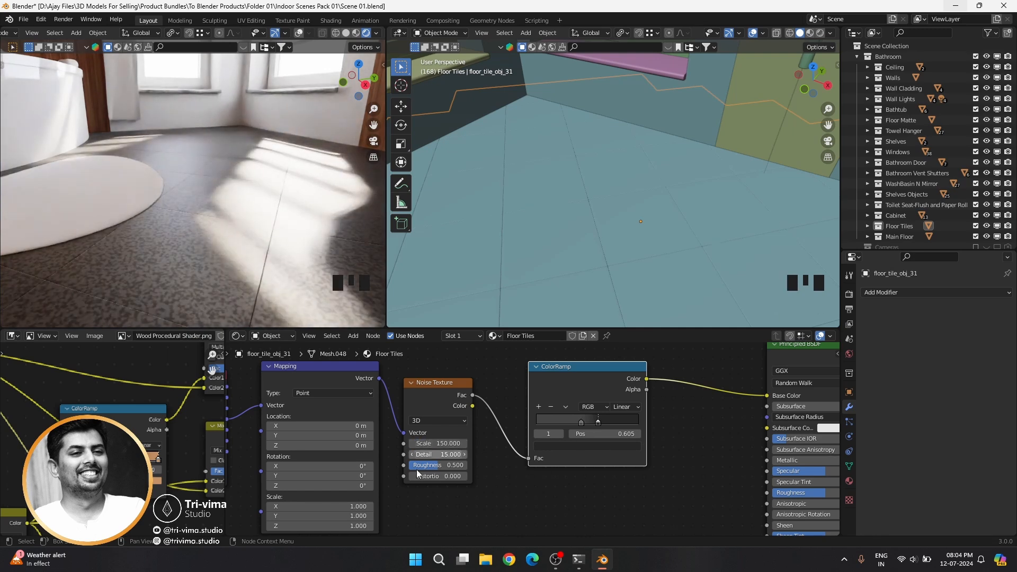
{"action": "middle_click_drag", "start_coordinate": [419, 495], "coordinate": [444, 474]}
{"action": "left_click", "coordinate": [482, 409]}
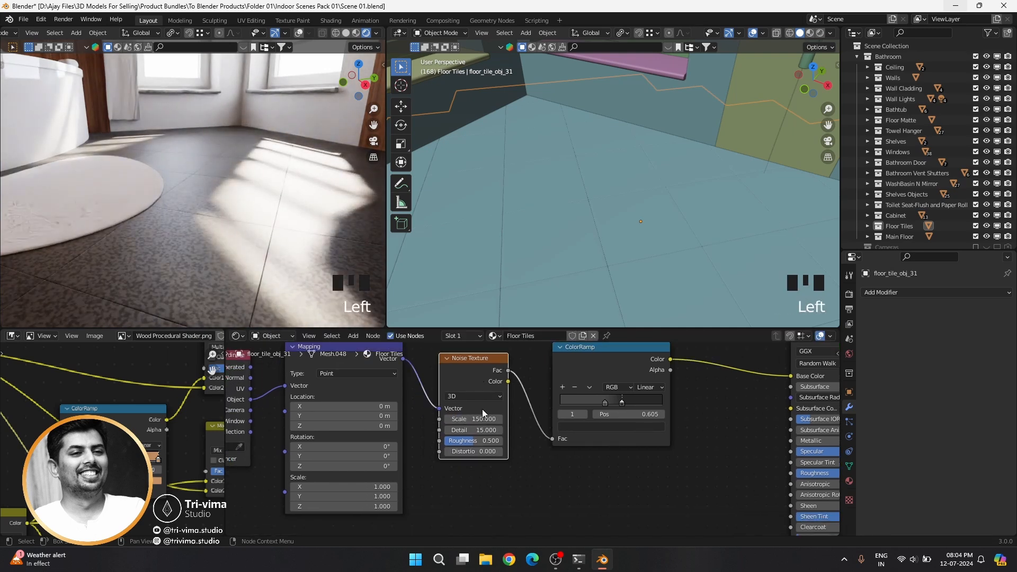
Step: Fine-tune the ColorRamp's second stop colour, and set the Noise Texture's scale to 50 and roughness to 0.750
{"action": "left_click", "coordinate": [614, 426]}
{"action": "left_click_drag", "start_coordinate": [642, 347], "coordinate": [643, 343]}
{"action": "type", "text": "50"}
{"action": "key", "text": "Return"}
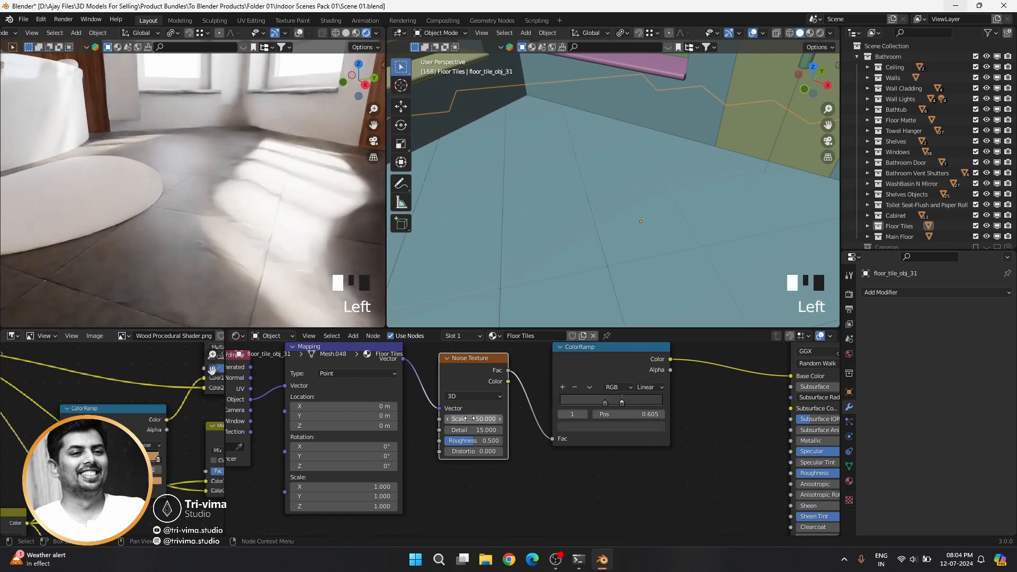
{"action": "left_click_drag", "start_coordinate": [473, 445], "coordinate": [489, 445]}
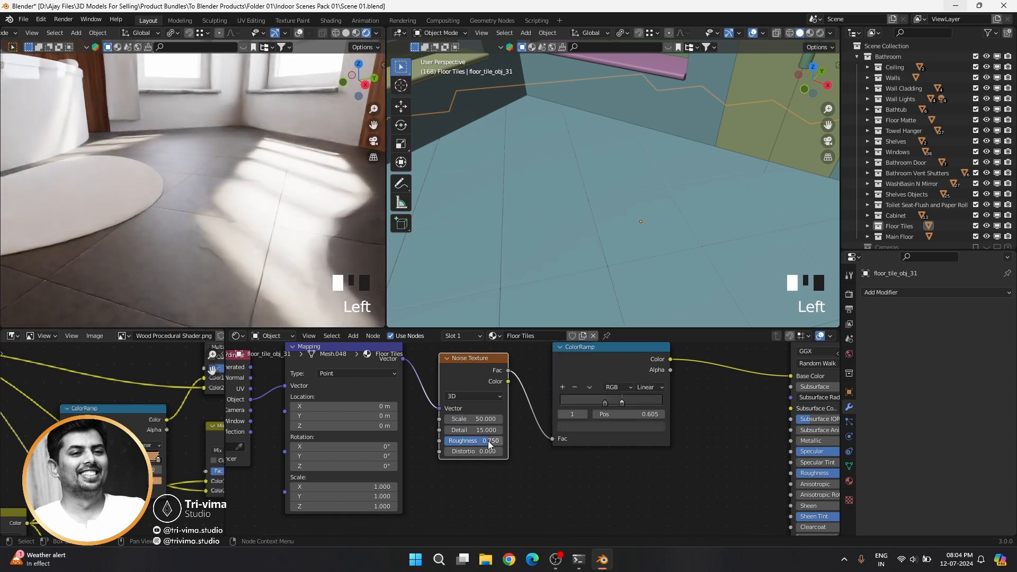
Step: Try spreading the ColorRamp's stops apart, to 0.000 and about 0.943
{"action": "left_click_drag", "start_coordinate": [605, 403], "coordinate": [556, 413]}
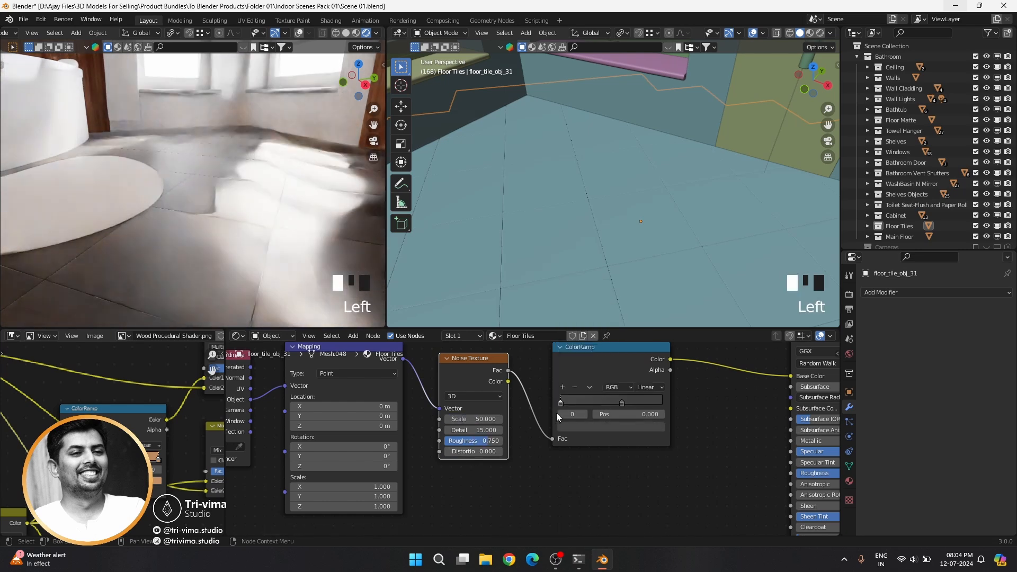
{"action": "left_click", "coordinate": [617, 424]}
{"action": "left_click_drag", "start_coordinate": [622, 402], "coordinate": [660, 403]}
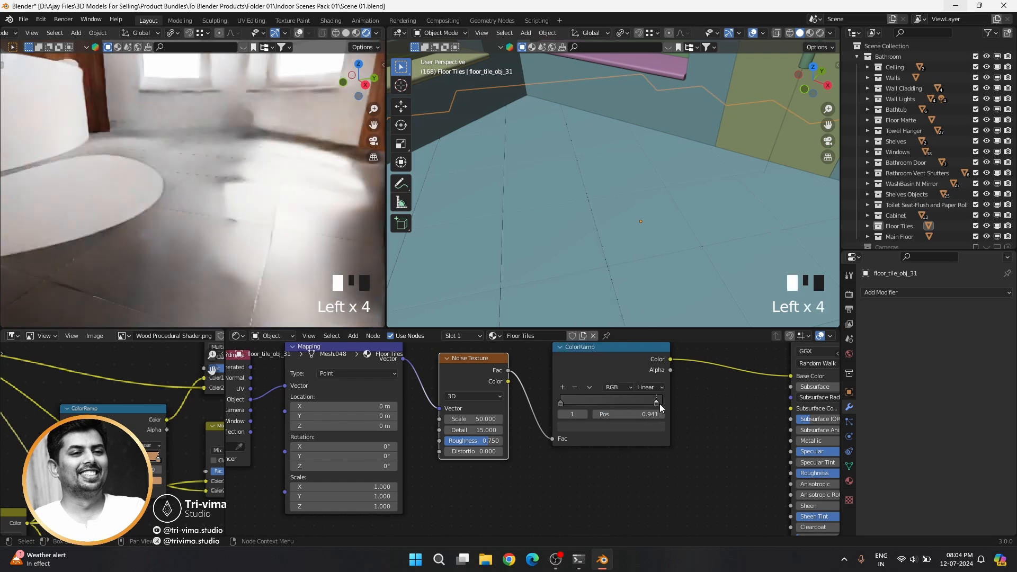
Step: Bring the ColorRamp's stops close together again, with the second at about 0.609
{"action": "left_click", "coordinate": [589, 406]}
{"action": "left_click_drag", "start_coordinate": [558, 404], "coordinate": [638, 408]}
{"action": "left_click", "coordinate": [638, 408]}
Step: Rearrange the node chain, moving the Noise Texture and ColorRamp up to free space beneath them
{"action": "left_click", "coordinate": [494, 500]}
{"action": "scroll", "coordinate": [494, 500], "scroll_direction": "down", "scroll_amount": 2}
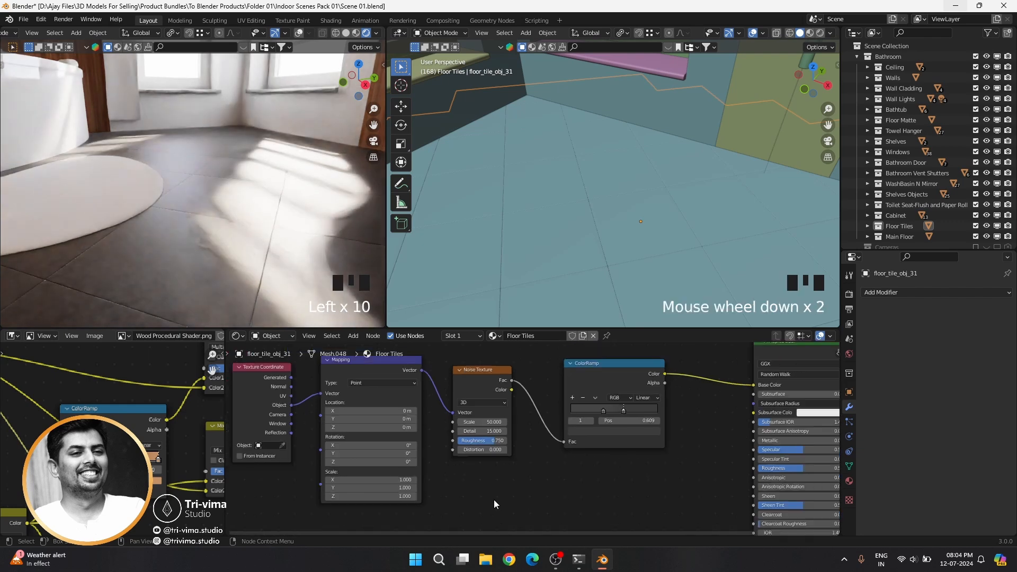
{"action": "scroll", "coordinate": [494, 500], "scroll_direction": "down", "scroll_amount": 4}
{"action": "left_click_drag", "start_coordinate": [294, 372], "coordinate": [355, 484]}
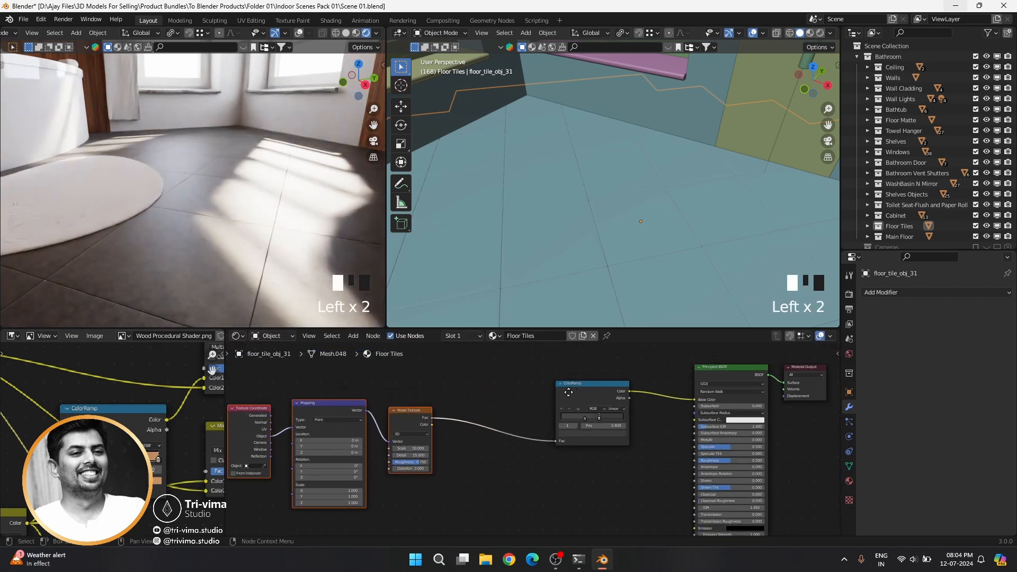
{"action": "left_click_drag", "start_coordinate": [569, 392], "coordinate": [434, 401]}
{"action": "middle_click_drag", "start_coordinate": [434, 401], "coordinate": [443, 482]}
Step: Add a Voronoi Texture node below the Noise Texture and feed the Mapping vector into it
{"action": "key", "text": "shift+a"}
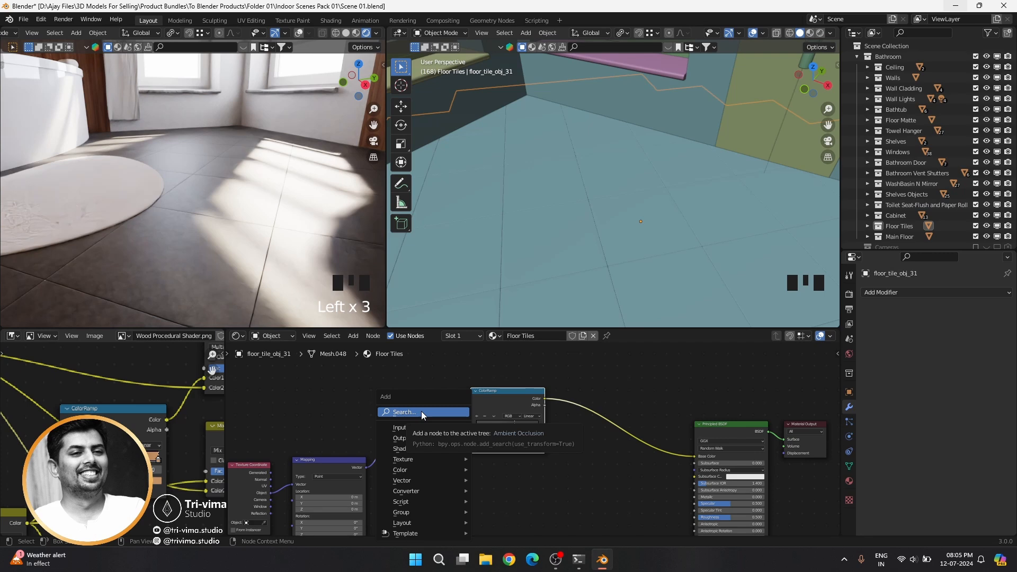
{"action": "left_click", "coordinate": [422, 411]}
{"action": "type", "text": "vor"}
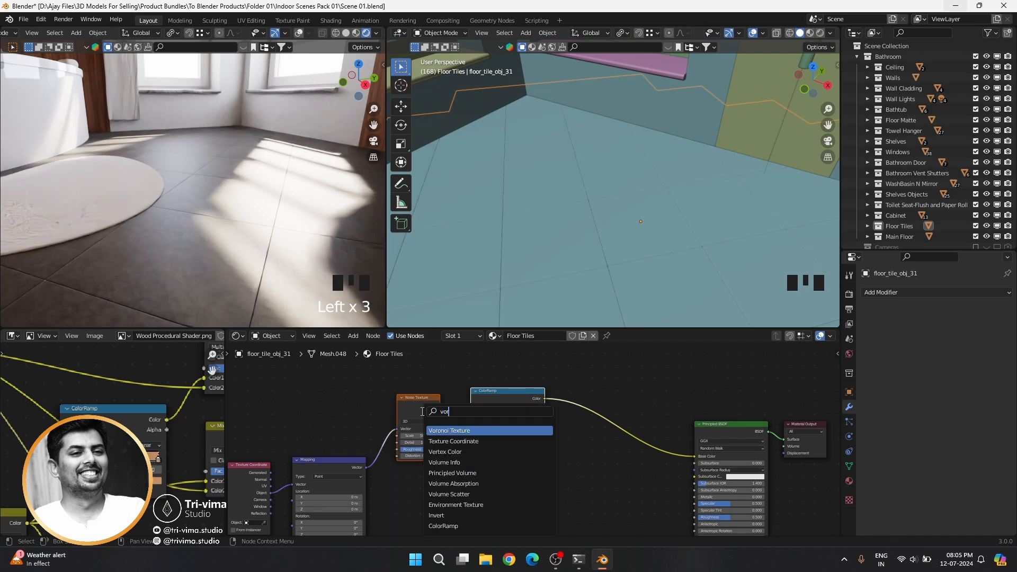
{"action": "key", "text": "Return"}
{"action": "left_click_drag", "start_coordinate": [367, 469], "coordinate": [412, 520]}
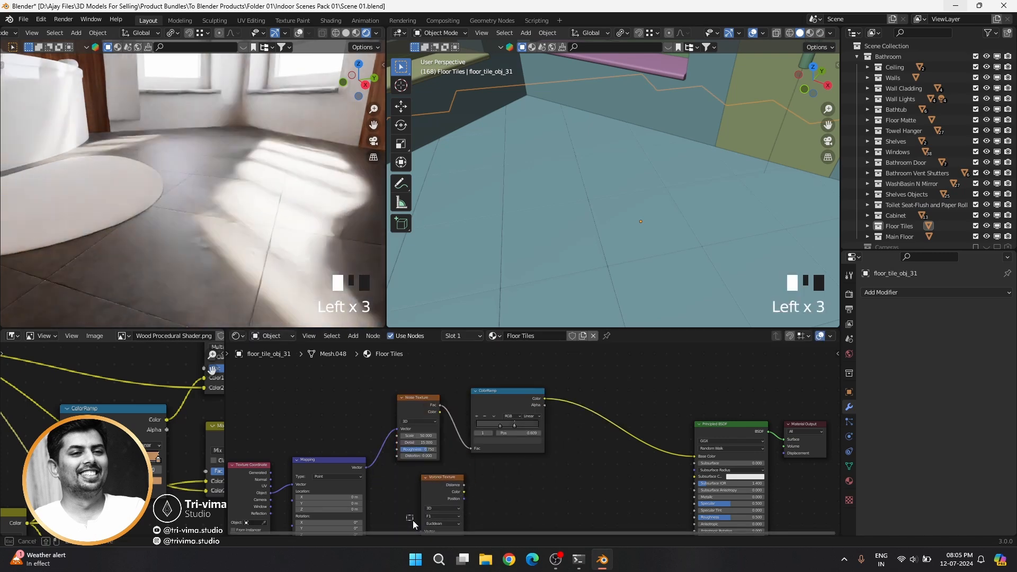
{"action": "middle_click_drag", "start_coordinate": [436, 486], "coordinate": [413, 431]}
{"action": "left_click_drag", "start_coordinate": [412, 431], "coordinate": [376, 472]}
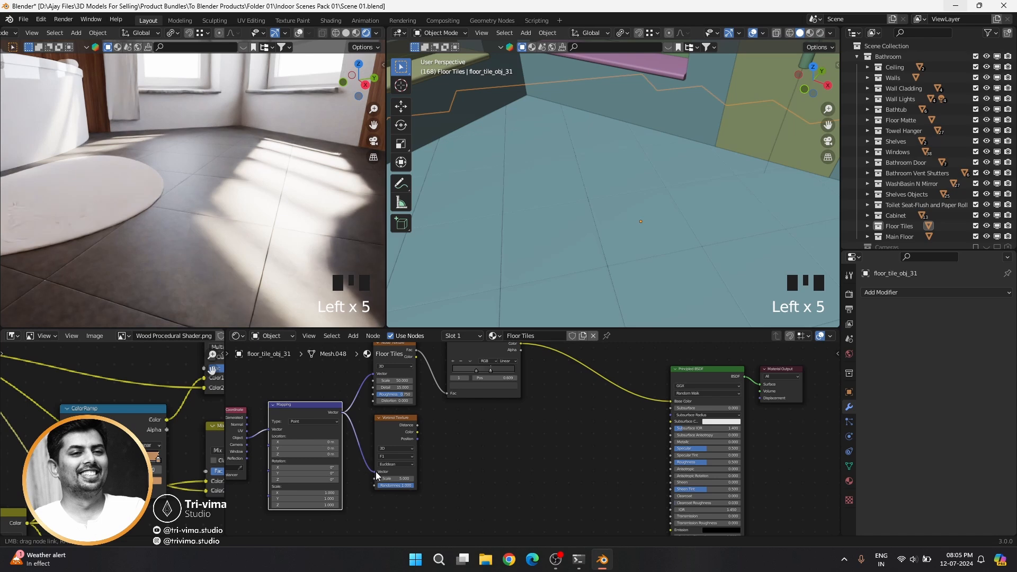
Step: Duplicate the ColorRamp beside the Voronoi Texture, connect the Voronoi Distance to its Fac and its Color to Base Color
{"action": "left_click", "coordinate": [469, 348]}
{"action": "key", "text": "shift+d"}
{"action": "left_click", "coordinate": [466, 435]}
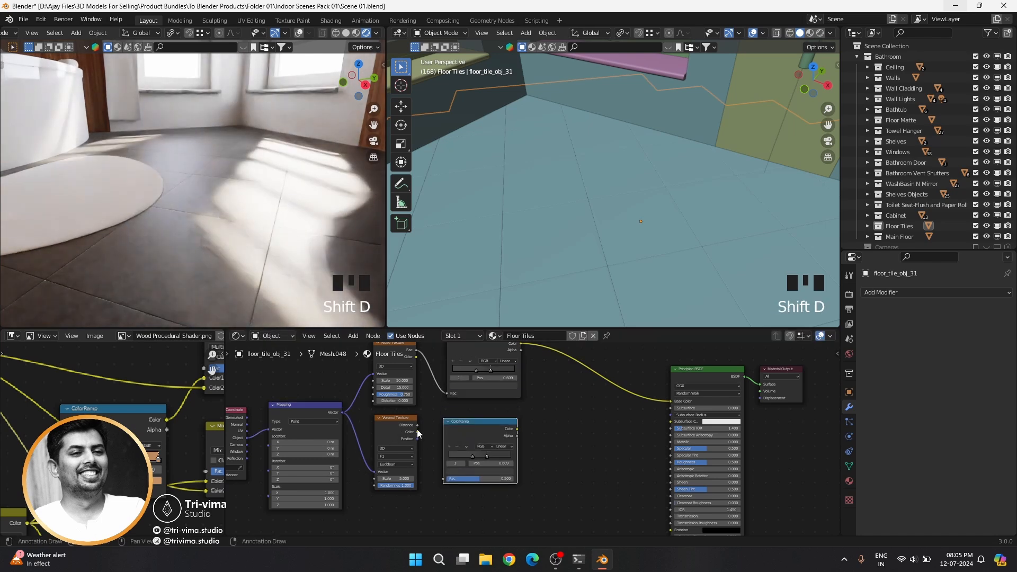
{"action": "left_click", "coordinate": [419, 430]}
{"action": "left_click_drag", "start_coordinate": [443, 476], "coordinate": [445, 478]}
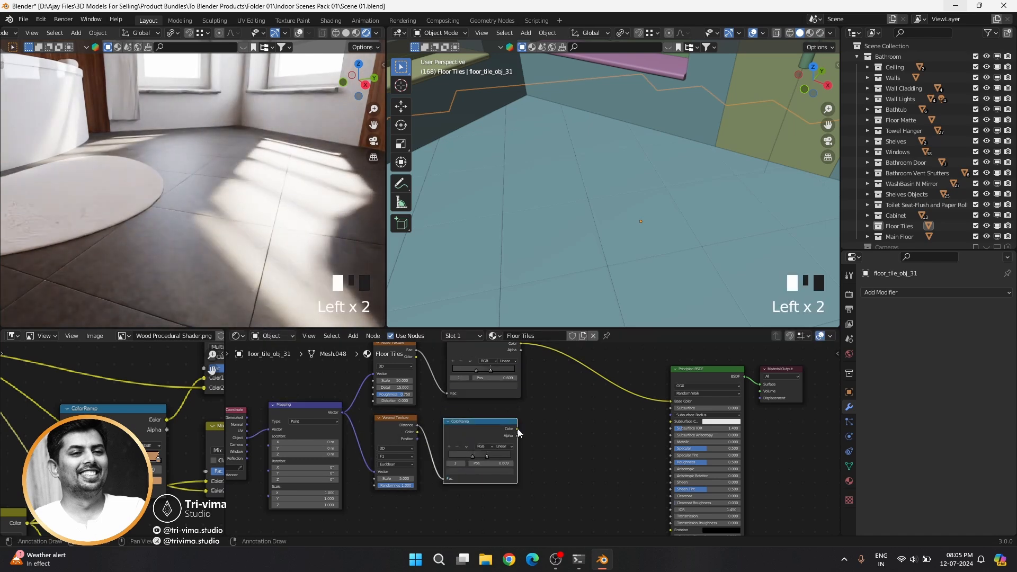
{"action": "left_click_drag", "start_coordinate": [517, 428], "coordinate": [671, 401]}
Step: Lighten a stop of the duplicated ColorRamp to a light grey
{"action": "left_click", "coordinate": [472, 457]}
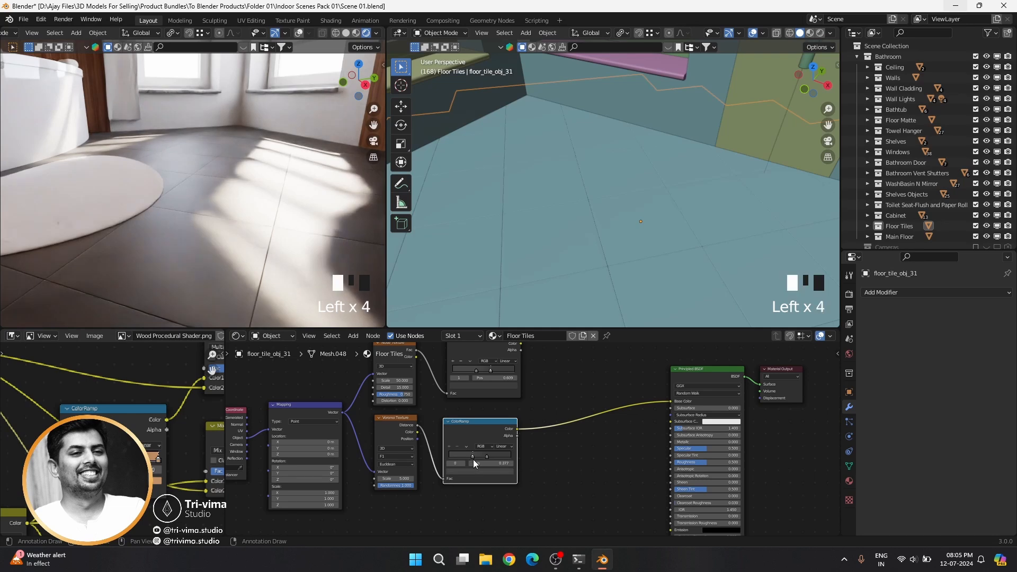
{"action": "left_click", "coordinate": [477, 471]}
{"action": "left_click", "coordinate": [500, 396]}
Step: Set the Voronoi Texture's scale to 50
{"action": "left_click_drag", "start_coordinate": [397, 479], "coordinate": [540, 479]}
{"action": "left_click", "coordinate": [467, 447]}
{"action": "left_click", "coordinate": [472, 459]}
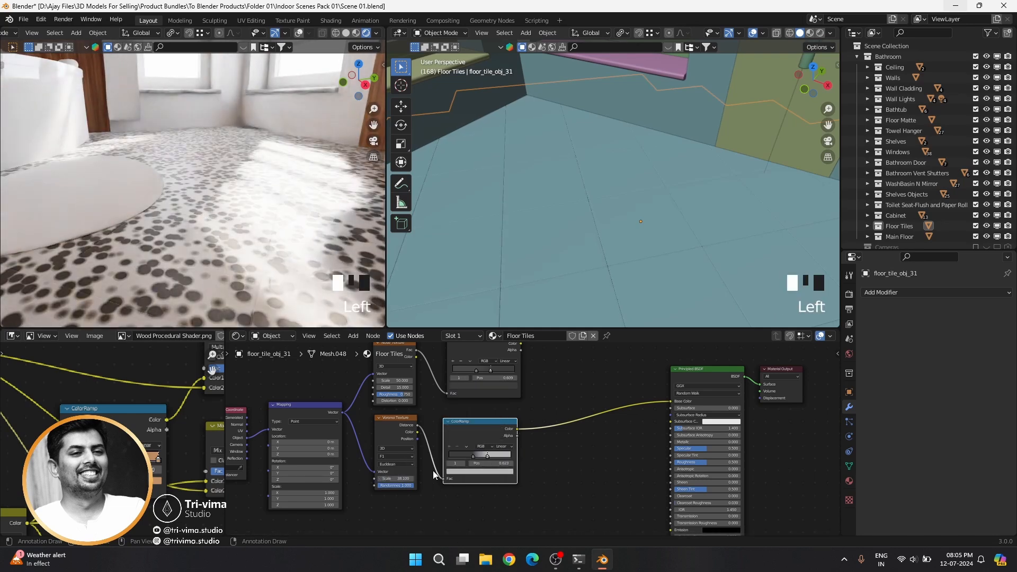
{"action": "left_click", "coordinate": [392, 478]}
{"action": "type", "text": "50"}
{"action": "key", "text": "Return"}
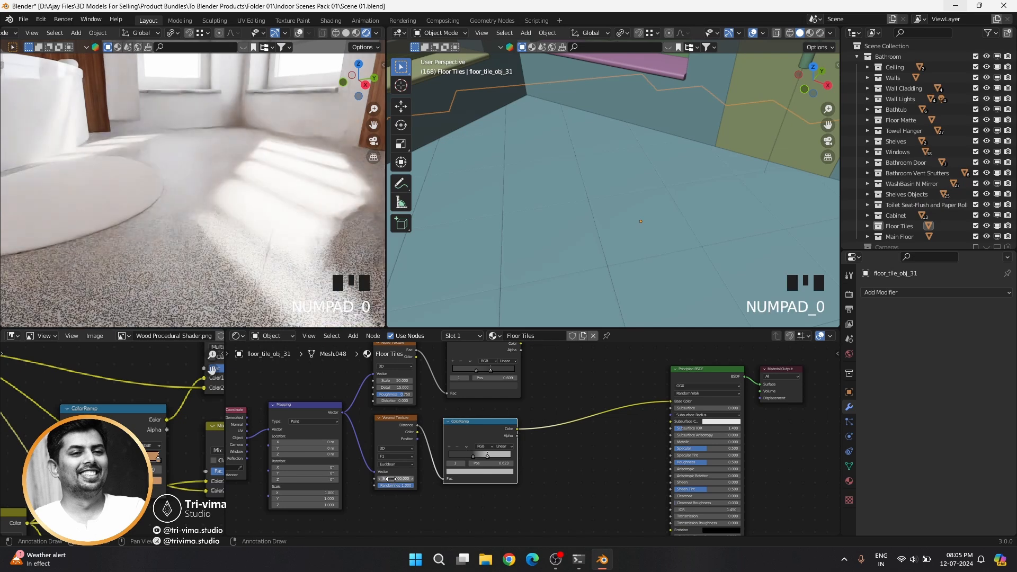
Step: Shift the Voronoi ColorRamp's stops toward its start, with the second at 0.232, and check that stop's colour
{"action": "scroll", "coordinate": [422, 486], "scroll_direction": "up", "scroll_amount": 8}
{"action": "left_click_drag", "start_coordinate": [421, 472], "coordinate": [369, 477]}
{"action": "left_click_drag", "start_coordinate": [441, 473], "coordinate": [404, 473]}
{"action": "middle_click_drag", "start_coordinate": [412, 496], "coordinate": [497, 476]}
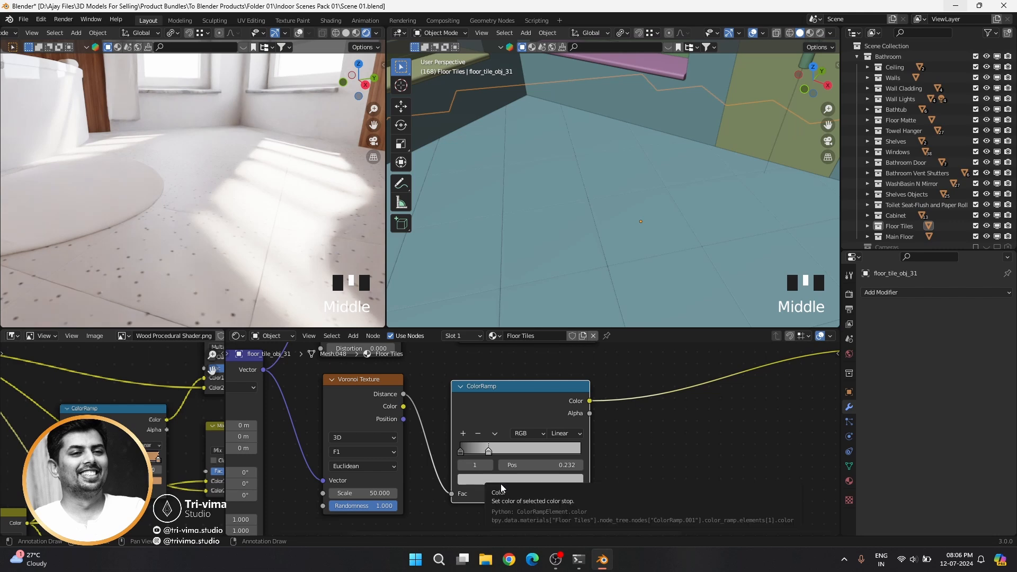
{"action": "left_click", "coordinate": [507, 480]}
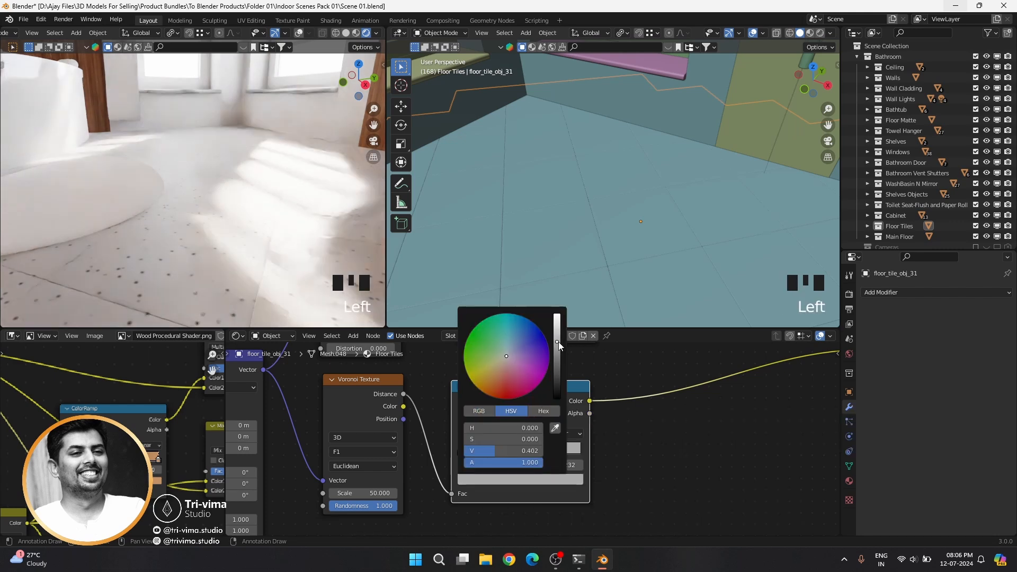
{"action": "scroll", "coordinate": [562, 471], "scroll_direction": "down", "scroll_amount": 9}
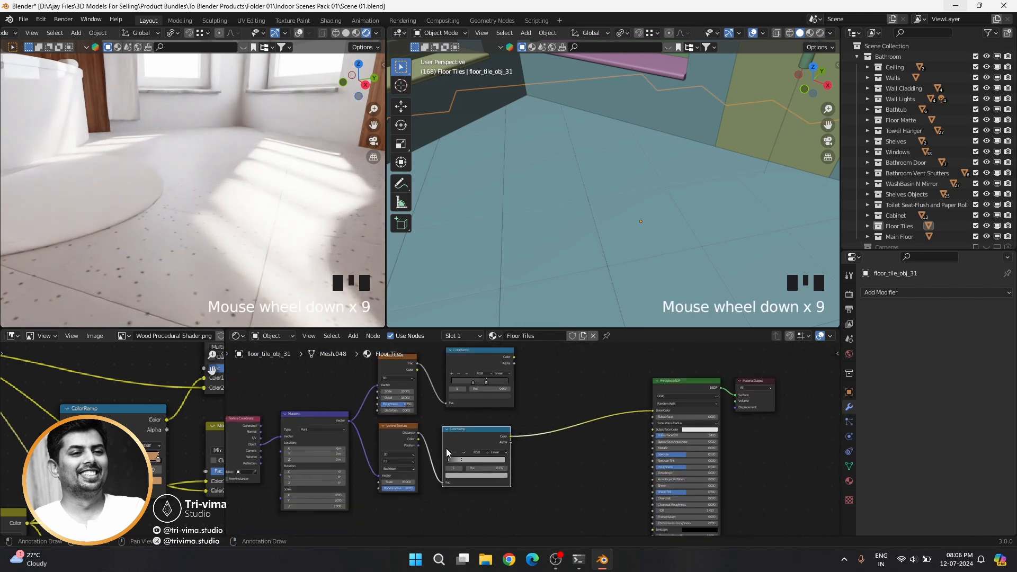
{"action": "left_click", "coordinate": [393, 361]}
{"action": "key", "text": "shift+s"}
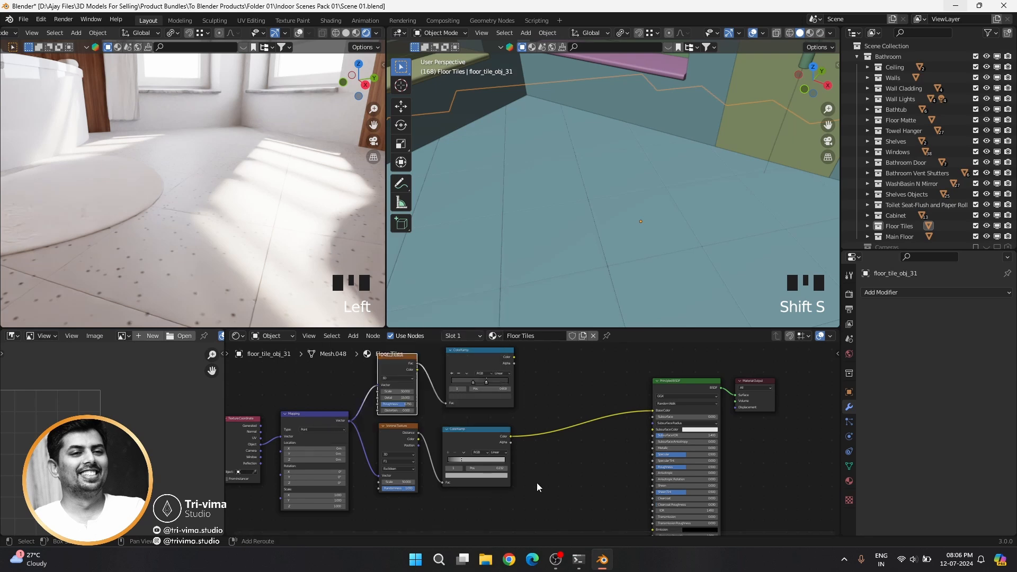
{"action": "key", "text": "shift+d"}
{"action": "left_click", "coordinate": [506, 360]}
{"action": "key", "text": "ctrl+z"}
Step: Duplicate the Noise Texture and place the copy between the Mapping and Voronoi Texture nodes
{"action": "mouse_move", "coordinate": [394, 380]}
{"action": "left_mouse_down"}
{"action": "mouse_move", "coordinate": [390, 406]}
{"action": "mouse_move", "coordinate": [397, 379]}
{"action": "left_mouse_up"}
{"action": "key", "text": "shift+d"}
{"action": "left_click", "coordinate": [390, 461]}
Step: Insert a Mix node between the duplicated Noise Texture and the Voronoi Texture, and connect the Mapping vector to its colour input
{"action": "key", "text": "shift+a"}
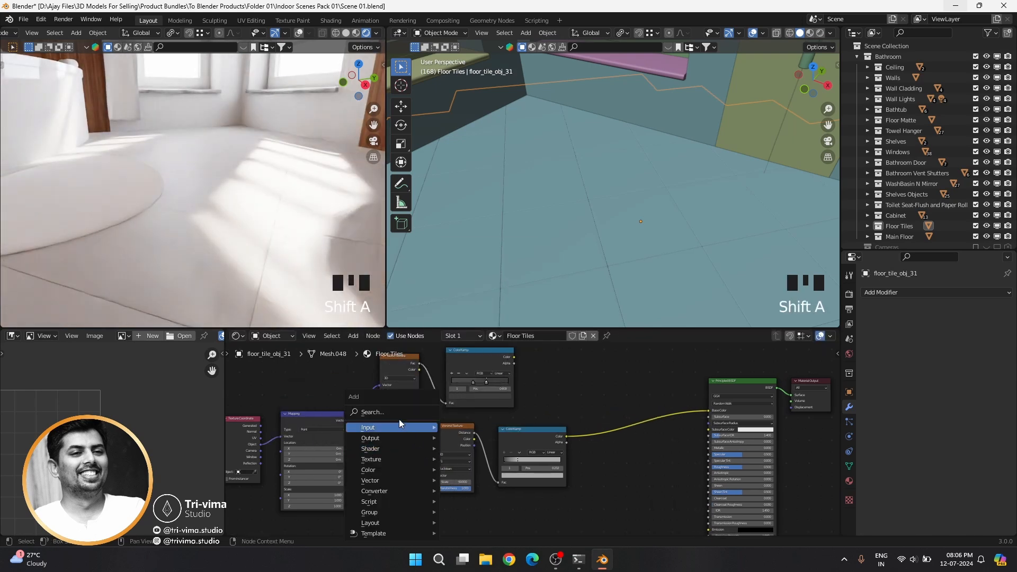
{"action": "left_click", "coordinate": [401, 418]}
{"action": "type", "text": "mix"}
{"action": "left_click", "coordinate": [416, 436]}
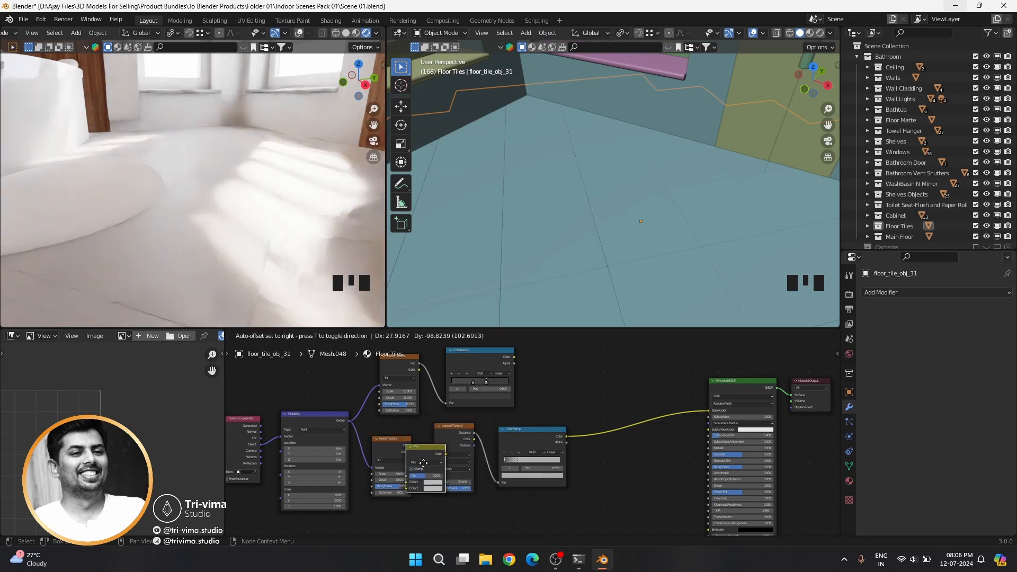
{"action": "left_click", "coordinate": [389, 485]}
{"action": "left_click_drag", "start_coordinate": [435, 489], "coordinate": [435, 489]}
{"action": "left_click_drag", "start_coordinate": [349, 422], "coordinate": [443, 477]}
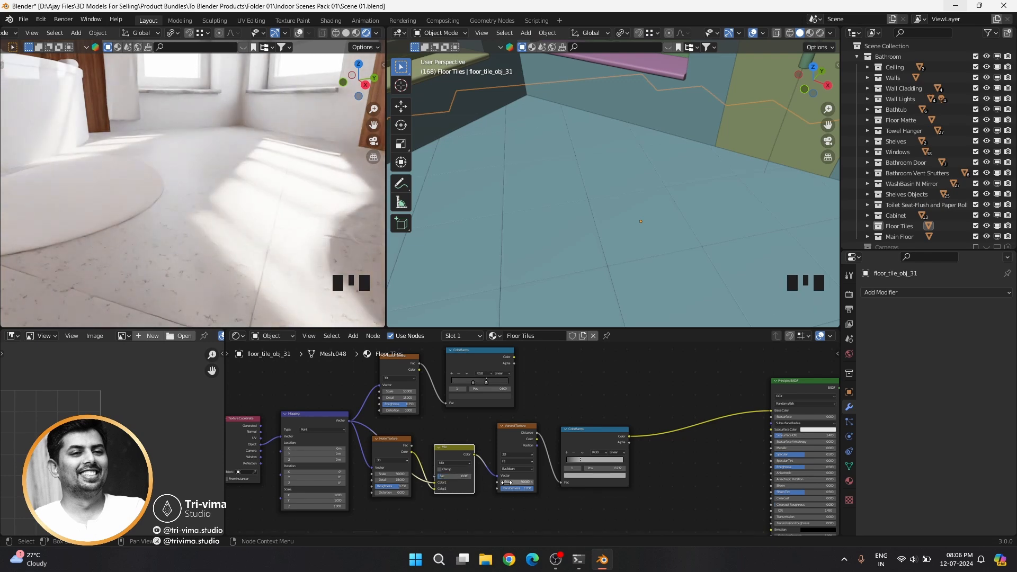
Step: Try a scale of 25 on the Voronoi Texture
{"action": "type", "text": "25"}
{"action": "key", "text": "Return"}
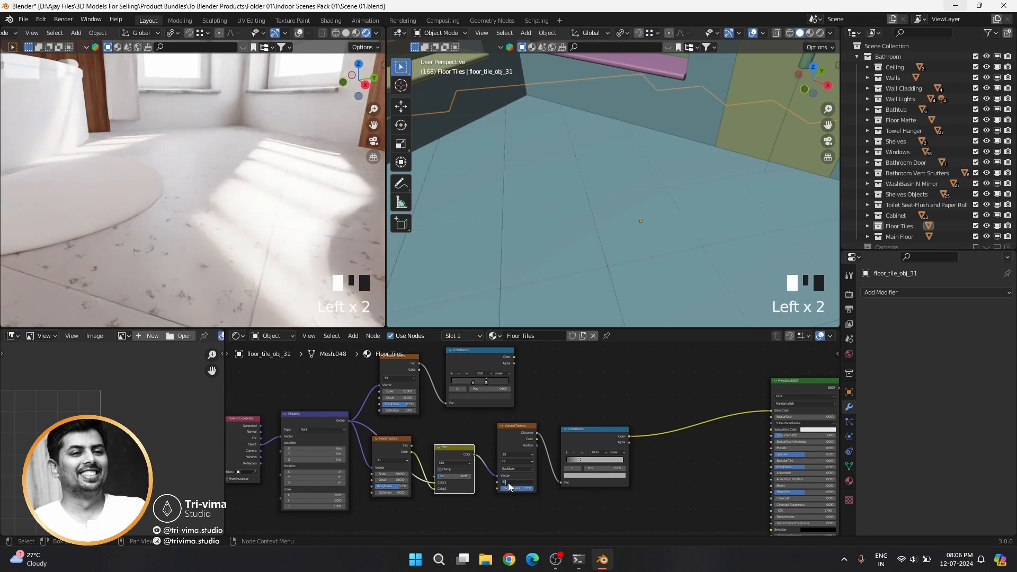
Step: Move the upper Noise Texture and its ColorRamp forward, and combine both ColorRamps through a new Mix node feeding the Base Color
{"action": "middle_click_drag", "start_coordinate": [662, 484], "coordinate": [588, 501]}
{"action": "left_click_drag", "start_coordinate": [274, 372], "coordinate": [388, 392]}
{"action": "left_click", "coordinate": [384, 392]}
{"action": "left_click_drag", "start_coordinate": [399, 378], "coordinate": [510, 375]}
{"action": "right_click_drag", "start_coordinate": [517, 377], "coordinate": [522, 458], "text": "ctrl+shift"}
{"action": "left_click", "coordinate": [579, 420]}
{"action": "left_click_drag", "start_coordinate": [589, 431], "coordinate": [595, 415]}
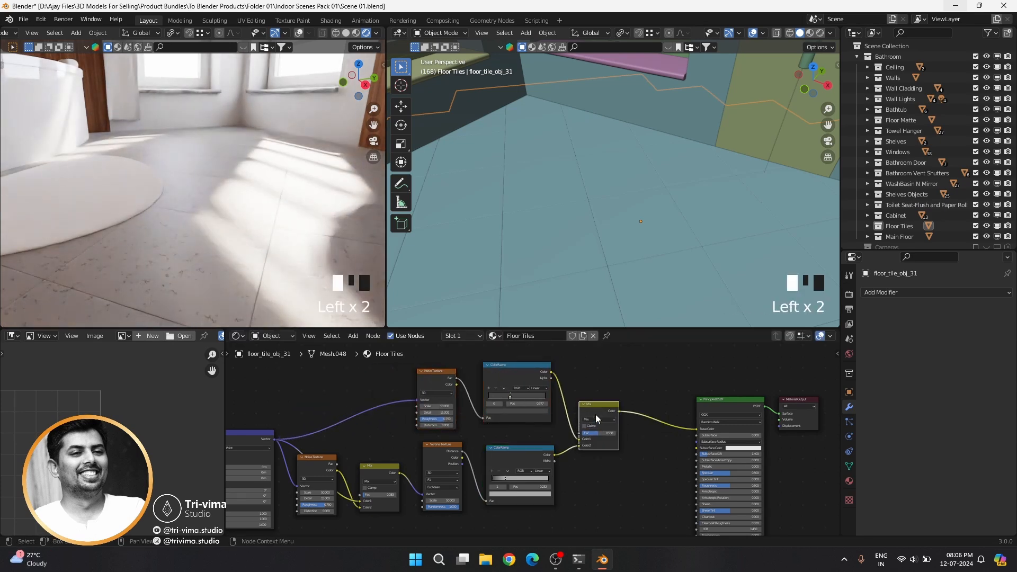
Step: Try Multiply blending on the new Mix node and test its factor
{"action": "left_click", "coordinate": [598, 420]}
{"action": "left_click", "coordinate": [592, 398]}
{"action": "scroll", "coordinate": [590, 460], "scroll_direction": "up", "scroll_amount": 4}
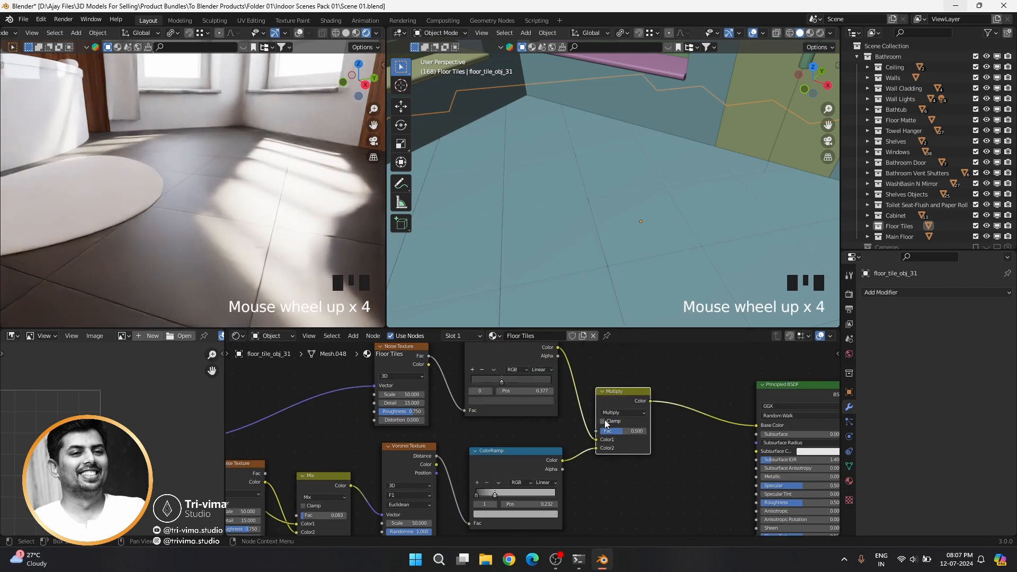
{"action": "mouse_move", "coordinate": [611, 433]}
{"action": "left_mouse_down"}
{"action": "mouse_move", "coordinate": [635, 432]}
{"action": "mouse_move", "coordinate": [589, 432]}
{"action": "mouse_move", "coordinate": [606, 432]}
{"action": "left_mouse_up"}
{"action": "left_click", "coordinate": [622, 431]}
{"action": "type", "text": "0"}
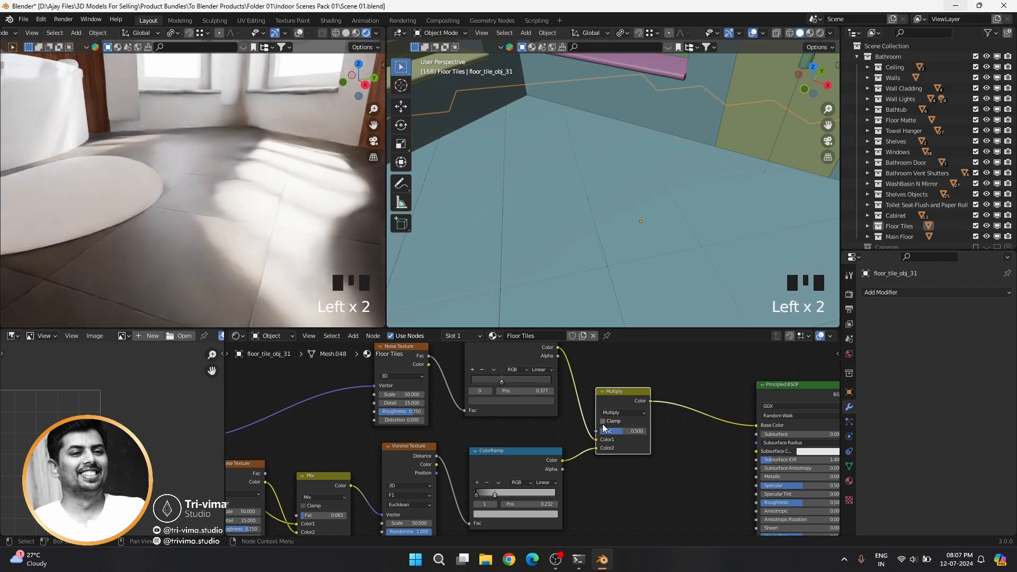
Step: Check the colour of the Voronoi ColorRamp's first stop and move its second stop to 0.209
{"action": "left_click", "coordinate": [476, 494]}
{"action": "left_click", "coordinate": [486, 514]}
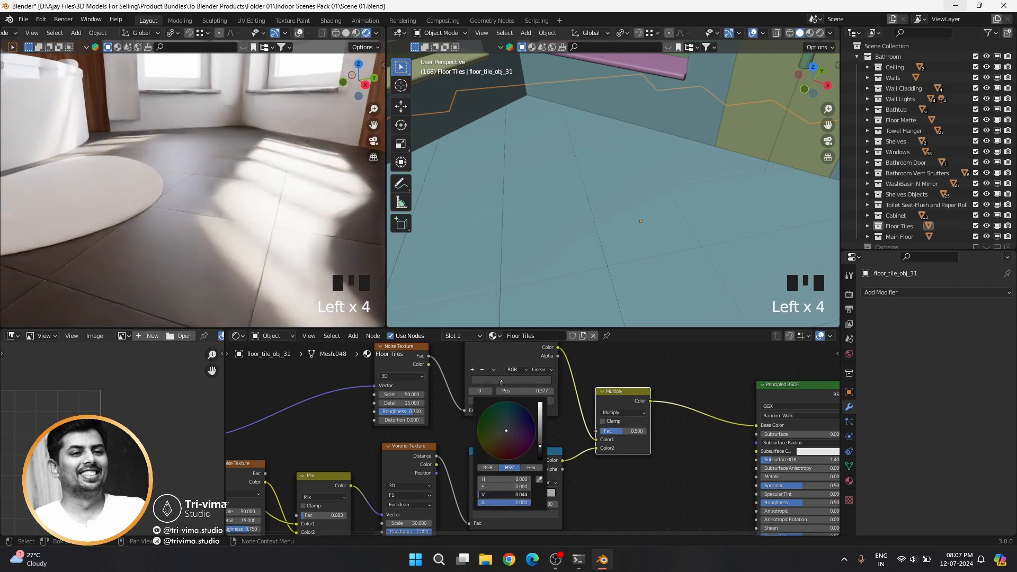
{"action": "mouse_move", "coordinate": [480, 494]}
{"action": "left_mouse_down"}
{"action": "mouse_move", "coordinate": [551, 495]}
{"action": "mouse_move", "coordinate": [492, 495]}
{"action": "left_mouse_up"}
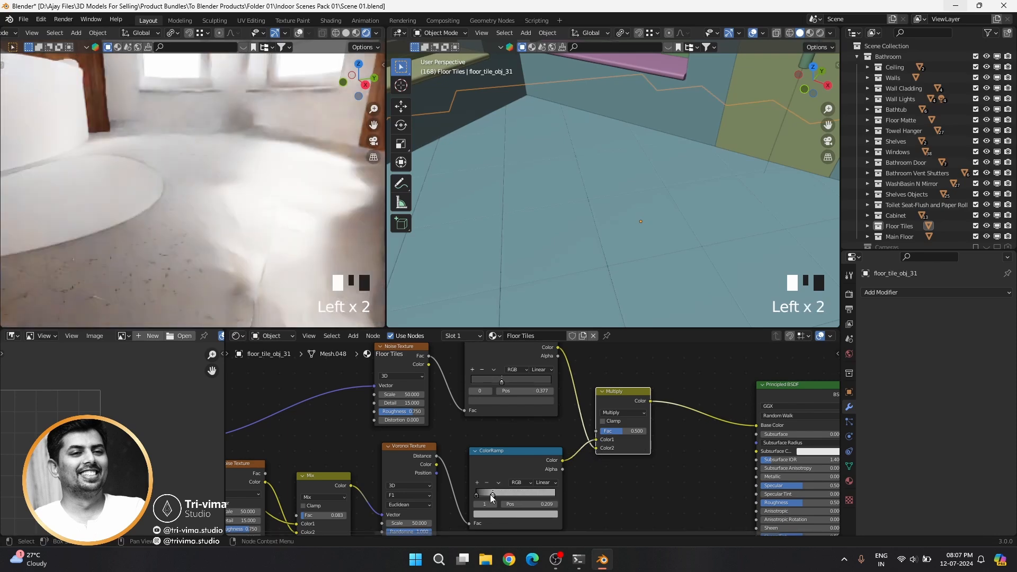
Step: Try Darken blending on the node combining the ColorRamps, and settle on Linear Light
{"action": "left_click", "coordinate": [613, 413]}
{"action": "left_click", "coordinate": [612, 391]}
{"action": "left_click", "coordinate": [617, 413]}
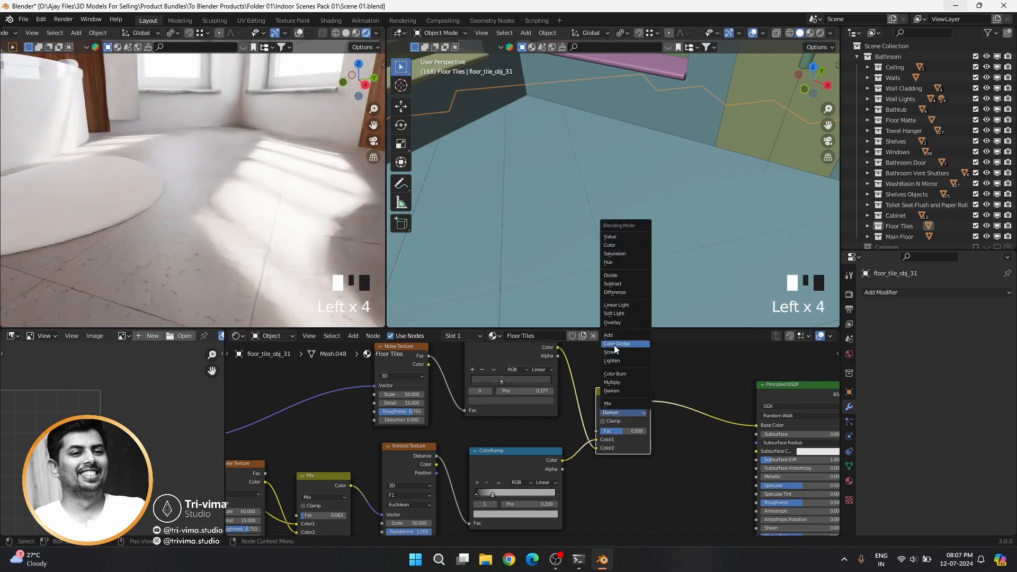
{"action": "left_click", "coordinate": [618, 307]}
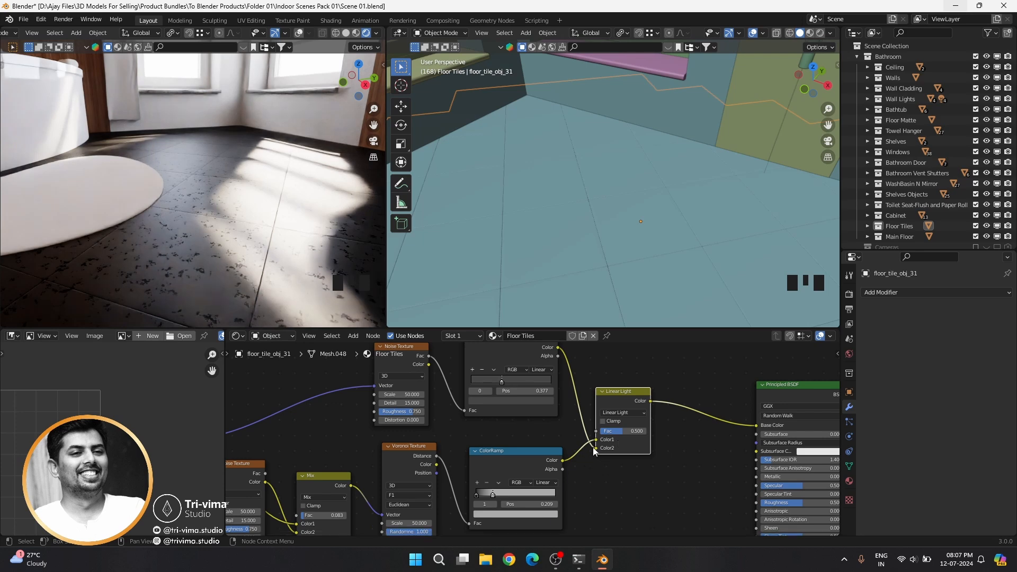
Step: Add a second stop to the upper noise ColorRamp and place it at 0.636
{"action": "left_click", "coordinate": [506, 405]}
{"action": "middle_click_drag", "start_coordinate": [506, 404], "coordinate": [510, 448]}
{"action": "scroll", "coordinate": [503, 424], "scroll_direction": "up", "scroll_amount": 8}
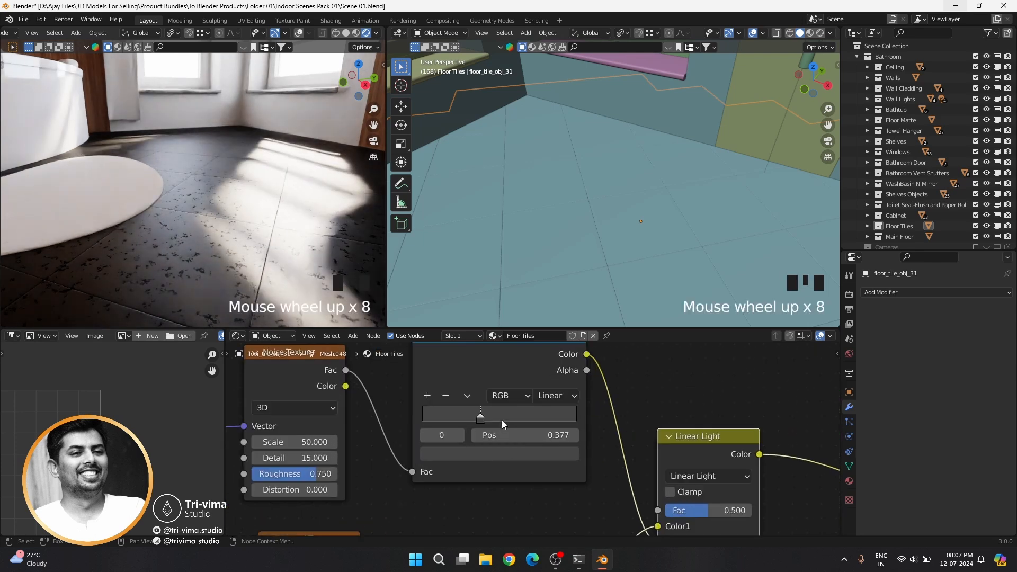
{"action": "left_click", "coordinate": [503, 418], "text": "ctrl"}
{"action": "left_click", "coordinate": [498, 453]}
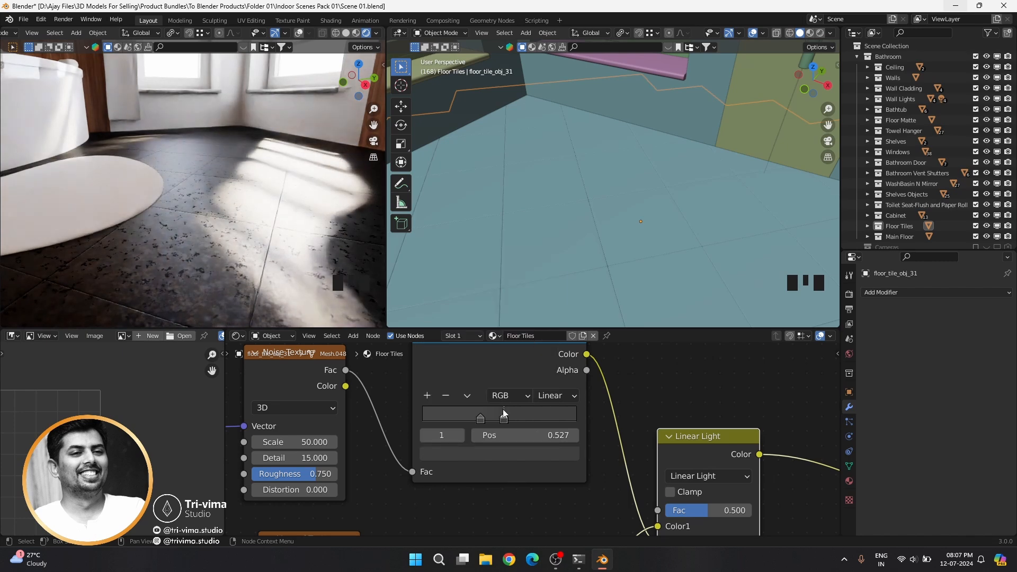
{"action": "left_click_drag", "start_coordinate": [504, 417], "coordinate": [524, 418]}
Step: Set the brightness of the Voronoi ColorRamp's first stop to about 0.034
{"action": "middle_click_drag", "start_coordinate": [510, 423], "coordinate": [496, 311]}
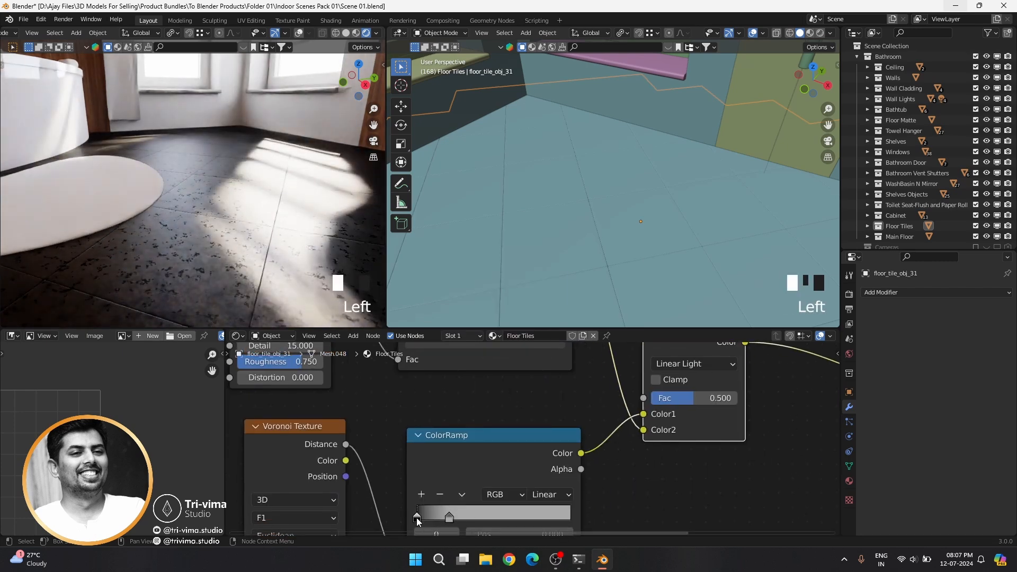
{"action": "middle_click_drag", "start_coordinate": [417, 521], "coordinate": [433, 455]}
{"action": "left_click", "coordinate": [481, 447]}
{"action": "left_click_drag", "start_coordinate": [555, 382], "coordinate": [554, 363]}
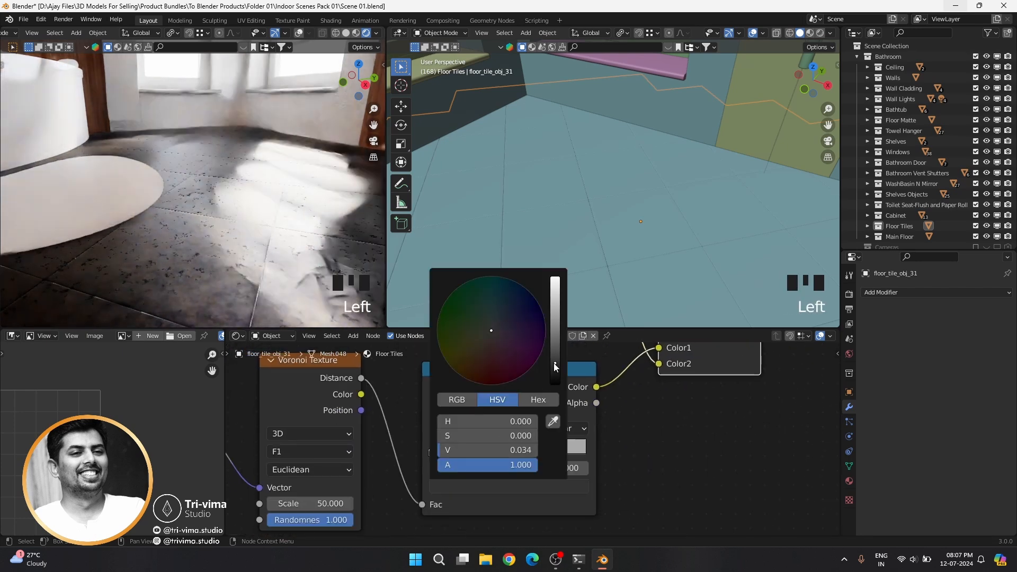
Step: Set the Voronoi Texture's scale to 100 and move its ColorRamp's second stop to 0.164
{"action": "middle_click_drag", "start_coordinate": [535, 435], "coordinate": [415, 472]}
{"action": "scroll", "coordinate": [414, 472], "scroll_direction": "down", "scroll_amount": 3}
{"action": "left_click", "coordinate": [325, 504]}
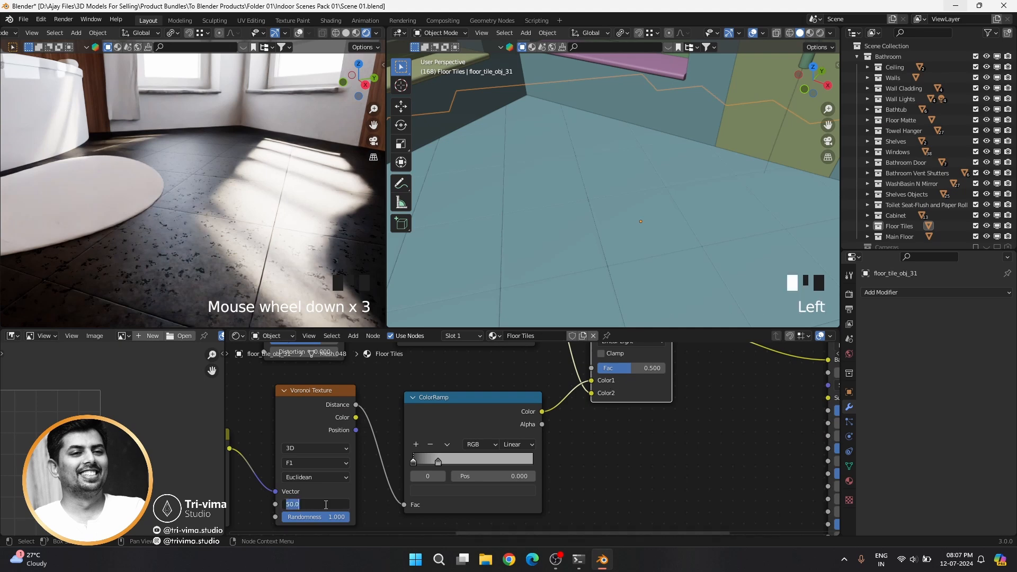
{"action": "type", "text": "100"}
{"action": "key", "text": "Return"}
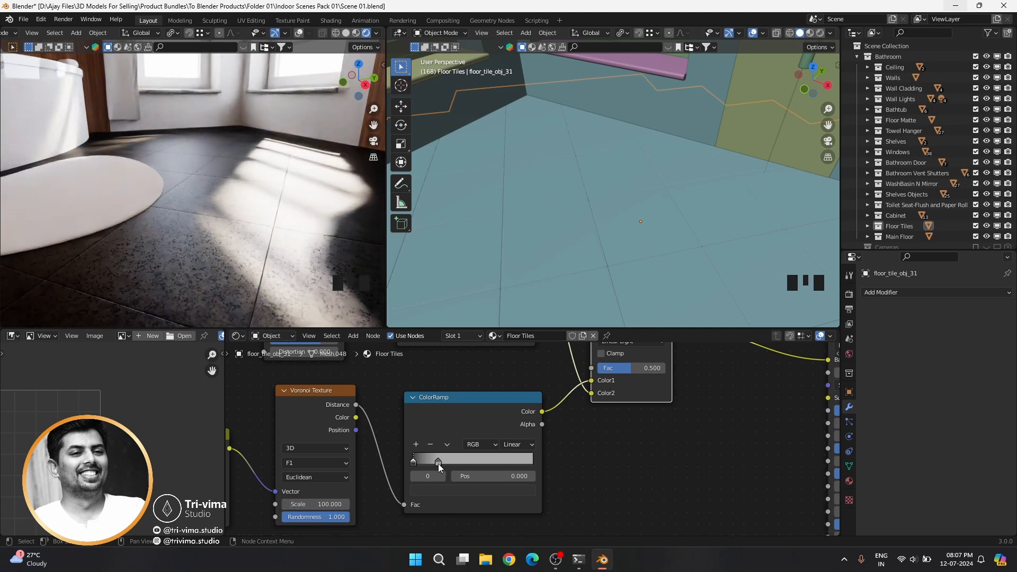
{"action": "left_click_drag", "start_coordinate": [438, 462], "coordinate": [432, 464]}
Step: Test clamping and a factor of 1 on the Linear Light node, return the factor to 0.5, and swap the node's colour inputs
{"action": "middle_click_drag", "start_coordinate": [617, 424], "coordinate": [532, 479]}
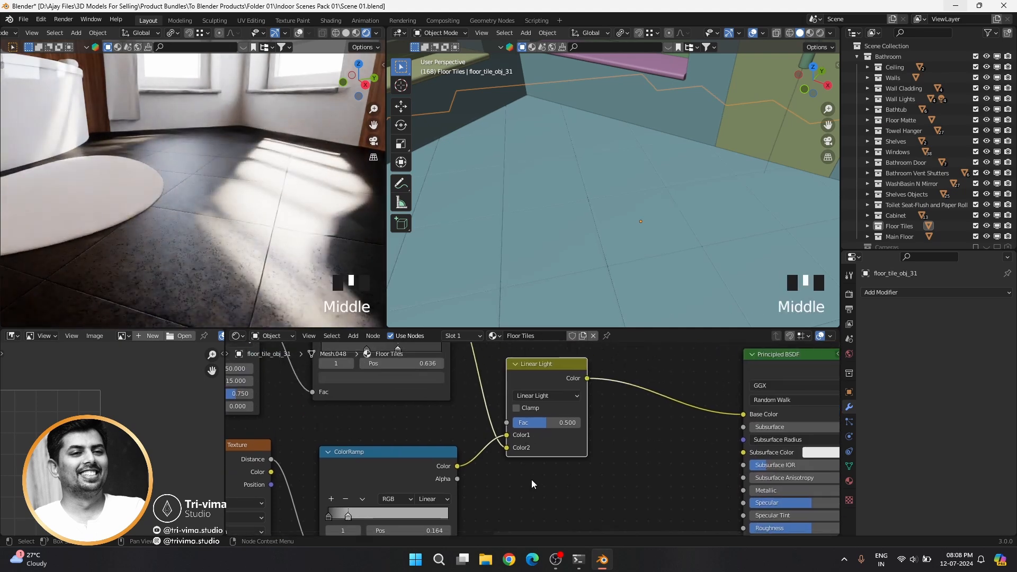
{"action": "left_click", "coordinate": [529, 409]}
{"action": "left_click_drag", "start_coordinate": [533, 425], "coordinate": [575, 425]}
{"action": "left_click", "coordinate": [517, 408]}
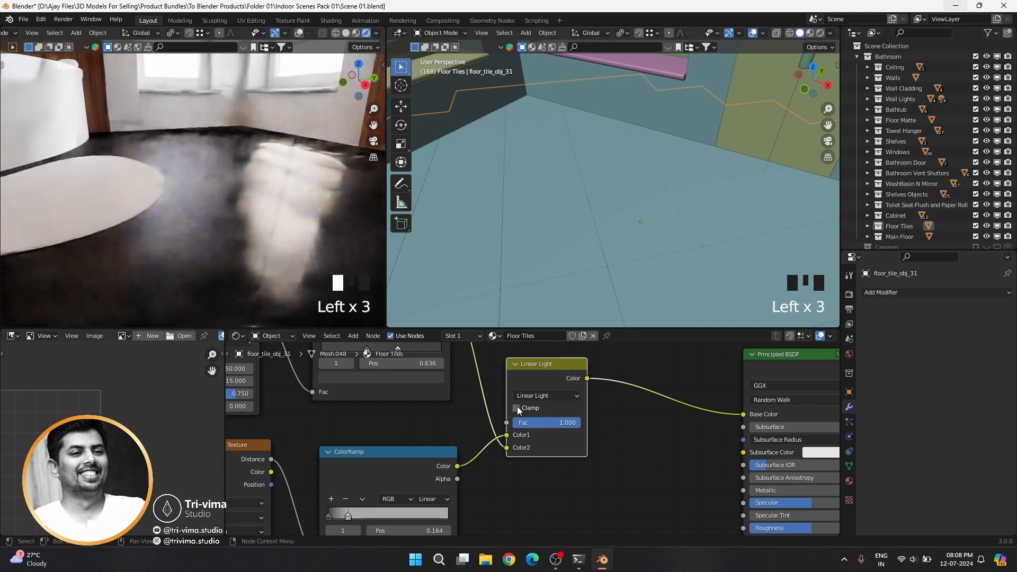
{"action": "left_click", "coordinate": [546, 422]}
{"action": "type", "text": "0.5"}
{"action": "left_click", "coordinate": [549, 429]}
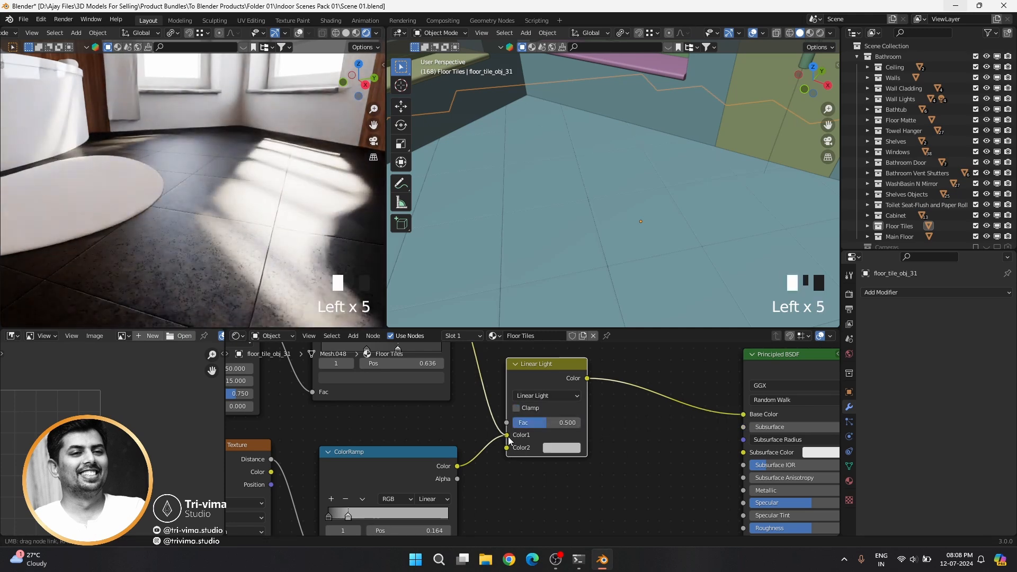
Step: Lower the factor of the Mix node feeding the Voronoi Texture to 0.033
{"action": "middle_click_drag", "start_coordinate": [519, 470], "coordinate": [566, 437]}
{"action": "left_click", "coordinate": [377, 483]}
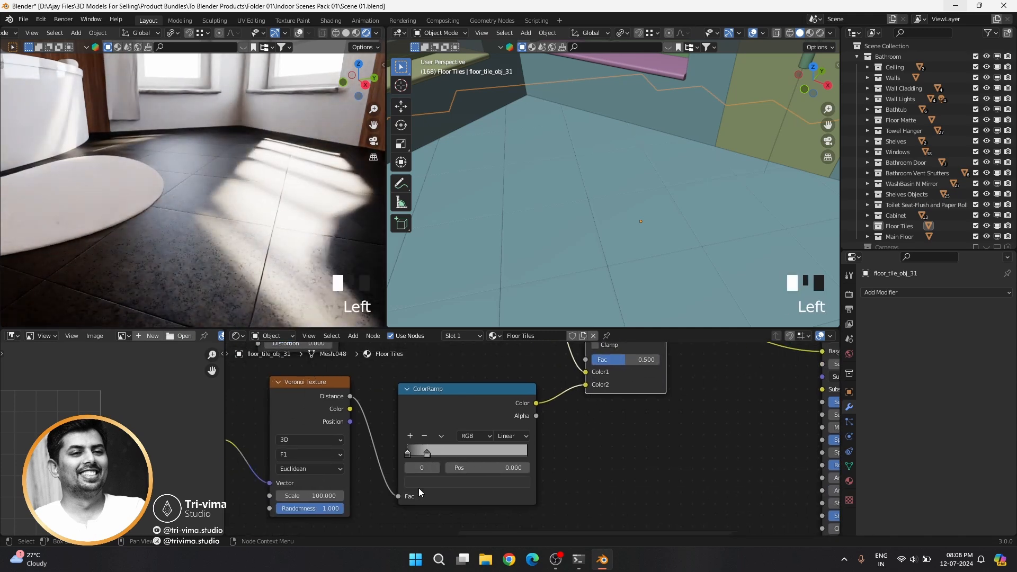
{"action": "middle_click_drag", "start_coordinate": [339, 535], "coordinate": [535, 483]}
{"action": "left_click_drag", "start_coordinate": [354, 456], "coordinate": [350, 455]}
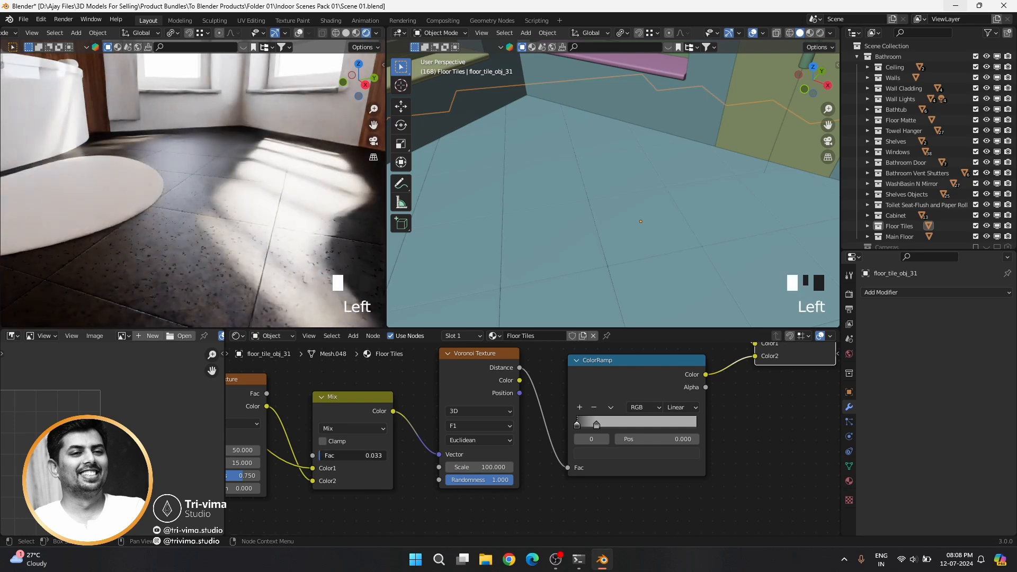
Step: Set the Voronoi Texture's scale to 150 and move its ColorRamp's second stop to 0.132
{"action": "left_click", "coordinate": [481, 467]}
{"action": "type", "text": "150"}
{"action": "key", "text": "Return"}
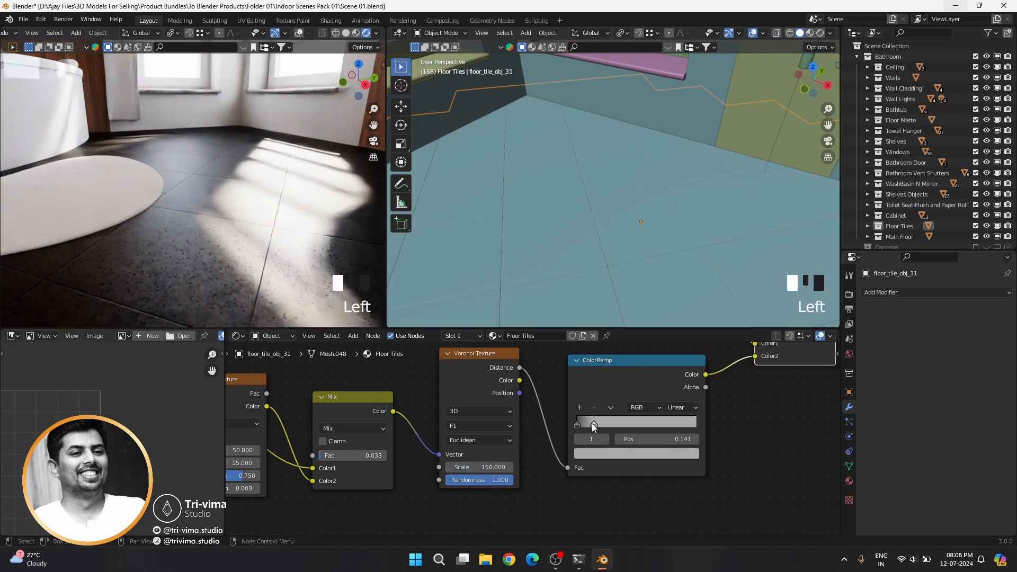
{"action": "left_click_drag", "start_coordinate": [596, 424], "coordinate": [592, 424]}
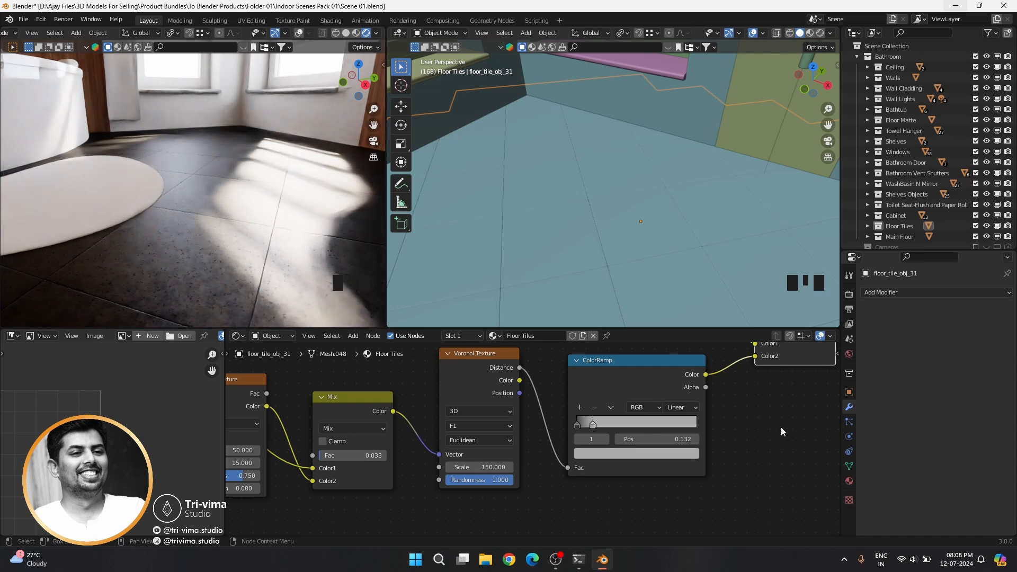
Step: Switch the node combining the ColorRamps to Mix blending and flip the Voronoi ColorRamp
{"action": "middle_click_drag", "start_coordinate": [784, 431], "coordinate": [553, 528]}
{"action": "left_click", "coordinate": [559, 402]}
{"action": "left_click", "coordinate": [558, 386]}
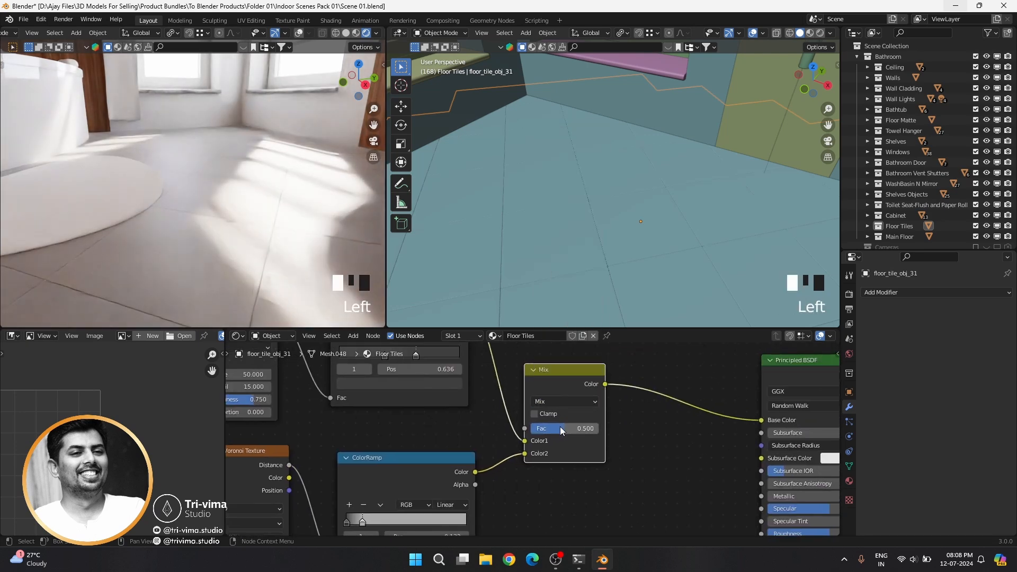
{"action": "middle_click_drag", "start_coordinate": [374, 519], "coordinate": [445, 454]}
{"action": "left_click", "coordinate": [452, 440]}
{"action": "left_click", "coordinate": [461, 452]}
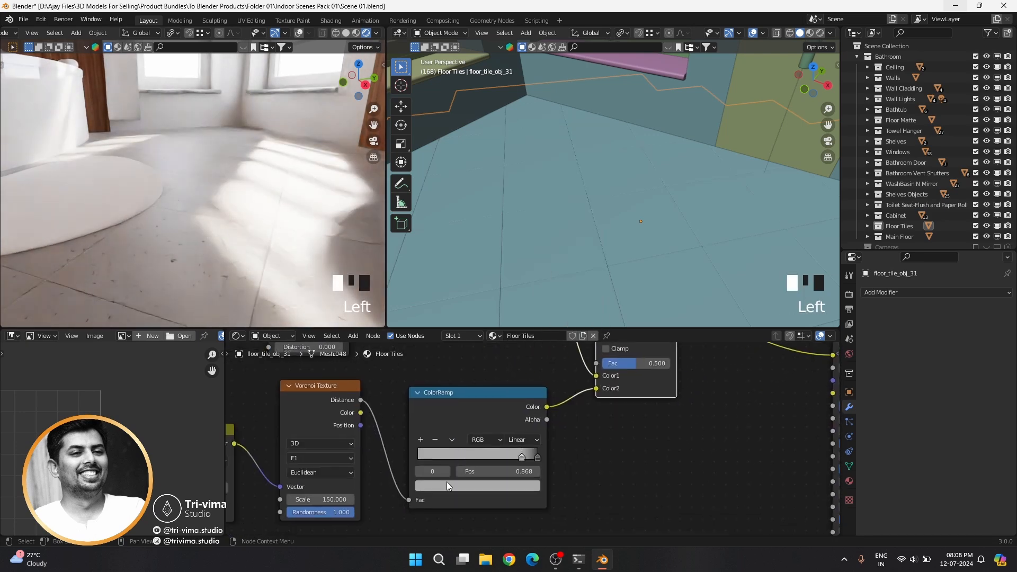
Step: Change the combining node to Multiply, and drag the Voronoi ColorRamp's dark stop back to its start and the light stop towards the middle
{"action": "middle_click_drag", "start_coordinate": [620, 431], "coordinate": [517, 497]}
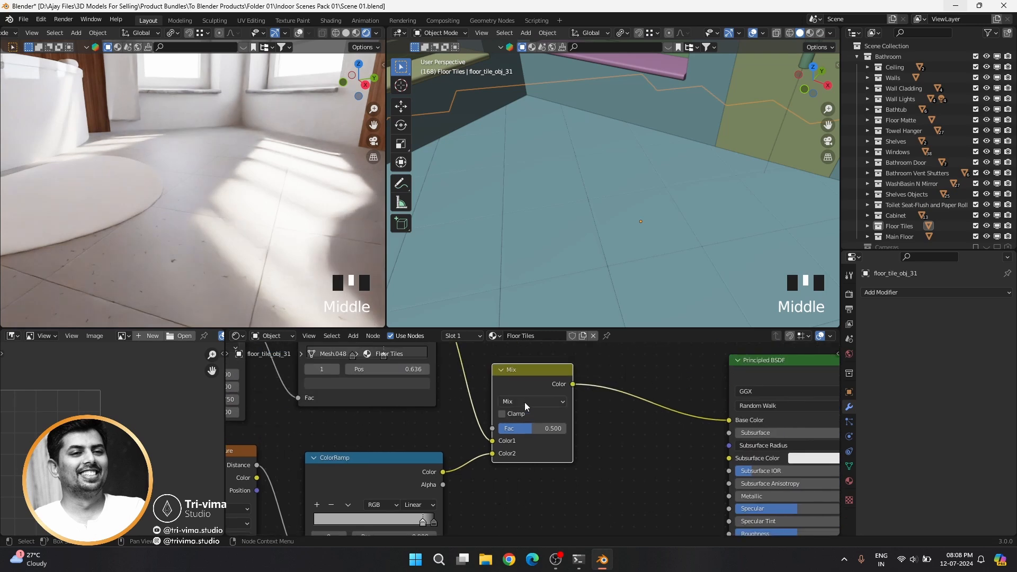
{"action": "left_click", "coordinate": [533, 402]}
{"action": "left_click", "coordinate": [519, 357]}
{"action": "left_click_drag", "start_coordinate": [434, 523], "coordinate": [301, 529]}
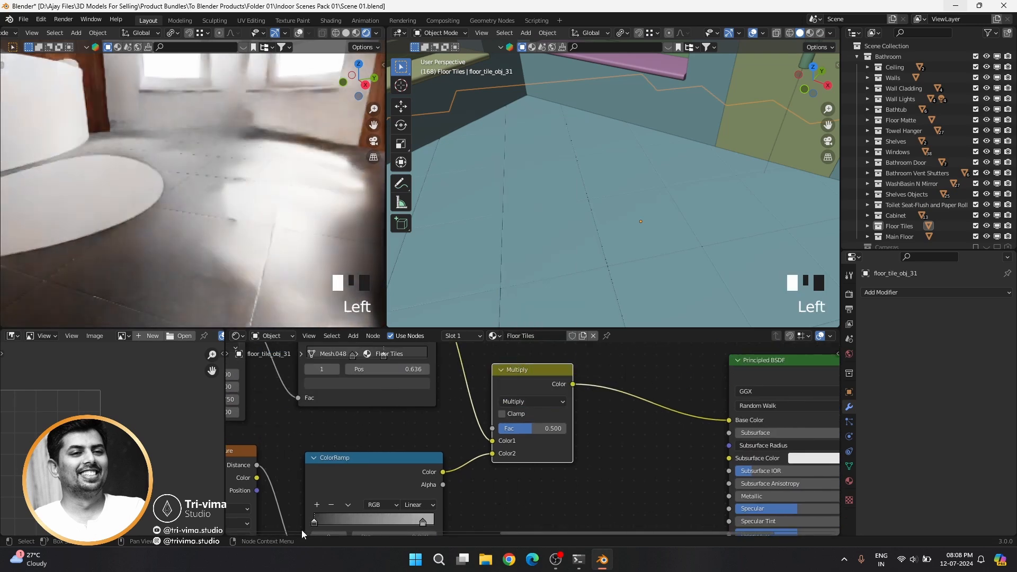
{"action": "left_click_drag", "start_coordinate": [414, 527], "coordinate": [312, 526]}
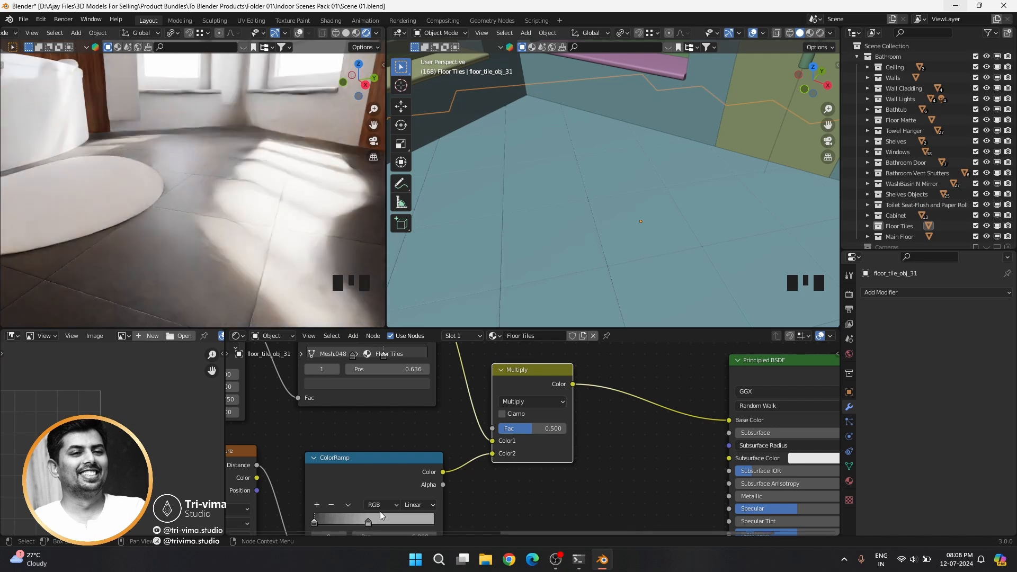
Step: Test clamping on the Multiply node and raise its factor to 1
{"action": "middle_click_drag", "start_coordinate": [385, 479], "coordinate": [380, 454]}
{"action": "left_click", "coordinate": [498, 389]}
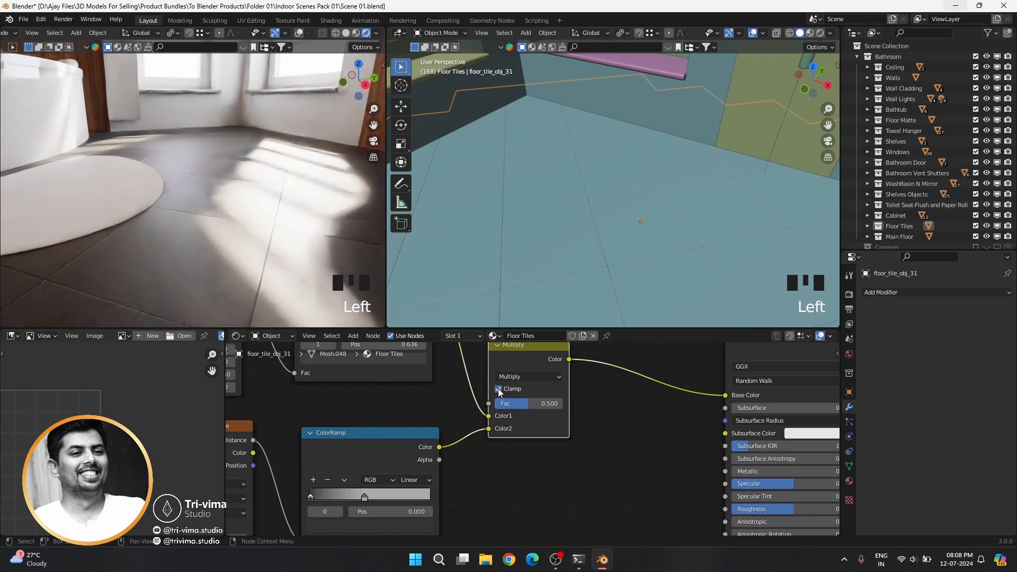
{"action": "left_click", "coordinate": [498, 389]}
{"action": "scroll", "coordinate": [506, 459], "scroll_direction": "down", "scroll_amount": 4}
{"action": "left_click_drag", "start_coordinate": [525, 413], "coordinate": [554, 413]}
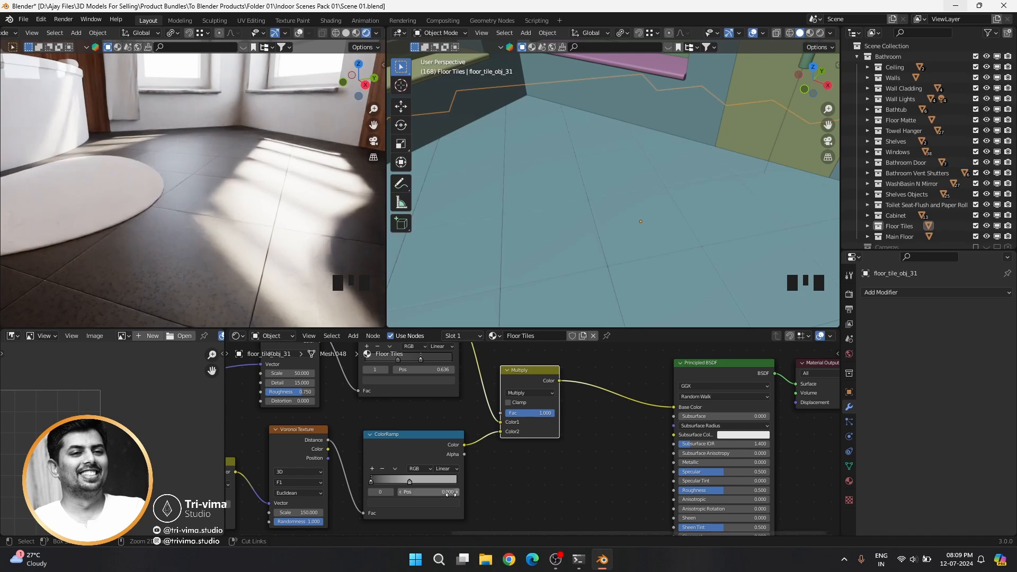
Step: Move the Voronoi ColorRamp's stops close to its start, with the first at 0.055, and set the Voronoi Texture's scale to 100
{"action": "left_click_drag", "start_coordinate": [409, 482], "coordinate": [376, 483]}
{"action": "left_click", "coordinate": [376, 483]}
{"action": "left_click", "coordinate": [371, 482]}
{"action": "left_click", "coordinate": [302, 512]}
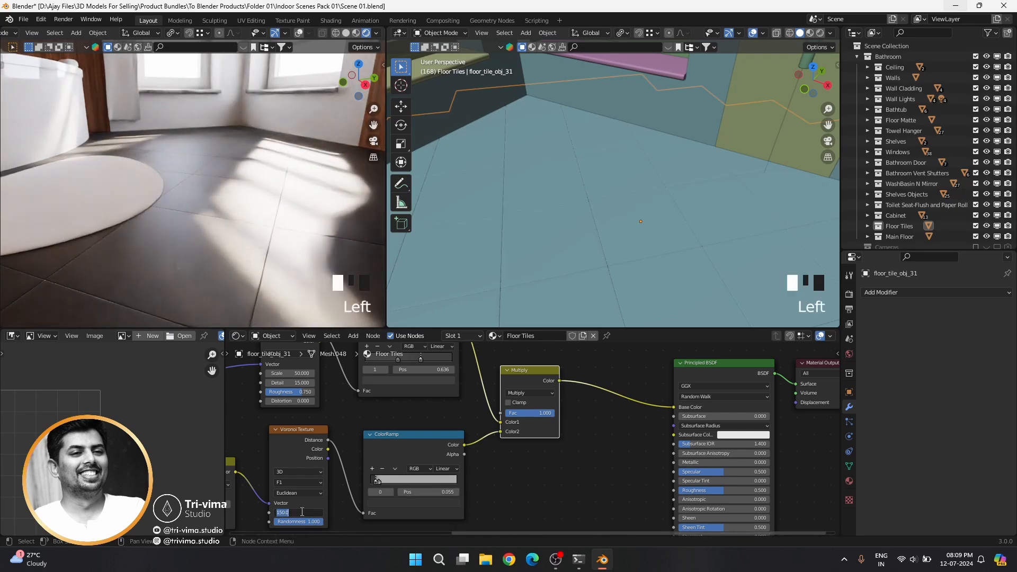
{"action": "type", "text": "100"}
Step: Reset the combining node's factor to 0.5, and change its blending mode to Linear Light after trying Lighten
{"action": "left_click_drag", "start_coordinate": [546, 413], "coordinate": [520, 416]}
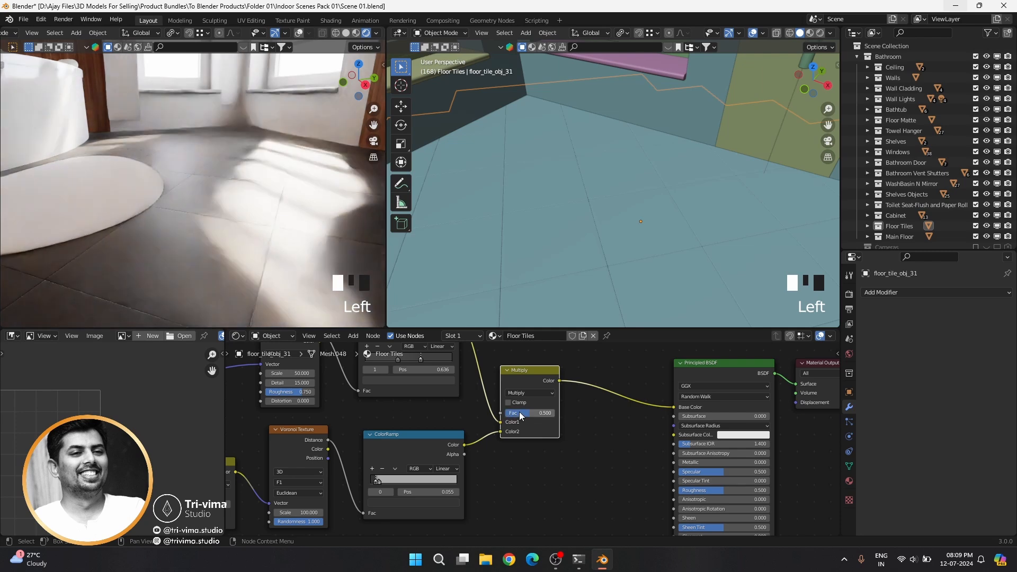
{"action": "left_click", "coordinate": [522, 393]}
{"action": "left_click", "coordinate": [523, 368]}
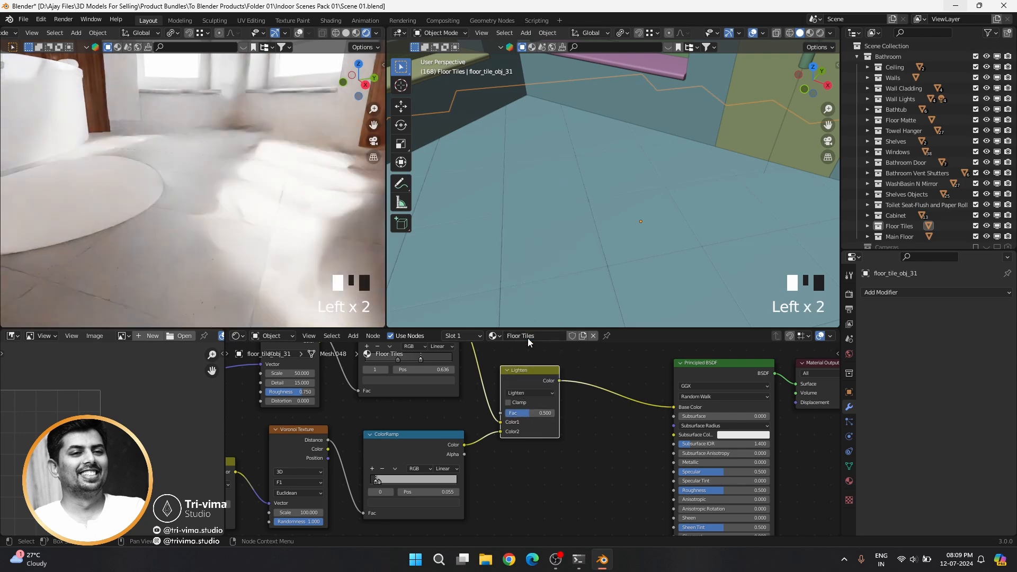
{"action": "left_click", "coordinate": [522, 394]}
{"action": "left_click", "coordinate": [521, 277]}
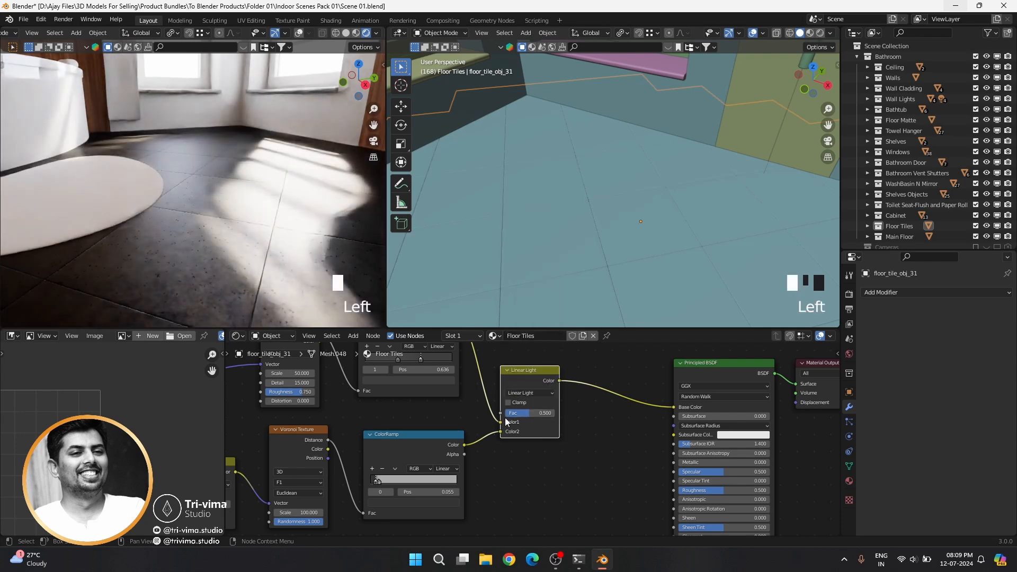
Step: Try a factor of 0.225 on the Linear Light node, and set it back to 0.5
{"action": "left_click_drag", "start_coordinate": [530, 413], "coordinate": [517, 413]}
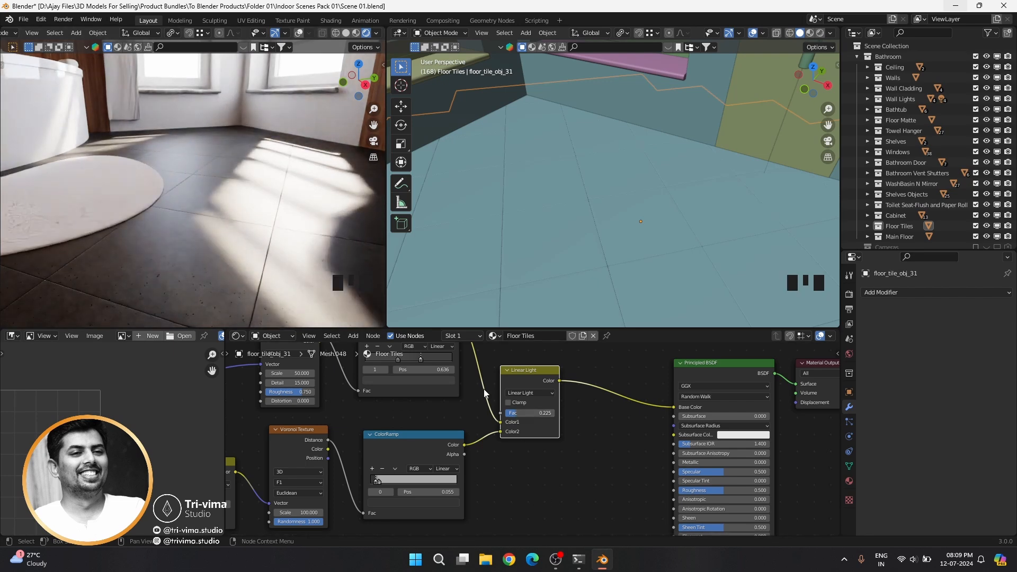
{"action": "key", "text": "Return"}
{"action": "double_click", "coordinate": [532, 413]}
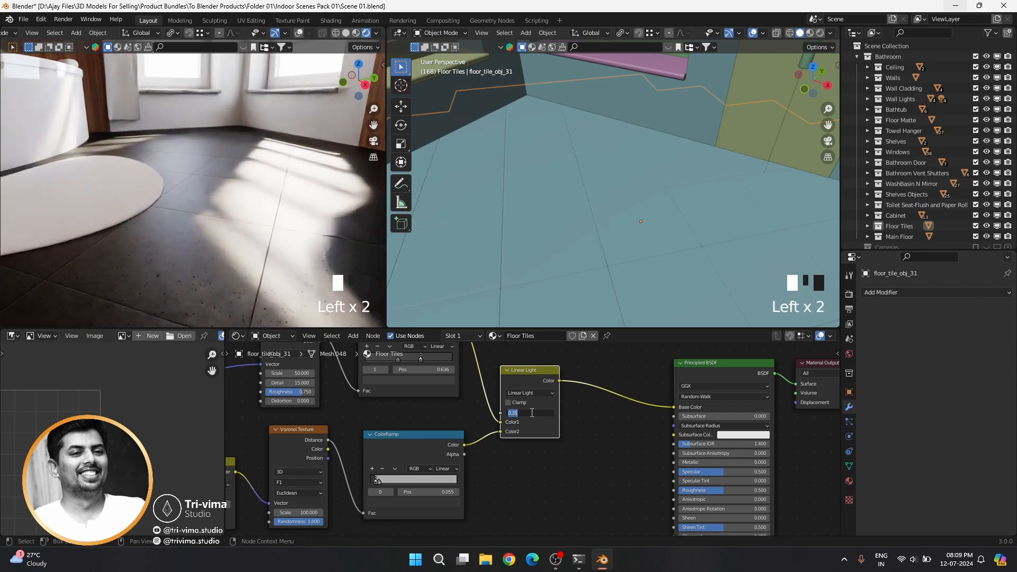
{"action": "type", "text": "0.5"}
{"action": "key", "text": "Return"}
{"action": "scroll", "coordinate": [530, 459], "scroll_direction": "down", "scroll_amount": 6}
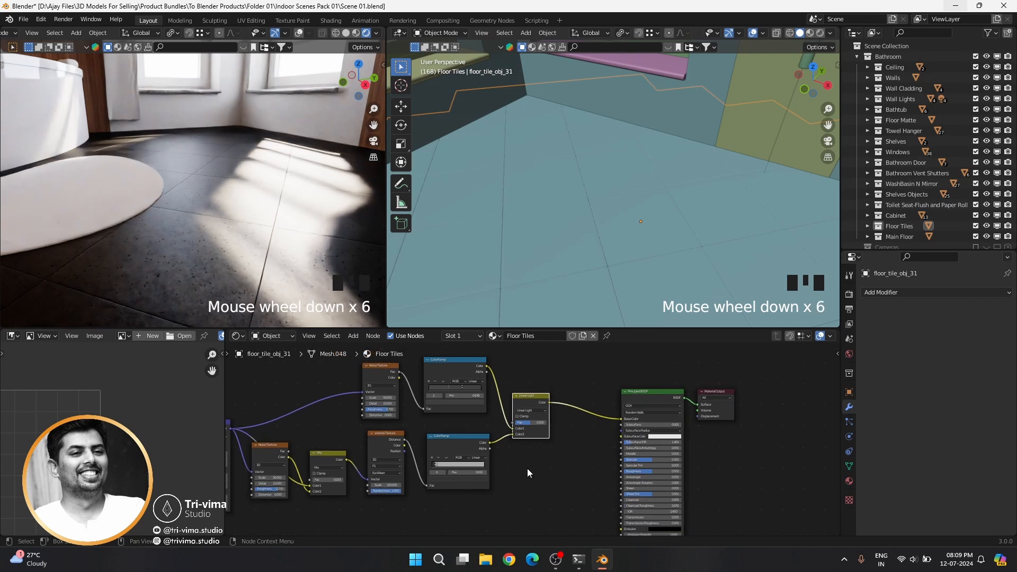
Step: Lighten the dark grey colours of both stops in the noise ColorRamp
{"action": "middle_click_drag", "start_coordinate": [526, 468], "coordinate": [459, 461]}
{"action": "scroll", "coordinate": [513, 408], "scroll_direction": "up", "scroll_amount": 4}
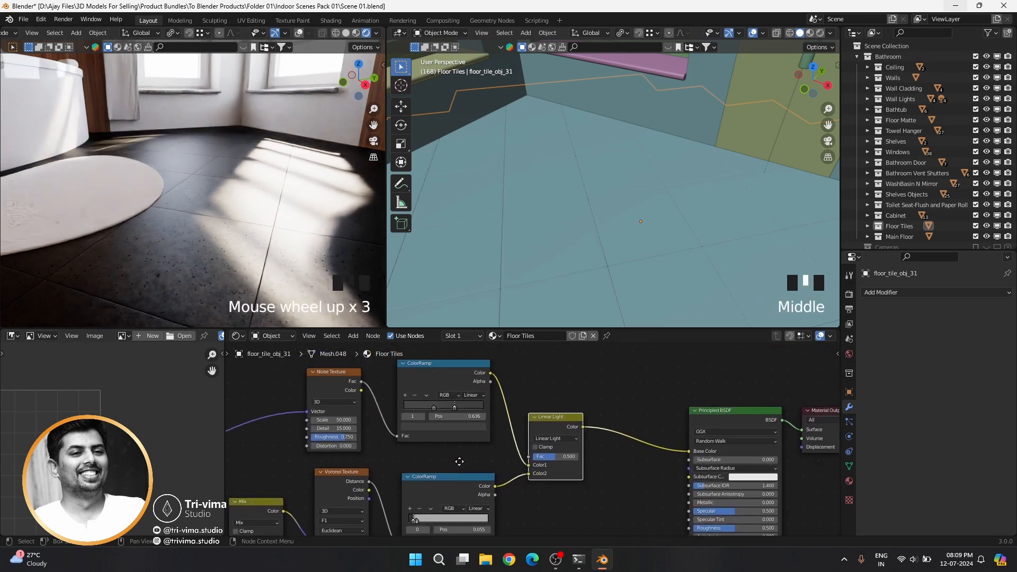
{"action": "left_click", "coordinate": [454, 407]}
{"action": "left_click", "coordinate": [434, 407]}
{"action": "left_click", "coordinate": [446, 427]}
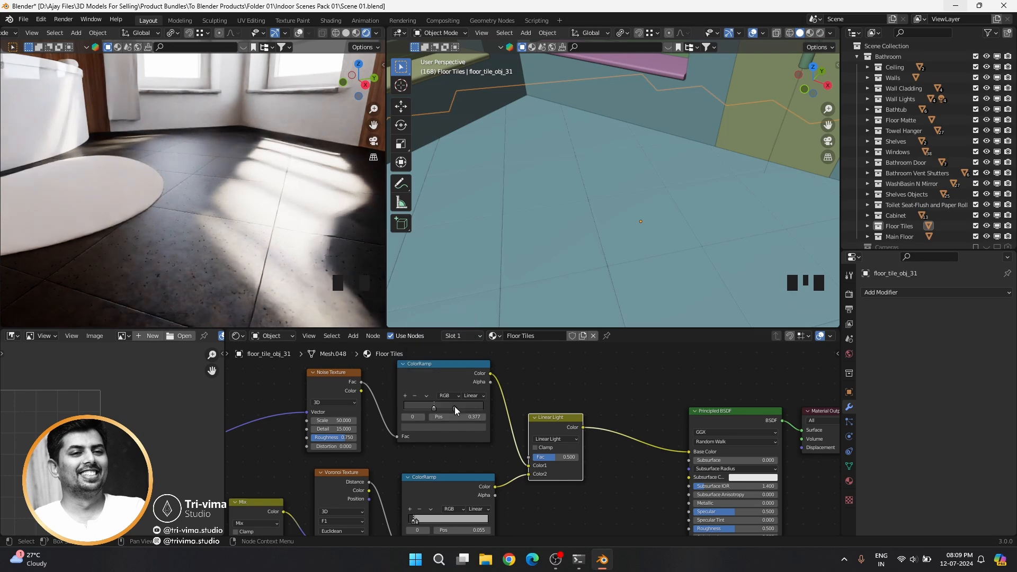
{"action": "left_click", "coordinate": [454, 406]}
{"action": "left_click", "coordinate": [468, 358]}
{"action": "left_click", "coordinate": [434, 412]}
{"action": "left_click", "coordinate": [434, 408]}
{"action": "left_click", "coordinate": [445, 427]}
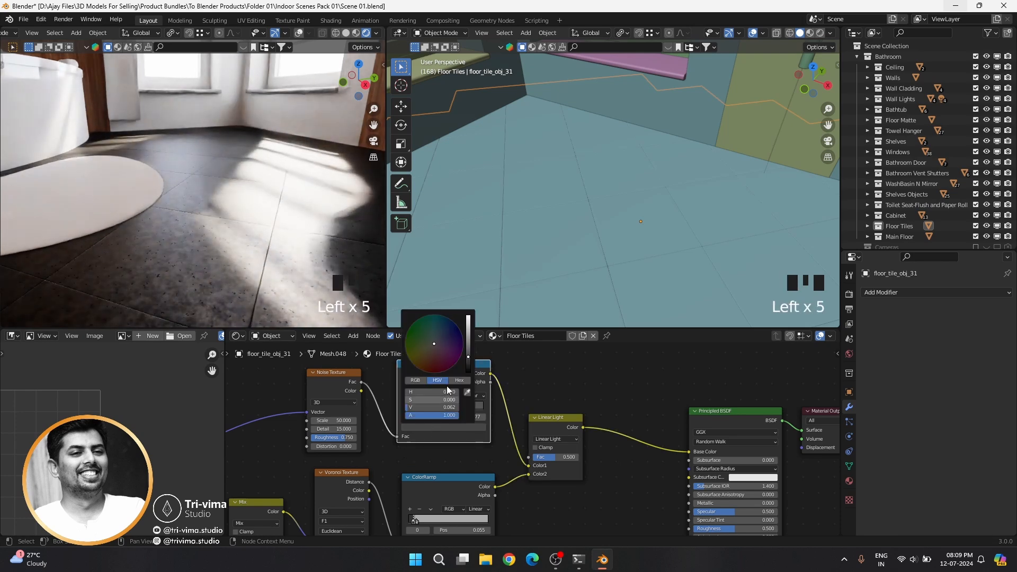
{"action": "left_click_drag", "start_coordinate": [468, 359], "coordinate": [467, 354]}
Step: Move the Voronoi ColorRamp's second stop to 0.118 and lighten its grey colour
{"action": "middle_click_drag", "start_coordinate": [529, 507], "coordinate": [527, 450]}
{"action": "left_click", "coordinate": [415, 467]}
{"action": "left_click", "coordinate": [415, 466]}
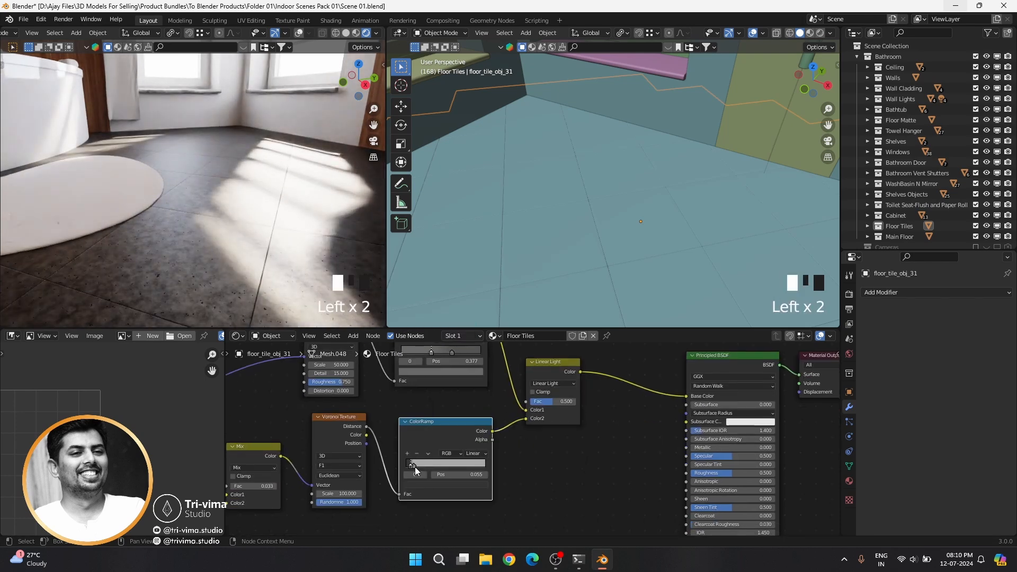
{"action": "left_click", "coordinate": [412, 466]}
{"action": "left_click_drag", "start_coordinate": [415, 466], "coordinate": [418, 467]}
{"action": "left_click", "coordinate": [444, 483]}
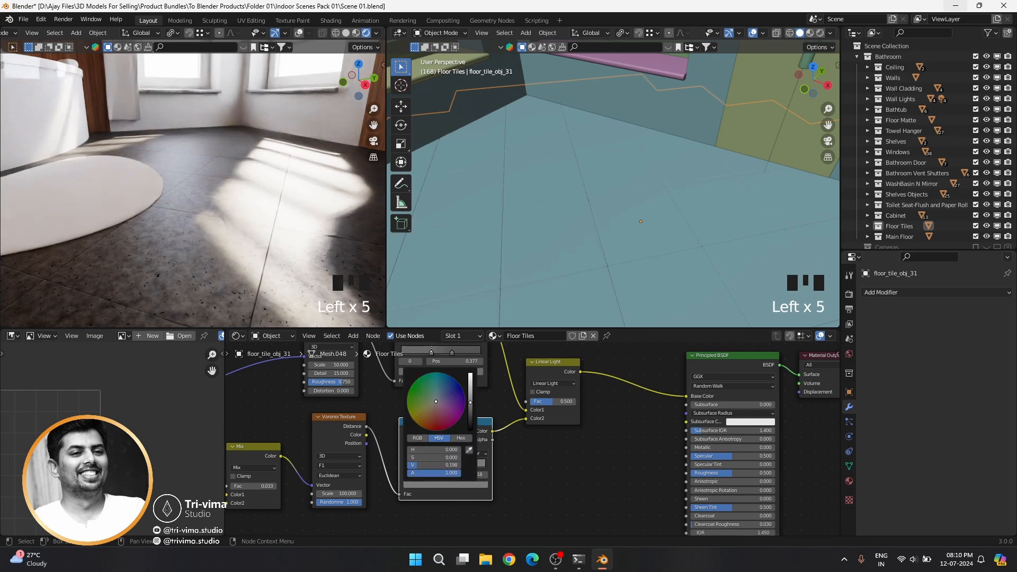
{"action": "left_click", "coordinate": [471, 388]}
Step: Swap the two colour inputs of the Linear Light node, and try the Darken and Color Burn blending modes
{"action": "middle_click_drag", "start_coordinate": [535, 432], "coordinate": [530, 440]}
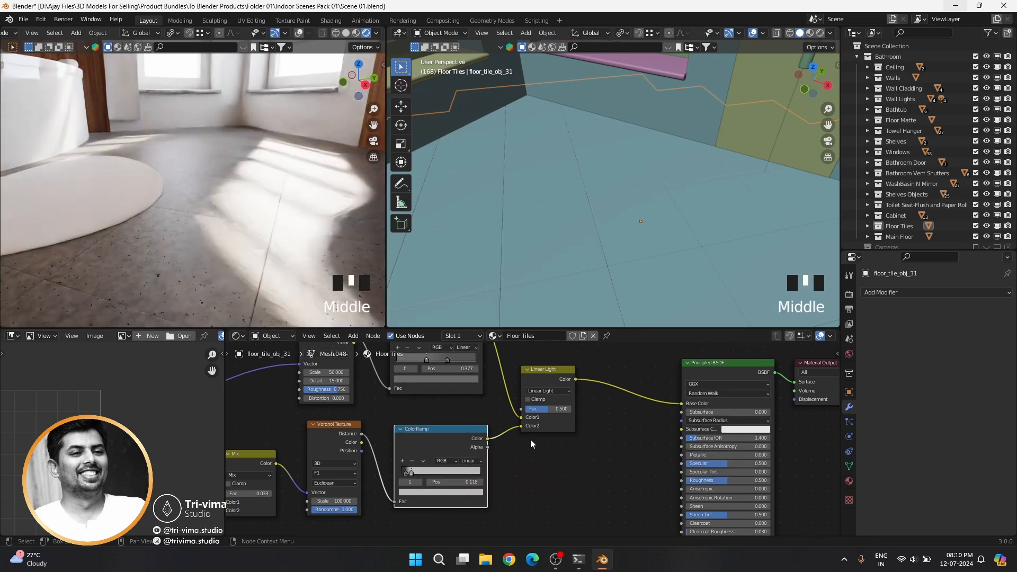
{"action": "left_click_drag", "start_coordinate": [521, 426], "coordinate": [521, 417]}
{"action": "left_click", "coordinate": [541, 391]}
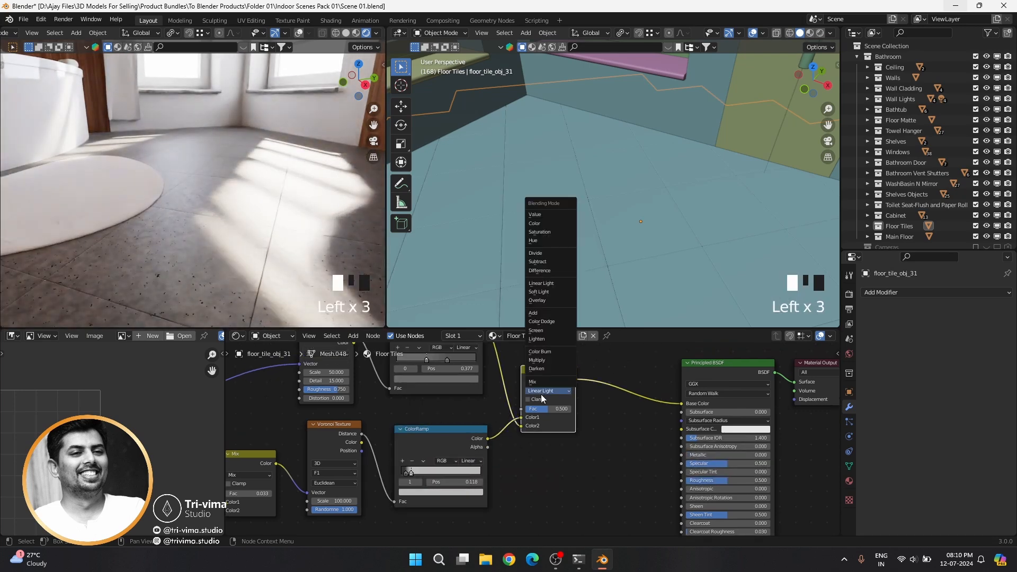
{"action": "left_click", "coordinate": [542, 207]}
{"action": "left_click", "coordinate": [540, 391]}
{"action": "left_click", "coordinate": [536, 370]}
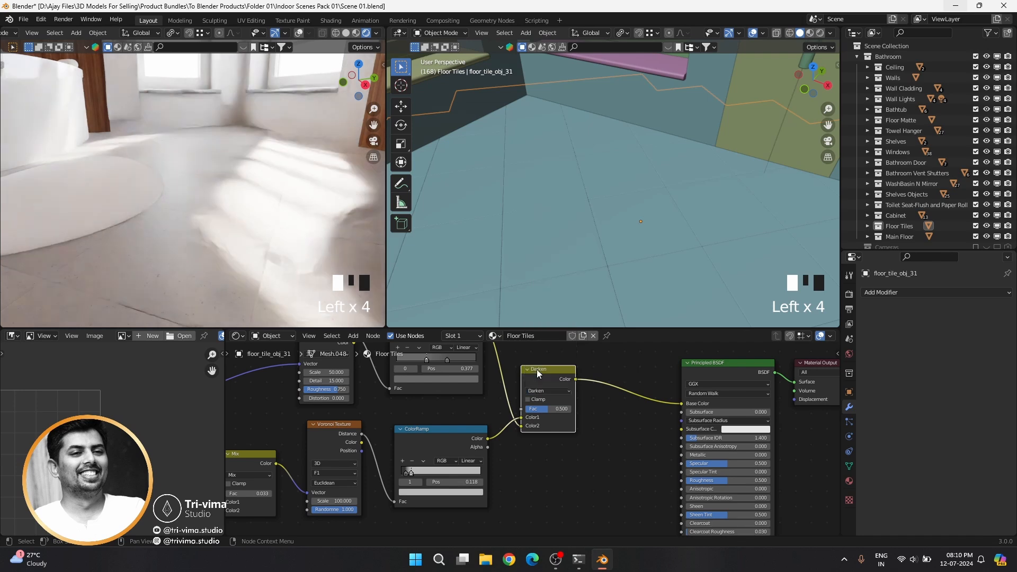
{"action": "left_click", "coordinate": [537, 390]}
{"action": "left_click", "coordinate": [538, 353]}
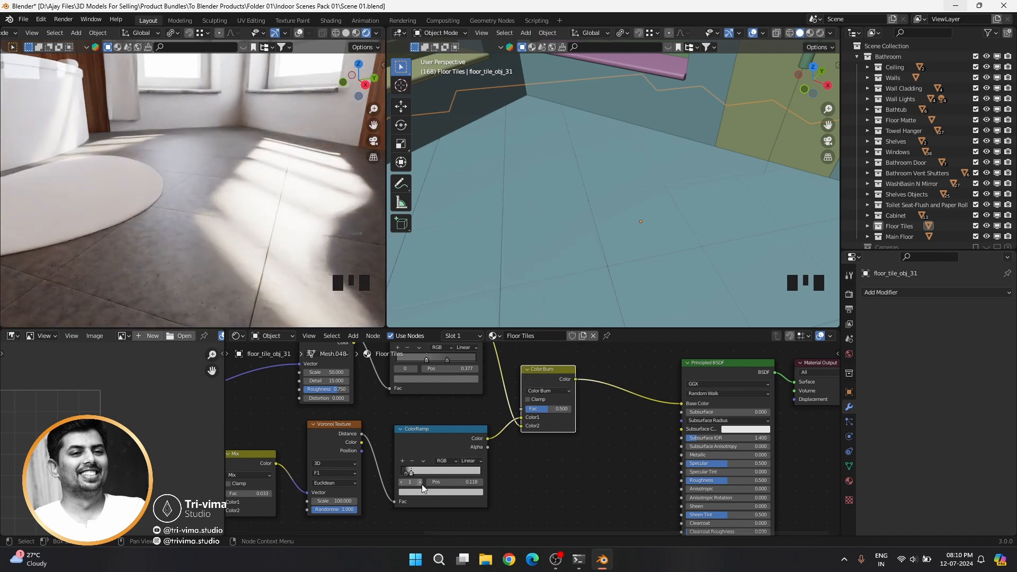
Step: Try different brightness values on the noise ColorRamp's first stop, including 0.141 and 0.079
{"action": "key", "text": "Left"}
{"action": "left_click", "coordinate": [446, 379]}
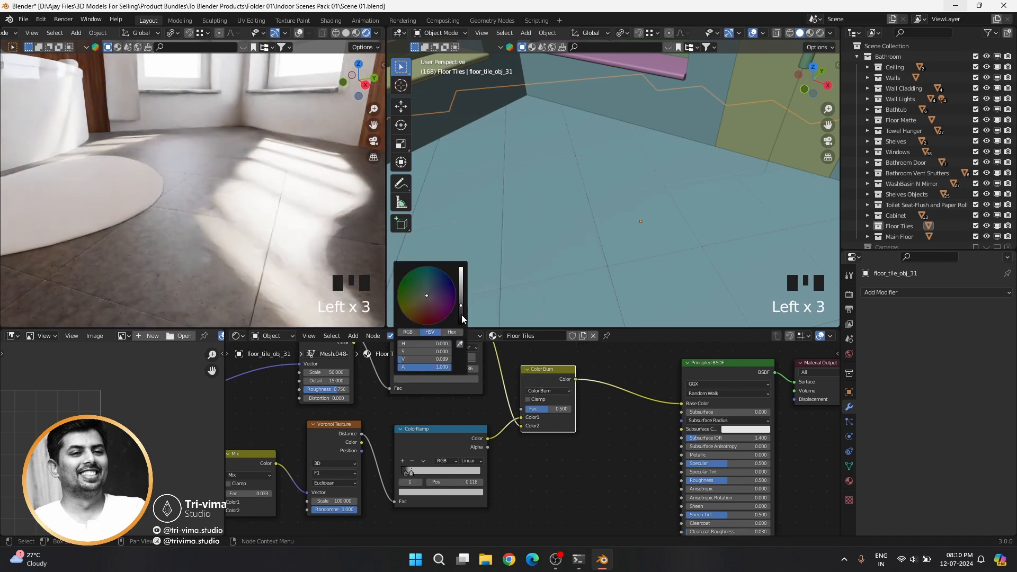
{"action": "left_click", "coordinate": [461, 312]}
{"action": "left_click", "coordinate": [426, 361]}
{"action": "left_click", "coordinate": [436, 379]}
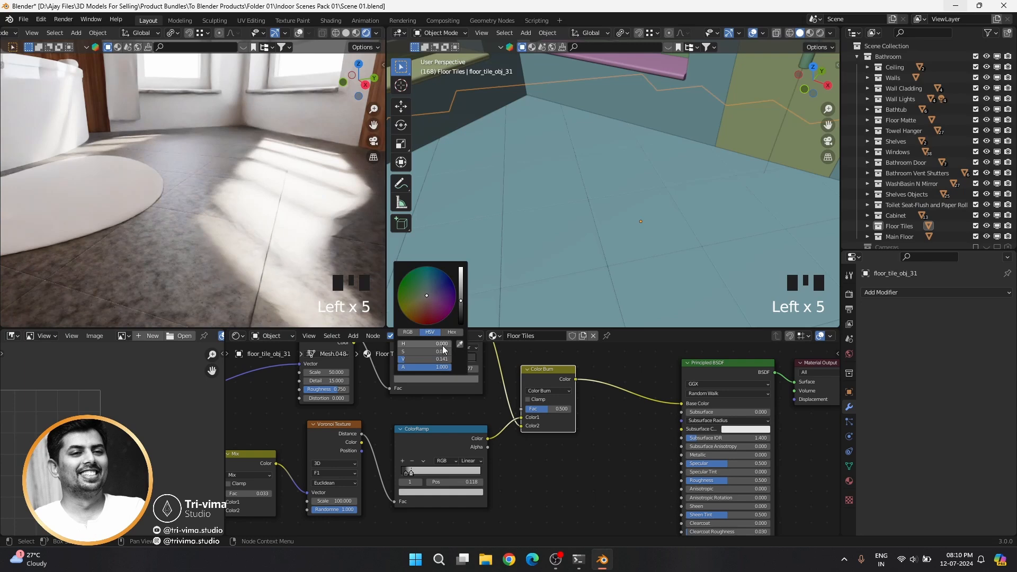
{"action": "left_click", "coordinate": [461, 309]}
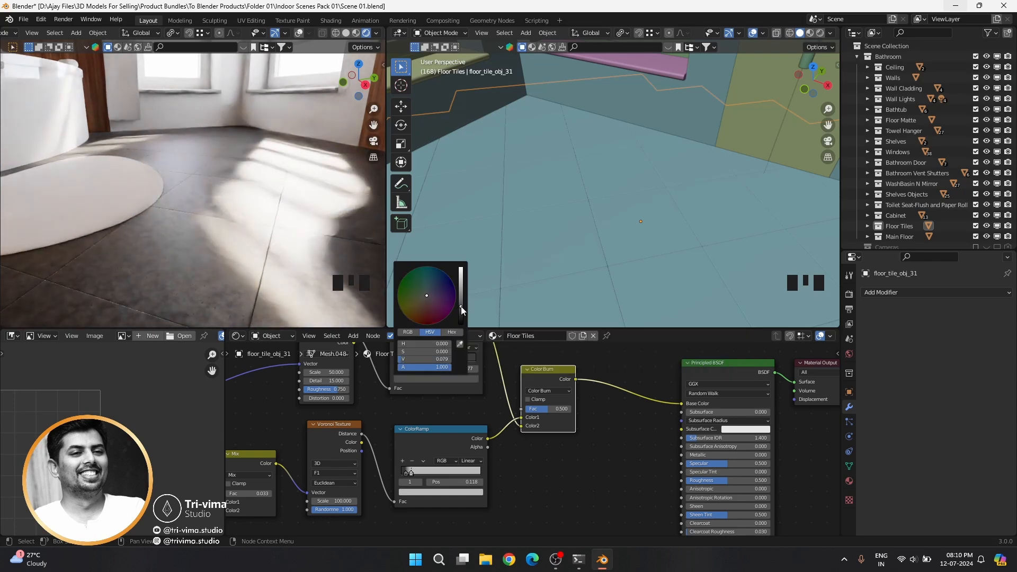
Step: Adjust the colour of the Voronoi ColorRamp's first stop, keeping it near black
{"action": "left_click", "coordinate": [403, 475]}
{"action": "left_click", "coordinate": [411, 492]}
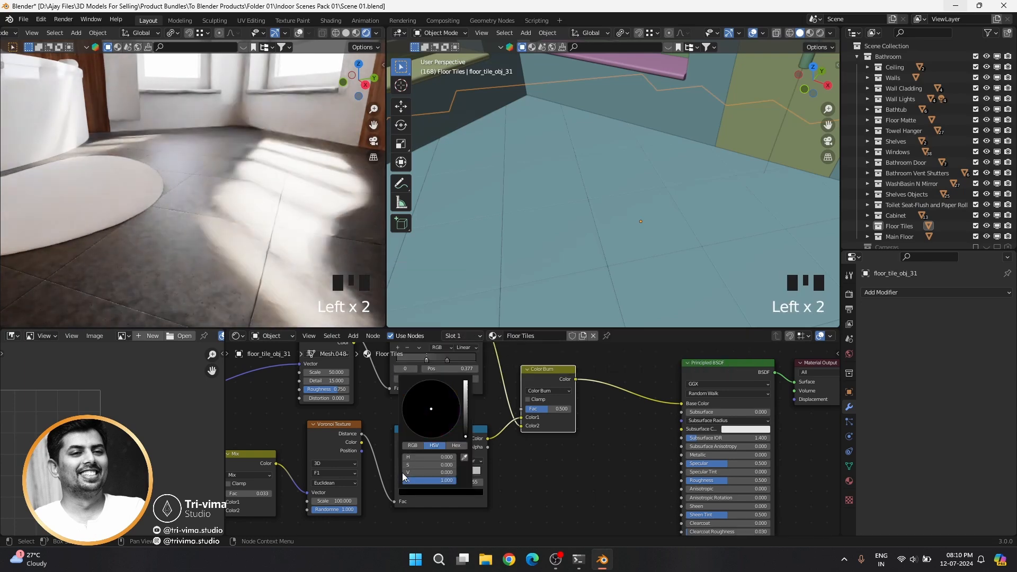
{"action": "left_click", "coordinate": [465, 434]}
{"action": "left_click", "coordinate": [570, 492]}
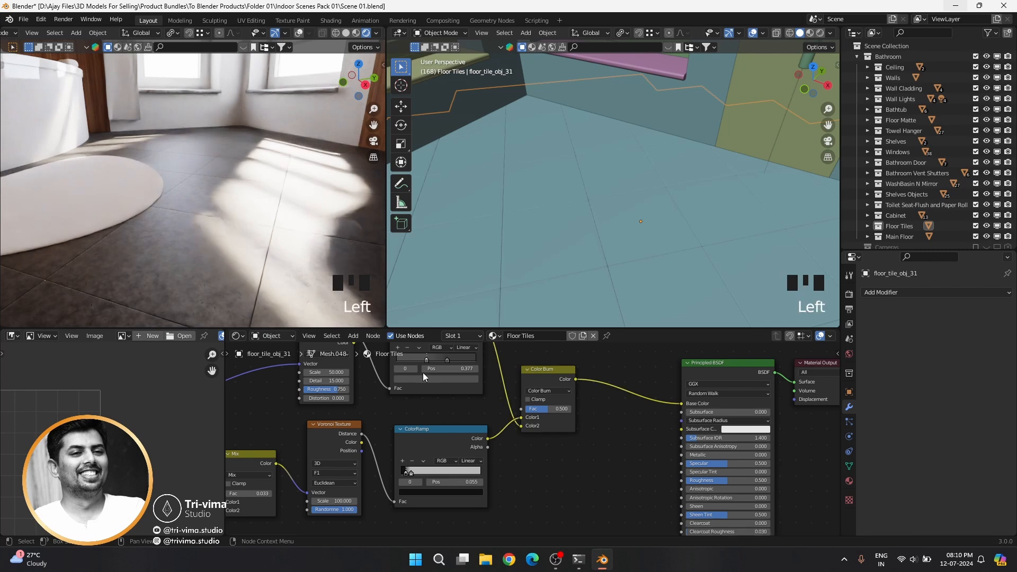
Step: Retune the noise ColorRamp's first stop and bring its stops closer, the second at 0.591, and set the Noise Texture's distortion to 0.1
{"action": "left_click", "coordinate": [427, 361]}
{"action": "left_click", "coordinate": [429, 378]}
{"action": "left_click_drag", "start_coordinate": [461, 317], "coordinate": [461, 309]}
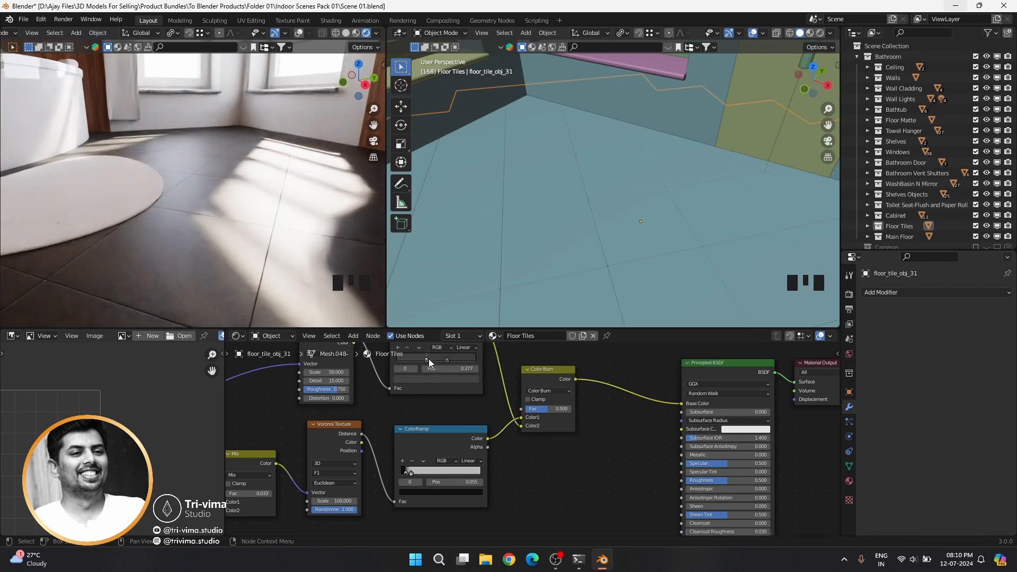
{"action": "left_click_drag", "start_coordinate": [428, 358], "coordinate": [444, 361]}
{"action": "mouse_move", "coordinate": [325, 398]}
{"action": "left_mouse_down"}
{"action": "mouse_move", "coordinate": [360, 398]}
{"action": "mouse_move", "coordinate": [321, 398]}
{"action": "mouse_move", "coordinate": [331, 398]}
{"action": "left_mouse_up"}
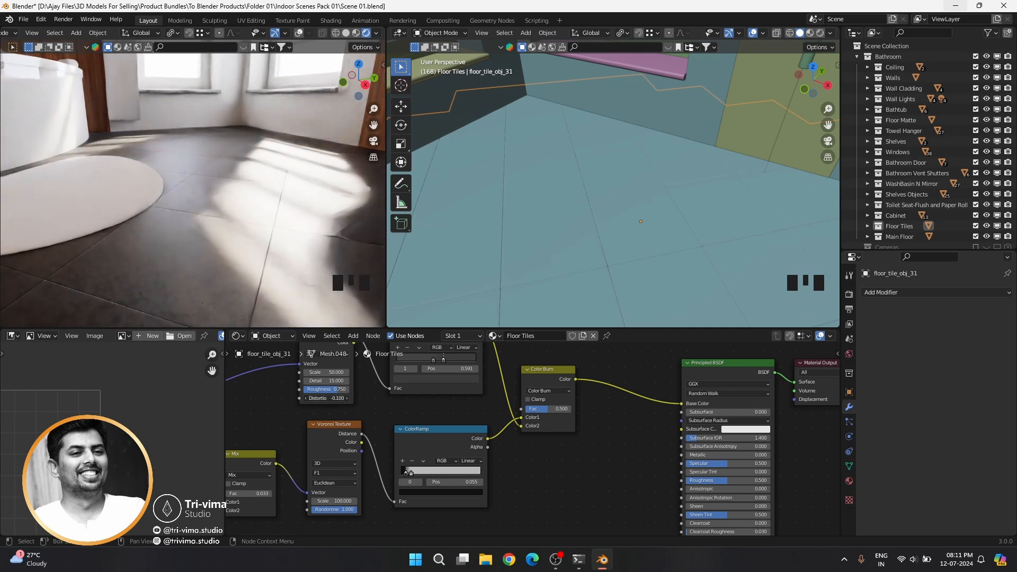
Step: Try the combining node in Add mode at factor 1 and in Color Dodge mode at factor 0.5
{"action": "middle_click_drag", "start_coordinate": [533, 480], "coordinate": [484, 479]}
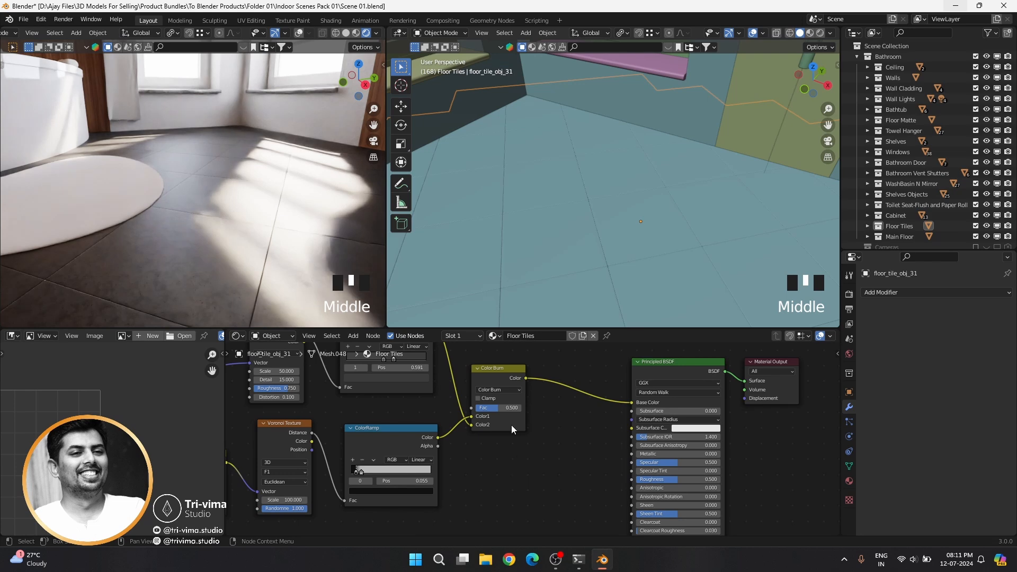
{"action": "left_click", "coordinate": [498, 390]}
{"action": "left_click", "coordinate": [490, 312]}
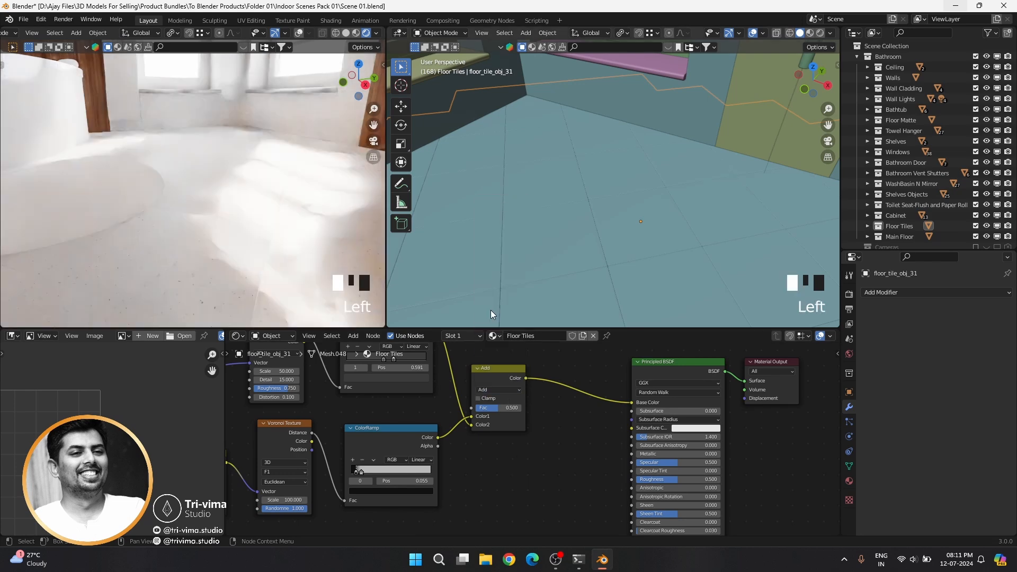
{"action": "left_click_drag", "start_coordinate": [492, 408], "coordinate": [501, 409]}
{"action": "left_click", "coordinate": [485, 390]}
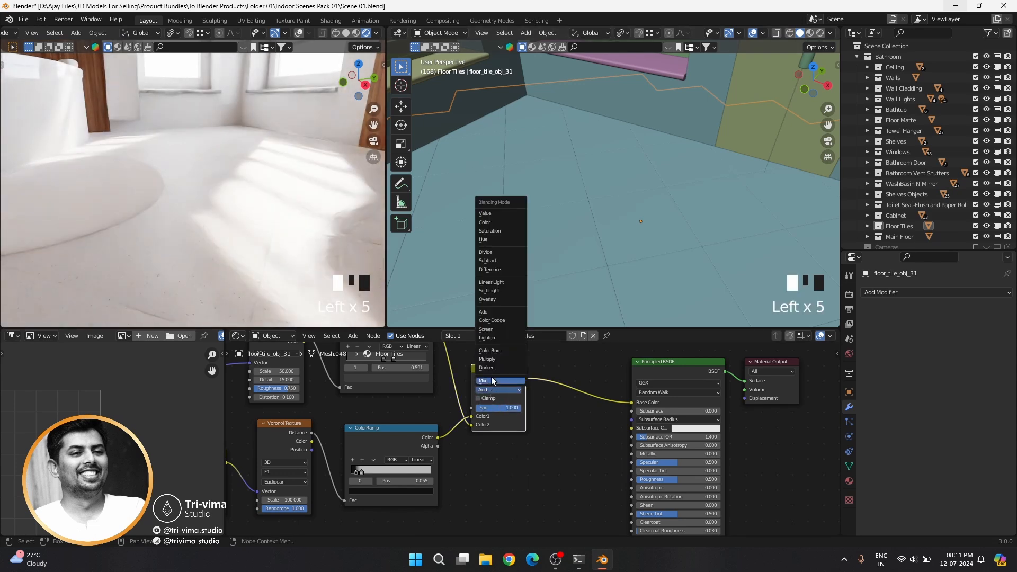
{"action": "left_click", "coordinate": [492, 320]}
{"action": "left_click_drag", "start_coordinate": [507, 408], "coordinate": [484, 408]}
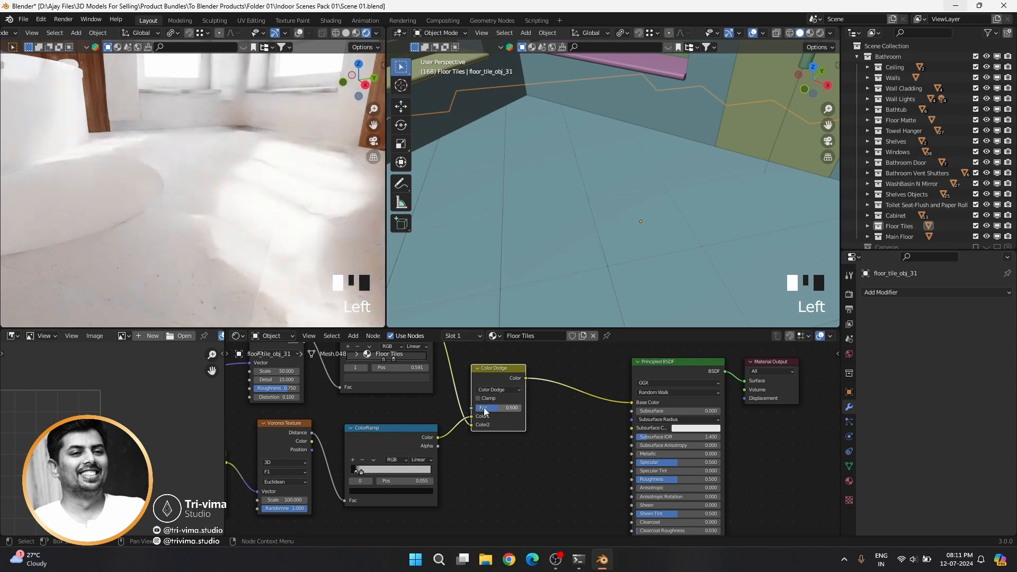
Step: Set the combining node to Multiply and swap its inputs so the noise feeds Color1 and the Voronoi feeds Color2
{"action": "left_click", "coordinate": [486, 391]}
{"action": "left_click", "coordinate": [486, 361]}
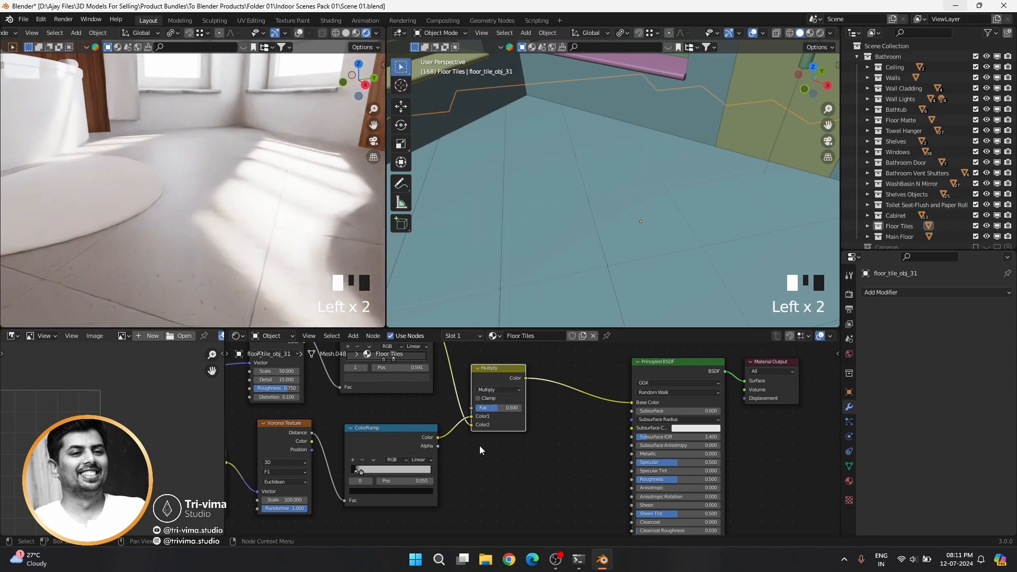
{"action": "left_click", "coordinate": [471, 423]}
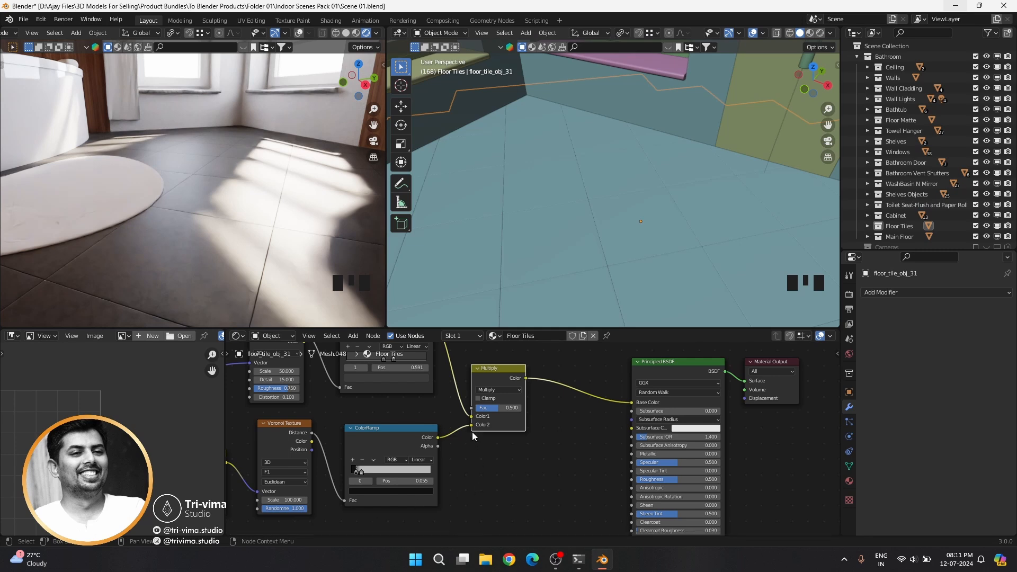
Step: Preview the Multiply node's output directly on the floor and set the Voronoi Texture's scale to 50
{"action": "left_click", "coordinate": [486, 378], "text": "ctrl+shift"}
{"action": "scroll", "coordinate": [163, 285], "scroll_direction": "up", "scroll_amount": 2}
{"action": "middle_click_drag", "start_coordinate": [320, 415], "coordinate": [392, 422]}
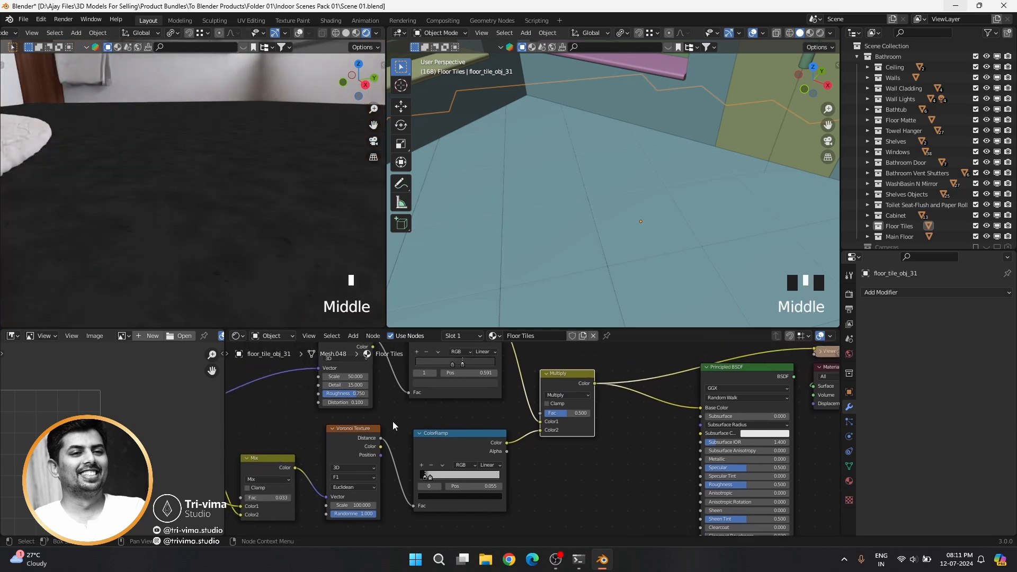
{"action": "scroll", "coordinate": [167, 268], "scroll_direction": "down", "scroll_amount": 3}
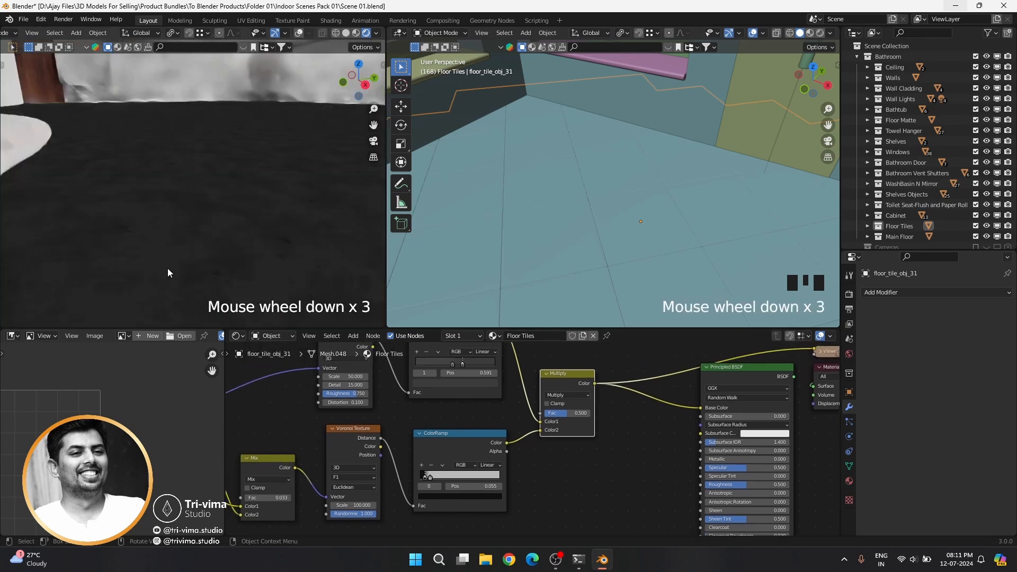
{"action": "left_click", "coordinate": [426, 481]}
{"action": "scroll", "coordinate": [231, 268], "scroll_direction": "down", "scroll_amount": 3}
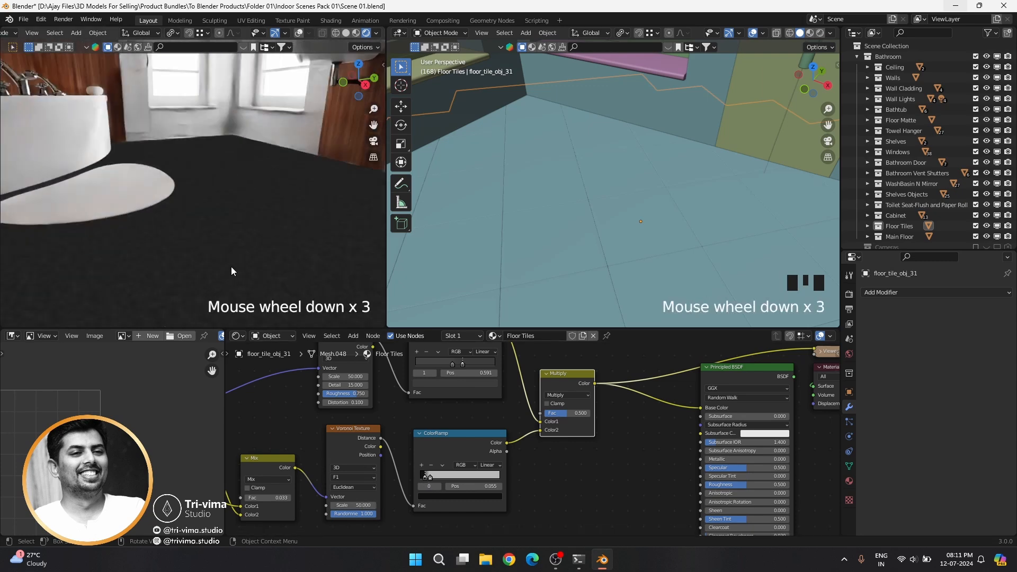
Step: Adjust the brightness of the noise ColorRamp's two dark stops, and move the second stop to 0.723
{"action": "scroll", "coordinate": [231, 266], "scroll_direction": "up", "scroll_amount": 2}
{"action": "left_click", "coordinate": [452, 365]}
{"action": "left_click", "coordinate": [455, 382]}
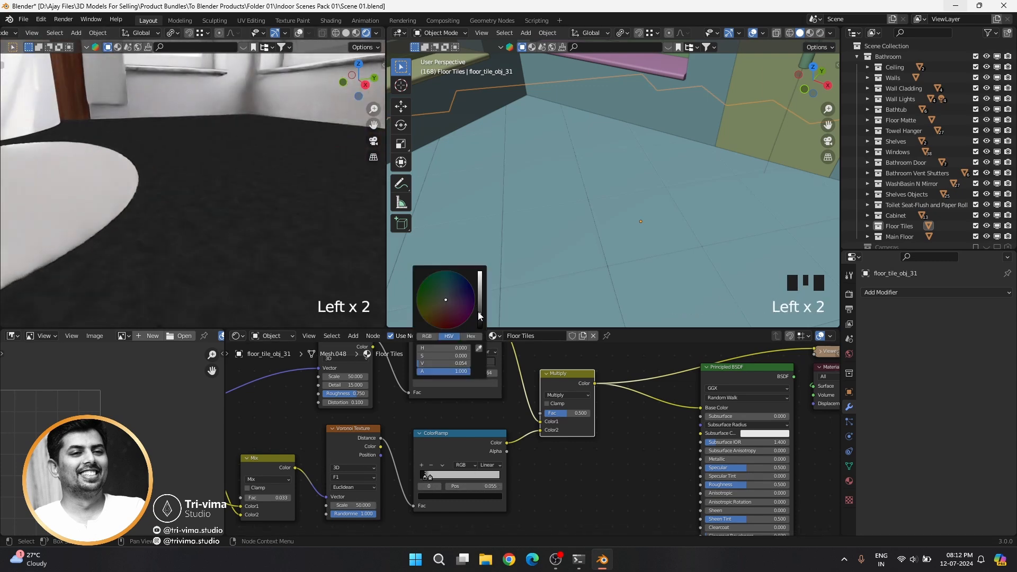
{"action": "left_click_drag", "start_coordinate": [478, 312], "coordinate": [478, 308]}
{"action": "left_click", "coordinate": [462, 365]}
{"action": "left_click", "coordinate": [459, 382]}
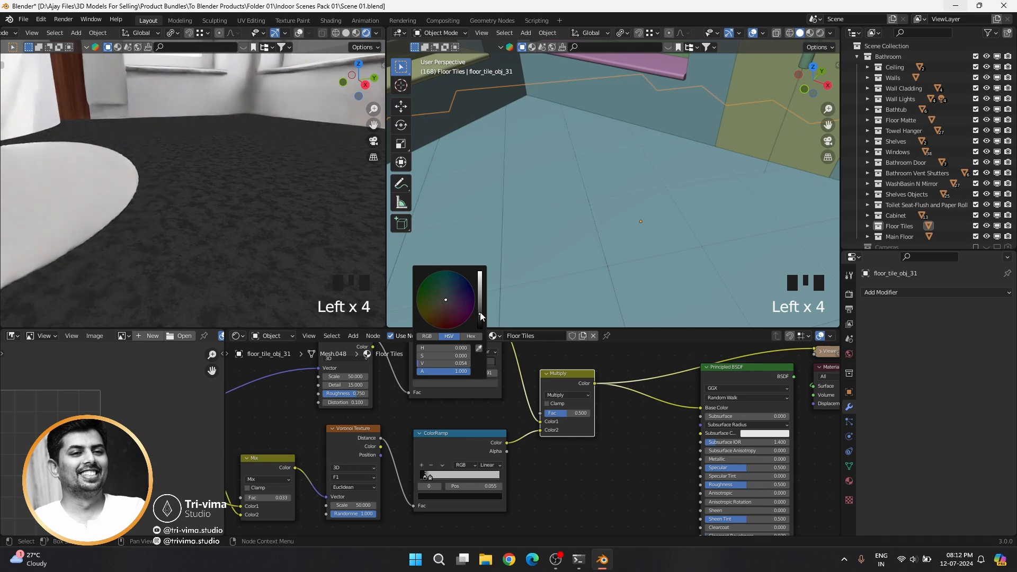
{"action": "left_click", "coordinate": [452, 365]}
{"action": "left_click", "coordinate": [454, 382]}
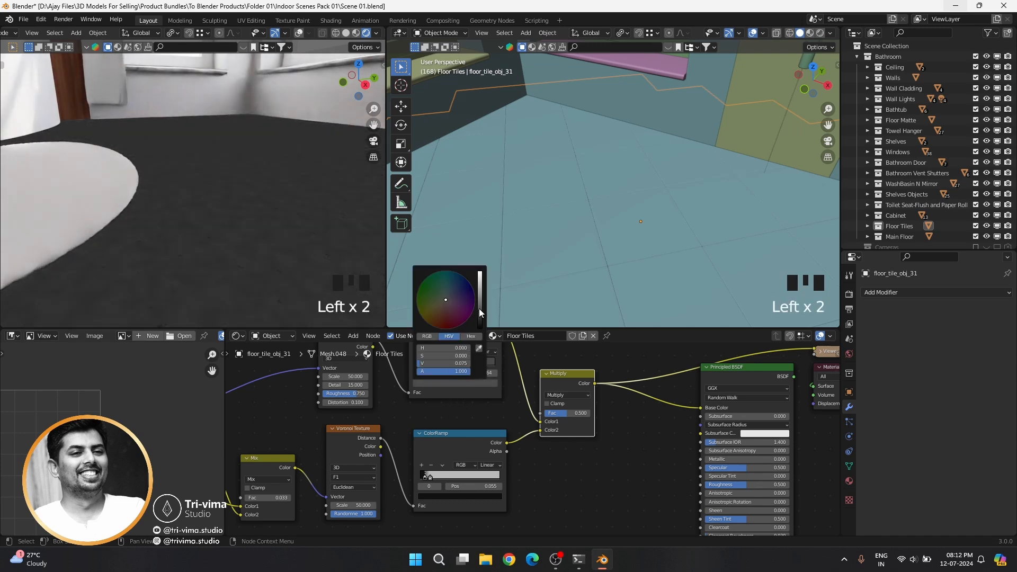
{"action": "left_click", "coordinate": [472, 364]}
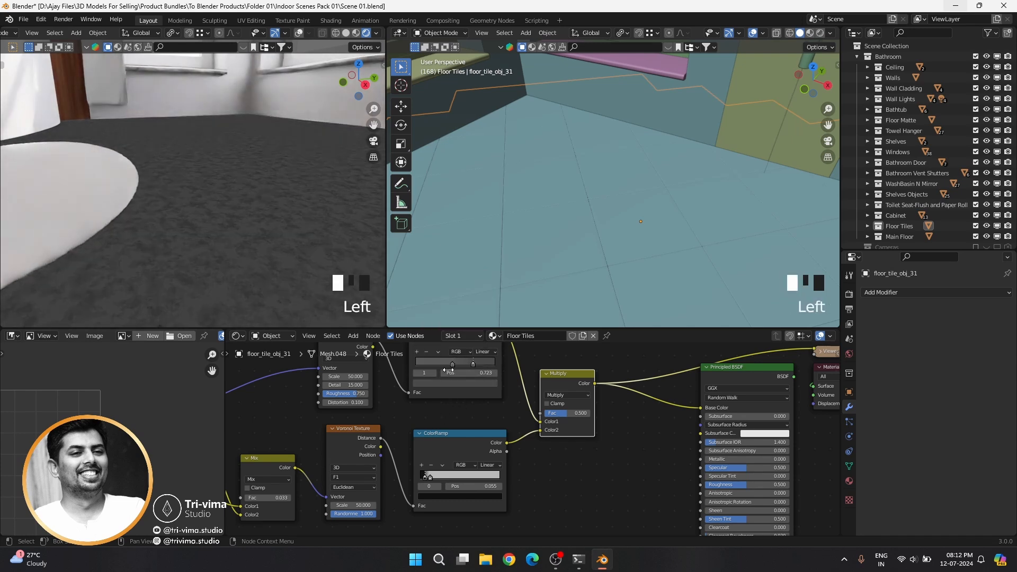
Step: Move the Voronoi ColorRamp's second stop to 0.141, and switch the preview back to the Principled BSDF
{"action": "left_click_drag", "start_coordinate": [425, 477], "coordinate": [435, 477]}
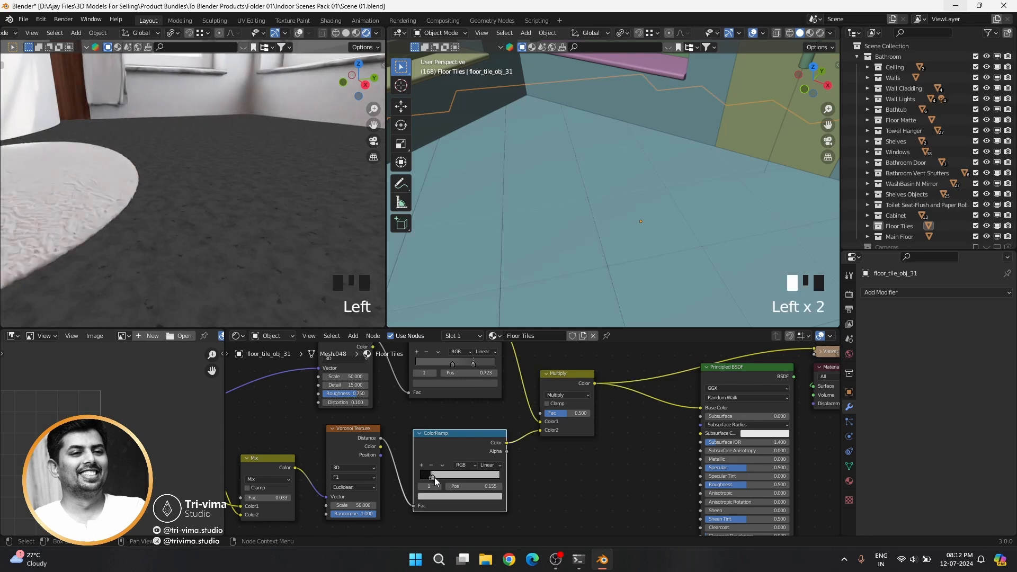
{"action": "left_click", "coordinate": [718, 372], "text": "ctrl+shift"}
Step: Insert a MixRGB node between the Multiply node and the Principled BSDF, with the Multiply colour driving its factor
{"action": "middle_click_drag", "start_coordinate": [571, 439], "coordinate": [471, 453]}
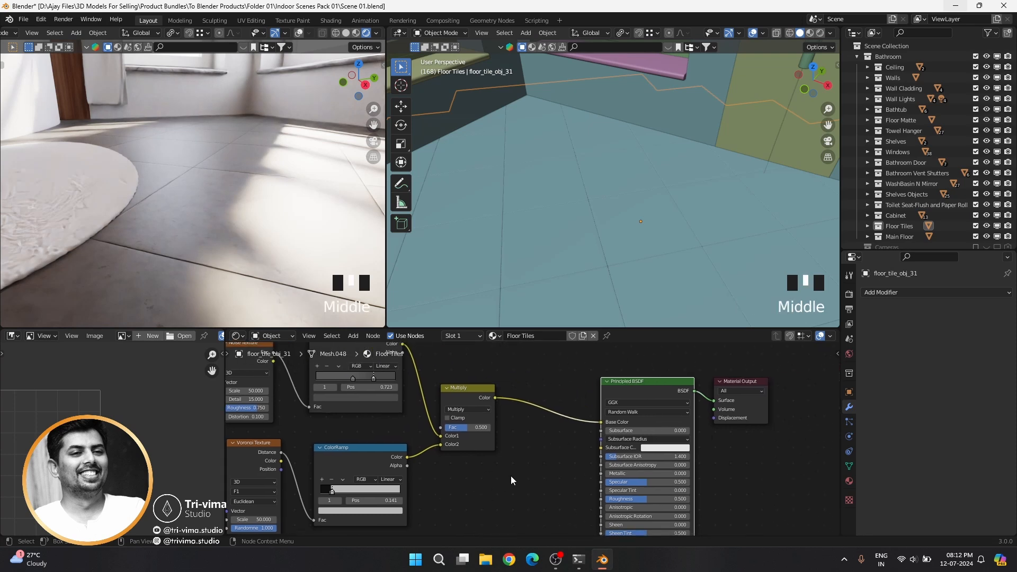
{"action": "key", "text": "shift+a"}
{"action": "type", "text": "mix"}
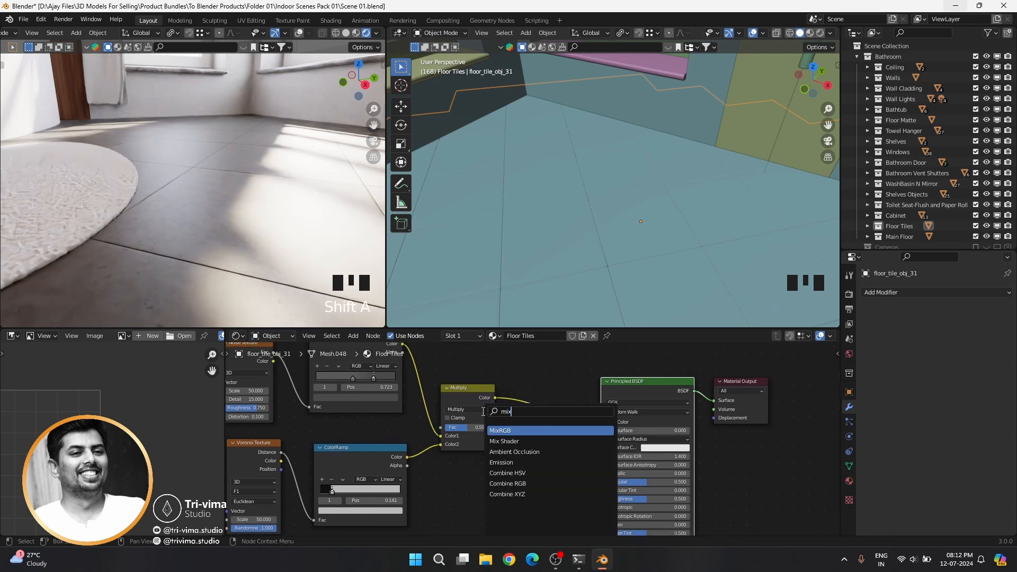
{"action": "key", "text": "Return"}
{"action": "left_click", "coordinate": [526, 447]}
Step: Set the new Mix node's Color1 to a dark grey and its Color2 to near black
{"action": "left_click", "coordinate": [563, 453]}
{"action": "left_click_drag", "start_coordinate": [583, 434], "coordinate": [558, 443]}
{"action": "left_click", "coordinate": [564, 462]}
{"action": "left_click_drag", "start_coordinate": [617, 399], "coordinate": [617, 403]}
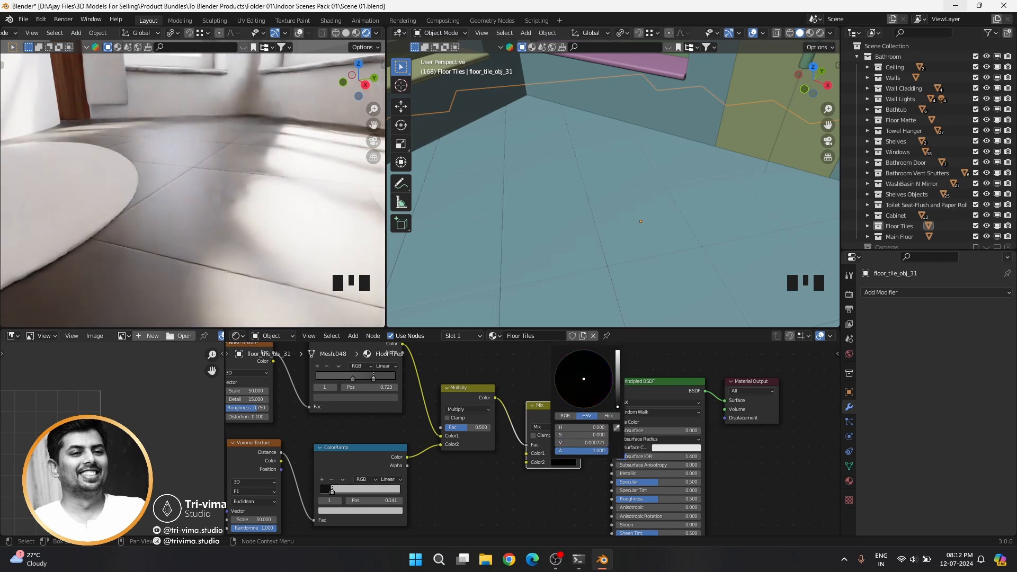
Step: Change the new Mix node's blending mode to Multiply, enable clamping, and readjust the dark grey of Color1
{"action": "left_click", "coordinate": [554, 427]}
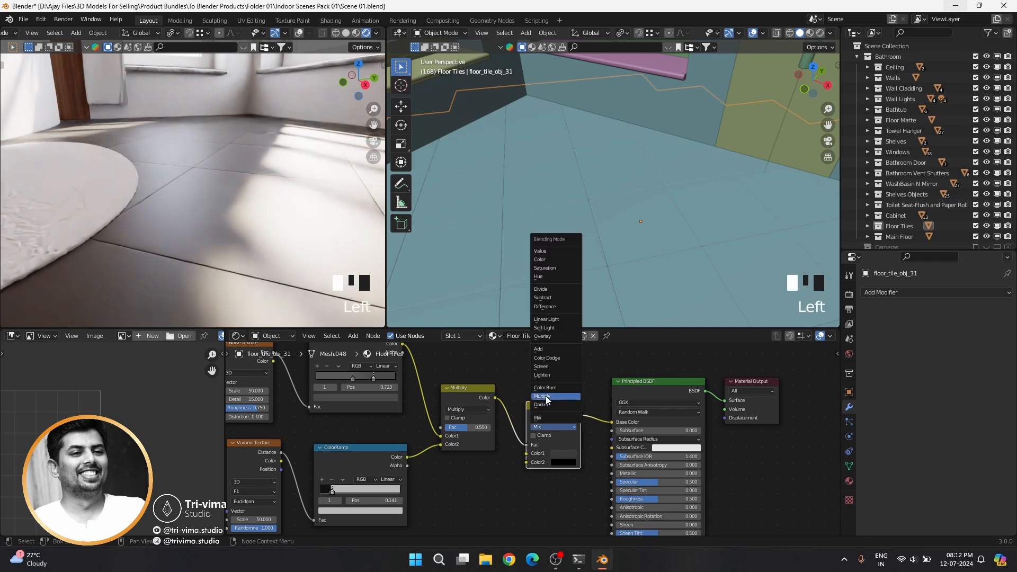
{"action": "left_click", "coordinate": [554, 406]}
{"action": "left_click", "coordinate": [546, 436]}
{"action": "left_click", "coordinate": [563, 453]}
{"action": "mouse_move", "coordinate": [618, 383]}
{"action": "left_mouse_down"}
{"action": "mouse_move", "coordinate": [618, 372]}
{"action": "mouse_move", "coordinate": [618, 391]}
{"action": "left_mouse_up"}
{"action": "left_click", "coordinate": [553, 416]}
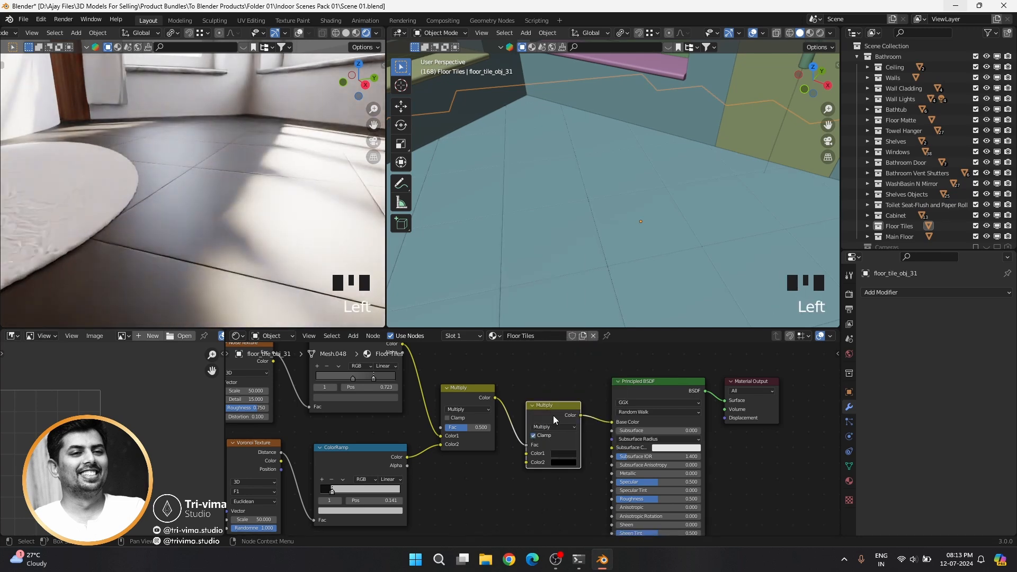
Step: Remove the extra Multiply node before the Principled BSDF and connect the remaining Multiply node's colour directly to Base Color
{"action": "left_click_drag", "start_coordinate": [553, 415], "coordinate": [527, 486], "text": "alt"}
{"action": "key", "text": "x"}
{"action": "left_click_drag", "start_coordinate": [495, 398], "coordinate": [612, 422]}
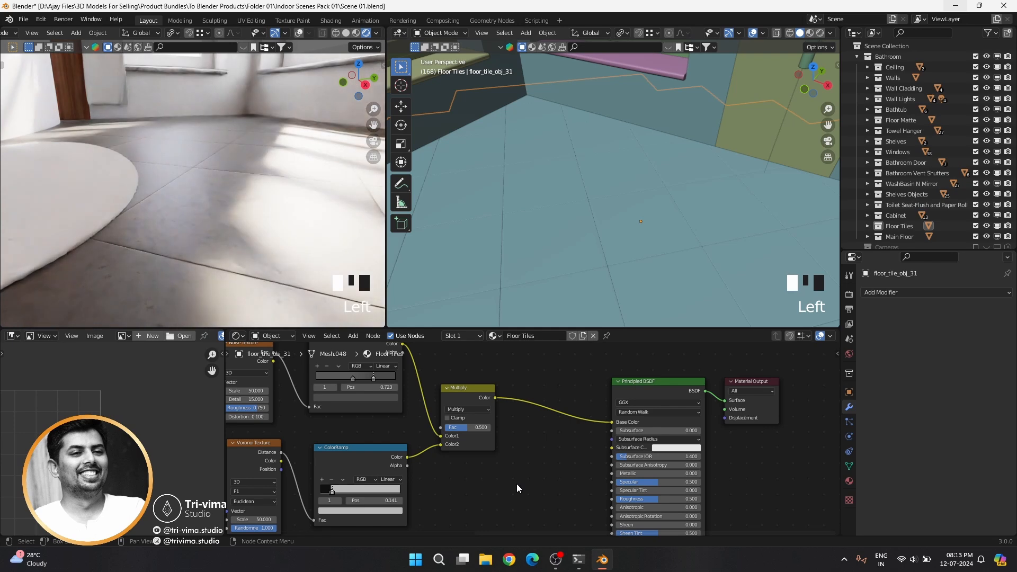
Step: Add a Bump node beside the lower part of the Principled BSDF and connect its output to the shader's Normal input
{"action": "scroll", "coordinate": [472, 436], "scroll_direction": "down", "scroll_amount": 9}
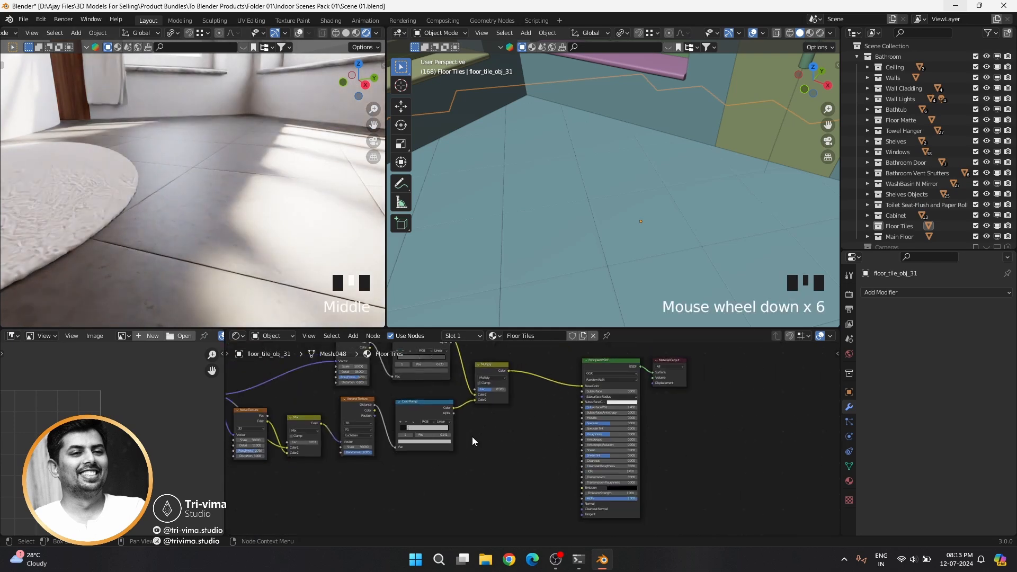
{"action": "key", "text": "shift+a"}
{"action": "mouse_move", "coordinate": [471, 432]}
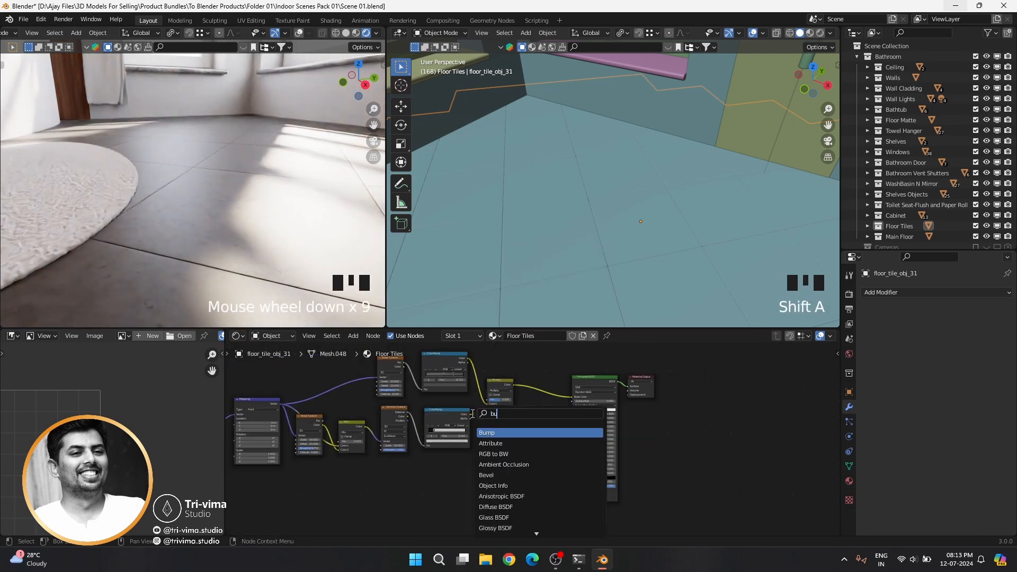
{"action": "left_click", "coordinate": [543, 431]}
{"action": "left_click", "coordinate": [547, 497]}
{"action": "scroll", "coordinate": [549, 497], "scroll_direction": "up", "scroll_amount": 4}
{"action": "left_click_drag", "start_coordinate": [564, 500], "coordinate": [586, 510]}
{"action": "scroll", "coordinate": [470, 405], "scroll_direction": "down", "scroll_amount": 3}
{"action": "scroll", "coordinate": [456, 392], "scroll_direction": "up", "scroll_amount": 3}
Step: Recolour the Noise Texture's ColorRamp with a white first stop and a black second stop
{"action": "middle_click_drag", "start_coordinate": [447, 383], "coordinate": [447, 424]}
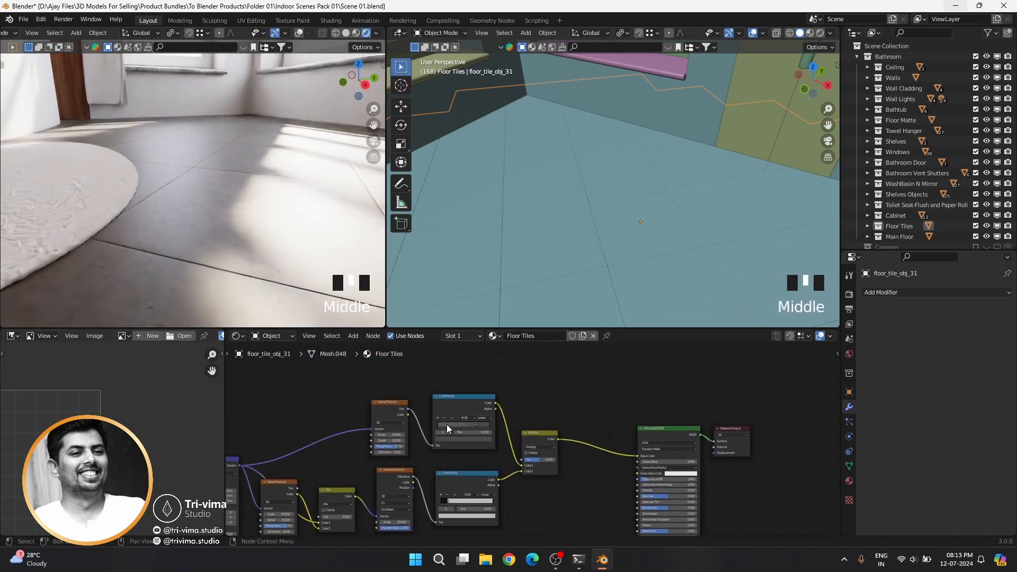
{"action": "scroll", "coordinate": [421, 435], "scroll_direction": "up", "scroll_amount": 7}
{"action": "left_click", "coordinate": [408, 438]}
{"action": "left_click_drag", "start_coordinate": [399, 418], "coordinate": [431, 417]}
{"action": "left_click", "coordinate": [411, 417]}
{"action": "left_click", "coordinate": [408, 439]}
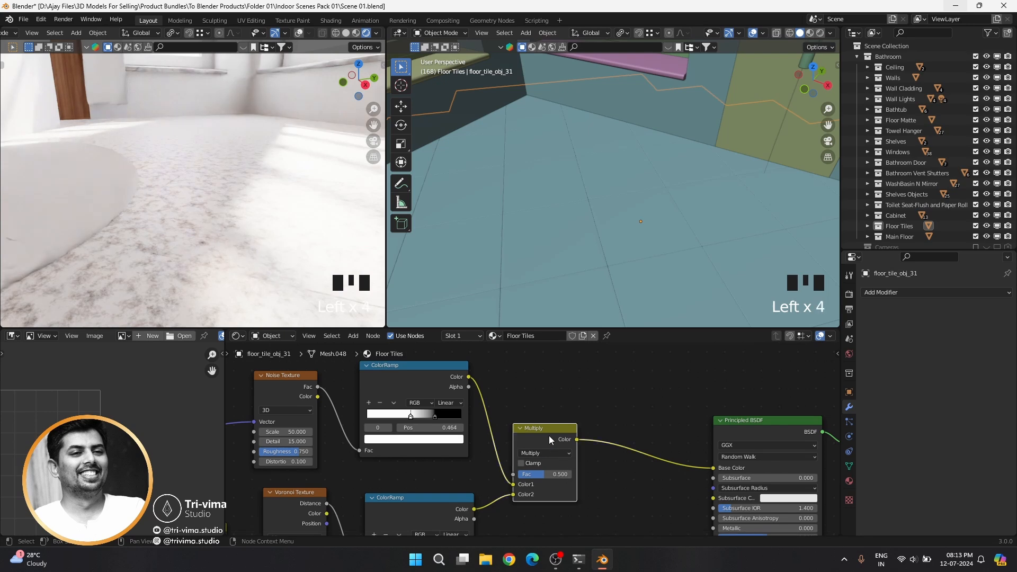
Step: Duplicate the Multiply node before the Principled BSDF, set the copy to Mix, and drive its factor with the Multiply colour
{"action": "key", "text": "shift+d"}
{"action": "left_click", "coordinate": [649, 456]}
{"action": "left_click", "coordinate": [645, 468]}
{"action": "left_click", "coordinate": [647, 258]}
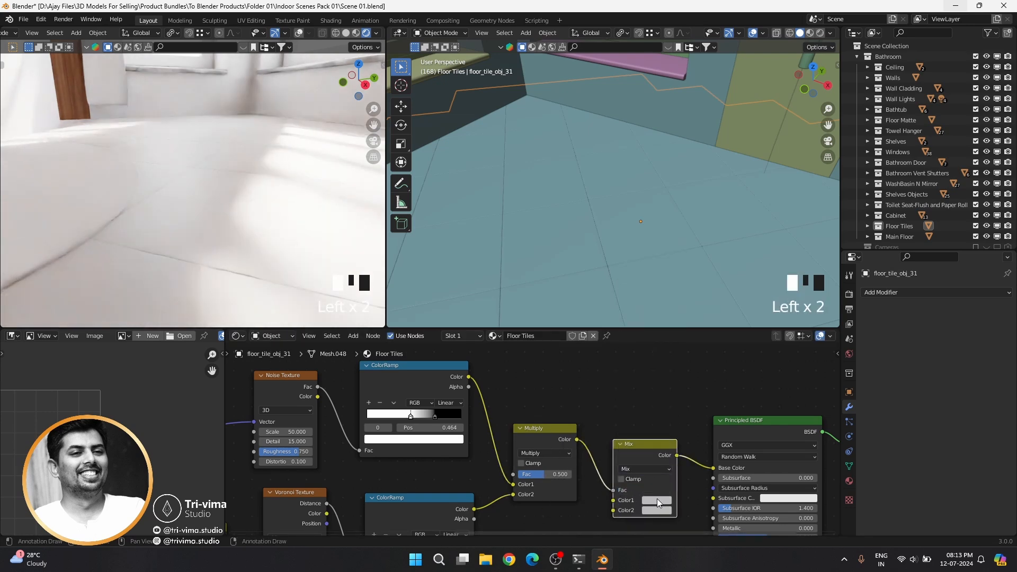
Step: Set the new Mix node's Color1 to a very dark grey with a value of about 0.015 and its Color2 to black
{"action": "left_click", "coordinate": [657, 501]}
{"action": "left_click", "coordinate": [719, 420]}
{"action": "left_click", "coordinate": [720, 423]}
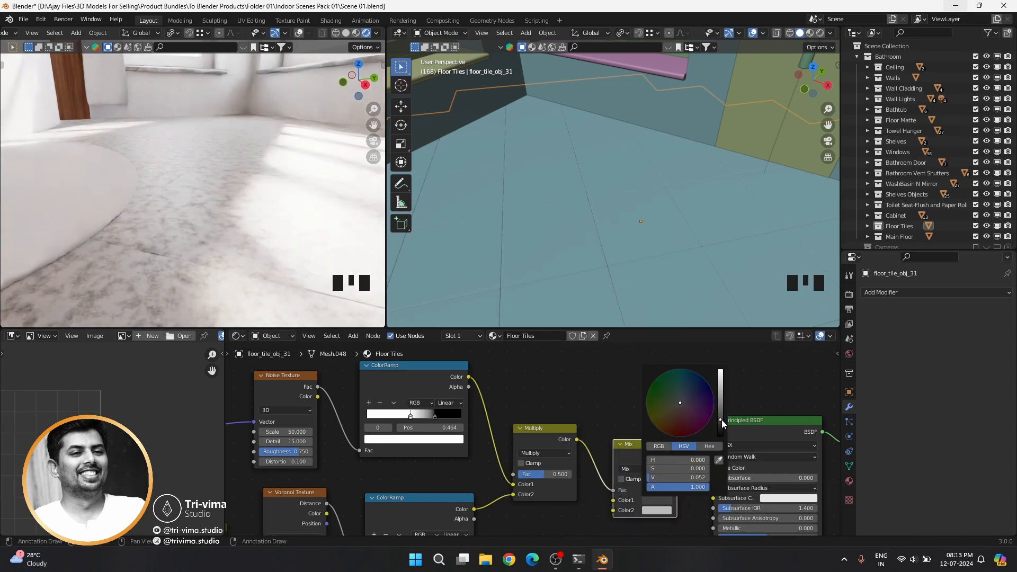
{"action": "left_click", "coordinate": [663, 510]}
{"action": "left_click", "coordinate": [720, 444]}
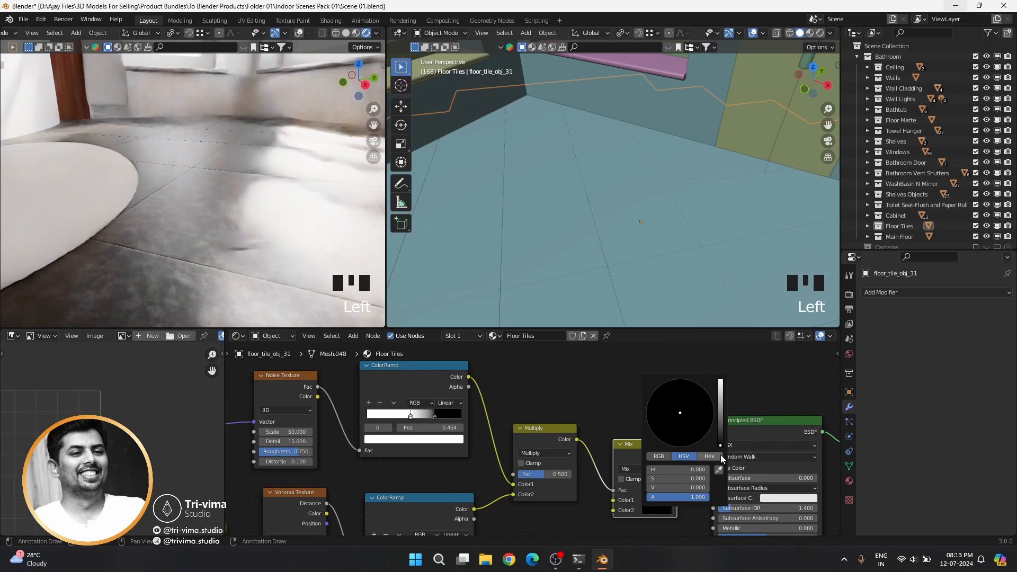
{"action": "left_click", "coordinate": [662, 500]}
{"action": "left_click", "coordinate": [720, 425]}
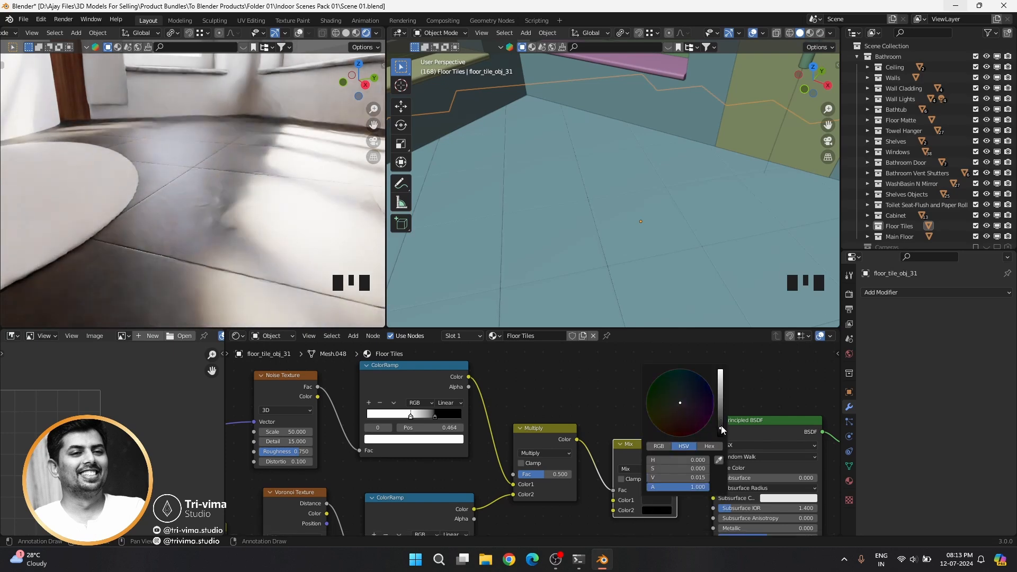
Step: Move the Mix node between the noise ColorRamp and the Multiply node, and reconnect the Multiply colour to Base Color
{"action": "middle_click_drag", "start_coordinate": [623, 498], "coordinate": [549, 428]}
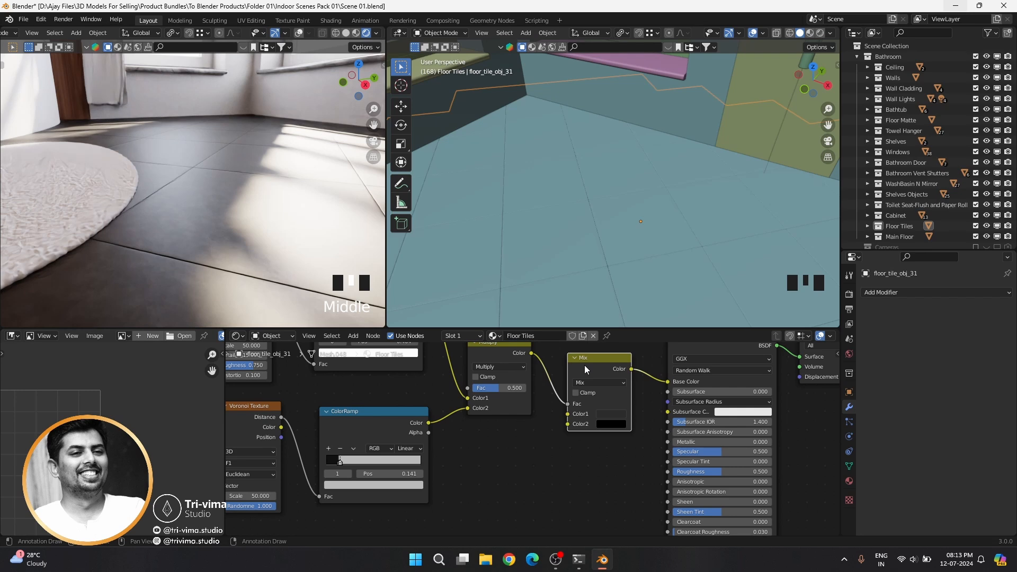
{"action": "middle_click_drag", "start_coordinate": [584, 364], "coordinate": [567, 421]}
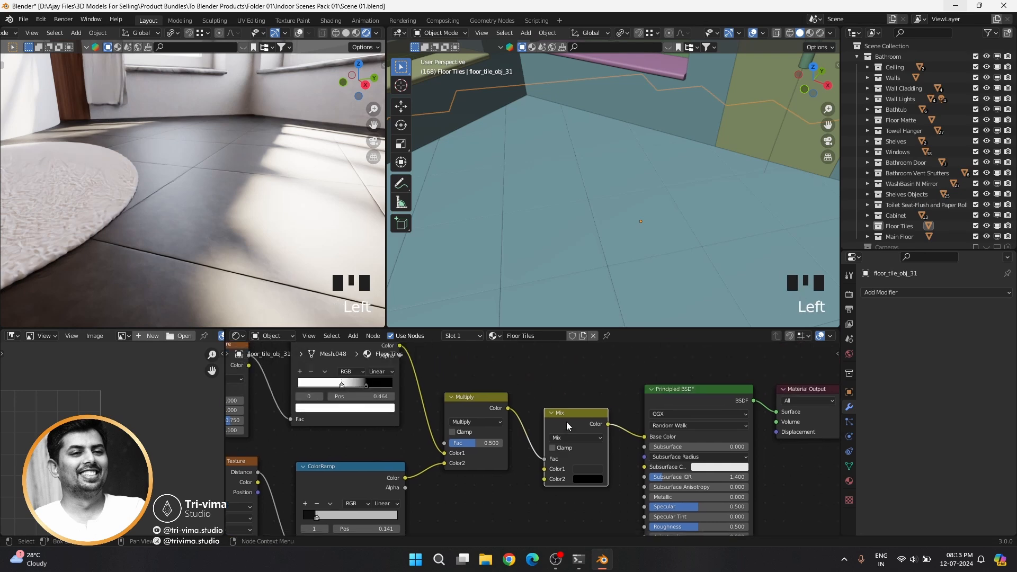
{"action": "left_click_drag", "start_coordinate": [566, 422], "coordinate": [458, 380], "text": "alt"}
{"action": "left_click_drag", "start_coordinate": [600, 407], "coordinate": [644, 436]}
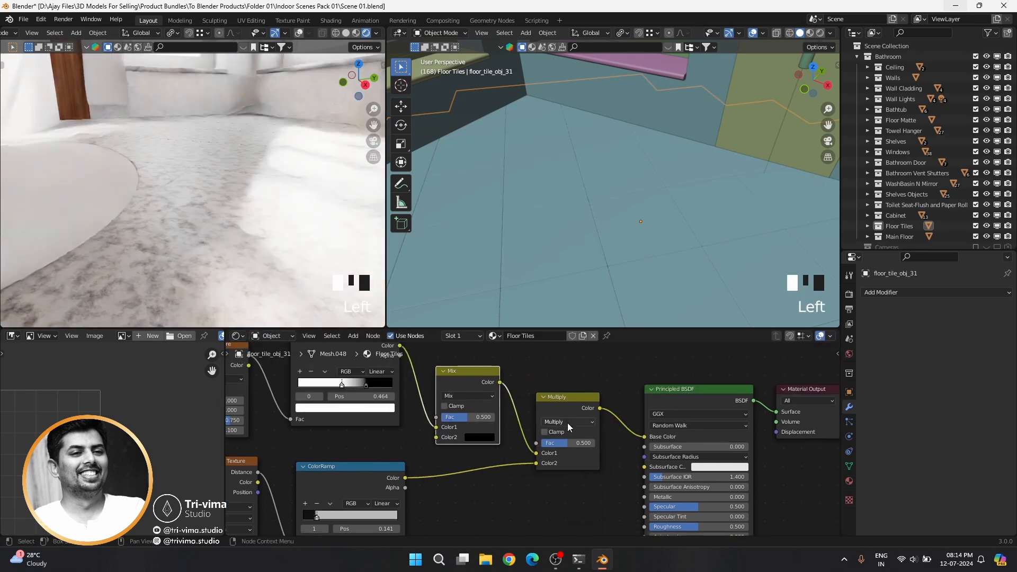
Step: Switch the final blending node to Mix and reroute the noise ColorRamp into the relocated Mix node's factor
{"action": "left_click_drag", "start_coordinate": [568, 423], "coordinate": [554, 412]}
{"action": "left_click", "coordinate": [466, 396]}
{"action": "left_click_drag", "start_coordinate": [436, 427], "coordinate": [436, 417]}
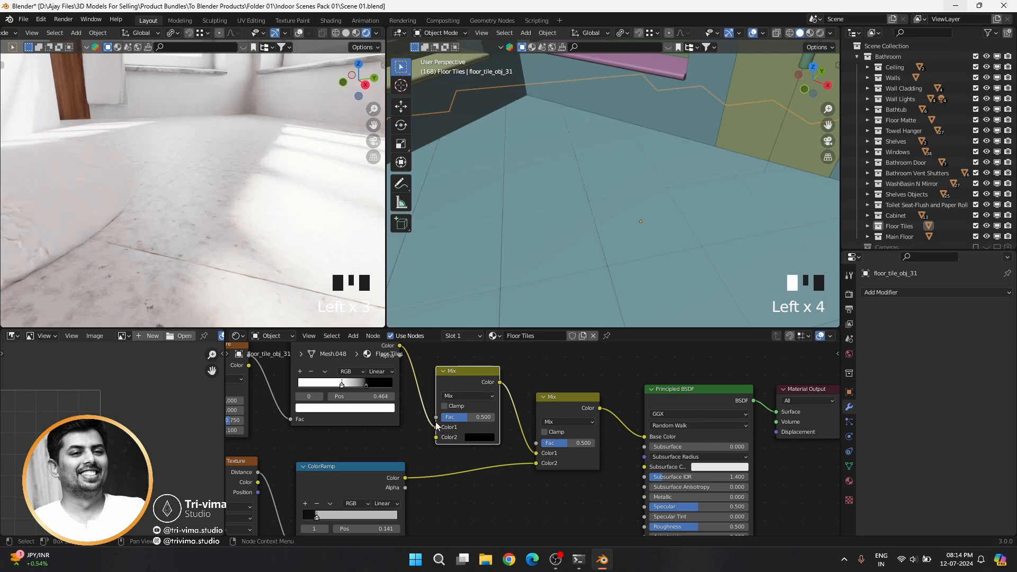
Step: Insert a duplicate Mix node driven by the Voronoi ColorRamp through its factor, and set the final blending node to Multiply
{"action": "key", "text": "shift+d"}
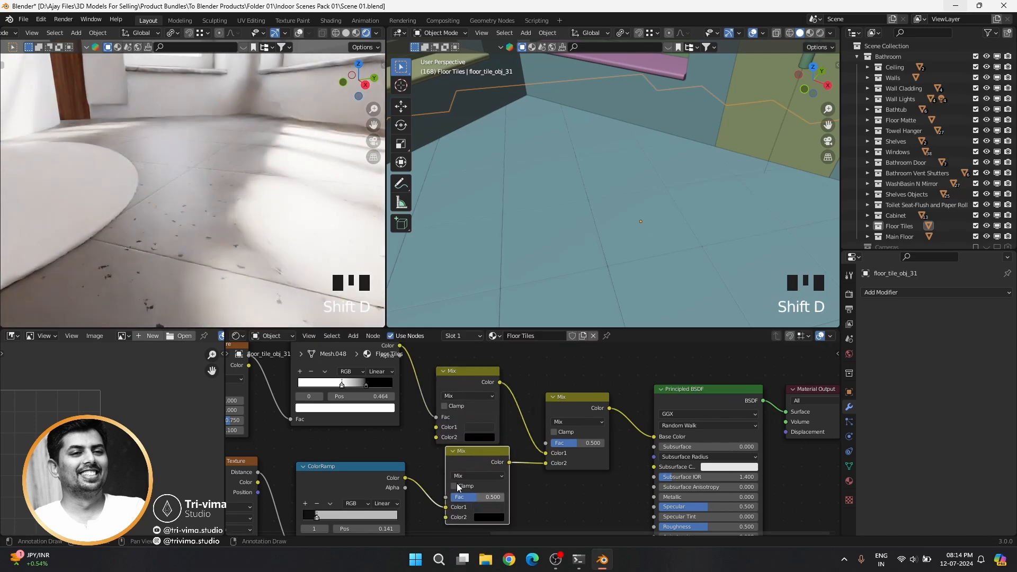
{"action": "left_click", "coordinate": [471, 476]}
{"action": "left_click_drag", "start_coordinate": [443, 520], "coordinate": [443, 510]}
{"action": "left_click", "coordinate": [570, 422]}
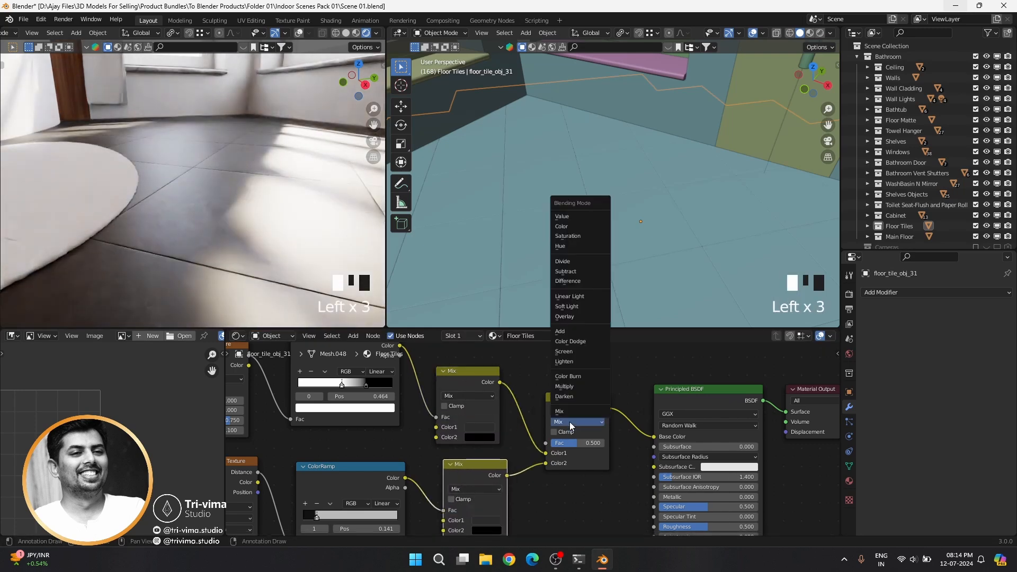
{"action": "left_click", "coordinate": [565, 386]}
Step: Copy the Voronoi ColorRamp's light stop colour into its Mix node's Color2 and the dark stop colour into Color1
{"action": "middle_click_drag", "start_coordinate": [524, 505], "coordinate": [511, 453]}
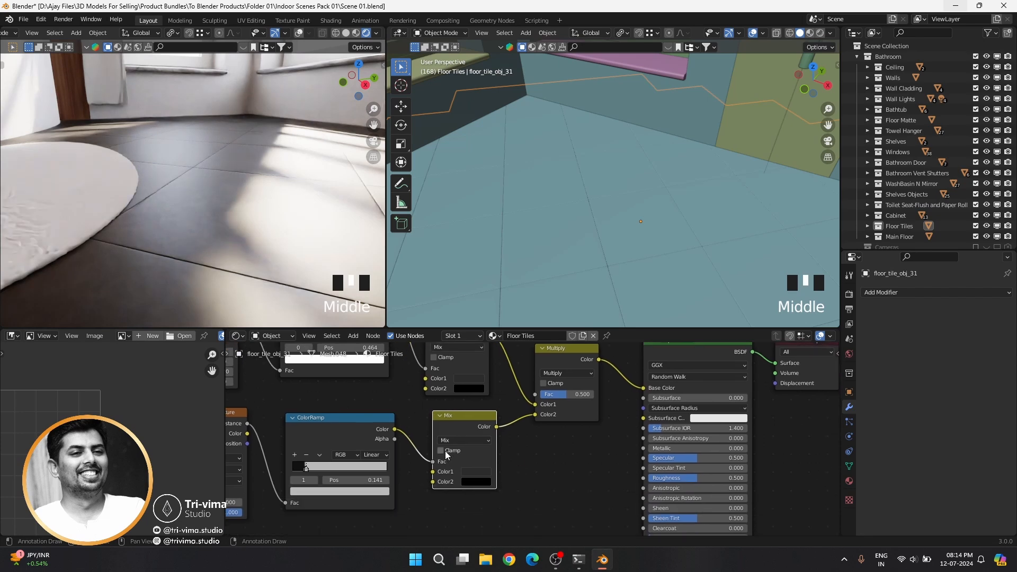
{"action": "left_click", "coordinate": [474, 471]}
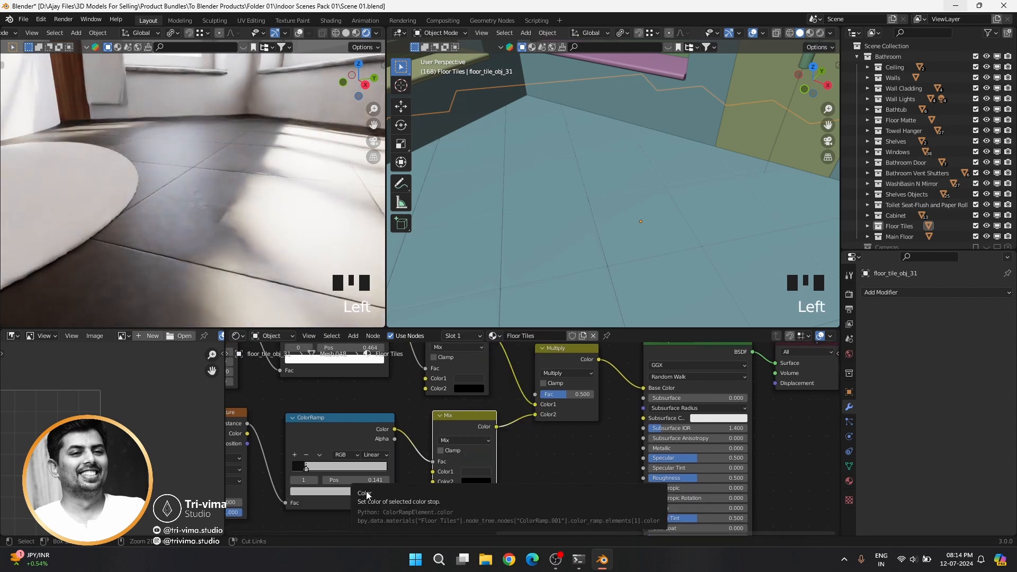
{"action": "key", "text": "ctrl+c"}
{"action": "key", "text": "ctrl+v"}
{"action": "left_click", "coordinate": [305, 468]}
{"action": "key", "text": "ctrl+c"}
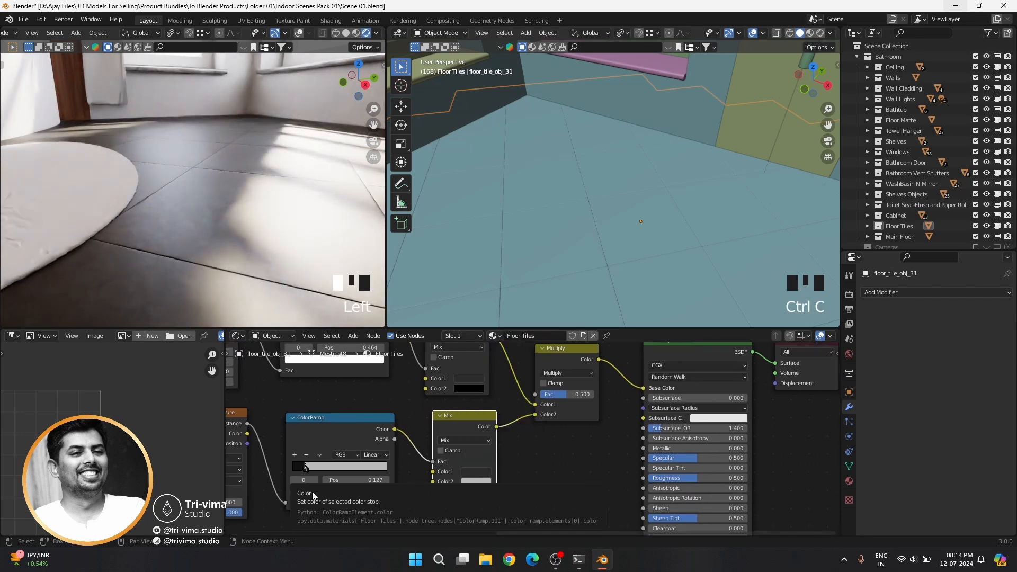
{"action": "key", "text": "ctrl+v"}
{"action": "left_click", "coordinate": [526, 470]}
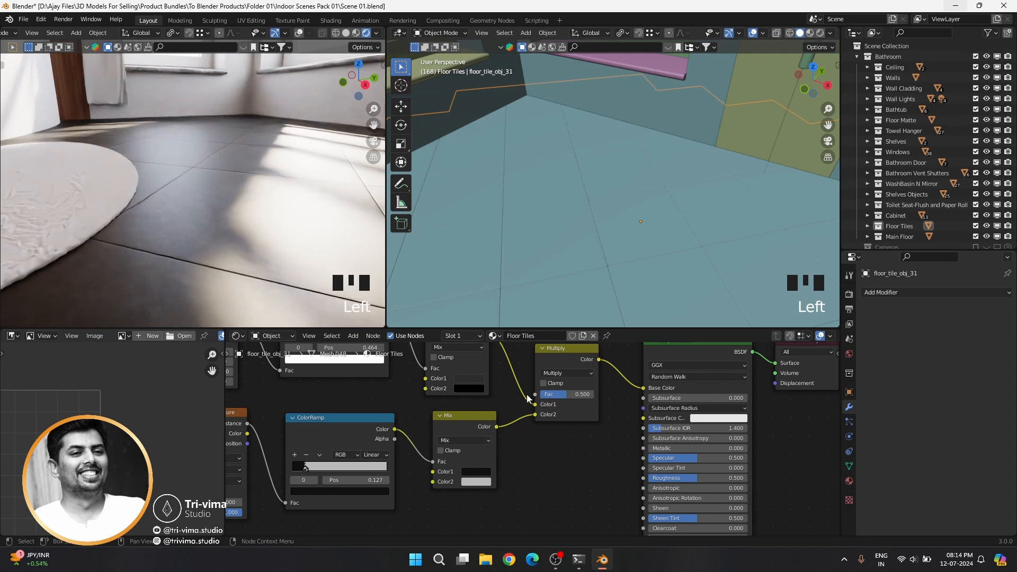
Step: Try Linear Light blending with a factor of 0.033 on the final blending node
{"action": "left_click", "coordinate": [553, 374]}
{"action": "left_click", "coordinate": [562, 247]}
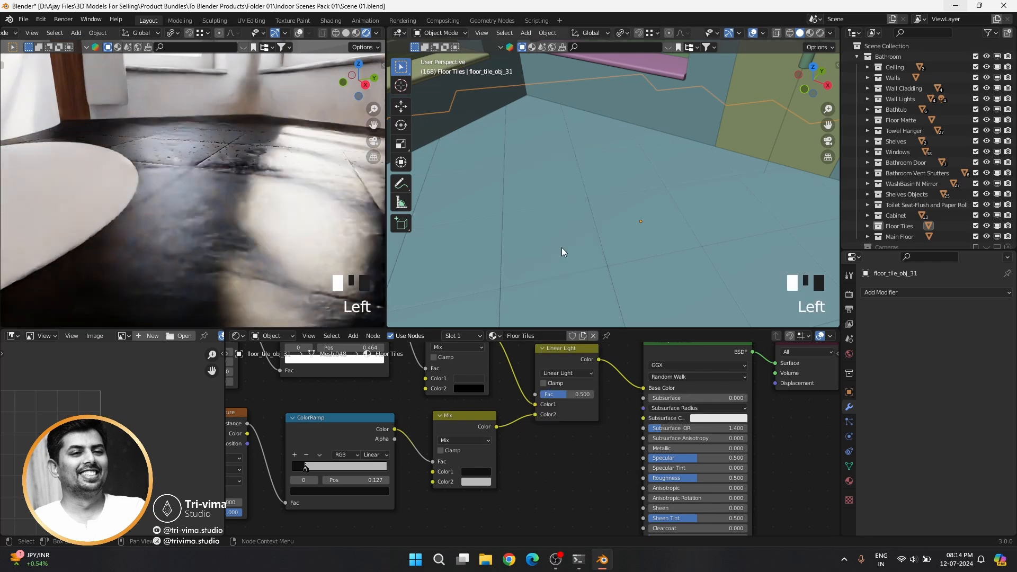
{"action": "left_click_drag", "start_coordinate": [557, 394], "coordinate": [542, 394]}
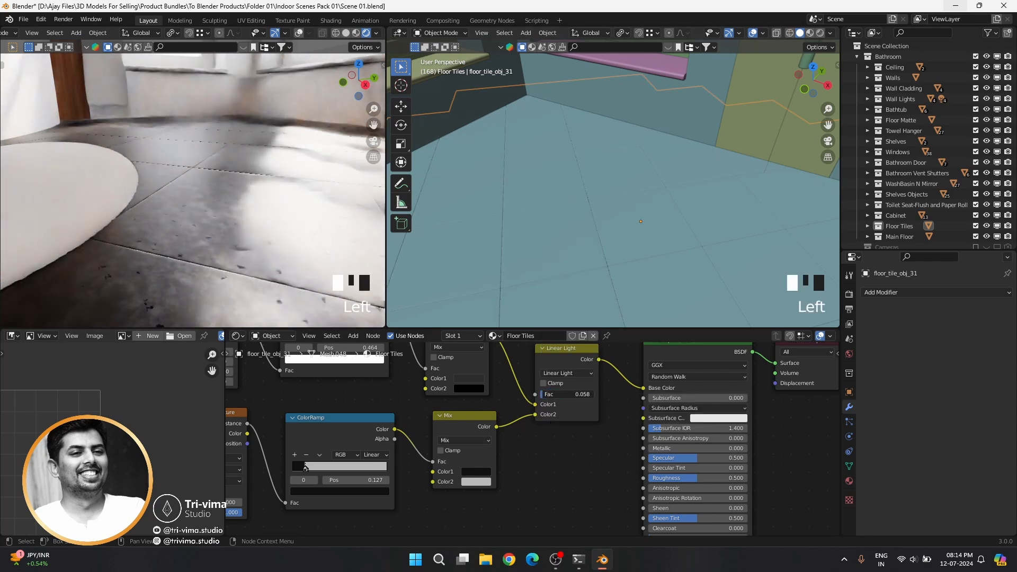
{"action": "left_click", "coordinate": [558, 478]}
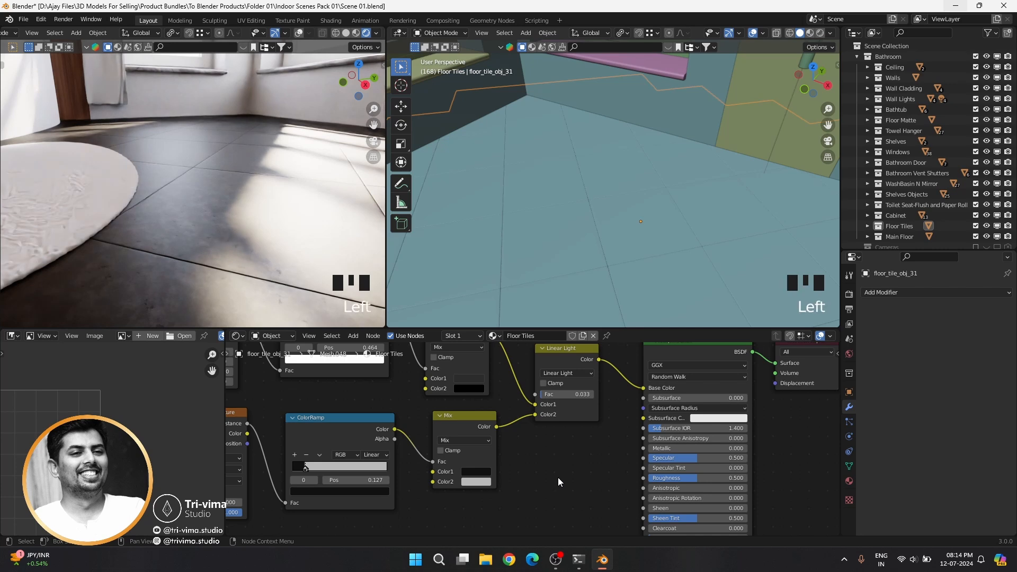
{"action": "scroll", "coordinate": [558, 478], "scroll_direction": "down", "scroll_amount": 2}
{"action": "left_click", "coordinate": [555, 377], "text": "ctrl+shift"}
{"action": "key", "text": "ctrl+z"}
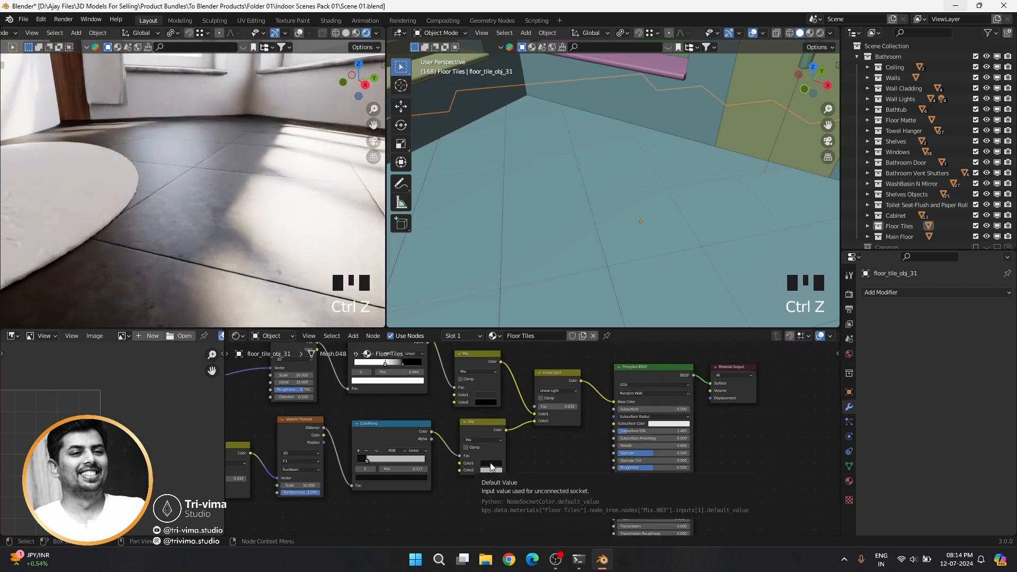
Step: Lighten the Voronoi Mix node's Color1 to a dark grey and raise the noise Mix node's Color2 slightly above black
{"action": "left_click", "coordinate": [497, 464]}
{"action": "left_click", "coordinate": [483, 403]}
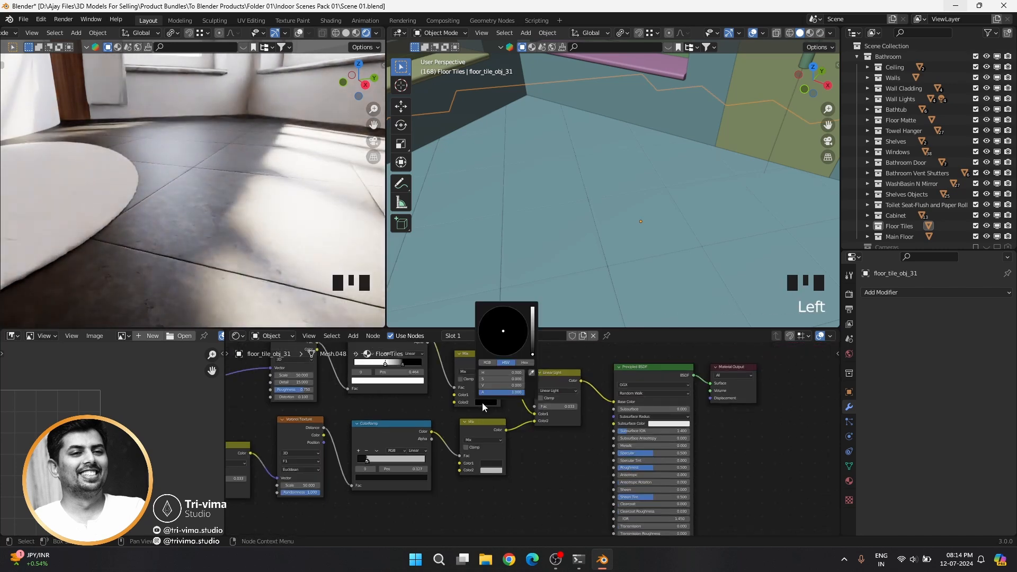
{"action": "left_click_drag", "start_coordinate": [533, 351], "coordinate": [533, 350]}
{"action": "scroll", "coordinate": [547, 479], "scroll_direction": "up", "scroll_amount": 3}
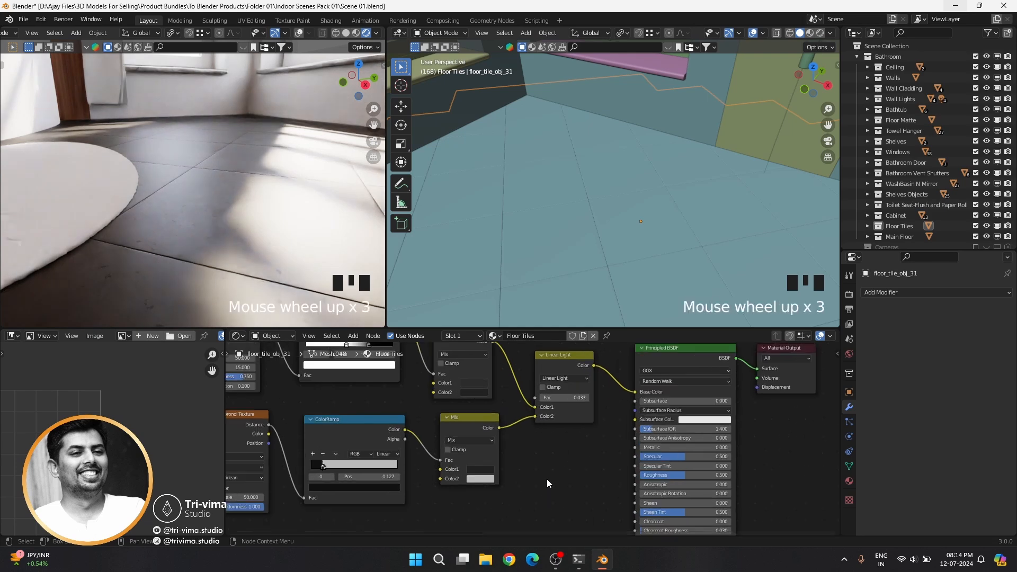
{"action": "middle_click_drag", "start_coordinate": [547, 479], "coordinate": [609, 509]}
{"action": "left_click_drag", "start_coordinate": [493, 480], "coordinate": [481, 479]}
{"action": "middle_click_drag", "start_coordinate": [436, 464], "coordinate": [487, 495]}
{"action": "scroll", "coordinate": [548, 445], "scroll_direction": "down", "scroll_amount": 4}
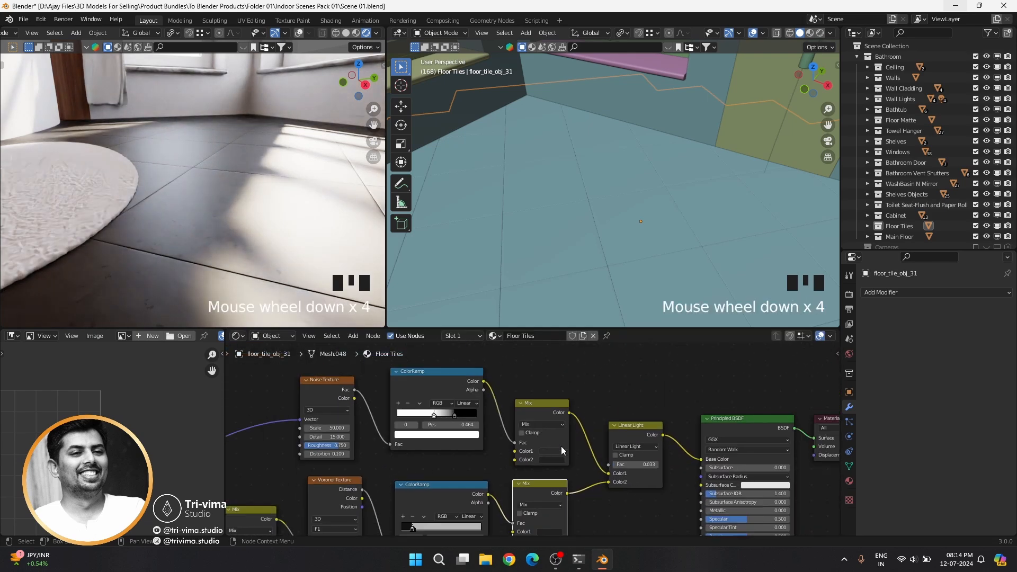
Step: Return the final blending node to Multiply with a factor of 0.500
{"action": "left_click", "coordinate": [627, 446]}
{"action": "left_click", "coordinate": [626, 437]}
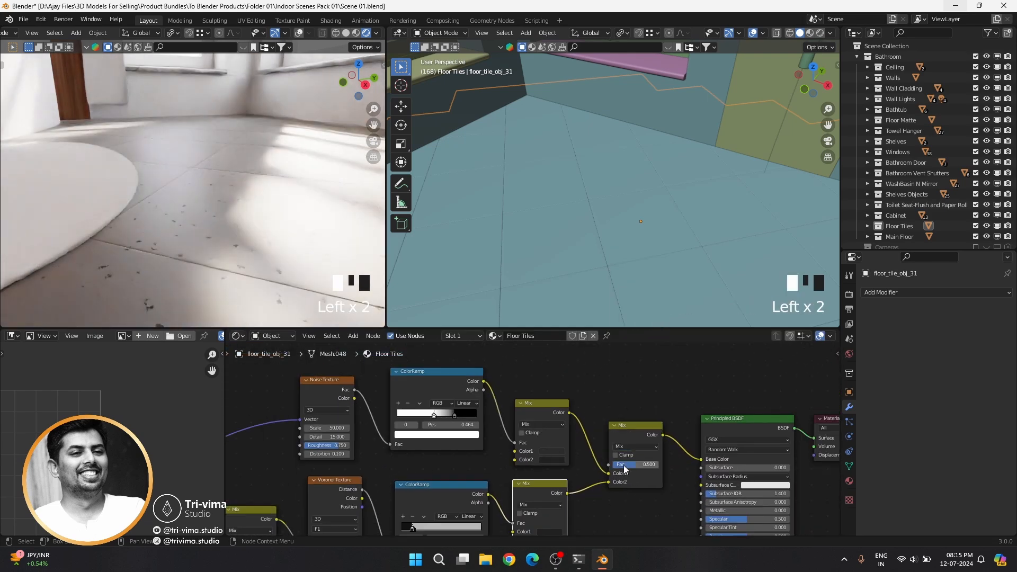
{"action": "left_click", "coordinate": [634, 447]}
{"action": "left_click", "coordinate": [627, 415]}
Step: Set the noise Mix node's Color2 to a dark grey with a value of about 0.054
{"action": "middle_click_drag", "start_coordinate": [599, 499], "coordinate": [581, 435]}
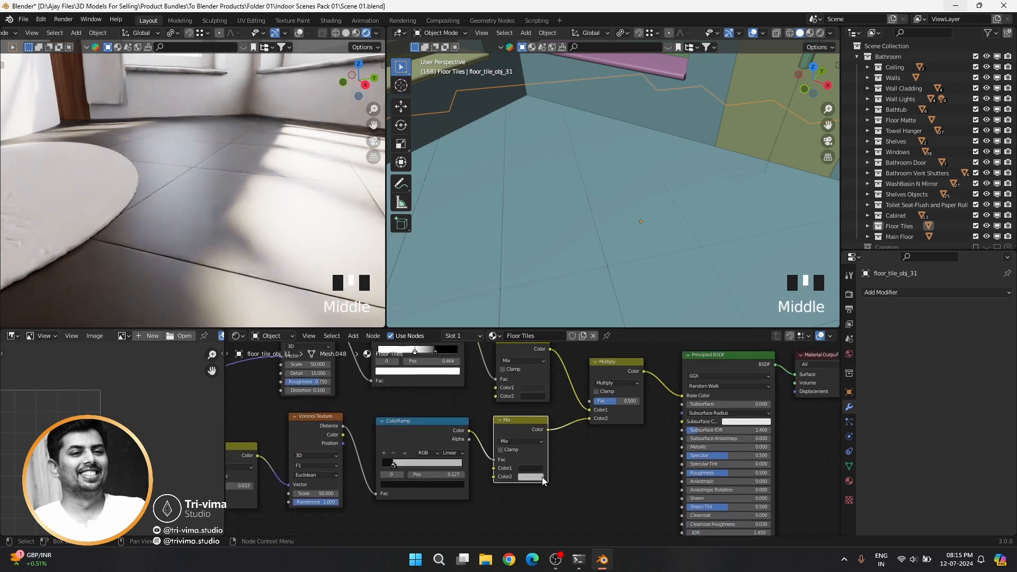
{"action": "left_click", "coordinate": [533, 396]}
{"action": "left_click", "coordinate": [588, 320]}
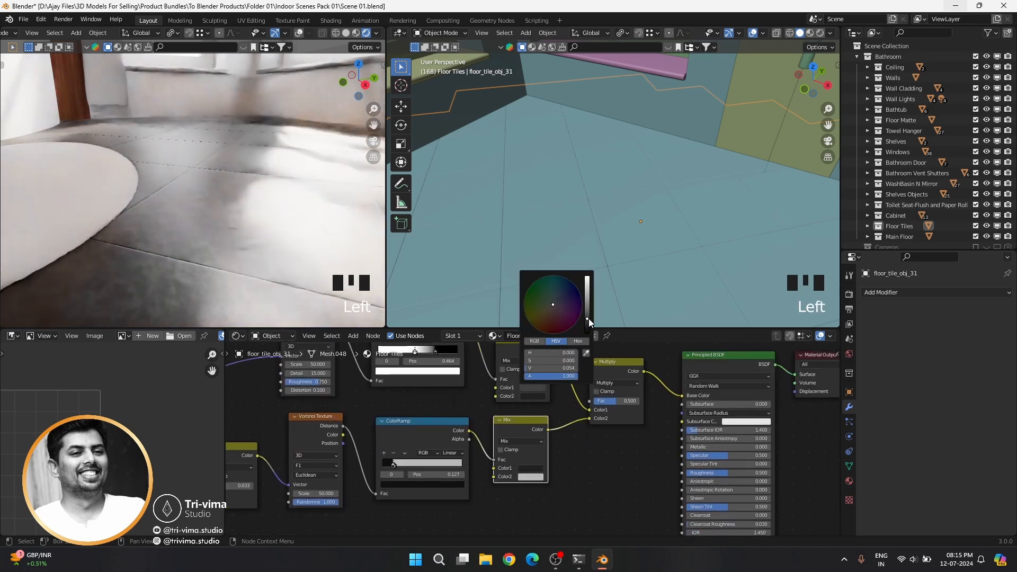
Step: Add a Musgrave Texture above the Noise Texture and feed its Vector input from the Mapping node
{"action": "middle_click_drag", "start_coordinate": [456, 446], "coordinate": [434, 463]}
{"action": "scroll", "coordinate": [434, 463], "scroll_direction": "down", "scroll_amount": 3}
{"action": "key", "text": "shift+a"}
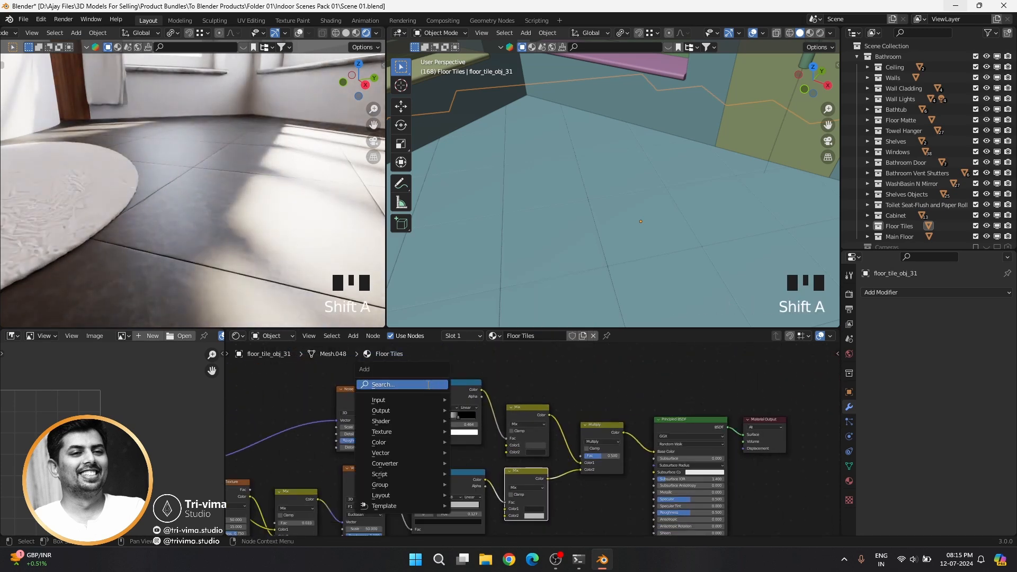
{"action": "type", "text": "musgr"}
{"action": "key", "text": "Return"}
{"action": "left_click", "coordinate": [336, 331]}
{"action": "middle_click_drag", "start_coordinate": [303, 419], "coordinate": [437, 405]}
{"action": "left_click_drag", "start_coordinate": [315, 497], "coordinate": [468, 398]}
Step: Duplicate the noise ColorRamp beside the Musgrave Texture, connect the Musgrave height to its factor, and preview the ramp
{"action": "left_click", "coordinate": [563, 470]}
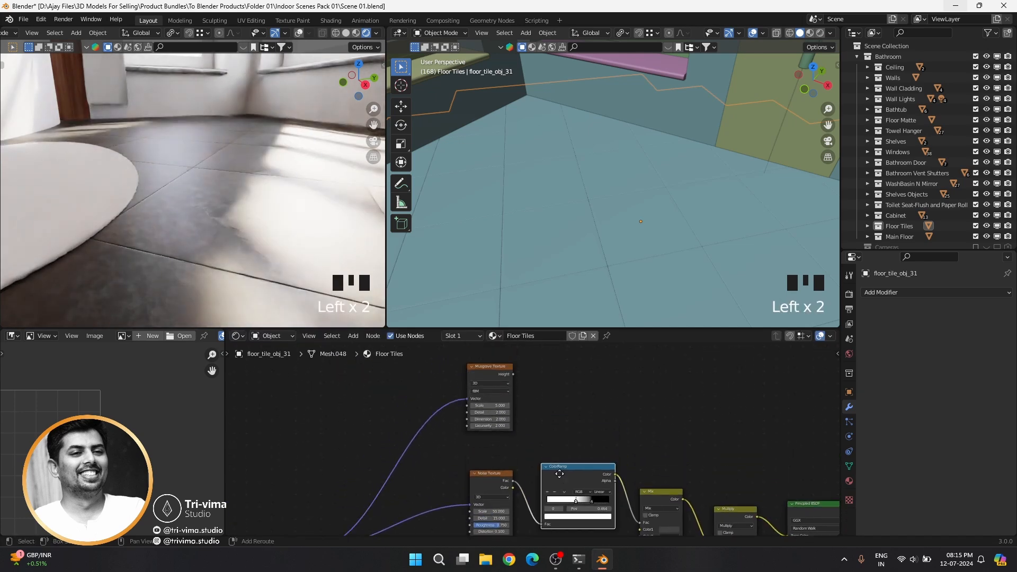
{"action": "key", "text": "shift+d"}
{"action": "left_click", "coordinate": [564, 379]}
{"action": "left_click_drag", "start_coordinate": [513, 374], "coordinate": [543, 433]}
{"action": "left_click", "coordinate": [563, 389], "text": "ctrl+shift"}
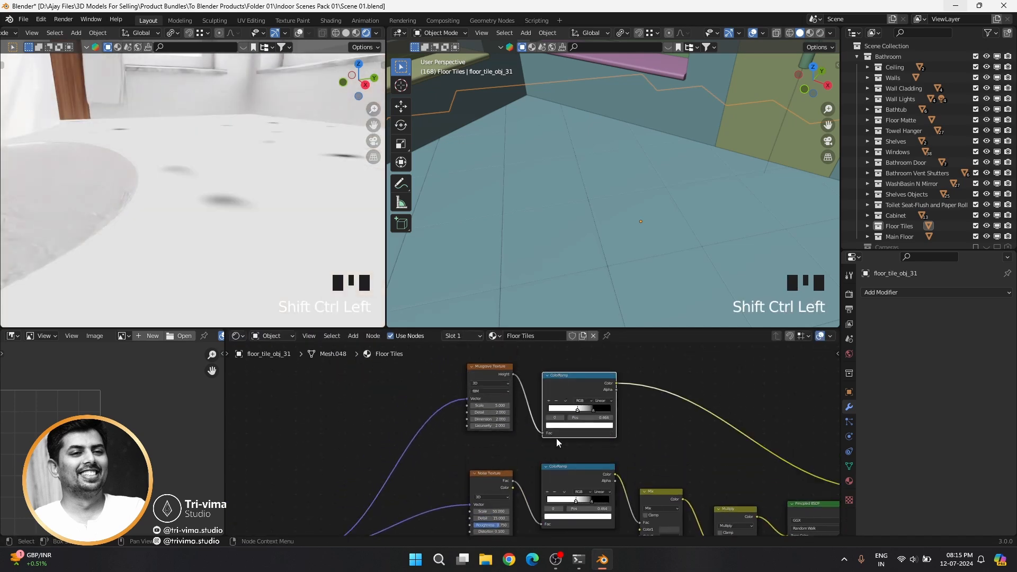
Step: Reset the Musgrave ColorRamp to its default black-to-white gradient
{"action": "middle_click_drag", "start_coordinate": [576, 409], "coordinate": [503, 424]}
{"action": "left_click", "coordinate": [494, 416]}
{"action": "left_click", "coordinate": [503, 448]}
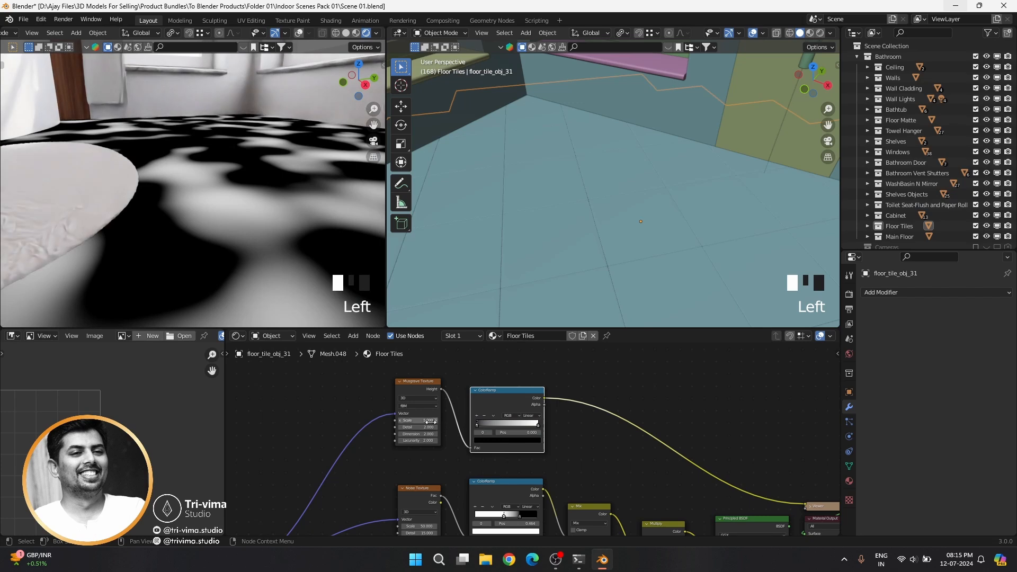
Step: Adjust the Musgrave Texture's scale and detail settings to produce a much finer, grainier pattern
{"action": "left_click_drag", "start_coordinate": [419, 427], "coordinate": [420, 427]}
{"action": "type", "text": "5"}
{"action": "key", "text": "Return"}
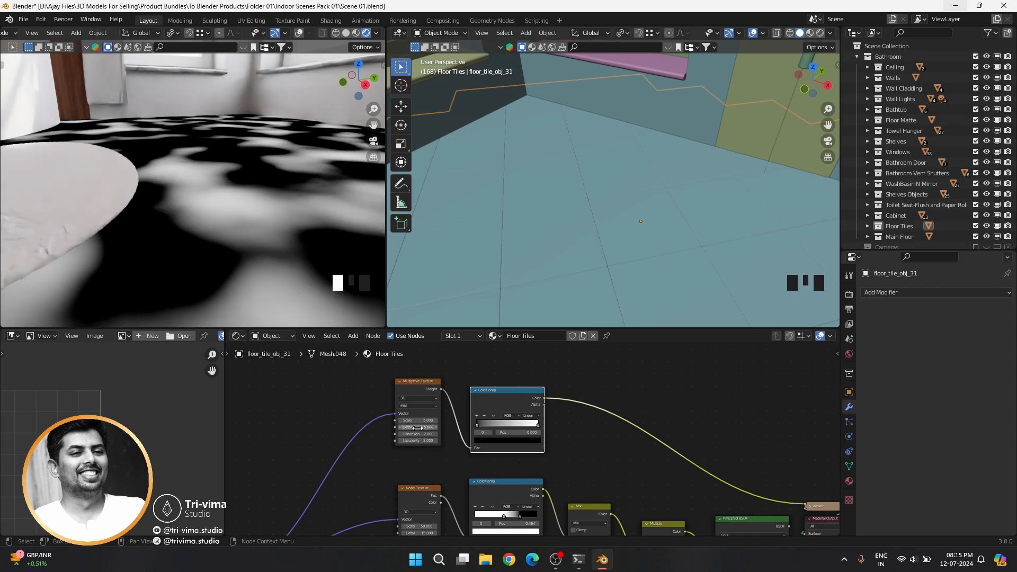
{"action": "type", "text": "0"}
{"action": "key", "text": "Return"}
{"action": "scroll", "coordinate": [581, 450], "scroll_direction": "down", "scroll_amount": 4}
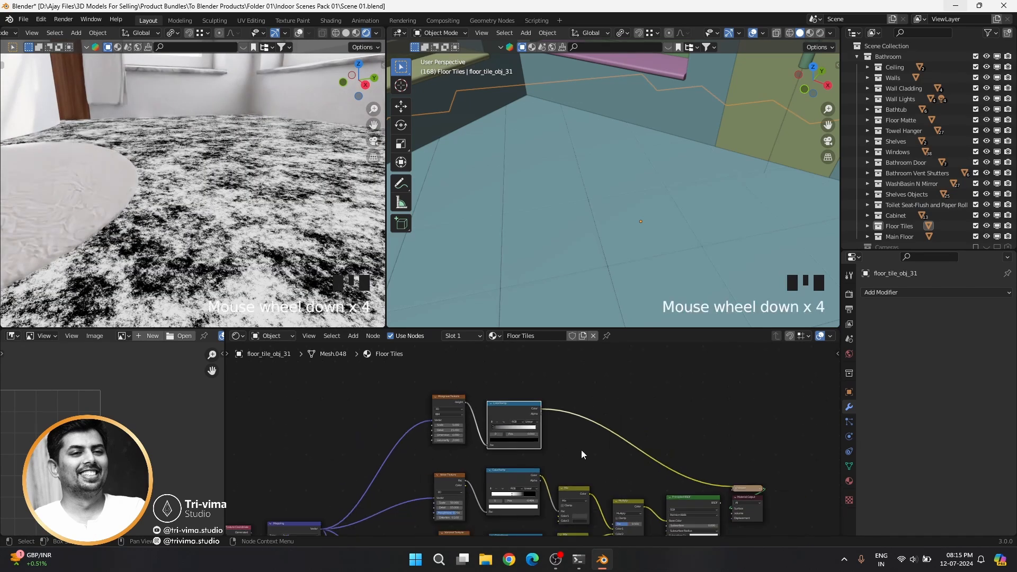
Step: Duplicate the Multiply node before the Principled BSDF, connect the Musgrave ColorRamp to the copy's Color2, and preview the shader
{"action": "middle_click_drag", "start_coordinate": [581, 449], "coordinate": [506, 479]}
{"action": "left_click", "coordinate": [508, 479]}
{"action": "key", "text": "shift+d"}
{"action": "left_click", "coordinate": [535, 480]}
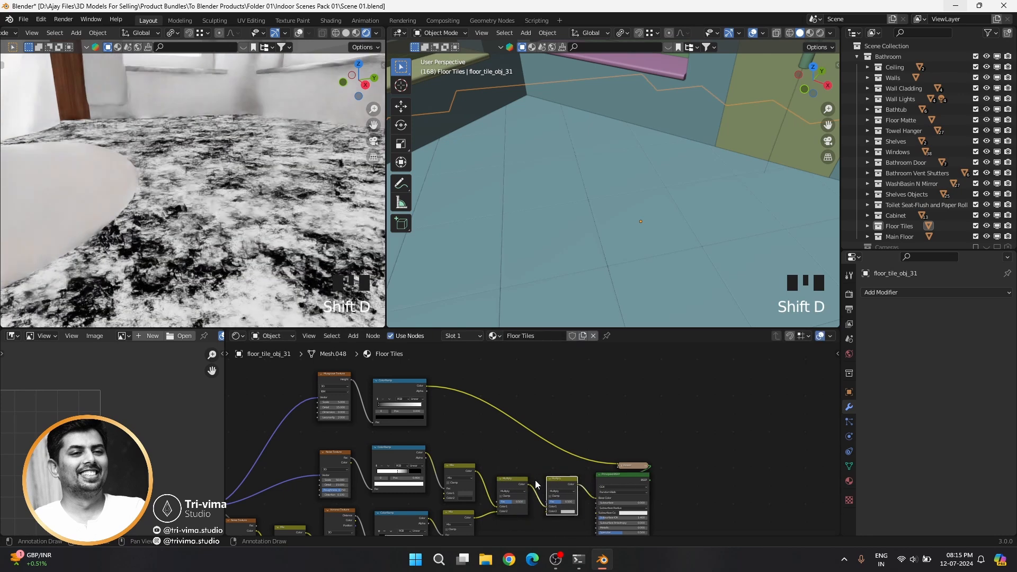
{"action": "left_click_drag", "start_coordinate": [426, 387], "coordinate": [549, 510]}
{"action": "left_click", "coordinate": [604, 480], "text": "ctrl+shift"}
{"action": "mouse_move", "coordinate": [604, 480]}
{"action": "left_mouse_down"}
{"action": "mouse_move", "coordinate": [570, 483]}
{"action": "mouse_move", "coordinate": [727, 480]}
{"action": "mouse_move", "coordinate": [624, 480]}
{"action": "left_mouse_up"}
{"action": "middle_click_drag", "start_coordinate": [563, 480], "coordinate": [524, 454]}
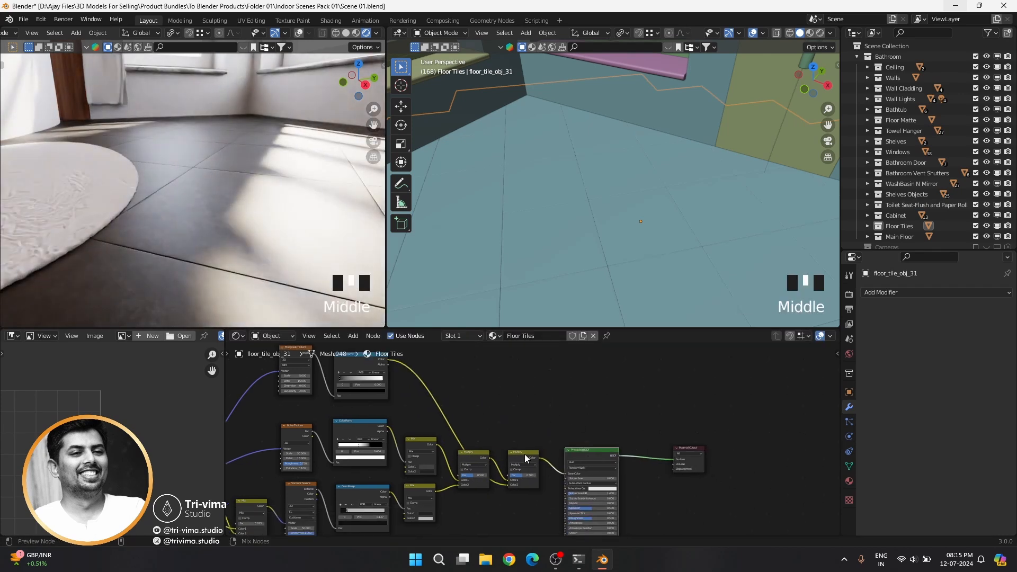
Step: Preview the second Multiply node, change its blend mode to Mix, and set its factor to 0.5
{"action": "left_click", "coordinate": [523, 456], "text": "ctrl+shift"}
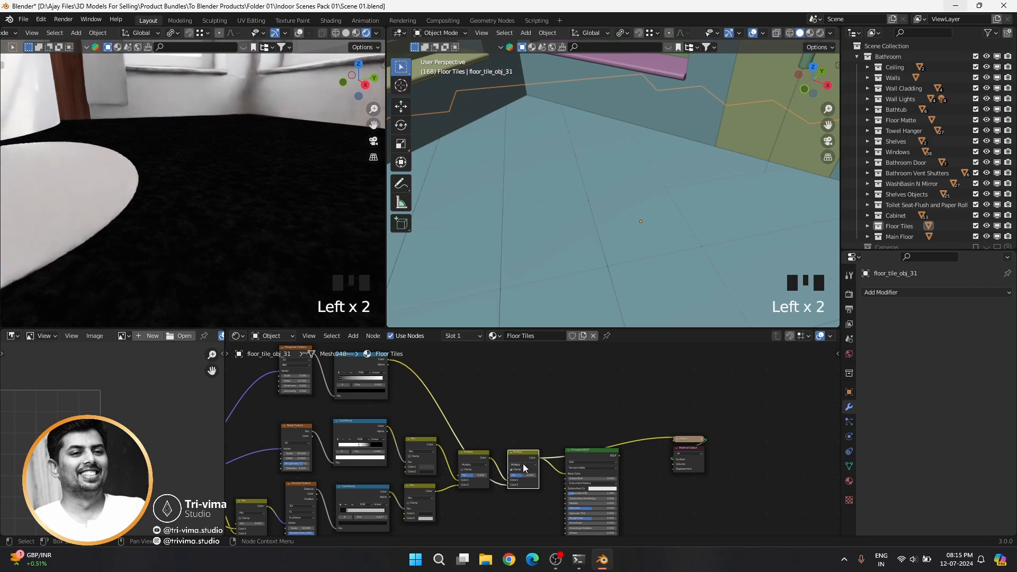
{"action": "left_click", "coordinate": [523, 465]}
{"action": "left_click", "coordinate": [518, 453]}
{"action": "scroll", "coordinate": [517, 460], "scroll_direction": "up", "scroll_amount": 5}
{"action": "middle_click_drag", "start_coordinate": [399, 393], "coordinate": [595, 483]}
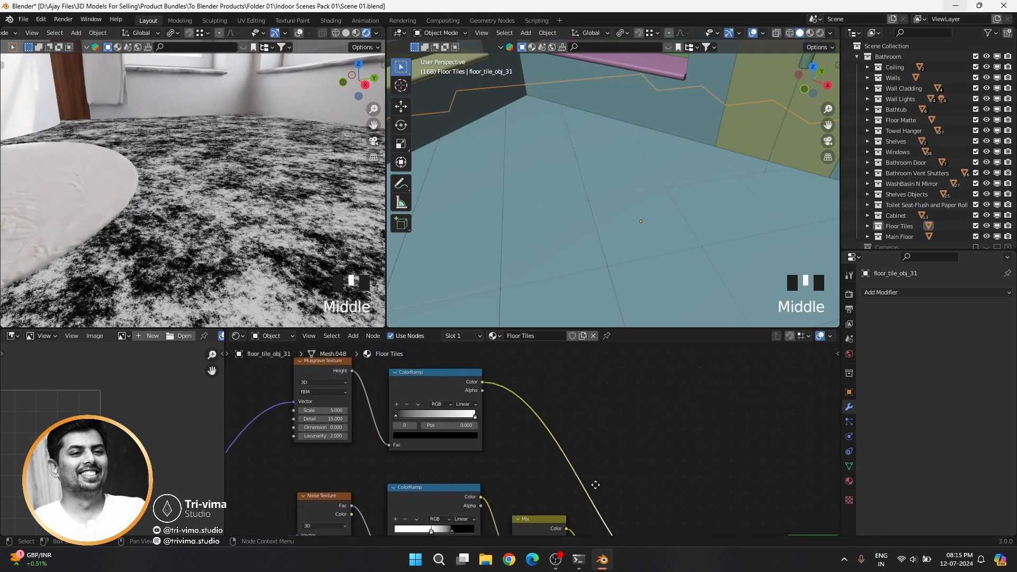
{"action": "middle_click_drag", "start_coordinate": [511, 470], "coordinate": [380, 379]}
{"action": "mouse_move", "coordinate": [593, 490]}
{"action": "left_mouse_down"}
{"action": "mouse_move", "coordinate": [574, 490]}
{"action": "mouse_move", "coordinate": [586, 490]}
{"action": "left_mouse_up"}
{"action": "left_click", "coordinate": [581, 489]}
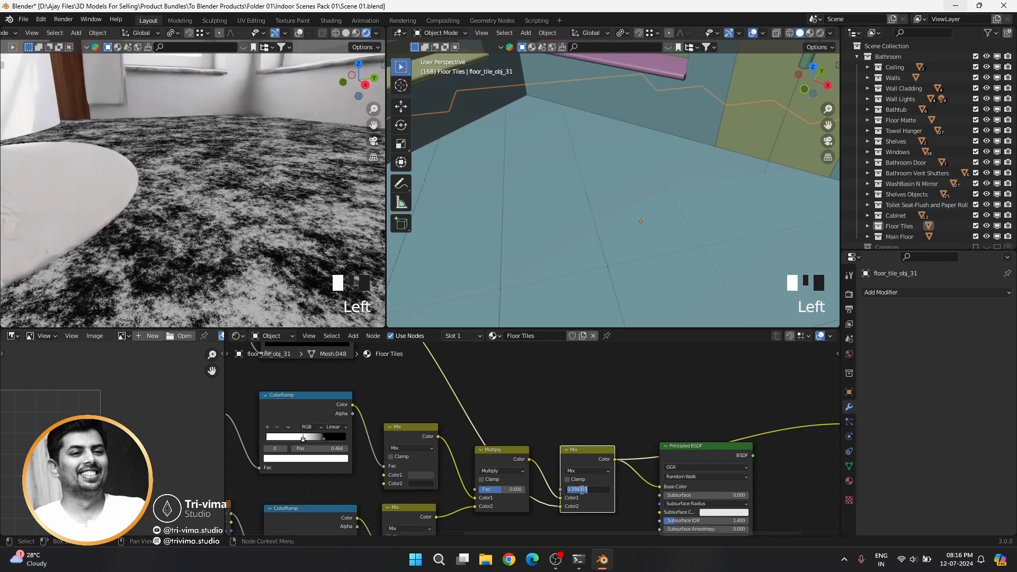
{"action": "type", "text": "0.5"}
{"action": "key", "text": "Return"}
Step: Place a copy of the noise Mix node after the Musgrave ColorRamp, driven by the ramp, and pick two mid-grey colors
{"action": "middle_click_drag", "start_coordinate": [491, 386], "coordinate": [500, 395]}
{"action": "left_click", "coordinate": [427, 436]}
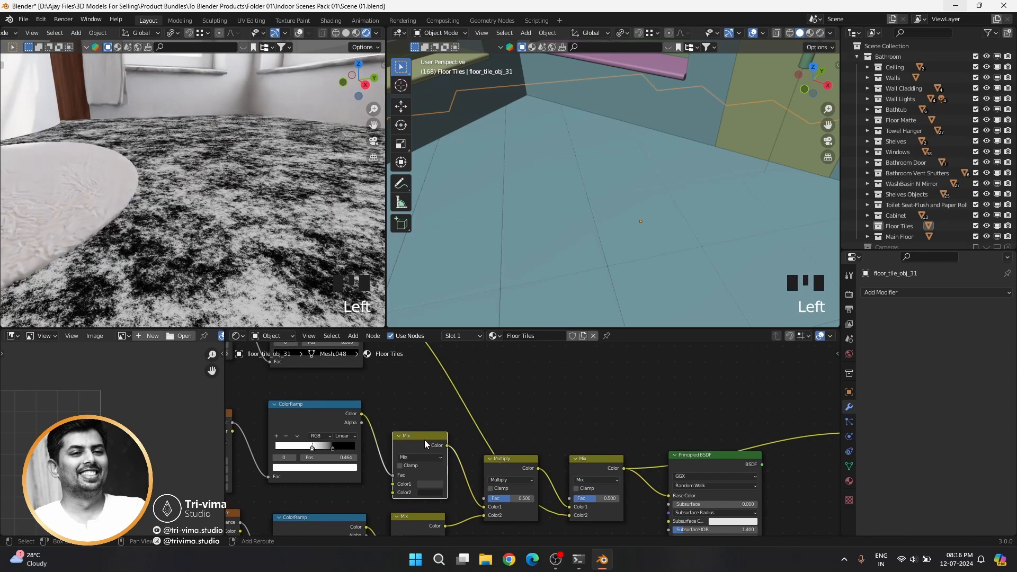
{"action": "key", "text": "shift+d"}
{"action": "mouse_move", "coordinate": [397, 387]}
{"action": "left_mouse_down"}
{"action": "mouse_move", "coordinate": [393, 396]}
{"action": "mouse_move", "coordinate": [395, 380]}
{"action": "left_mouse_up"}
{"action": "left_click", "coordinate": [434, 387]}
{"action": "mouse_move", "coordinate": [489, 316]}
{"action": "left_mouse_down"}
{"action": "mouse_move", "coordinate": [489, 299]}
{"action": "mouse_move", "coordinate": [487, 317]}
{"action": "left_mouse_up"}
{"action": "left_click", "coordinate": [434, 397]}
Step: Set the final mix node before the shader to Multiply with factor 0, and preview the Principled BSDF
{"action": "middle_click_drag", "start_coordinate": [544, 458], "coordinate": [467, 457]}
{"action": "left_click", "coordinate": [520, 479]}
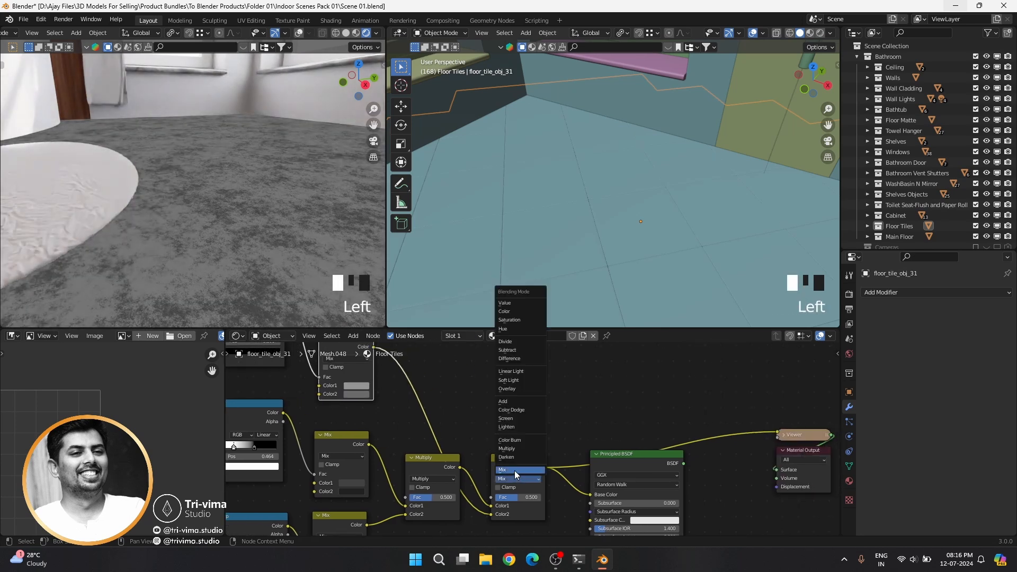
{"action": "left_click", "coordinate": [517, 457]}
{"action": "left_click", "coordinate": [614, 461], "text": "ctrl+shift"}
{"action": "left_click", "coordinate": [615, 459], "text": "ctrl+shift"}
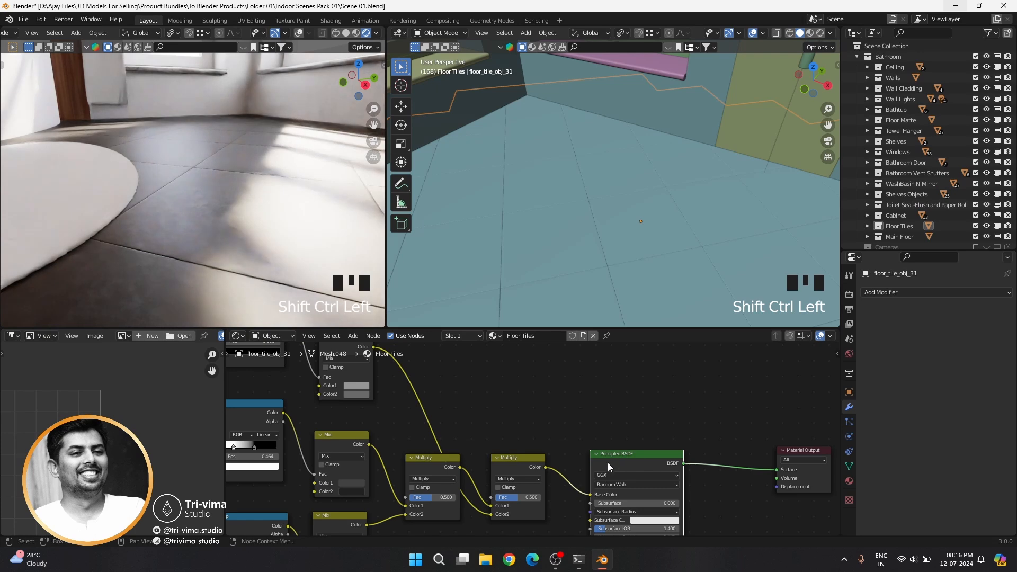
{"action": "left_click_drag", "start_coordinate": [524, 497], "coordinate": [495, 497]}
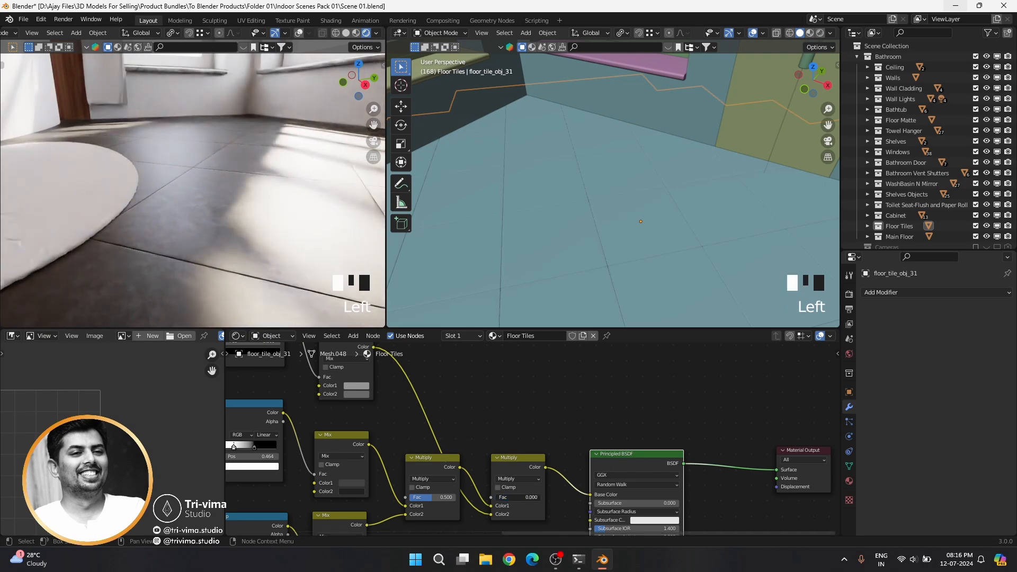
Step: Duplicate the final Multiply node and place the copy beside the Bump node
{"action": "scroll", "coordinate": [493, 501], "scroll_direction": "down", "scroll_amount": 8}
{"action": "middle_click_drag", "start_coordinate": [493, 502], "coordinate": [450, 465]}
{"action": "scroll", "coordinate": [437, 496], "scroll_direction": "down", "scroll_amount": 3}
{"action": "left_click_drag", "start_coordinate": [450, 465], "coordinate": [495, 476]}
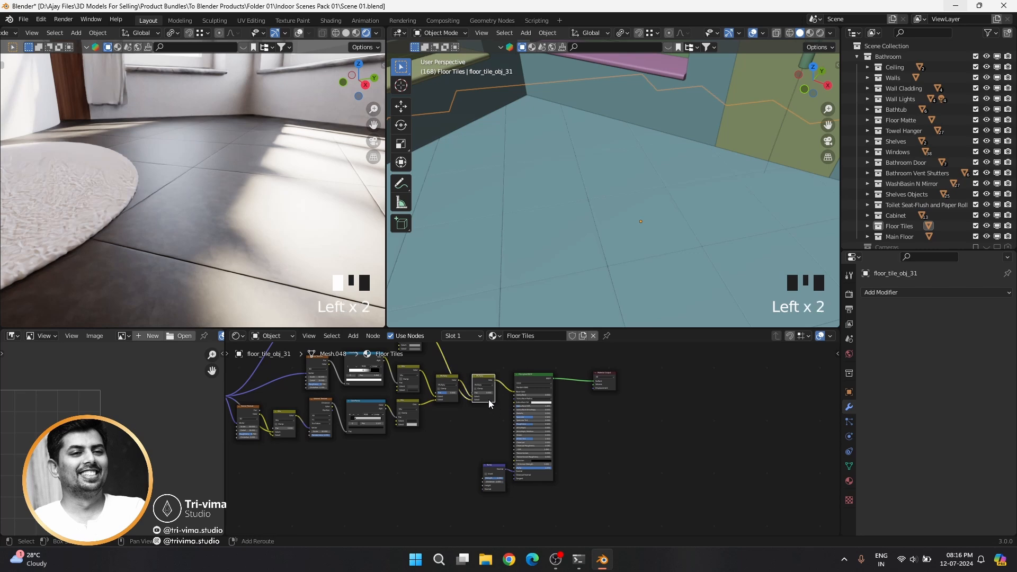
{"action": "key", "text": "shift+d"}
{"action": "left_click", "coordinate": [463, 495]}
{"action": "scroll", "coordinate": [462, 492], "scroll_direction": "up", "scroll_amount": 4}
{"action": "middle_click_drag", "start_coordinate": [405, 473], "coordinate": [490, 471]}
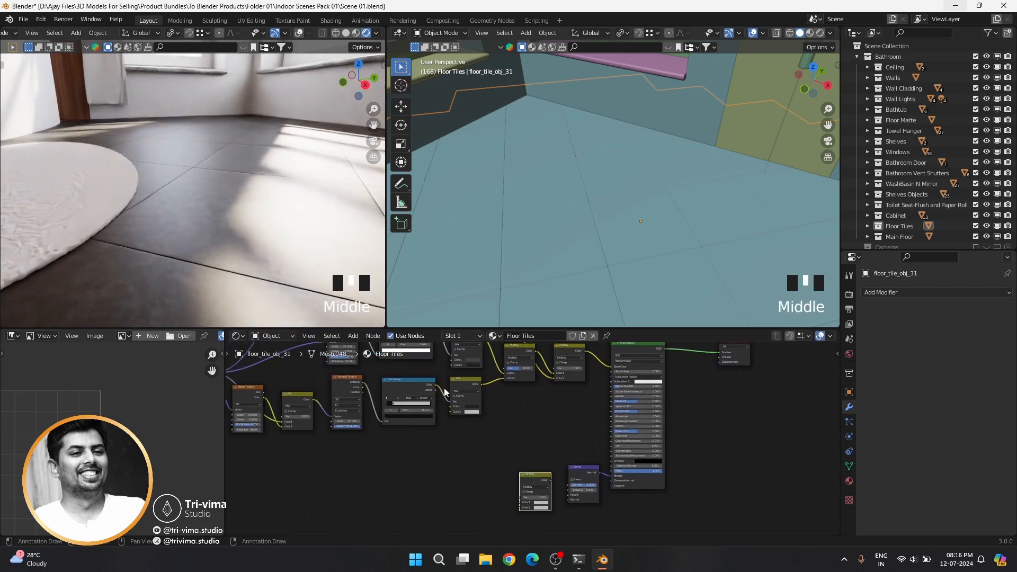
{"action": "left_click_drag", "start_coordinate": [444, 389], "coordinate": [472, 497]}
{"action": "middle_click_drag", "start_coordinate": [510, 488], "coordinate": [435, 476]}
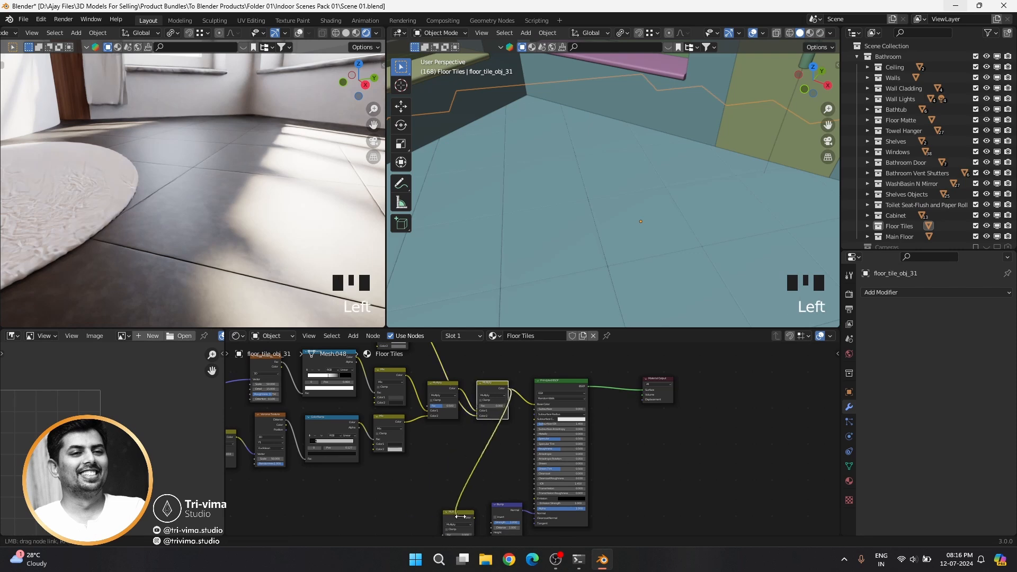
Step: Connect the final Multiply color to the Bump height, and set the Bump distance to 0.1 and strength to 0.25
{"action": "left_click_drag", "start_coordinate": [460, 517], "coordinate": [489, 490]}
{"action": "scroll", "coordinate": [502, 493], "scroll_direction": "up", "scroll_amount": 4}
{"action": "left_click", "coordinate": [506, 494]}
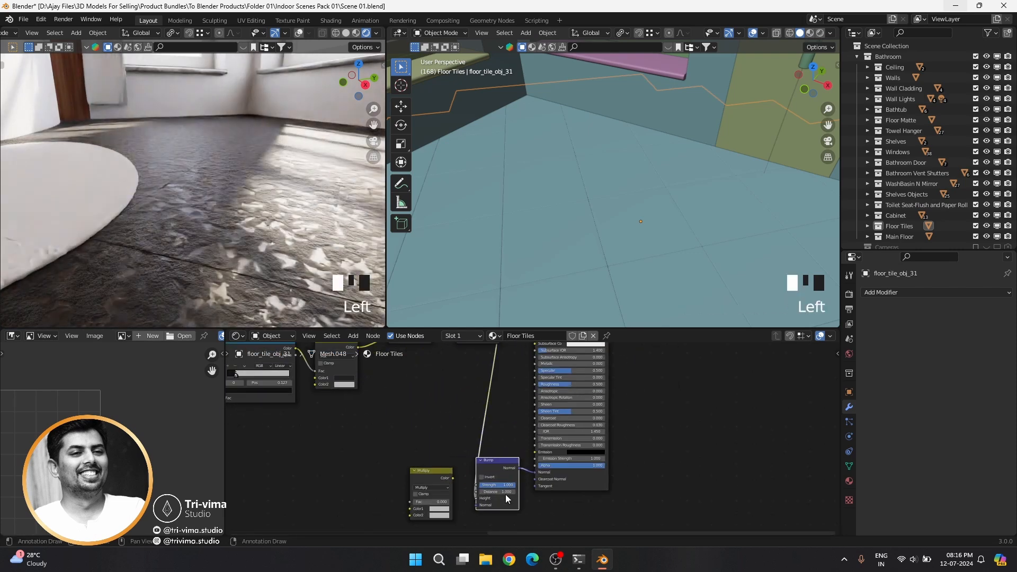
{"action": "key", "text": "KP_Decimal"}
{"action": "left_click", "coordinate": [532, 447]}
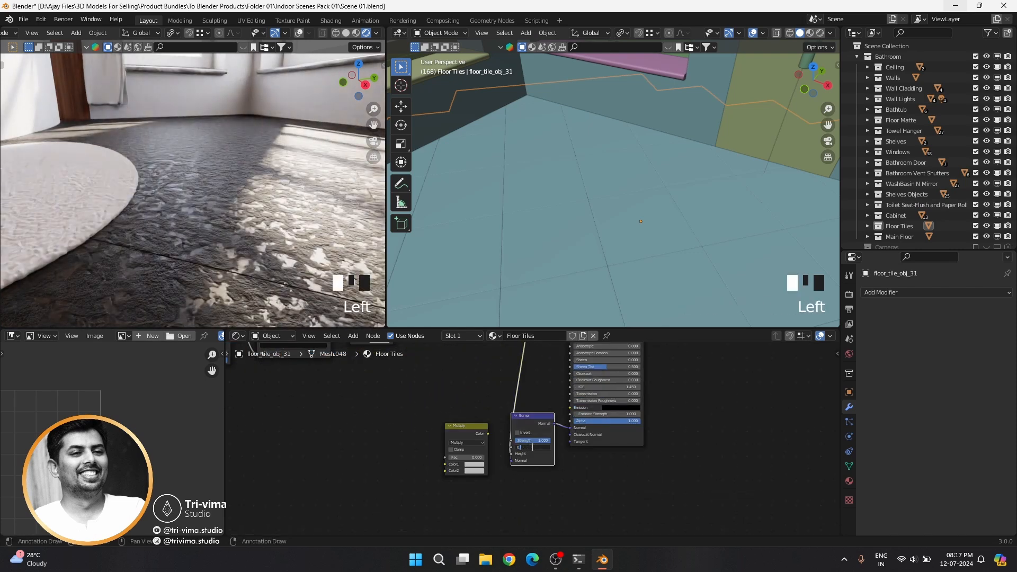
{"action": "left_click", "coordinate": [538, 440]}
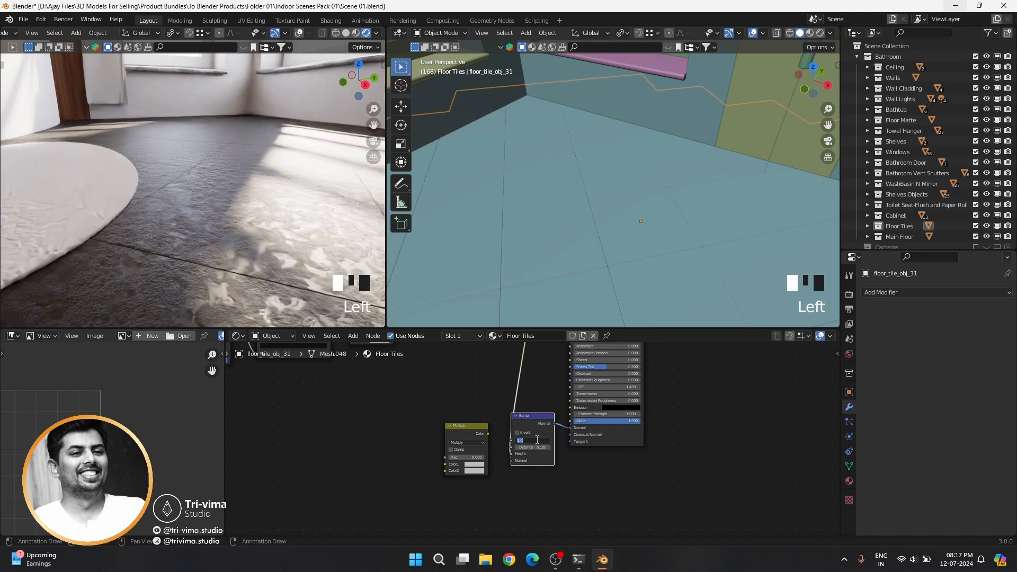
{"action": "type", "text": "0.25"}
{"action": "key", "text": "Return"}
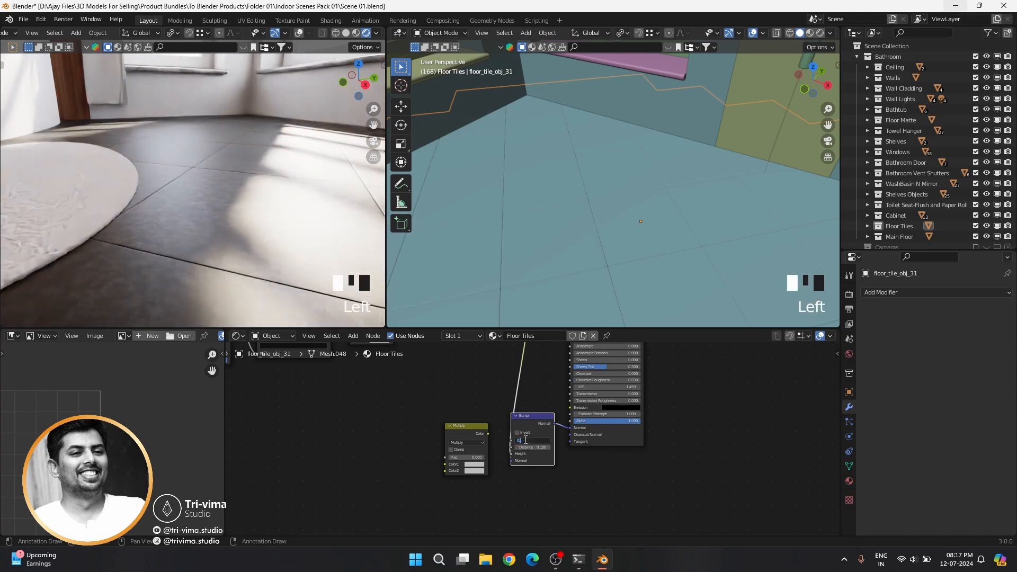
Step: Soften the floor relief by setting the Bump distance to 0.05 and strength to 0.1
{"action": "scroll", "coordinate": [200, 261], "scroll_direction": "down", "scroll_amount": 1}
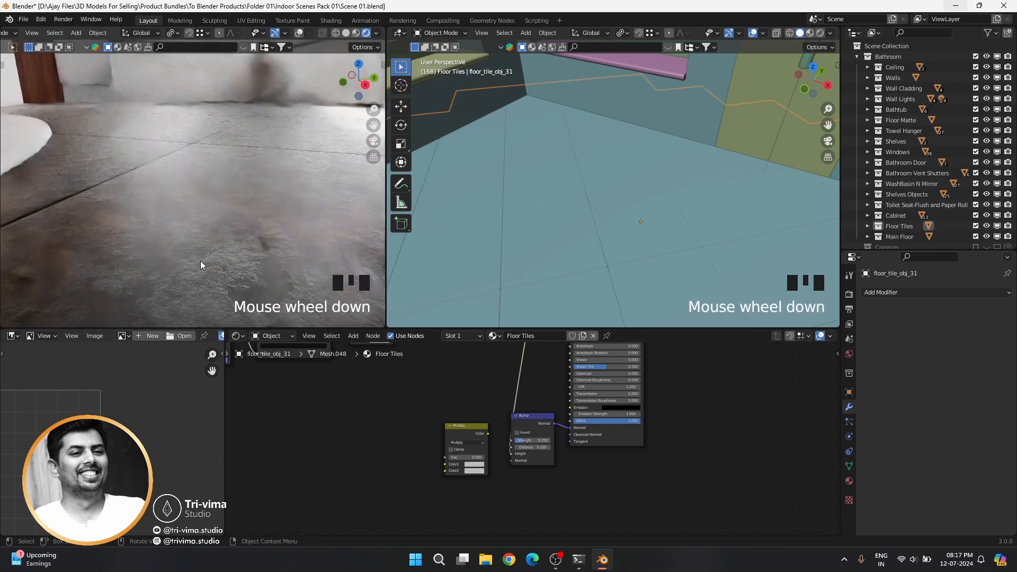
{"action": "scroll", "coordinate": [533, 439], "scroll_direction": "up", "scroll_amount": 9}
{"action": "left_click", "coordinate": [536, 454]}
{"action": "type", "text": "0.0"}
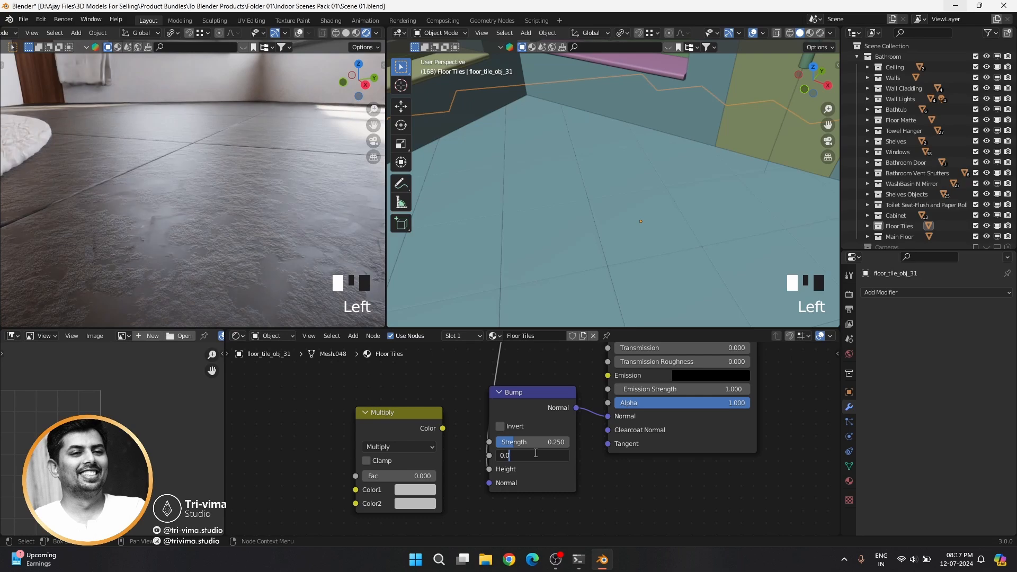
{"action": "type", "text": "5"}
{"action": "key", "text": "Return"}
{"action": "left_click", "coordinate": [540, 445]}
{"action": "type", "text": "0.03"}
{"action": "key", "text": "Return"}
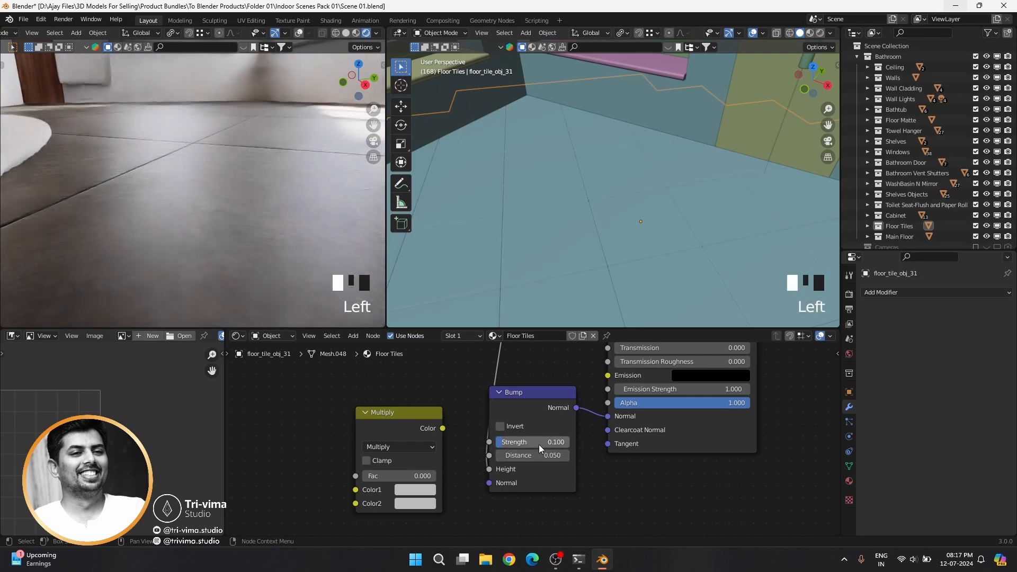
Step: Delete the unconnected Multiply node, and inspect the Bump output before restoring the Principled BSDF preview
{"action": "middle_click_drag", "start_coordinate": [495, 361], "coordinate": [457, 502]}
{"action": "scroll", "coordinate": [456, 500], "scroll_direction": "down", "scroll_amount": 15}
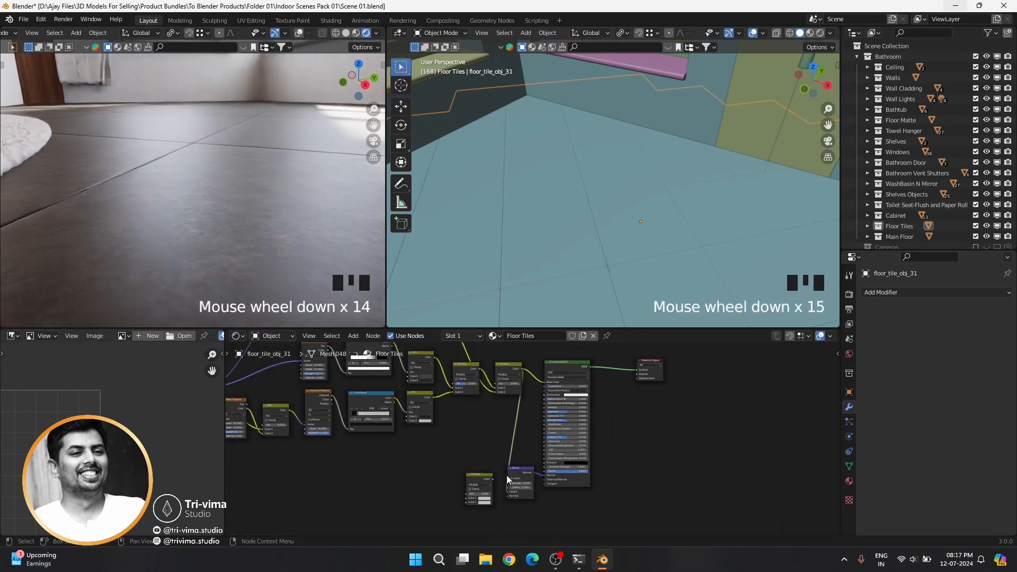
{"action": "left_click", "coordinate": [596, 424]}
{"action": "left_click", "coordinate": [596, 424]}
{"action": "left_click", "coordinate": [550, 471]}
{"action": "left_click", "coordinate": [479, 475]}
{"action": "key", "text": "x"}
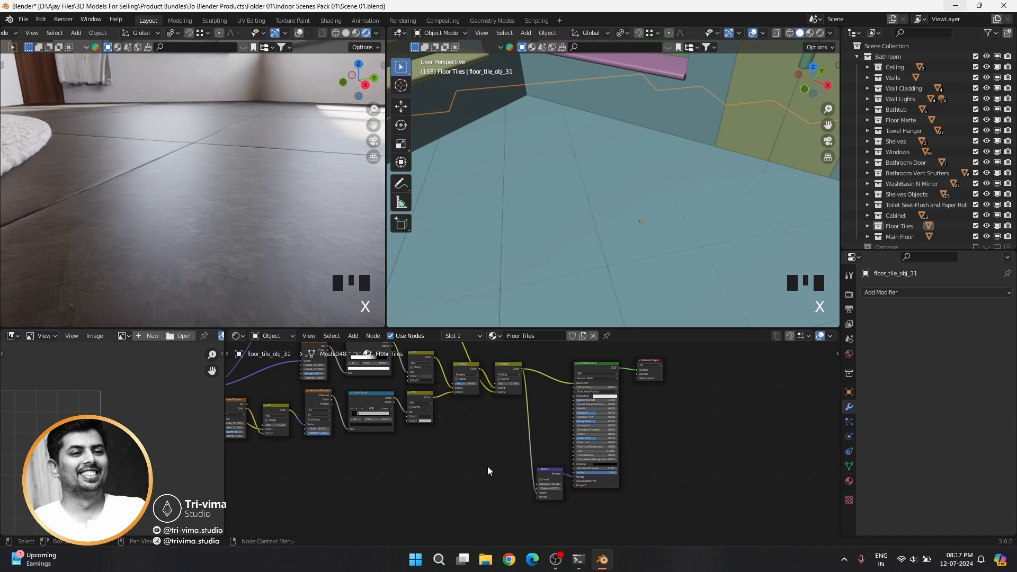
{"action": "left_click", "coordinate": [549, 480], "text": "ctrl+shift"}
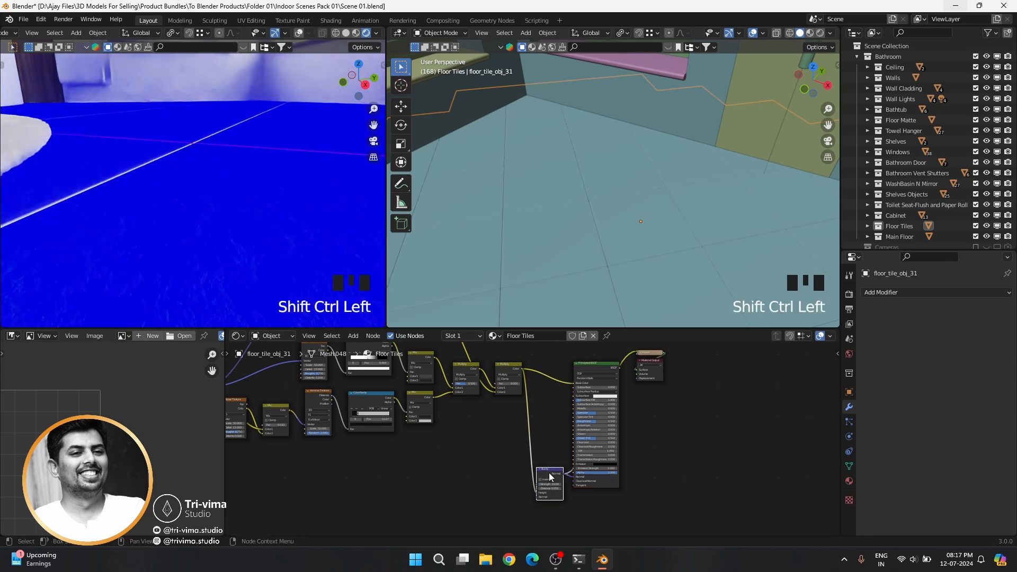
{"action": "left_click", "coordinate": [601, 466], "text": "ctrl+shift"}
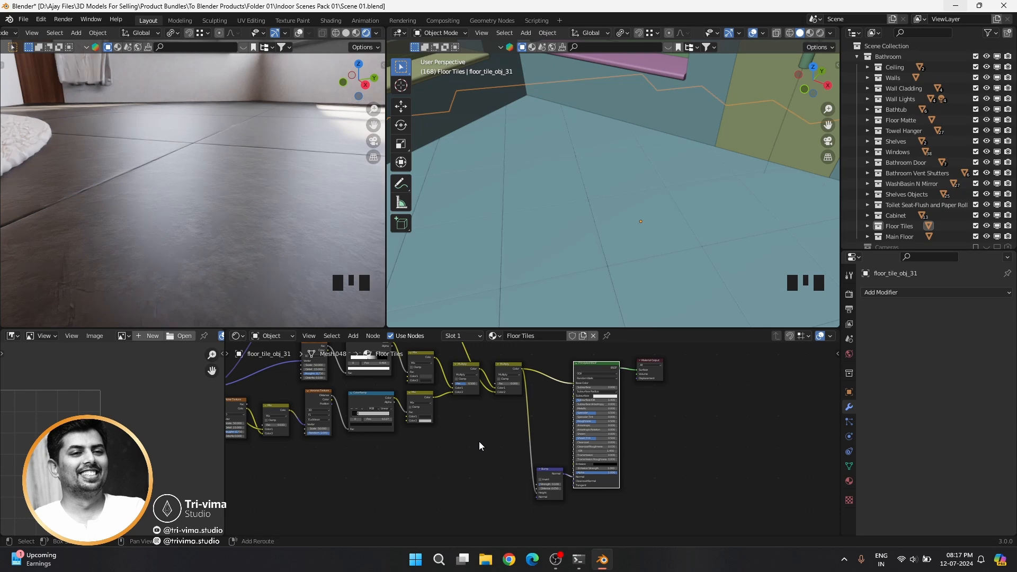
Step: Insert a ColorRamp between the final Multiply node and the Bump height, and preview the ramp's output
{"action": "key", "text": "shift+a"}
{"action": "left_click", "coordinate": [454, 416]}
{"action": "type", "text": "colo"}
{"action": "key", "text": "Return"}
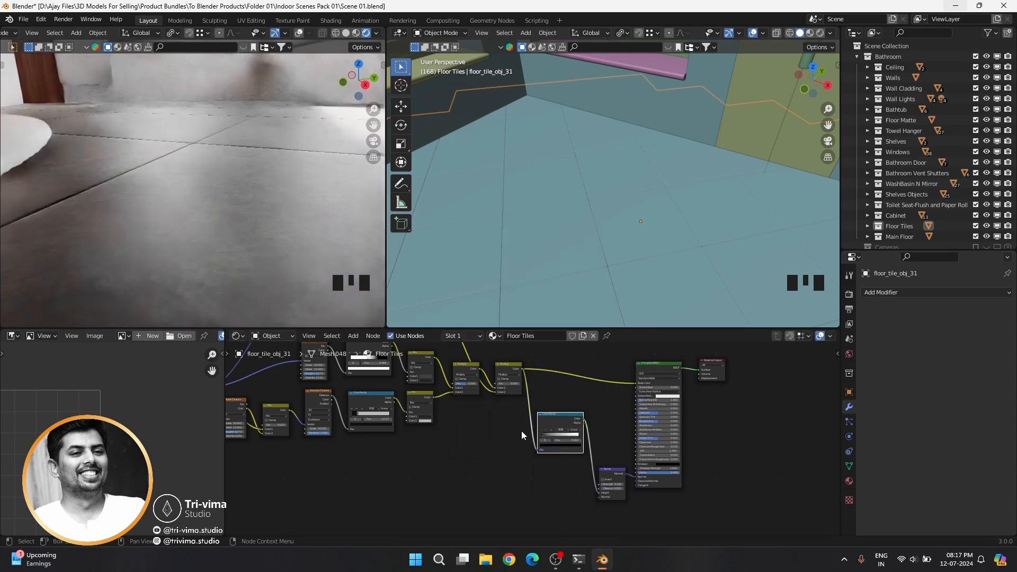
{"action": "left_click", "coordinate": [521, 431]}
{"action": "scroll", "coordinate": [544, 433], "scroll_direction": "up", "scroll_amount": 4}
{"action": "left_click", "coordinate": [562, 442], "text": "ctrl+shift"}
Step: Try flipping the bump ColorRamp's gradient, and restore its black-to-white direction
{"action": "left_click", "coordinate": [559, 426]}
{"action": "left_click", "coordinate": [557, 456]}
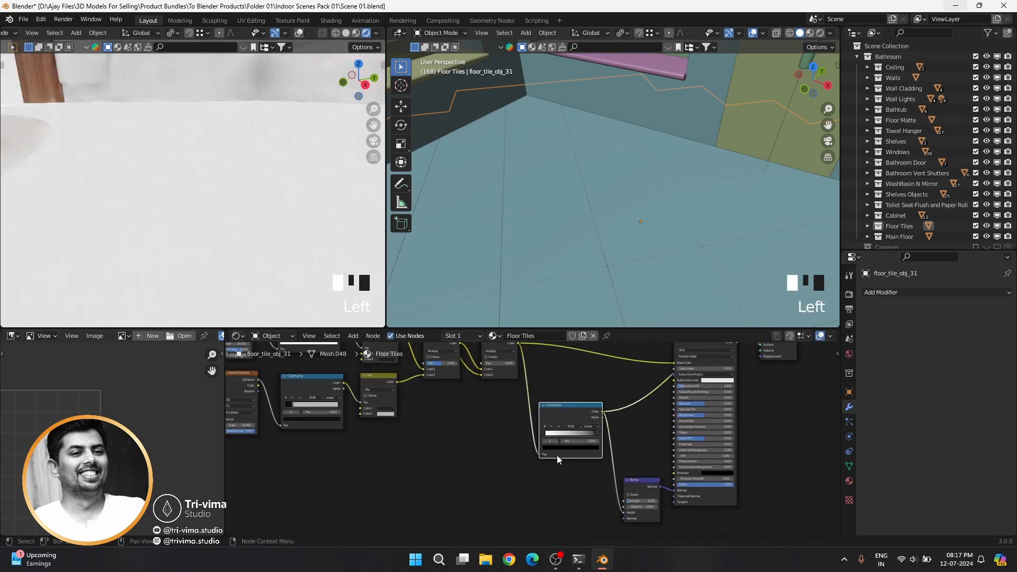
{"action": "left_click_drag", "start_coordinate": [553, 433], "coordinate": [606, 434]}
{"action": "mouse_move", "coordinate": [567, 406]}
{"action": "left_mouse_down"}
{"action": "mouse_move", "coordinate": [546, 412]}
{"action": "mouse_move", "coordinate": [571, 398]}
{"action": "left_mouse_up"}
{"action": "left_click", "coordinate": [562, 424]}
{"action": "scroll", "coordinate": [562, 422], "scroll_direction": "up", "scroll_amount": 2, "text": "ctrl"}
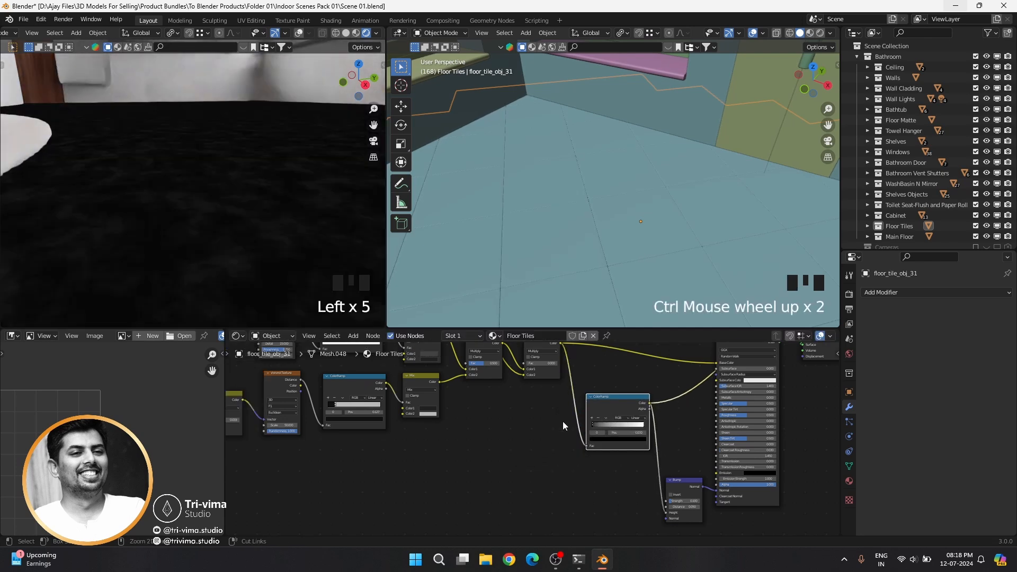
Step: Raise the bump pattern's contrast by moving the ColorRamp's white stop to 0.055, keeping the black stop at the start
{"action": "middle_click_drag", "start_coordinate": [562, 421], "coordinate": [428, 497]}
{"action": "scroll", "coordinate": [485, 491], "scroll_direction": "up", "scroll_amount": 14}
{"action": "left_click", "coordinate": [530, 523]}
{"action": "left_click_drag", "start_coordinate": [582, 410], "coordinate": [583, 381]}
{"action": "left_click_drag", "start_coordinate": [491, 485], "coordinate": [449, 489]}
{"action": "left_click_drag", "start_coordinate": [615, 485], "coordinate": [457, 487]}
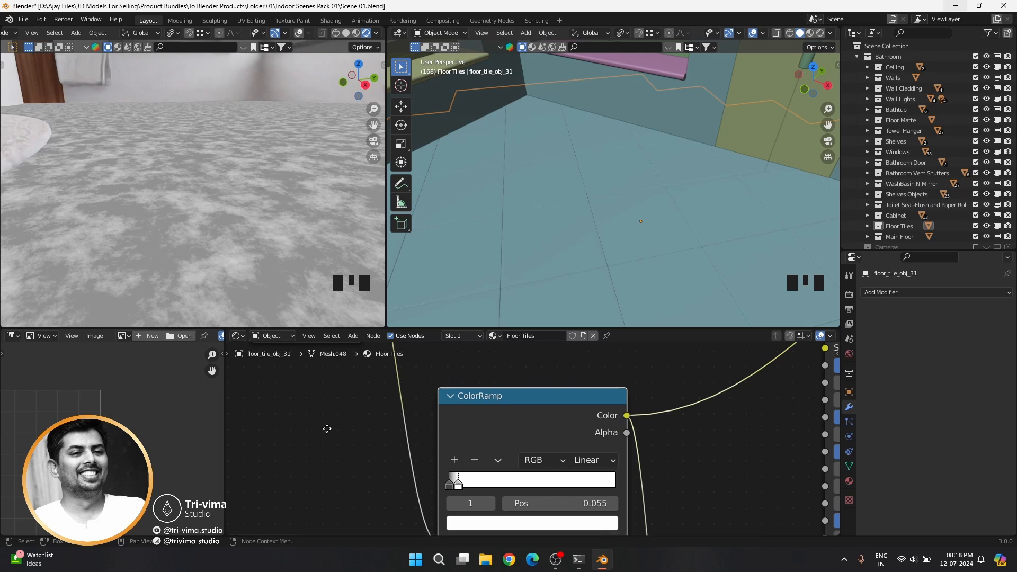
Step: Switch the floor preview back to the Principled BSDF shader
{"action": "middle_click_drag", "start_coordinate": [324, 429], "coordinate": [420, 443]}
{"action": "scroll", "coordinate": [475, 437], "scroll_direction": "down", "scroll_amount": 16}
{"action": "middle_click_drag", "start_coordinate": [259, 395], "coordinate": [359, 418]}
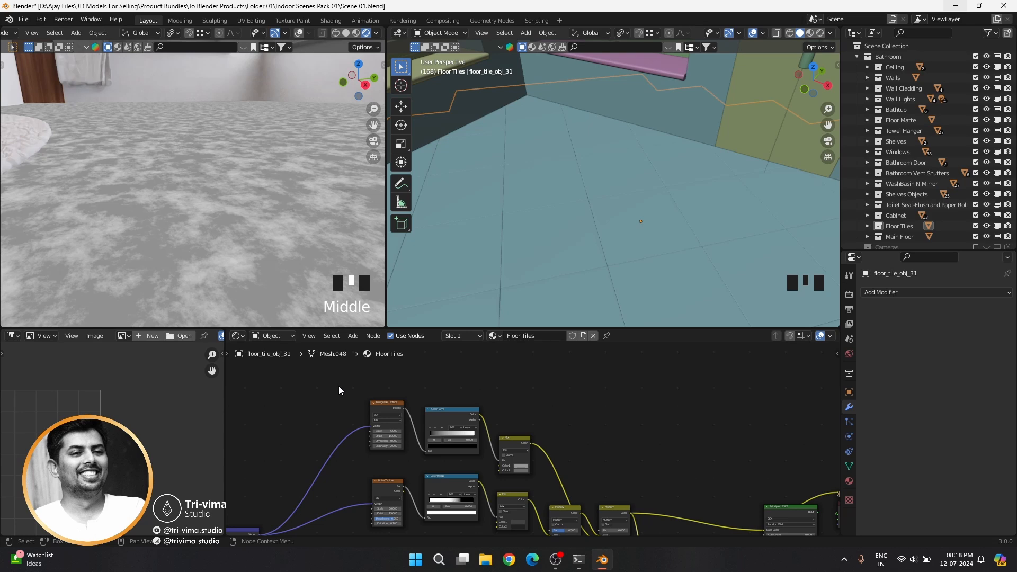
{"action": "middle_click_drag", "start_coordinate": [604, 461], "coordinate": [500, 501]}
{"action": "left_click", "coordinate": [648, 409], "text": "ctrl+shift"}
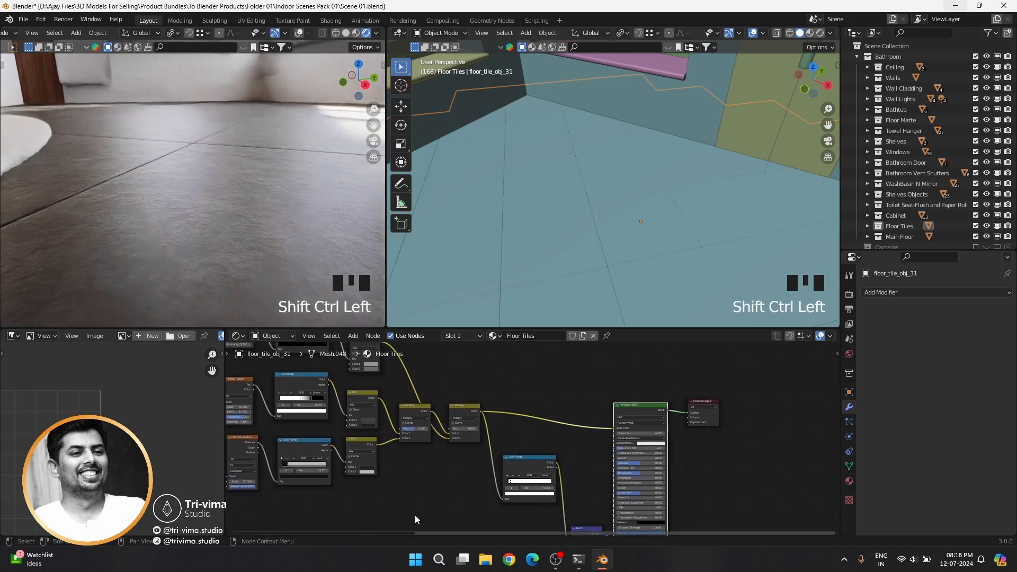
Step: Lighten Color1 of the noise Mix node to a medium grey, and adjust the grey tones of the Voronoi Mix node
{"action": "middle_click_drag", "start_coordinate": [436, 511], "coordinate": [513, 533]}
{"action": "scroll", "coordinate": [374, 443], "scroll_direction": "up", "scroll_amount": 6}
{"action": "left_click", "coordinate": [390, 441]}
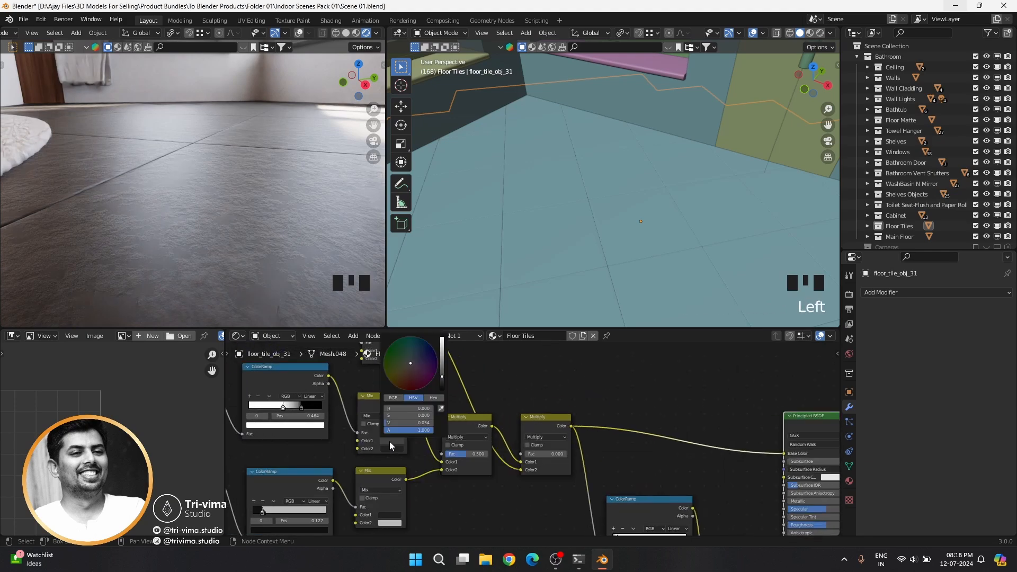
{"action": "left_click", "coordinate": [442, 372]}
{"action": "middle_click_drag", "start_coordinate": [438, 520], "coordinate": [405, 488]}
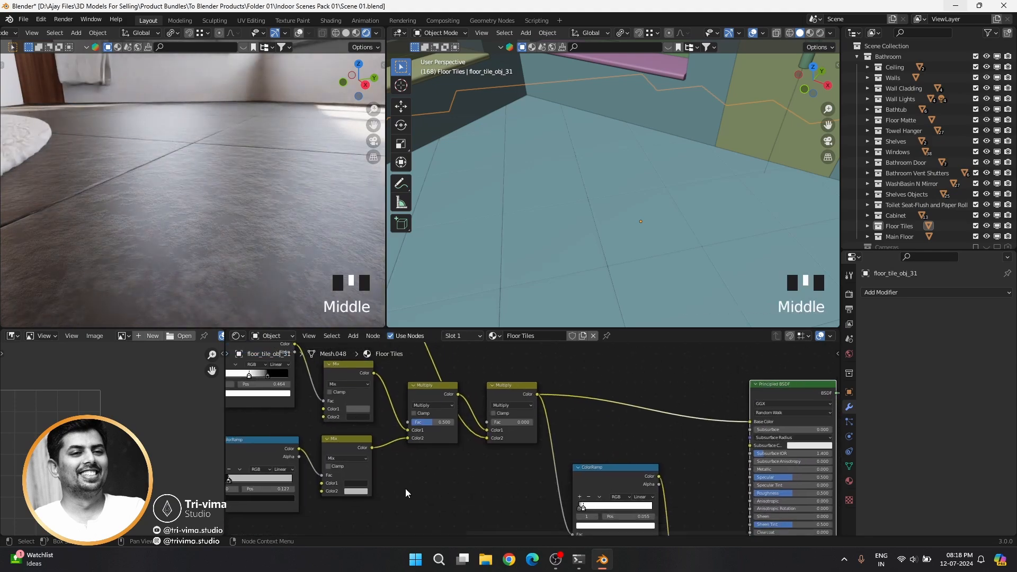
{"action": "left_click", "coordinate": [365, 481]}
{"action": "left_click", "coordinate": [408, 396]}
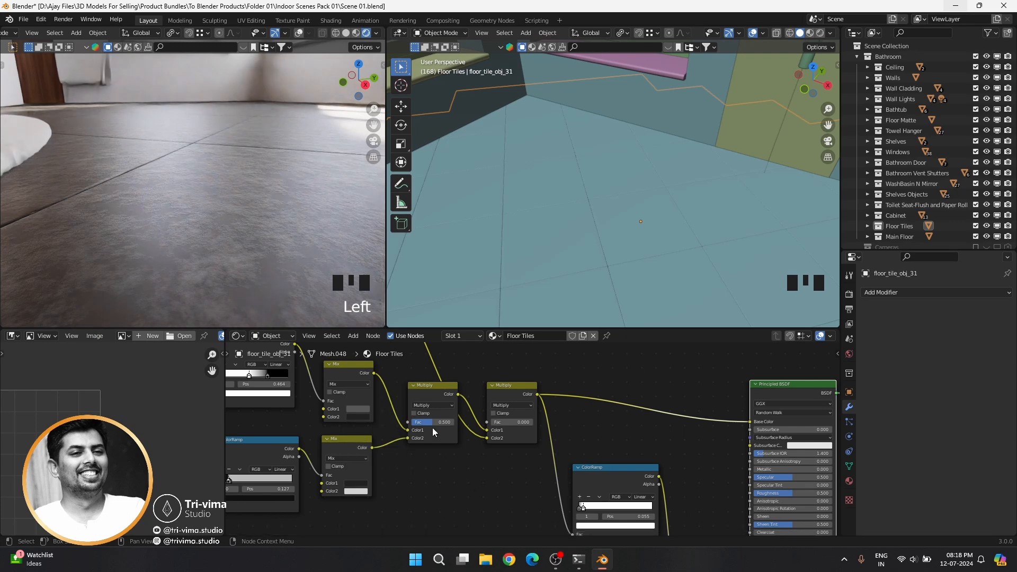
Step: Try Mix blending between the noise and Voronoi colors at factors 0.133 and 0.5, and restore the Multiply mode
{"action": "left_click", "coordinate": [427, 405]}
{"action": "left_click", "coordinate": [425, 396]}
{"action": "left_click_drag", "start_coordinate": [431, 423], "coordinate": [421, 423]}
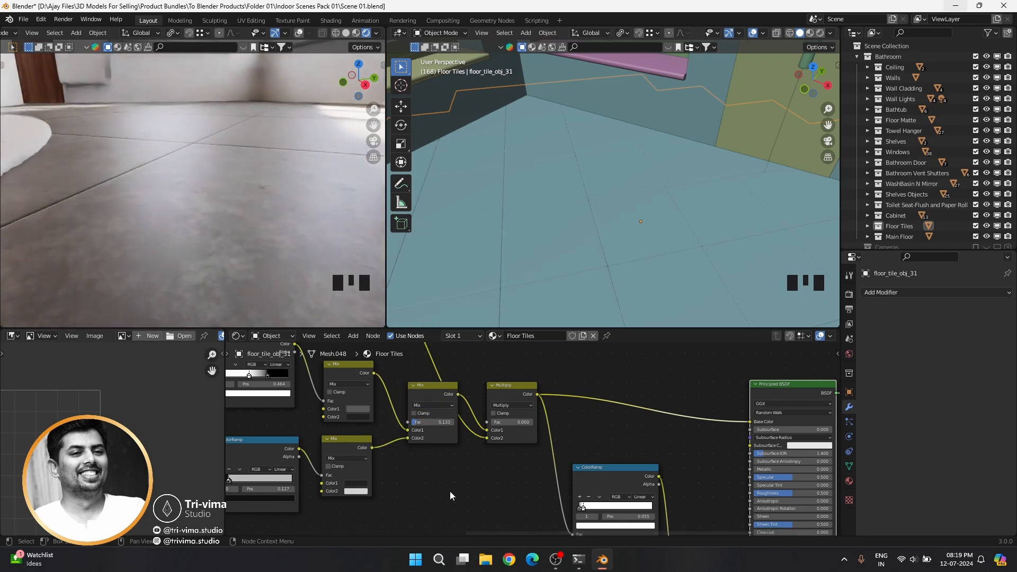
{"action": "type", "text": ".5"}
{"action": "key", "text": "Return"}
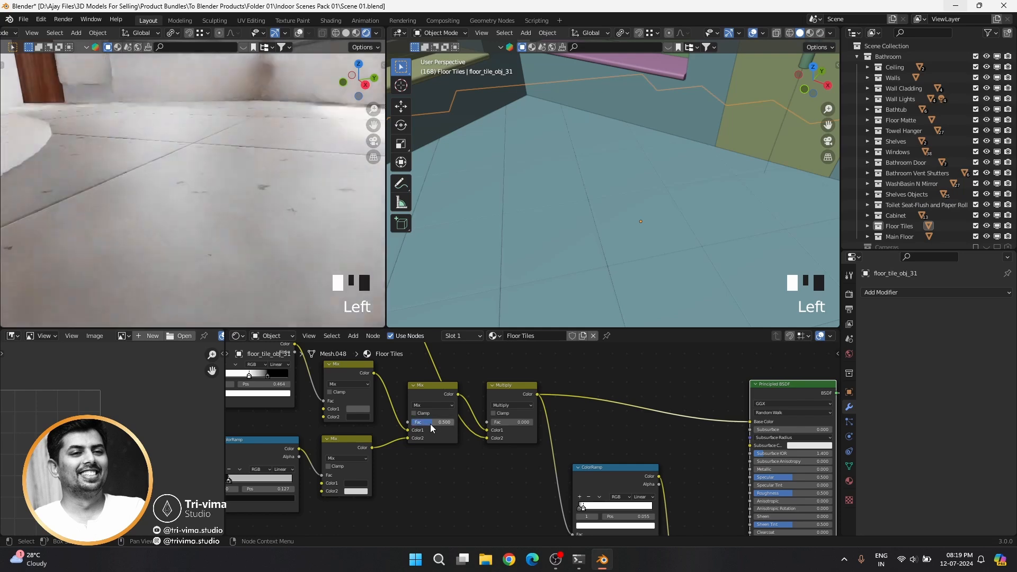
{"action": "left_click", "coordinate": [424, 405]}
{"action": "left_click", "coordinate": [424, 379]}
{"action": "middle_click_drag", "start_coordinate": [494, 498], "coordinate": [481, 494]}
{"action": "scroll", "coordinate": [471, 418], "scroll_direction": "down", "scroll_amount": 12}
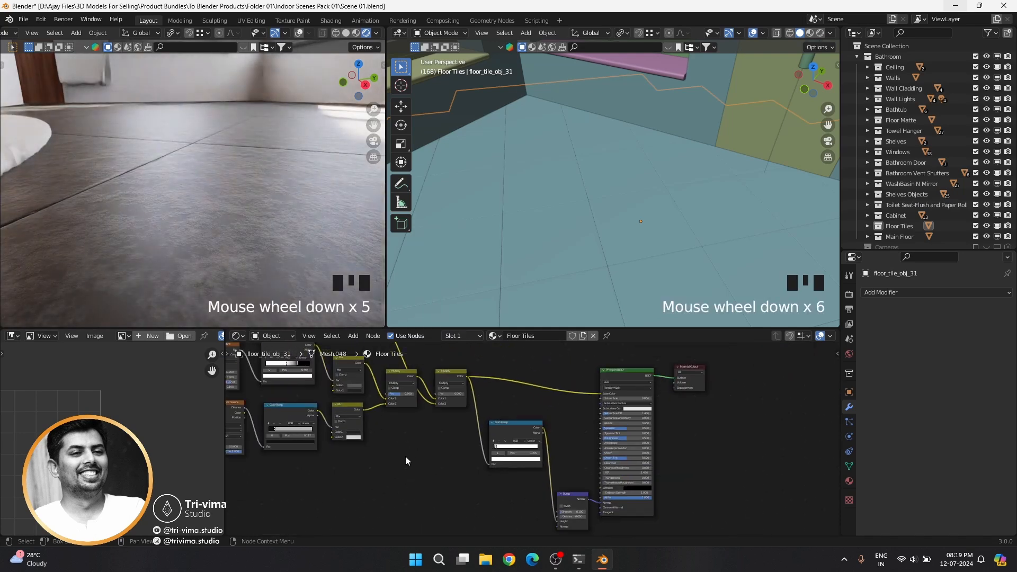
Step: Align the bump ColorRamp beside the Bump node and set the Principled BSDF Specular to 0.25
{"action": "left_click_drag", "start_coordinate": [521, 442], "coordinate": [524, 474]}
{"action": "left_click", "coordinate": [656, 508]}
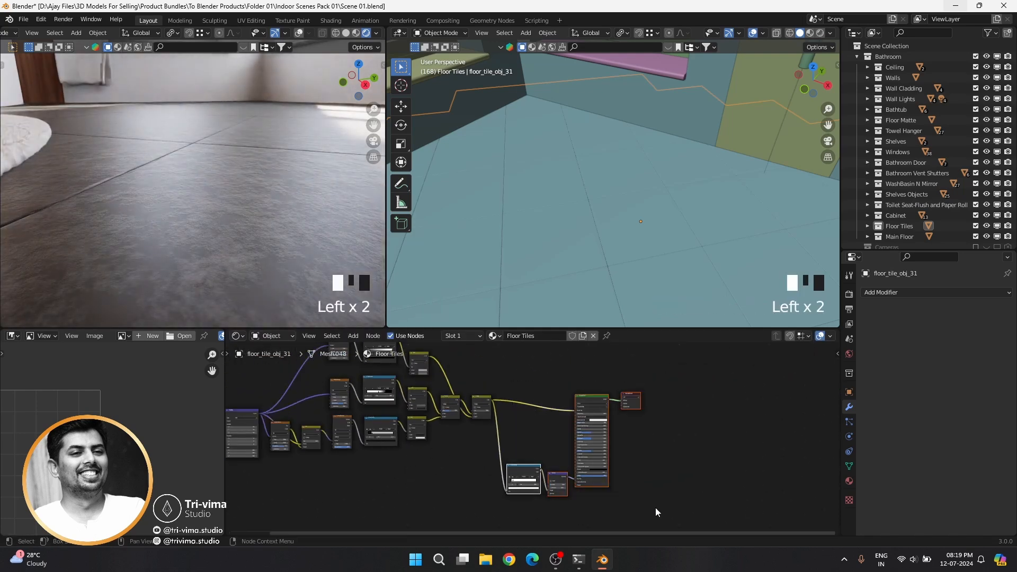
{"action": "scroll", "coordinate": [621, 460], "scroll_direction": "up", "scroll_amount": 9}
{"action": "left_click", "coordinate": [639, 426]}
{"action": "type", "text": ".25"}
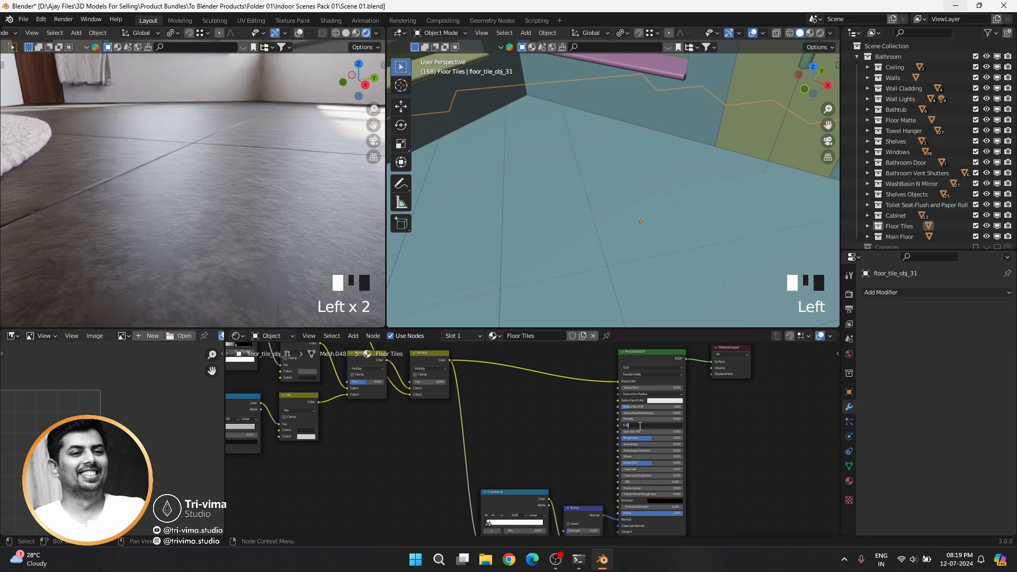
{"action": "key", "text": "Return"}
{"action": "scroll", "coordinate": [239, 247], "scroll_direction": "down", "scroll_amount": 3}
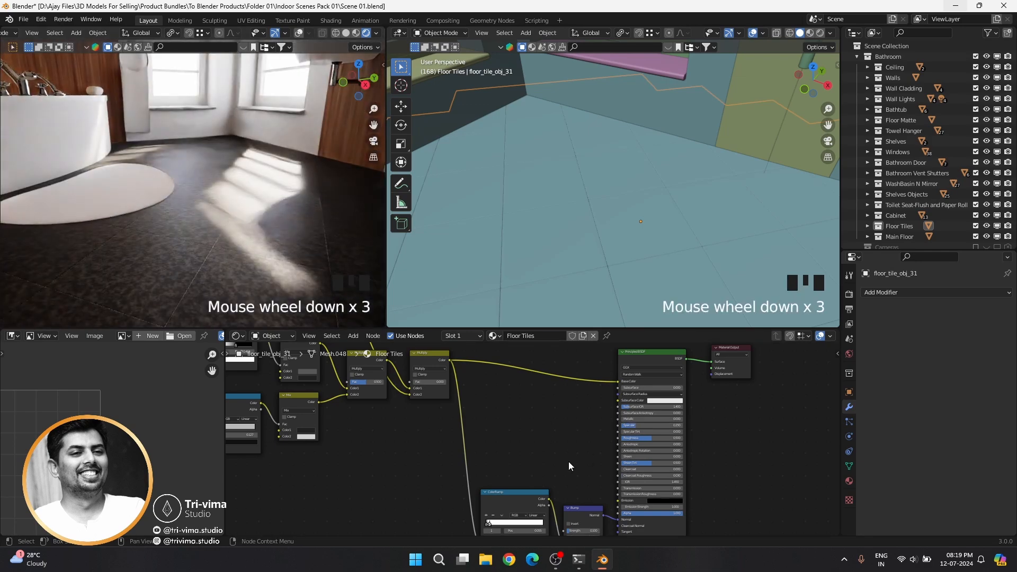
Step: Try an RGB Curves adjustment between the last Multiply node and the Principled BSDF base color, and delete the node
{"action": "middle_click_drag", "start_coordinate": [568, 462], "coordinate": [580, 500]}
{"action": "scroll", "coordinate": [495, 428], "scroll_direction": "up", "scroll_amount": 4}
{"action": "key", "text": "shift+a"}
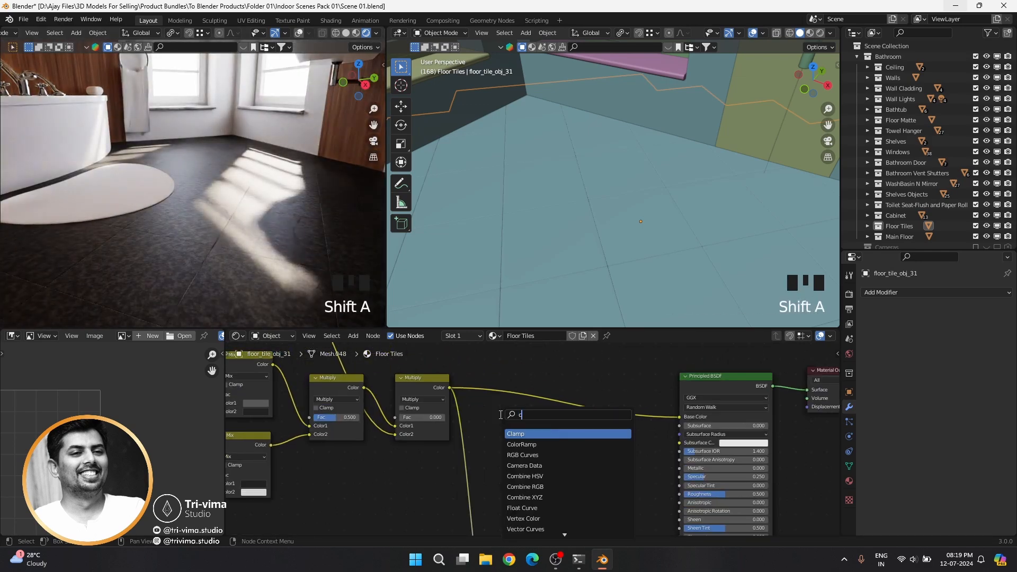
{"action": "left_click", "coordinate": [535, 432]}
{"action": "left_click", "coordinate": [545, 395]}
{"action": "left_click_drag", "start_coordinate": [572, 443], "coordinate": [416, 514]}
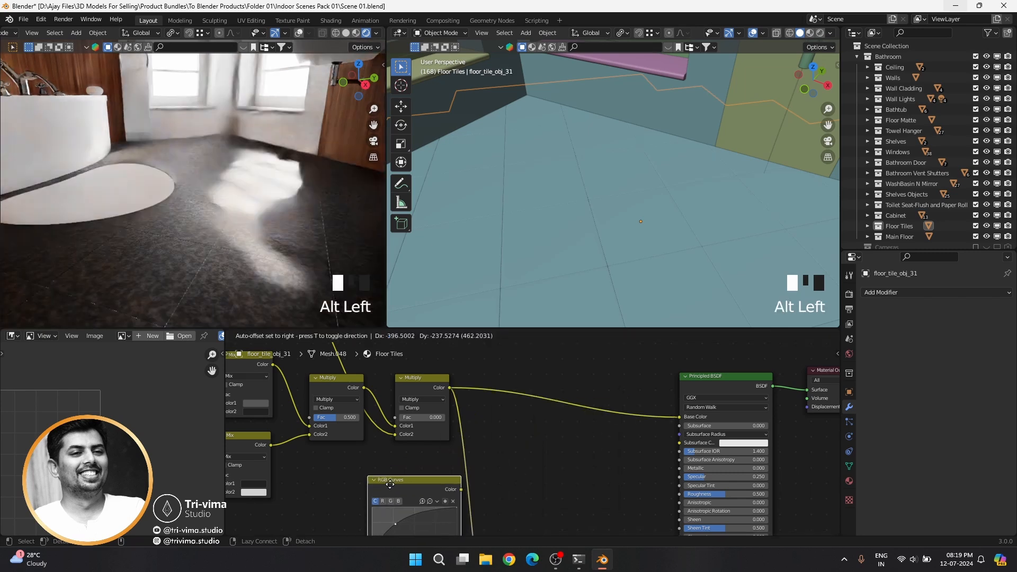
{"action": "key", "text": "x"}
Step: Delete all texture, ColorRamp, mix and bump nodes, keeping the coordinate, Mapping, Principled BSDF and output nodes
{"action": "scroll", "coordinate": [372, 481], "scroll_direction": "down", "scroll_amount": 10}
{"action": "middle_click_drag", "start_coordinate": [372, 482], "coordinate": [427, 500]}
{"action": "scroll", "coordinate": [423, 521], "scroll_direction": "up", "scroll_amount": 5}
{"action": "scroll", "coordinate": [424, 519], "scroll_direction": "down", "scroll_amount": 5}
{"action": "scroll", "coordinate": [427, 500], "scroll_direction": "up", "scroll_amount": 8}
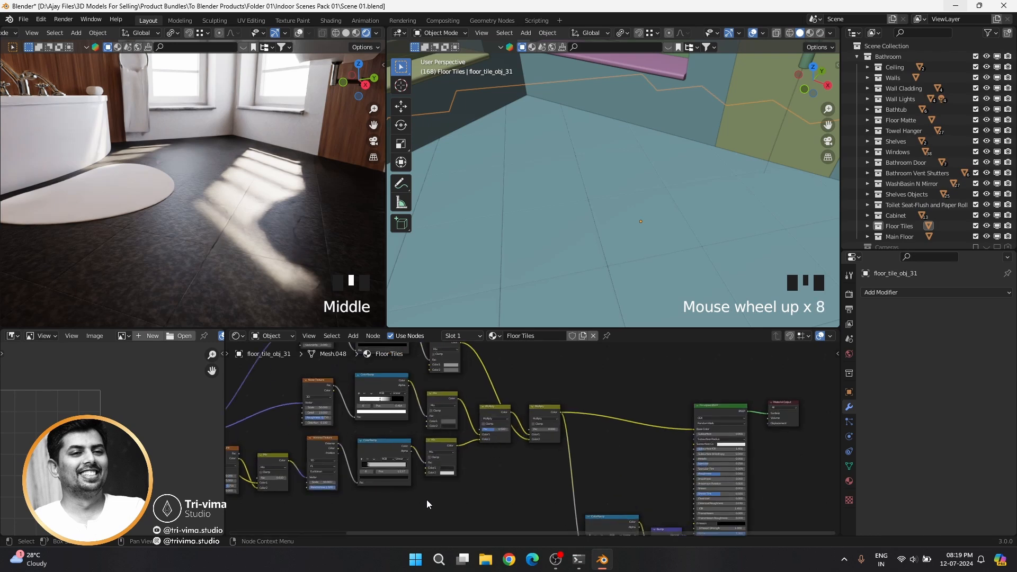
{"action": "scroll", "coordinate": [427, 500], "scroll_direction": "down", "scroll_amount": 7}
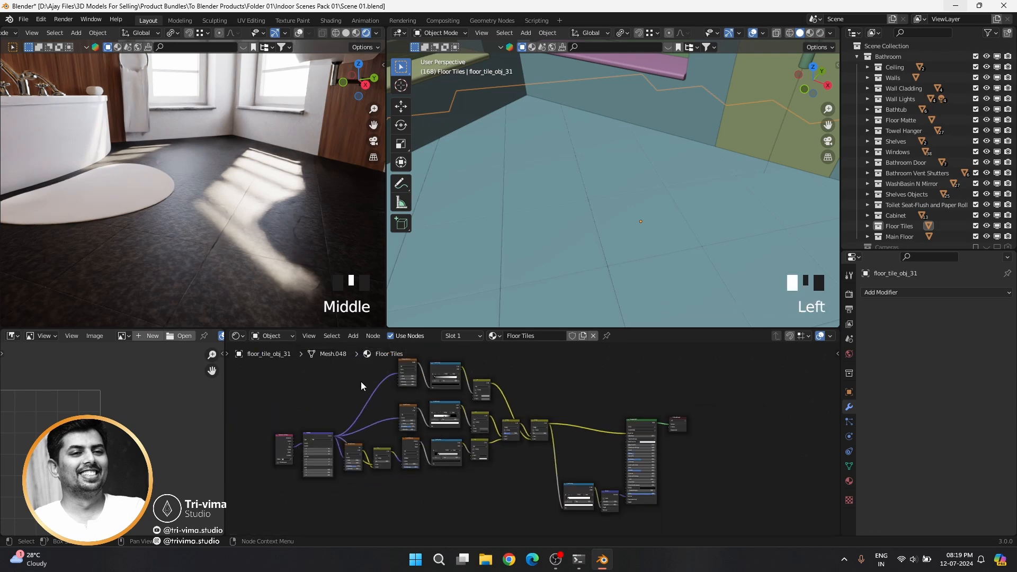
{"action": "left_click_drag", "start_coordinate": [361, 381], "coordinate": [609, 514]}
{"action": "key", "text": "x"}
Step: Add a Musgrave Texture node and connect the Mapping vector to it
{"action": "scroll", "coordinate": [329, 425], "scroll_direction": "up", "scroll_amount": 4}
{"action": "key", "text": "shift+a"}
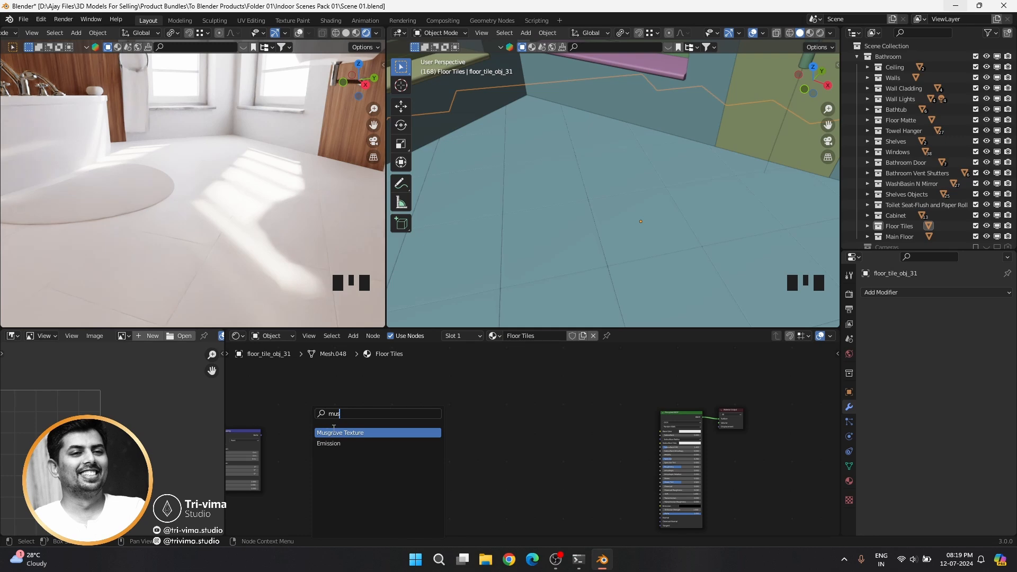
{"action": "left_click", "coordinate": [334, 433]}
{"action": "scroll", "coordinate": [277, 472], "scroll_direction": "up", "scroll_amount": 6}
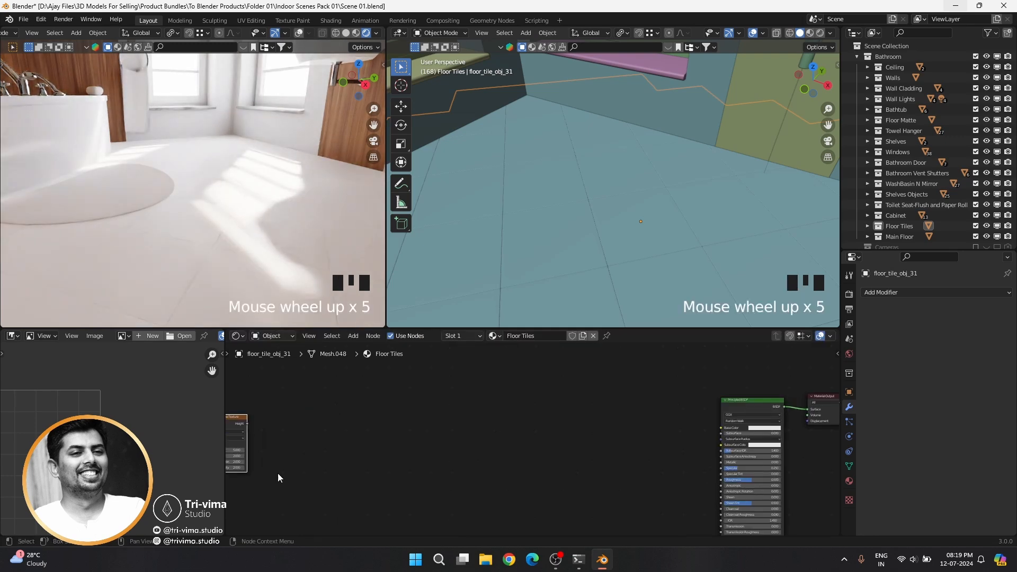
{"action": "middle_click_drag", "start_coordinate": [239, 440], "coordinate": [359, 401]}
{"action": "left_click_drag", "start_coordinate": [482, 418], "coordinate": [482, 417]}
Step: Add a ColorRamp after the Musgrave Texture, feed the Height into it, and preview the ramp on the floor
{"action": "key", "text": "shift+a"}
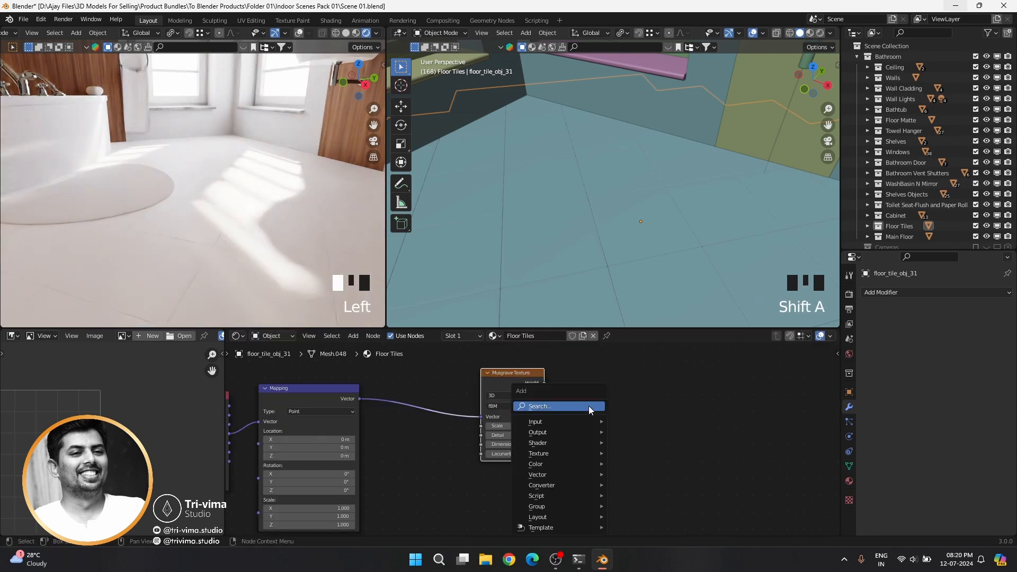
{"action": "type", "text": "co"}
{"action": "key", "text": "Return"}
{"action": "left_click", "coordinate": [590, 406]}
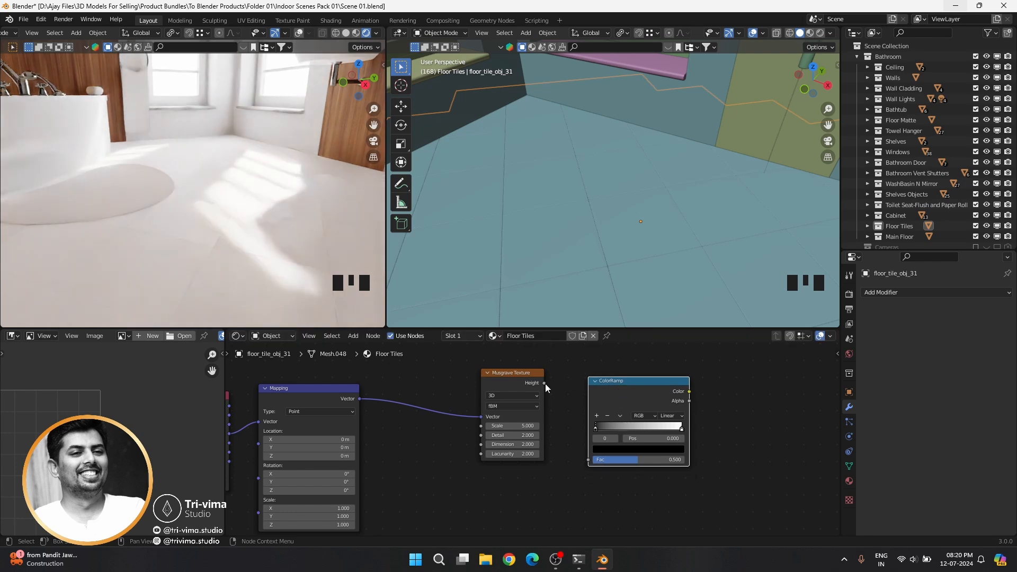
{"action": "left_click", "coordinate": [606, 434], "text": "ctrl+shift"}
Step: Set the Musgrave Texture to Scale 1, Detail 15 and Dimension 0
{"action": "left_click_drag", "start_coordinate": [513, 435], "coordinate": [517, 495]}
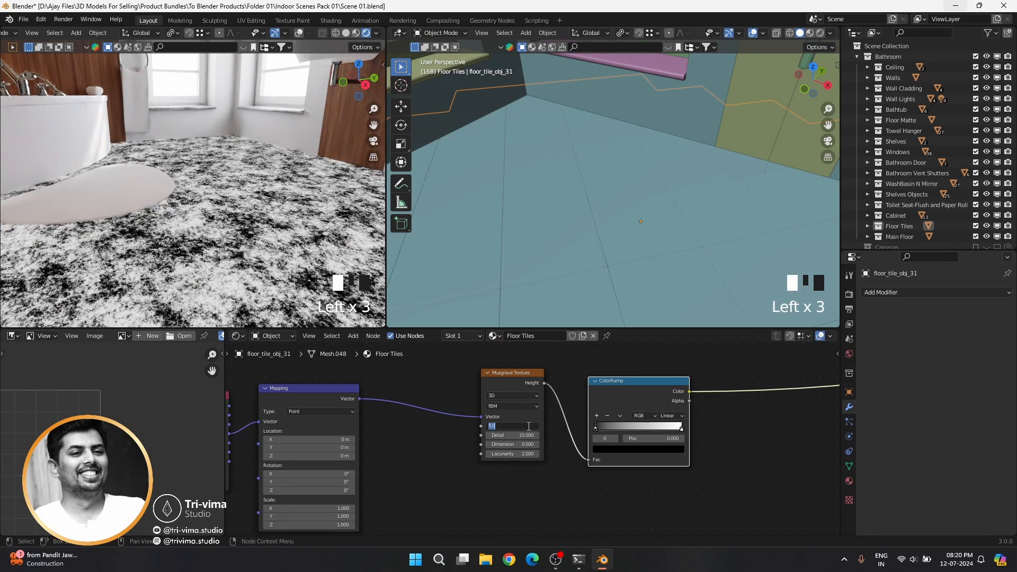
{"action": "type", "text": "3"}
{"action": "key", "text": "Return"}
Step: Soften the Musgrave ColorRamp's contrast by lightening the black stop to dark grey and darkening the white stop to light grey
{"action": "middle_click_drag", "start_coordinate": [638, 485], "coordinate": [530, 477]}
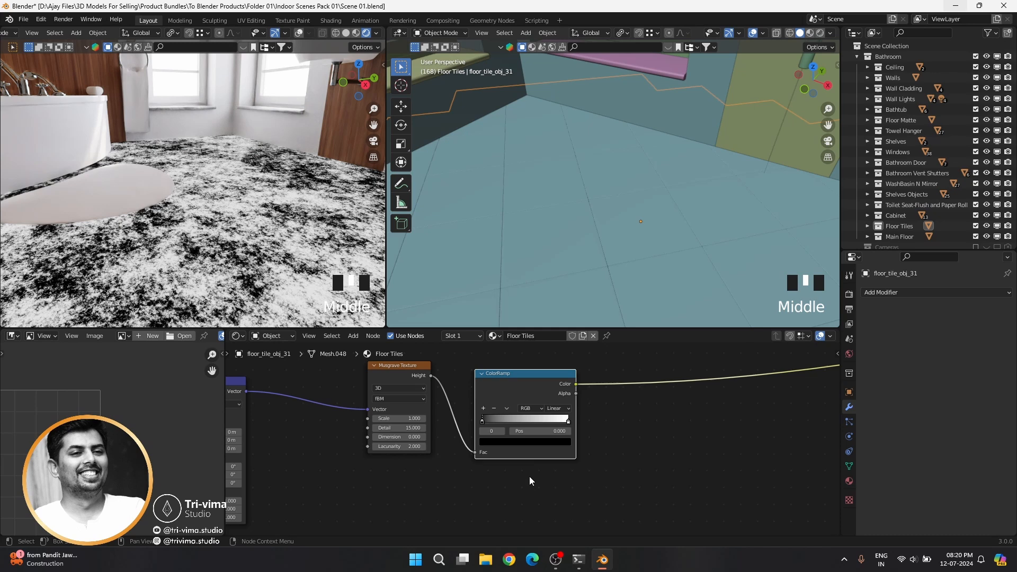
{"action": "left_click", "coordinate": [494, 443]}
{"action": "left_click", "coordinate": [552, 361]}
{"action": "left_click", "coordinate": [569, 422]}
{"action": "left_click", "coordinate": [545, 443]}
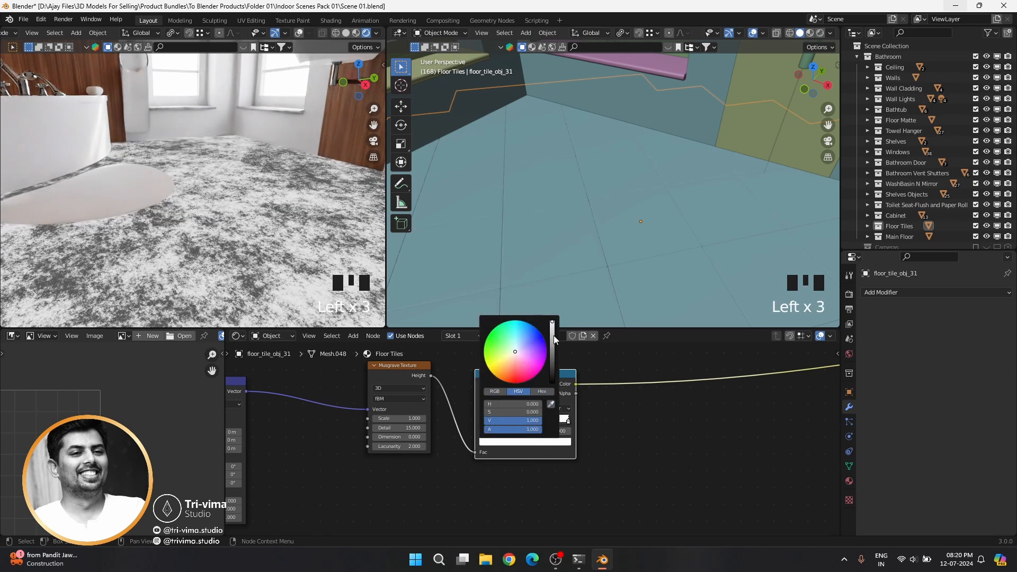
Step: Add a Noise Texture below the Musgrave Texture and connect the Mapping vector to it
{"action": "middle_click_drag", "start_coordinate": [469, 479], "coordinate": [408, 482]}
{"action": "key", "text": "shift+a"}
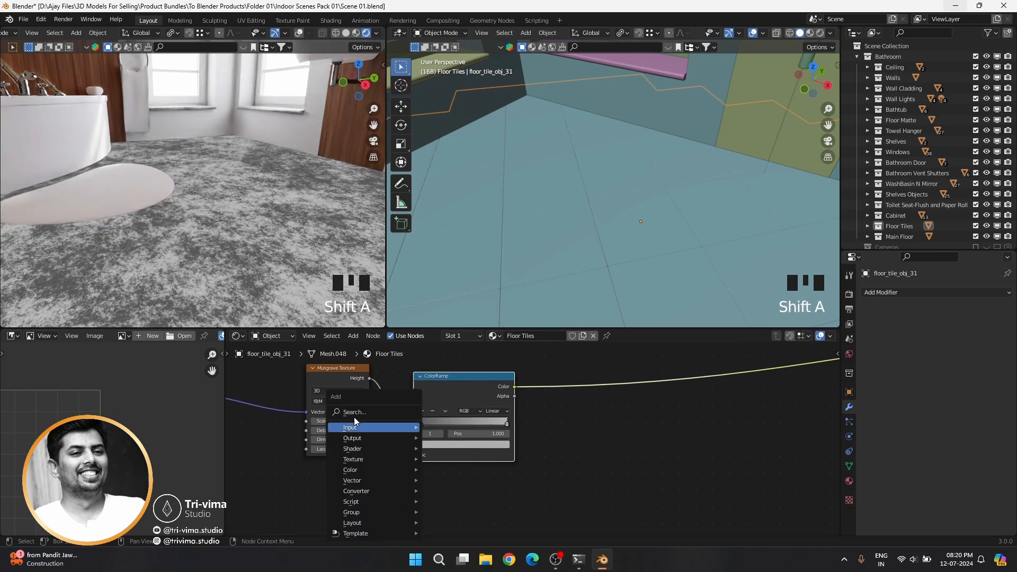
{"action": "left_click", "coordinate": [354, 414]}
{"action": "left_click", "coordinate": [375, 441]}
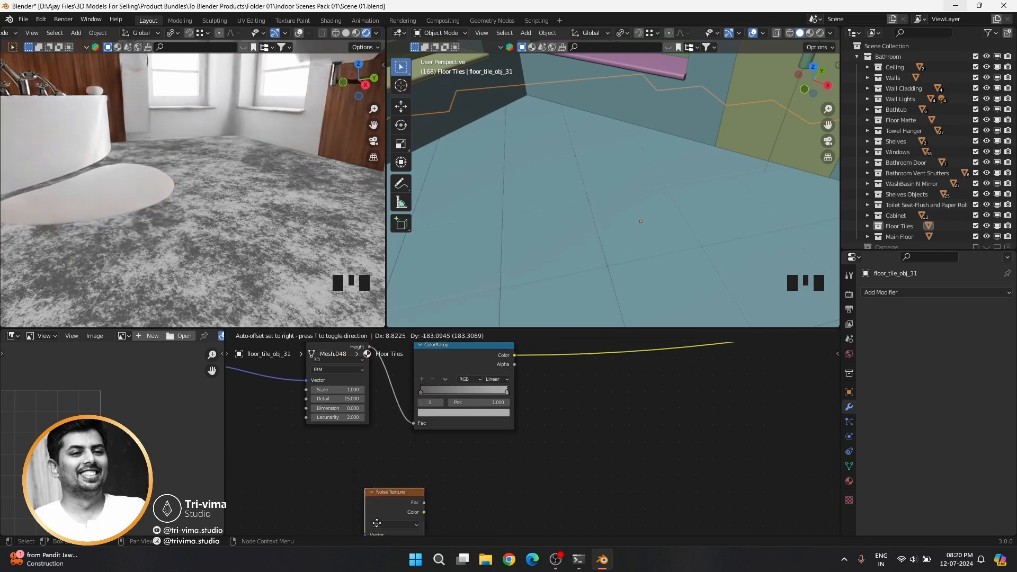
{"action": "left_click", "coordinate": [333, 484]}
{"action": "scroll", "coordinate": [397, 478], "scroll_direction": "down", "scroll_amount": 5}
{"action": "left_click_drag", "start_coordinate": [297, 381], "coordinate": [439, 484]}
Step: Duplicate the Musgrave ColorRamp and place the copy beside the Noise Texture to receive its Fac output
{"action": "left_click", "coordinate": [478, 387]}
{"action": "key", "text": "shift+d"}
{"action": "left_click", "coordinate": [477, 463]}
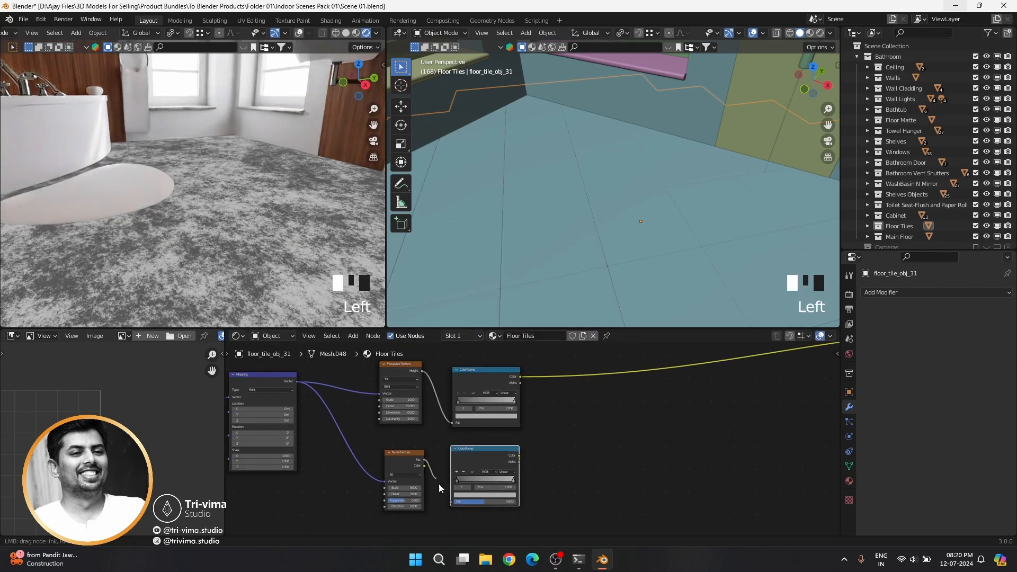
Step: Combine the Musgrave and noise ColorRamps in a Mix node set to Multiply at factor 0.5
{"action": "right_click_drag", "start_coordinate": [478, 427], "coordinate": [482, 466], "text": "ctrl+shift"}
{"action": "left_click", "coordinate": [558, 434]}
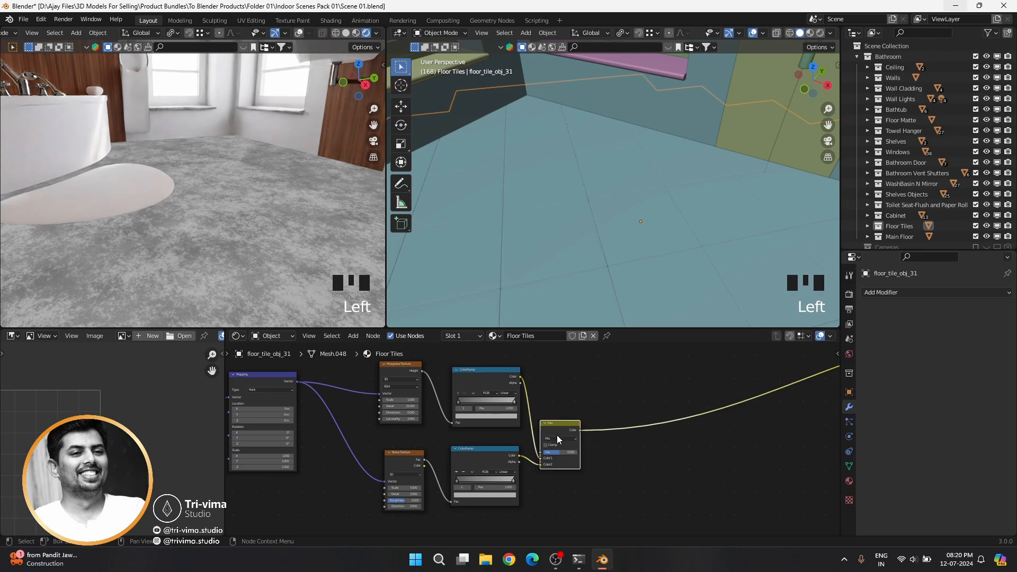
{"action": "left_click", "coordinate": [557, 438]}
{"action": "left_click", "coordinate": [558, 418]}
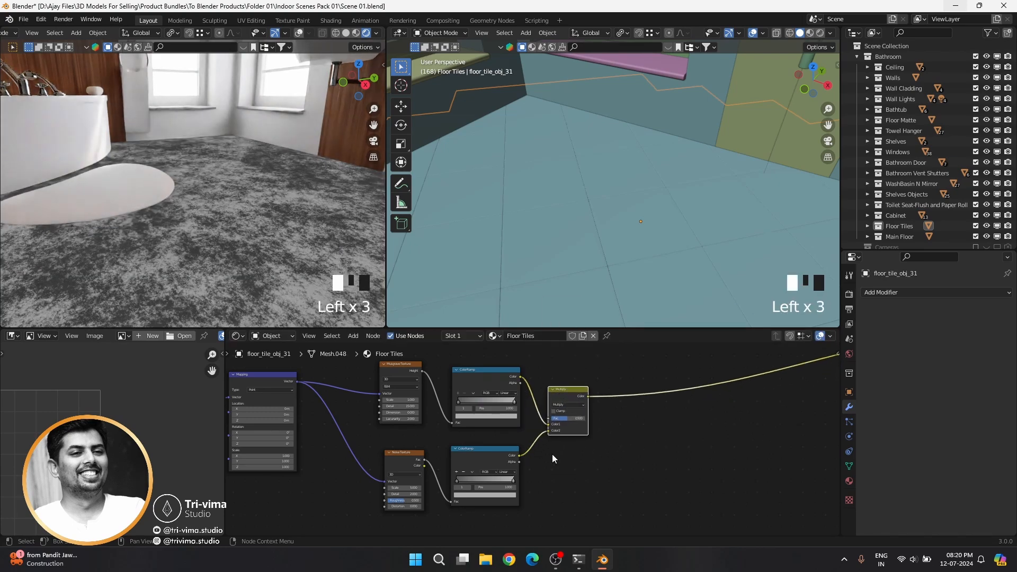
Step: Lighten the first stop of the noise ColorRamp to a near-white grey
{"action": "scroll", "coordinate": [516, 512], "scroll_direction": "up", "scroll_amount": 8}
{"action": "middle_click_drag", "start_coordinate": [444, 521], "coordinate": [425, 443]}
{"action": "left_click", "coordinate": [434, 456]}
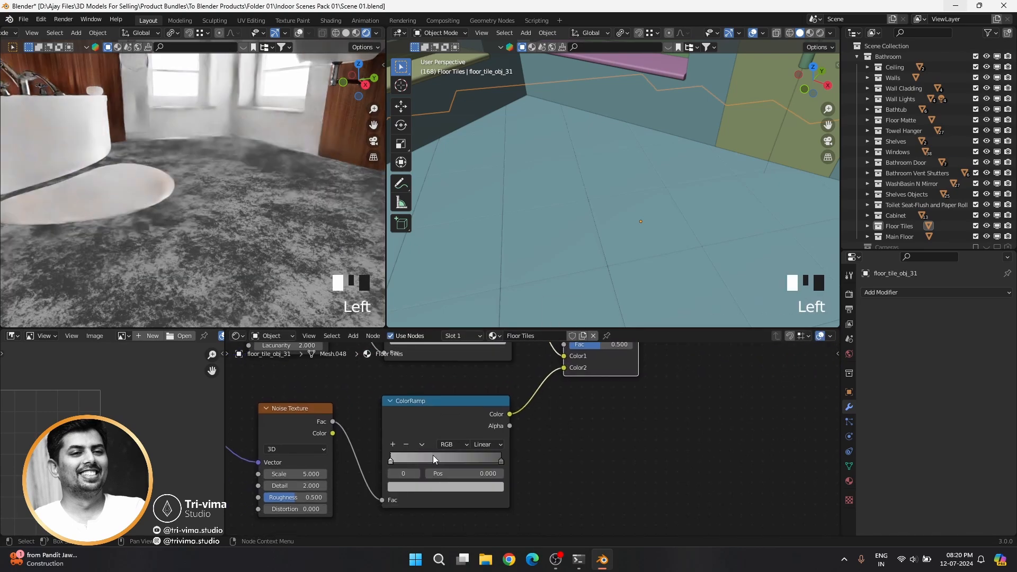
{"action": "left_click", "coordinate": [431, 486]}
{"action": "left_click_drag", "start_coordinate": [481, 361], "coordinate": [481, 346]}
Step: Set the Noise Texture's Scale to 50 and bring its ramp stops close together, with the light stop at 0.459
{"action": "left_click_drag", "start_coordinate": [291, 476], "coordinate": [344, 476]}
{"action": "left_click", "coordinate": [290, 476]}
{"action": "type", "text": "50"}
{"action": "key", "text": "Return"}
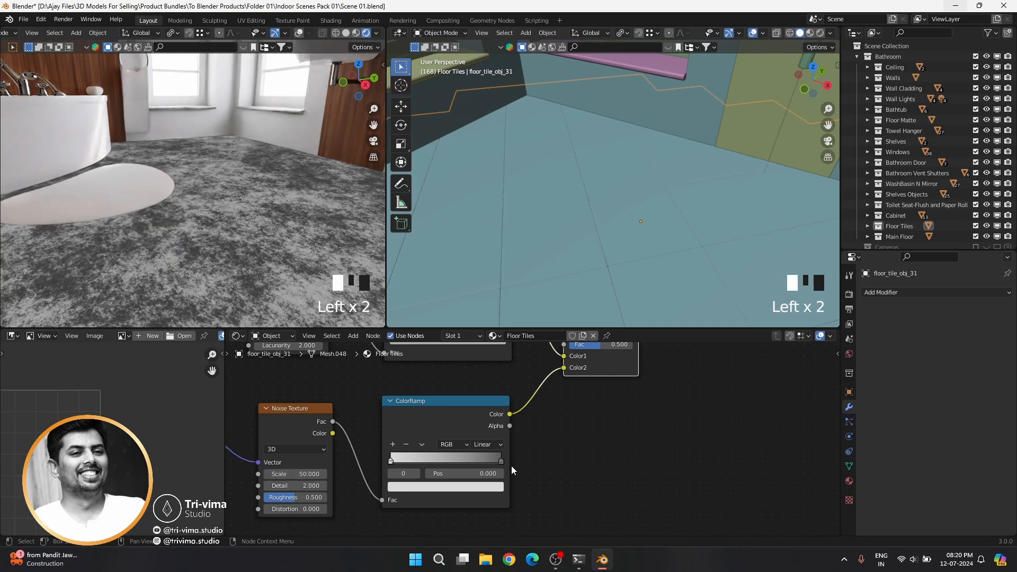
{"action": "left_click_drag", "start_coordinate": [501, 463], "coordinate": [435, 459]}
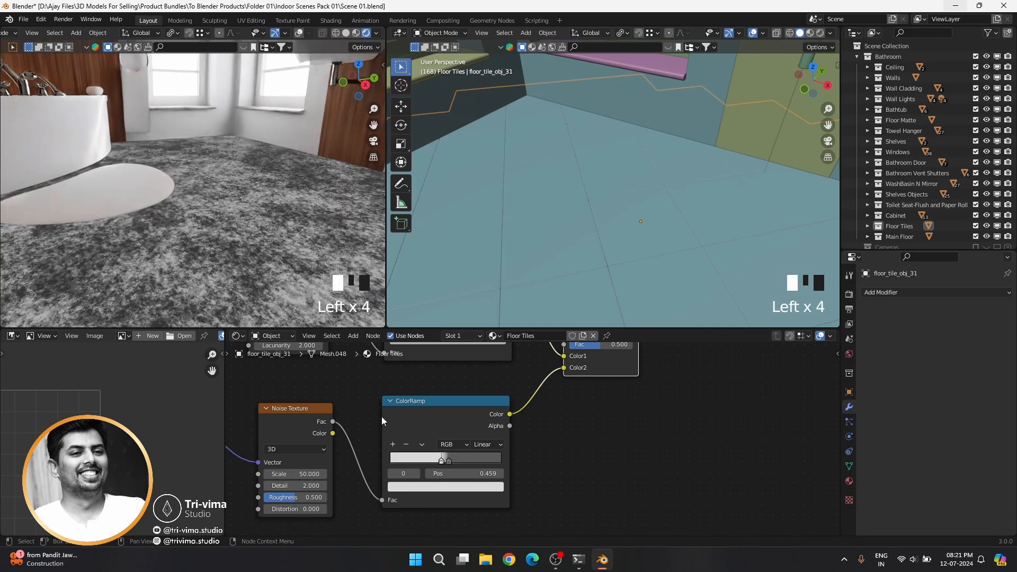
Step: Refine the Noise Texture with Detail 15, raising its Scale to 250 and on to 350
{"action": "scroll", "coordinate": [262, 291], "scroll_direction": "up", "scroll_amount": 3}
{"action": "scroll", "coordinate": [261, 291], "scroll_direction": "down", "scroll_amount": 1}
{"action": "left_click", "coordinate": [298, 474]}
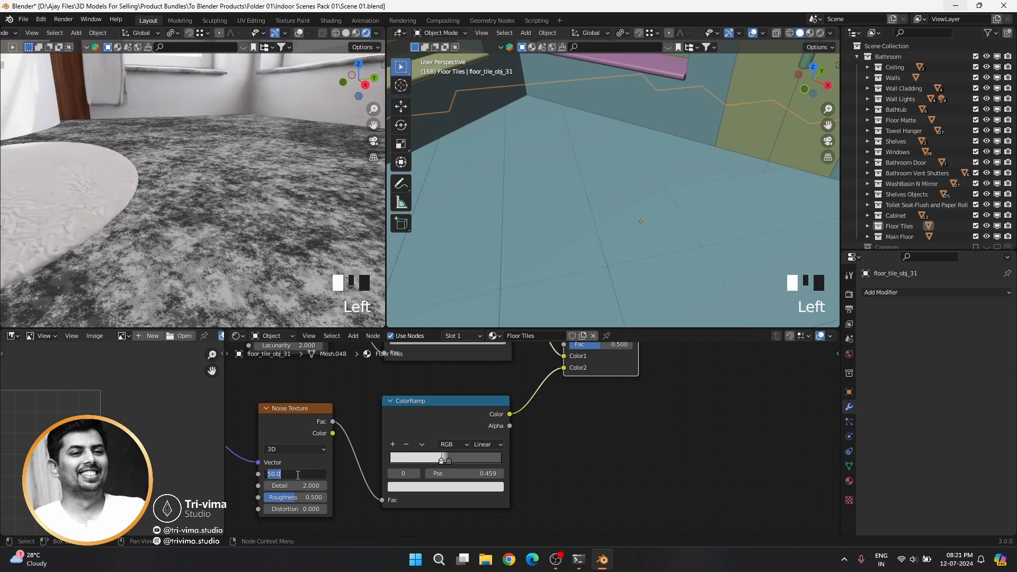
{"action": "type", "text": "250"}
{"action": "key", "text": "Return"}
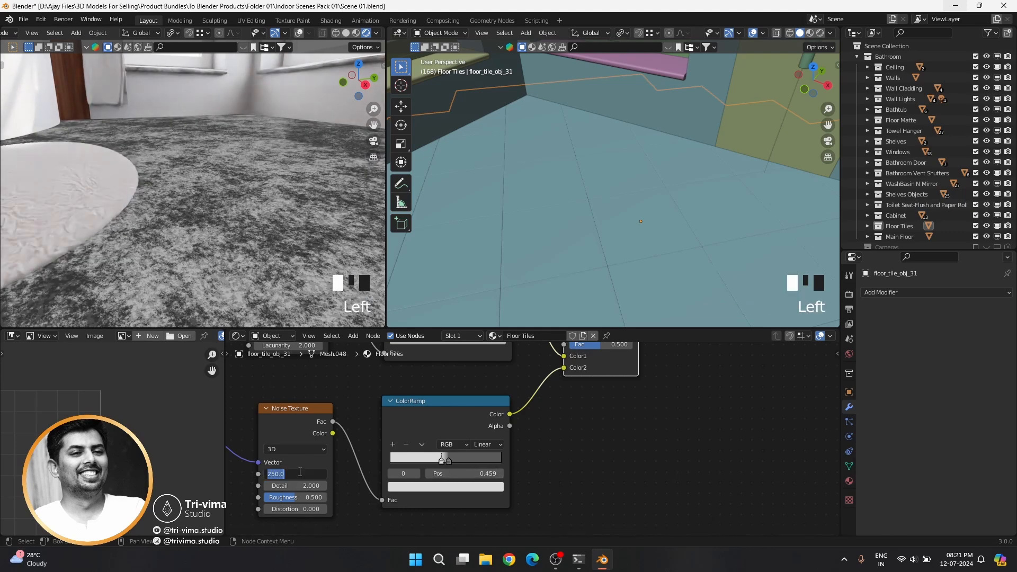
{"action": "key", "text": "Return"}
{"action": "left_click_drag", "start_coordinate": [297, 486], "coordinate": [352, 486]}
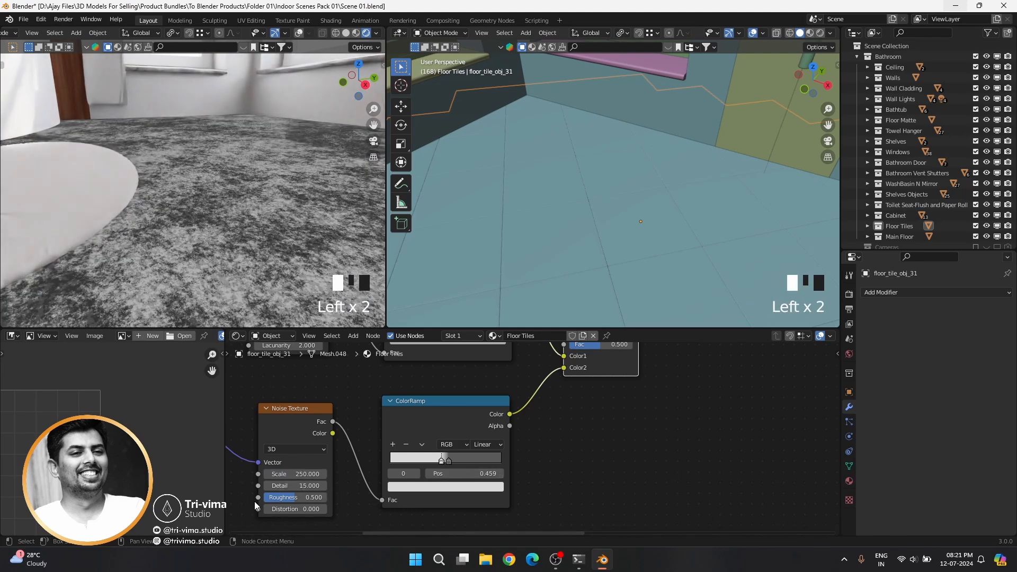
{"action": "left_click", "coordinate": [299, 474]}
{"action": "type", "text": "3500"}
{"action": "key", "text": "Return"}
Step: Add a Voronoi Texture below the Noise Texture and connect the Mapping vector to it
{"action": "middle_click_drag", "start_coordinate": [592, 459], "coordinate": [504, 490]}
{"action": "scroll", "coordinate": [559, 466], "scroll_direction": "down", "scroll_amount": 5}
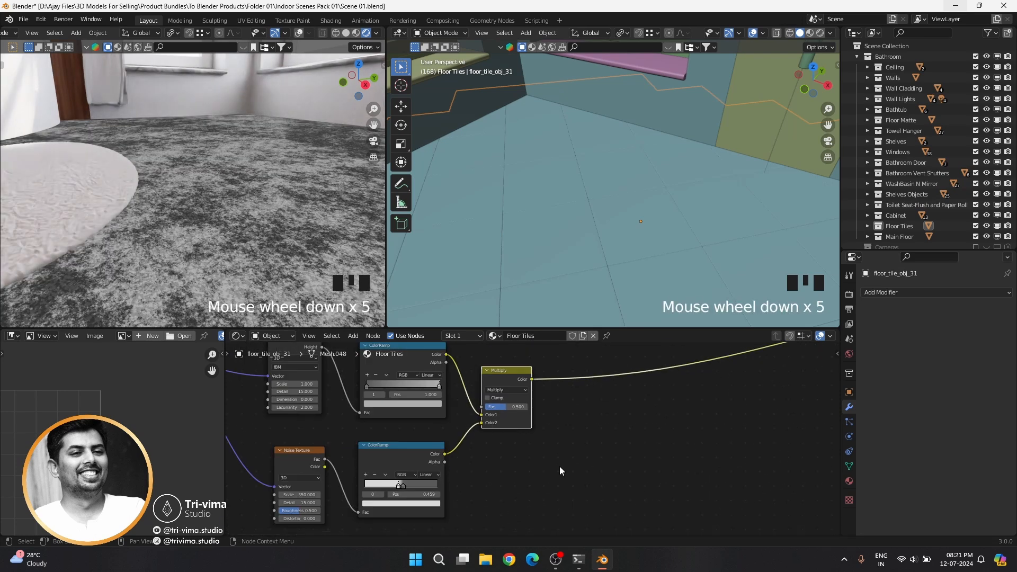
{"action": "middle_click_drag", "start_coordinate": [559, 466], "coordinate": [496, 476]}
{"action": "key", "text": "shift+a"}
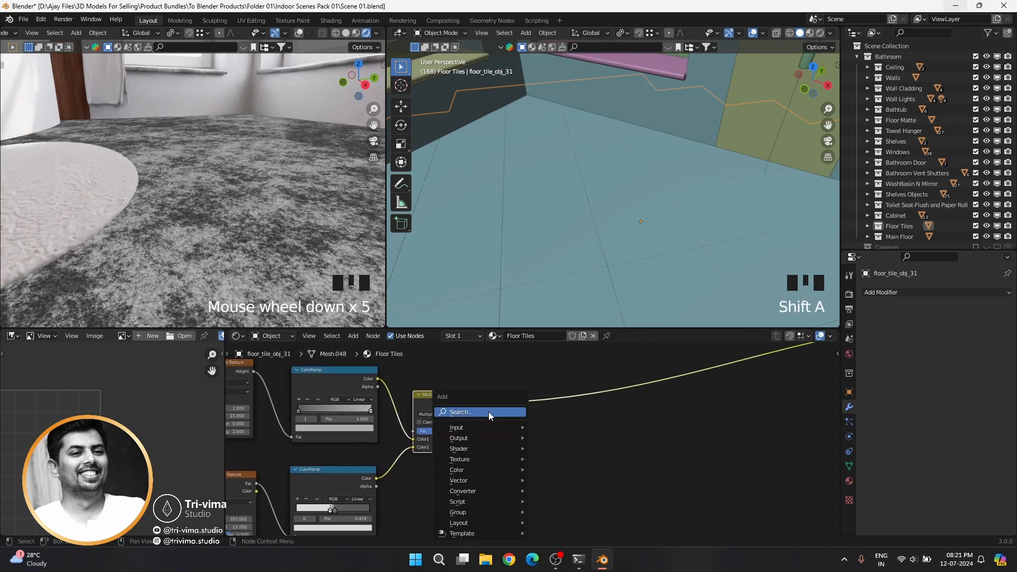
{"action": "type", "text": "v"}
{"action": "key", "text": "Down"}
{"action": "key", "text": "Down"}
{"action": "key", "text": "Return"}
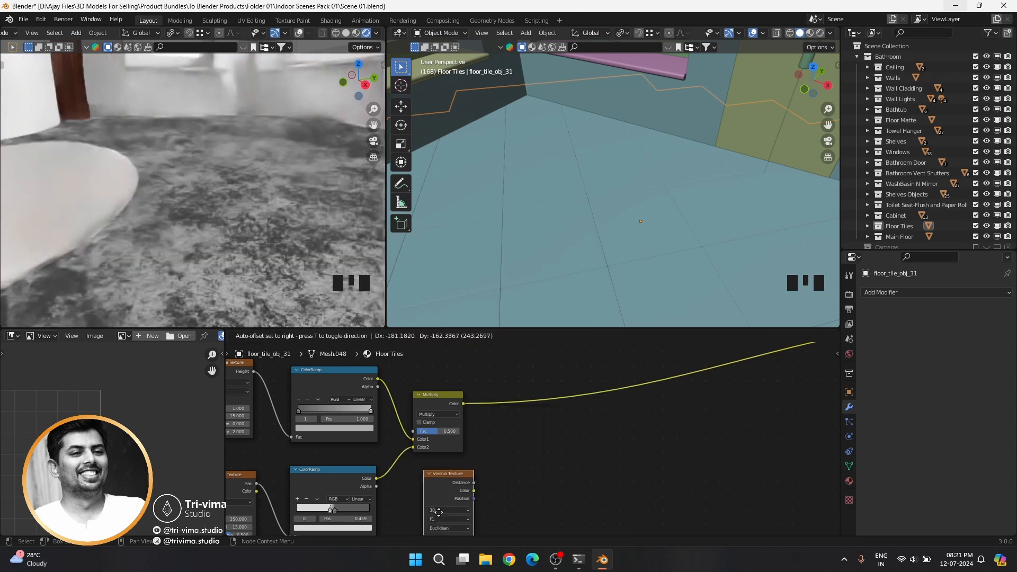
{"action": "left_click", "coordinate": [299, 495]}
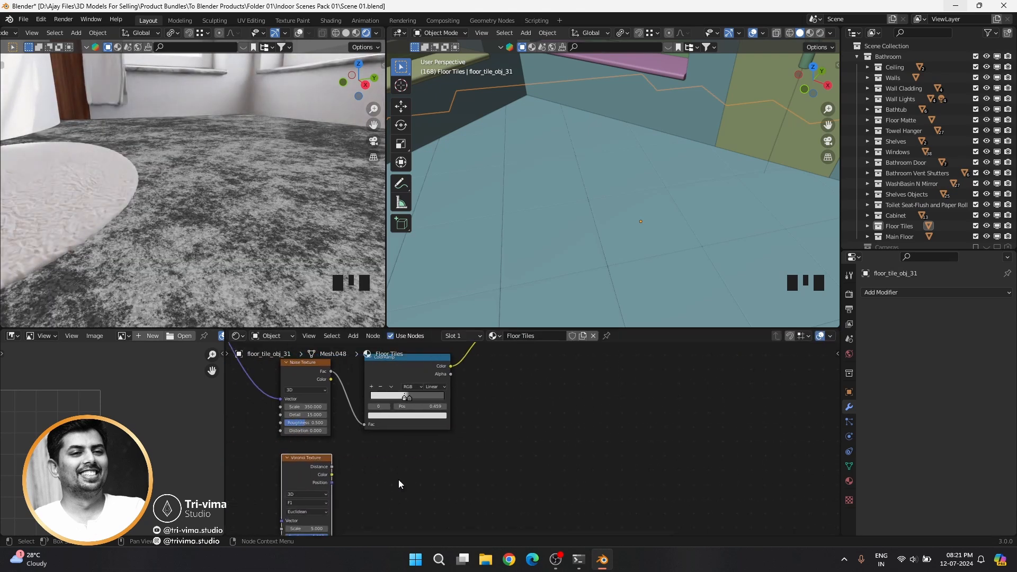
{"action": "scroll", "coordinate": [399, 479], "scroll_direction": "down", "scroll_amount": 7}
{"action": "middle_click_drag", "start_coordinate": [302, 487], "coordinate": [344, 510]}
{"action": "left_click_drag", "start_coordinate": [335, 485], "coordinate": [371, 496]}
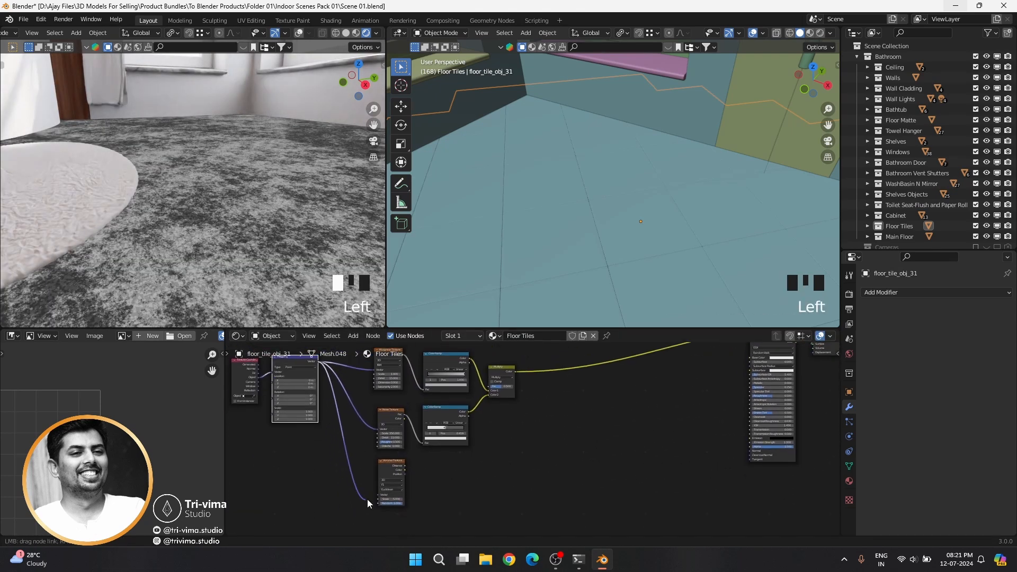
Step: Duplicate the noise ColorRamp beside the Voronoi Texture, feed the Distance into it, and preview the result on the floor
{"action": "left_click", "coordinate": [435, 415]}
{"action": "key", "text": "shift+d"}
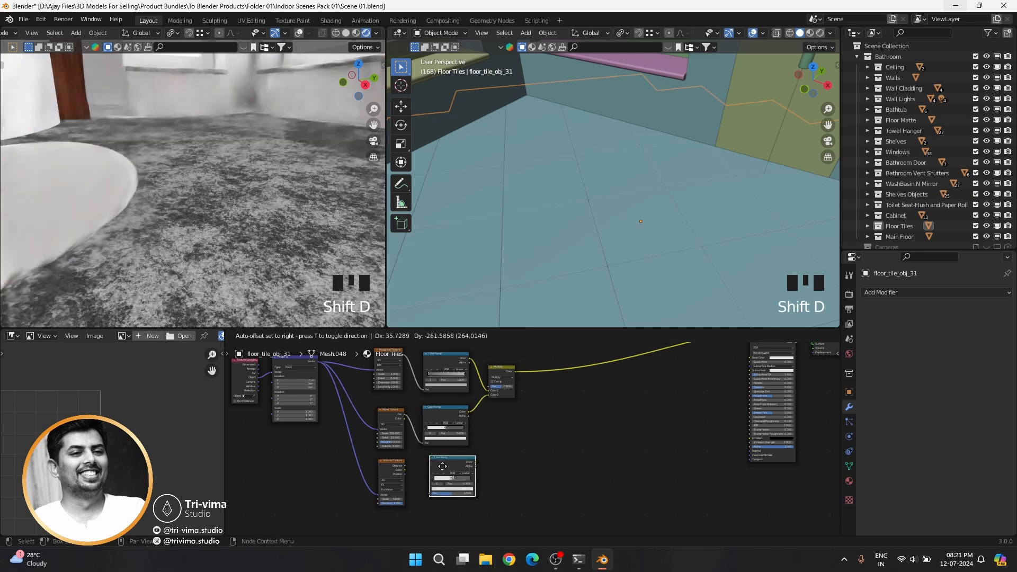
{"action": "left_click_drag", "start_coordinate": [415, 491], "coordinate": [427, 497]}
{"action": "left_click", "coordinate": [427, 497], "text": "ctrl+shift"}
{"action": "scroll", "coordinate": [405, 517], "scroll_direction": "up", "scroll_amount": 1}
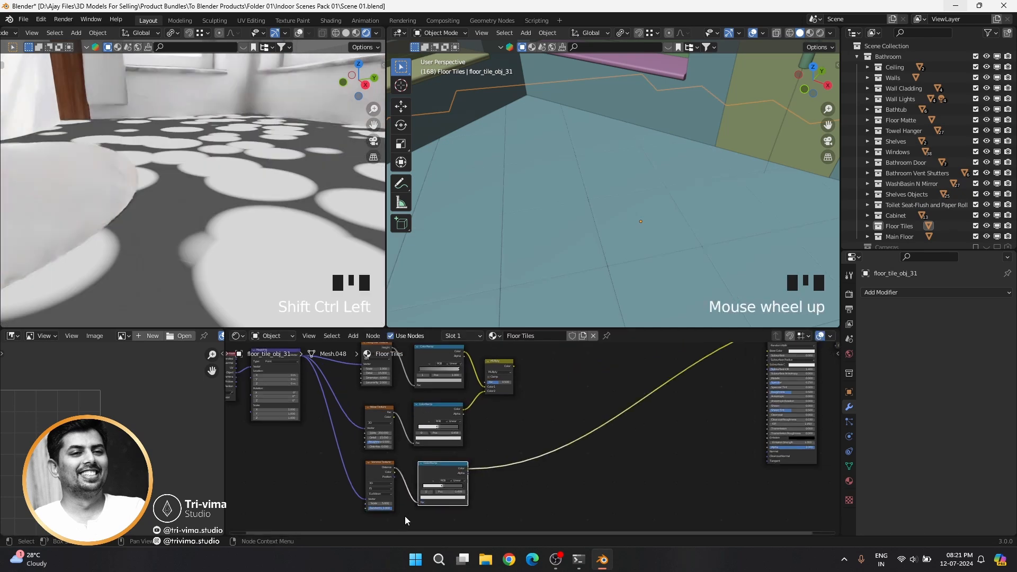
Step: Switch the Voronoi Texture to Distance to Edge and raise its Scale to about 17.5
{"action": "middle_click_drag", "start_coordinate": [405, 516], "coordinate": [412, 466]}
{"action": "scroll", "coordinate": [342, 461], "scroll_direction": "up", "scroll_amount": 3}
{"action": "left_click", "coordinate": [348, 487]}
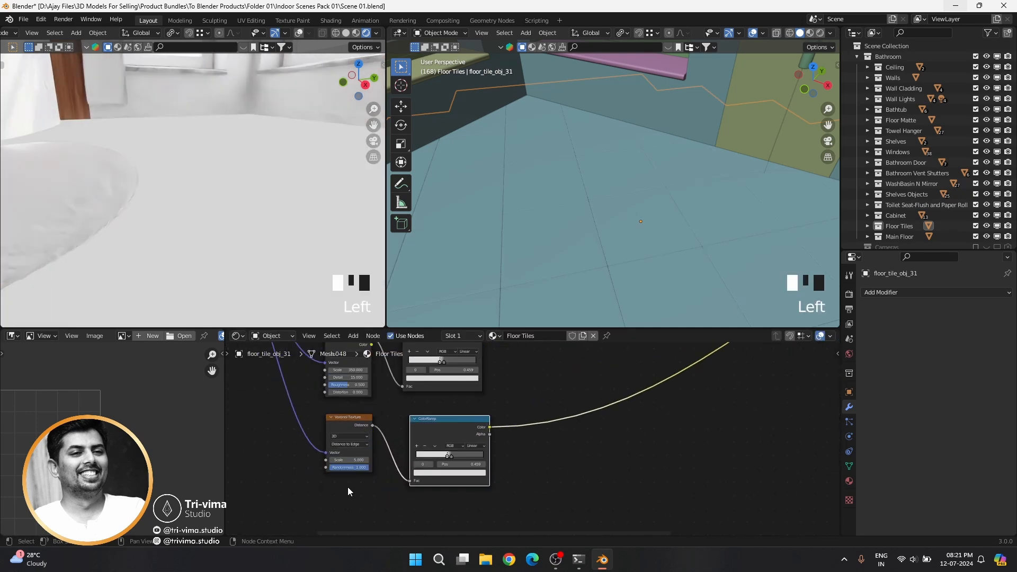
{"action": "left_click_drag", "start_coordinate": [356, 460], "coordinate": [402, 459]}
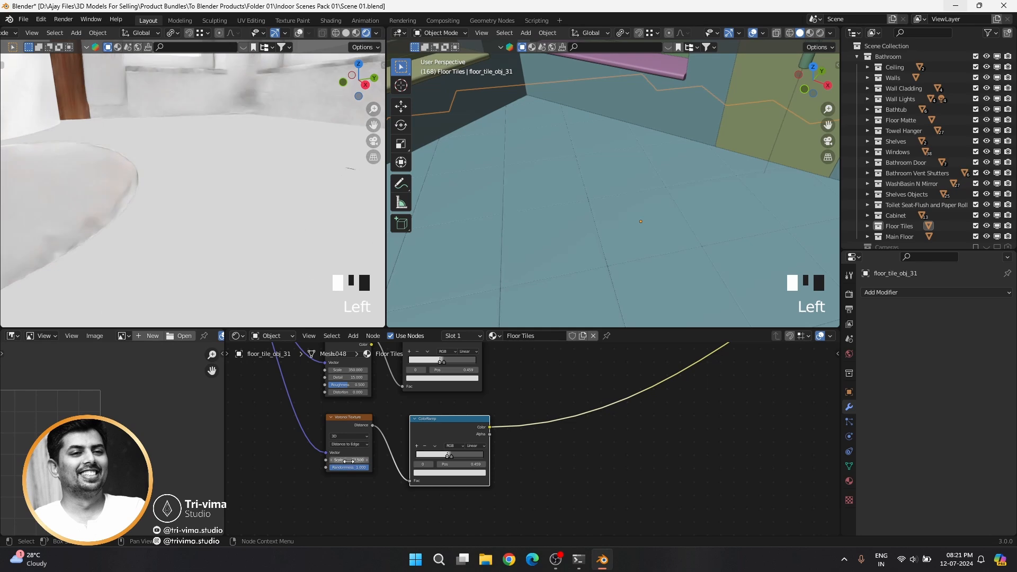
Step: Reset the Voronoi ColorRamp to its default black-to-white gradient and set the Voronoi Texture's Scale to 5
{"action": "left_click", "coordinate": [436, 446]}
{"action": "left_click", "coordinate": [450, 480]}
{"action": "scroll", "coordinate": [394, 498], "scroll_direction": "up", "scroll_amount": 4}
{"action": "left_click", "coordinate": [279, 467]}
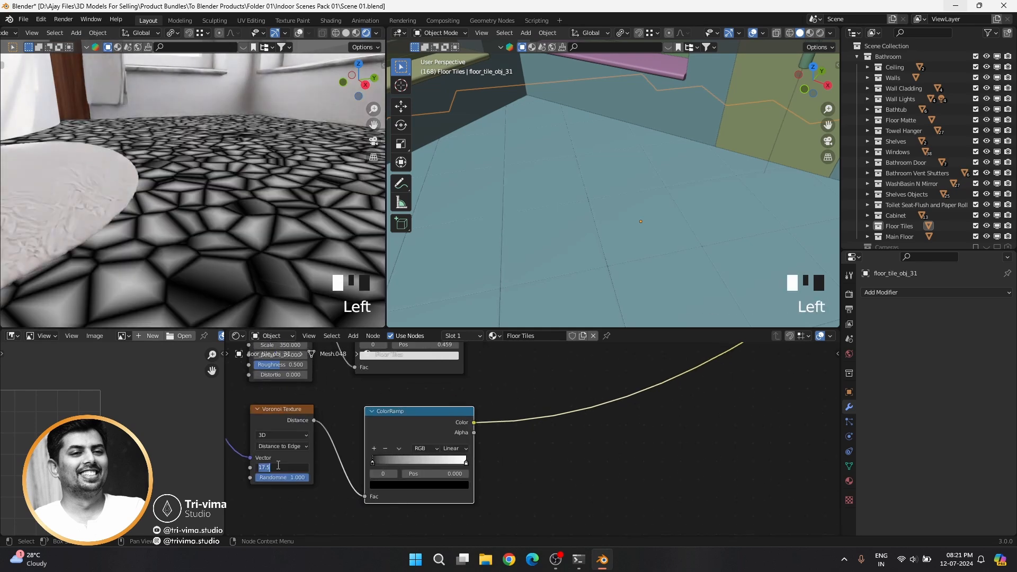
{"action": "type", "text": "5"}
{"action": "key", "text": "Return"}
Step: Move the Voronoi Texture and its ColorRamp aside and duplicate the Noise Texture in front, between the Mapping vector and the Voronoi Vector
{"action": "middle_click_drag", "start_coordinate": [320, 505], "coordinate": [403, 511]}
{"action": "scroll", "coordinate": [367, 515], "scroll_direction": "down", "scroll_amount": 7}
{"action": "left_click_drag", "start_coordinate": [365, 515], "coordinate": [515, 458]}
{"action": "left_click_drag", "start_coordinate": [521, 439], "coordinate": [610, 463]}
{"action": "left_click", "coordinate": [411, 479]}
{"action": "left_click", "coordinate": [427, 366]}
{"action": "key", "text": "shift+d"}
{"action": "left_click", "coordinate": [426, 436]}
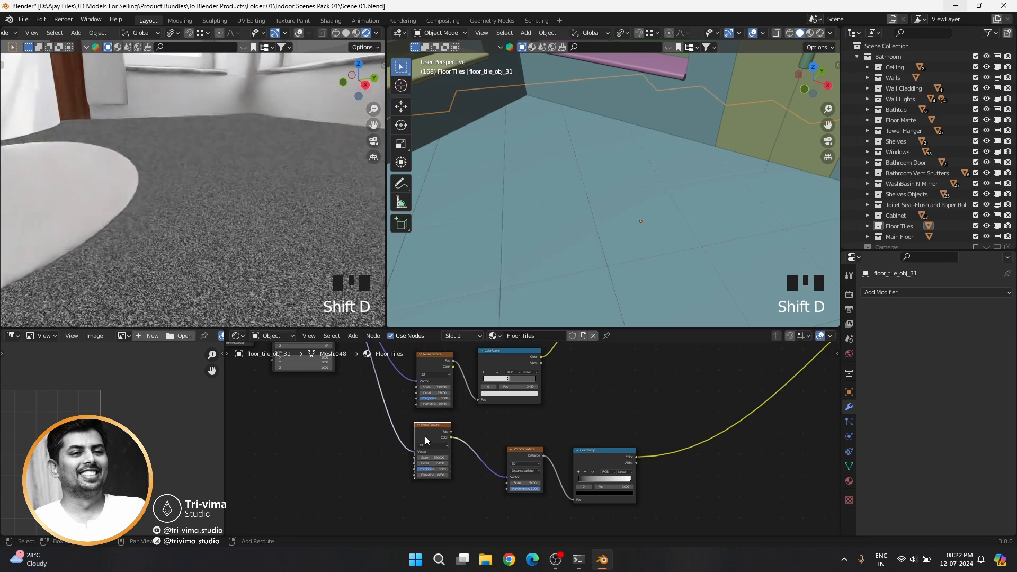
Step: Insert a Mix node between the duplicated Noise Texture and the Voronoi Texture, routing the Mapping vector into Color2 through a reroute
{"action": "key", "text": "shift+a"}
{"action": "left_click", "coordinate": [399, 415]}
{"action": "type", "text": "mi"}
{"action": "key", "text": "Return"}
{"action": "left_click", "coordinate": [471, 464]}
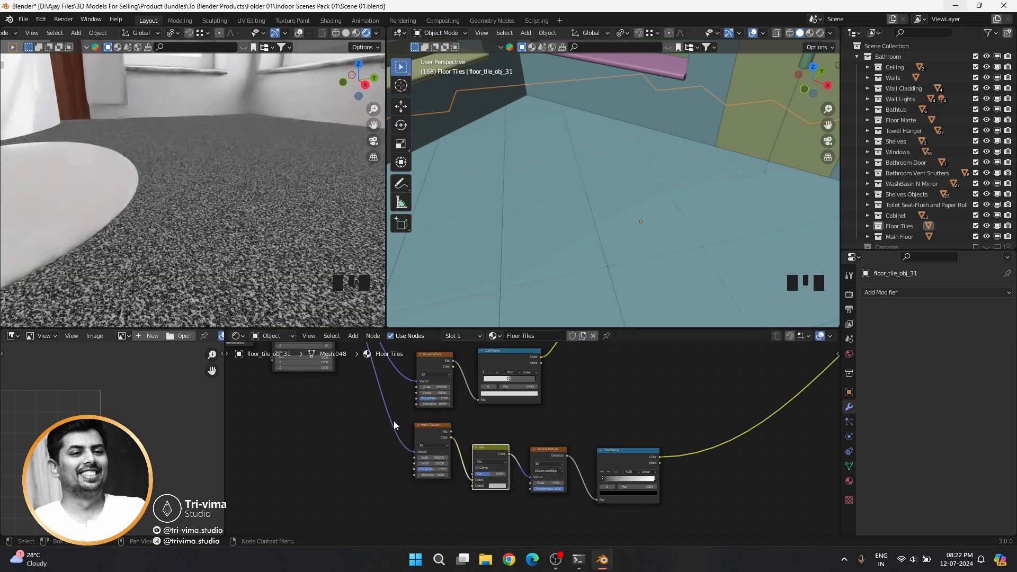
{"action": "right_click_drag", "start_coordinate": [394, 419], "coordinate": [390, 434], "text": "shift"}
{"action": "left_click_drag", "start_coordinate": [392, 423], "coordinate": [472, 485]}
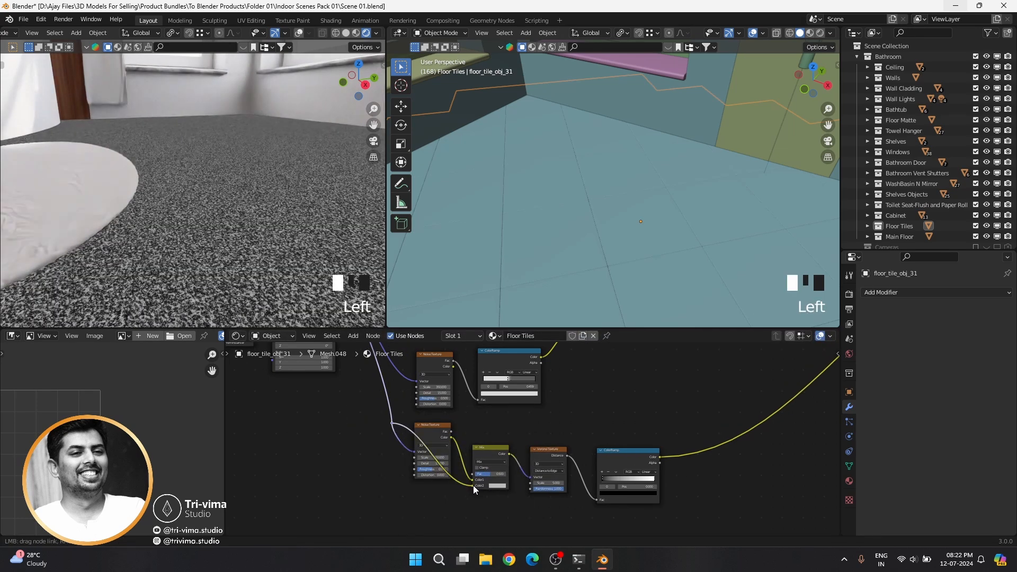
Step: Set the duplicated Noise Texture's Scale to 5 and the Mix node's Fac to about 0.333
{"action": "scroll", "coordinate": [473, 491], "scroll_direction": "up", "scroll_amount": 2}
{"action": "left_click", "coordinate": [404, 465]}
{"action": "type", "text": "5"}
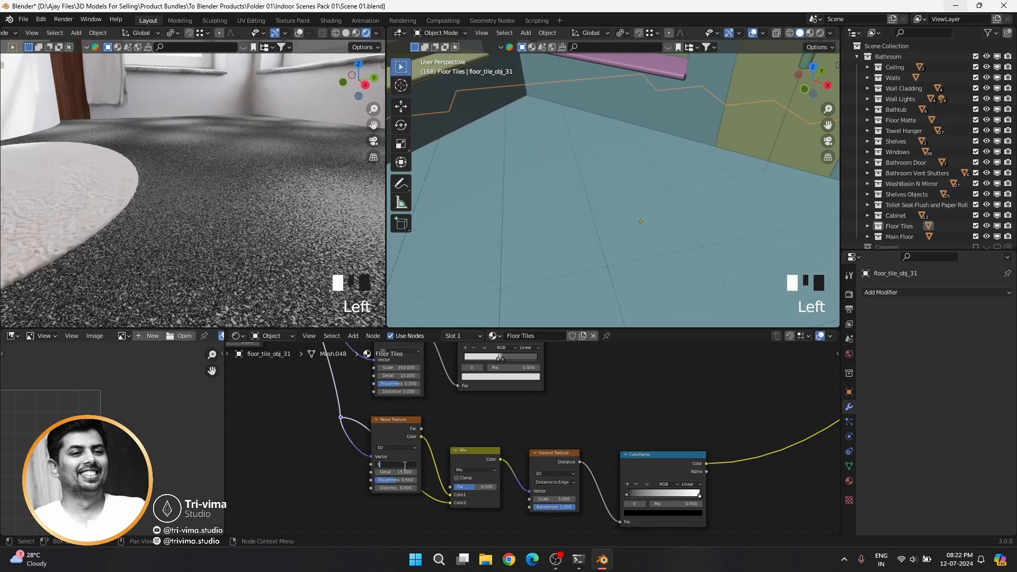
{"action": "key", "text": "Return"}
{"action": "scroll", "coordinate": [454, 504], "scroll_direction": "up", "scroll_amount": 4}
{"action": "mouse_move", "coordinate": [455, 504]}
{"action": "left_mouse_down"}
{"action": "mouse_move", "coordinate": [428, 504]}
{"action": "mouse_move", "coordinate": [435, 509]}
{"action": "mouse_move", "coordinate": [423, 517]}
{"action": "mouse_move", "coordinate": [442, 506]}
{"action": "left_mouse_up"}
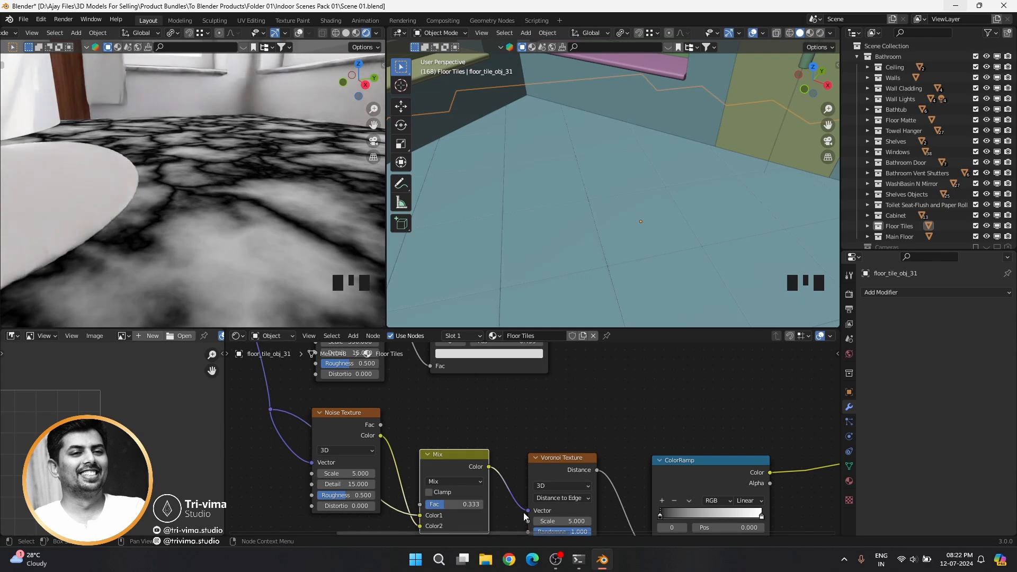
Step: Try a Voronoi Scale of 2.5, return it to 5, and move the ColorRamp's white stop to 0.027
{"action": "middle_click_drag", "start_coordinate": [556, 521], "coordinate": [456, 481]}
{"action": "left_click", "coordinate": [460, 481]}
{"action": "type", "text": "2.5"}
{"action": "key", "text": "Return"}
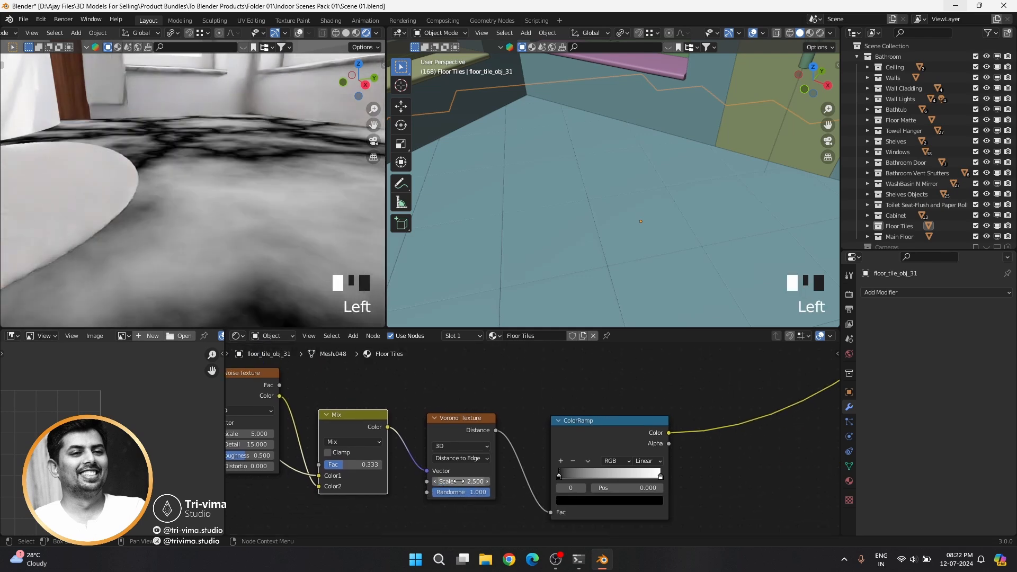
{"action": "type", "text": "5"}
{"action": "key", "text": "Return"}
{"action": "left_click_drag", "start_coordinate": [661, 476], "coordinate": [554, 479]}
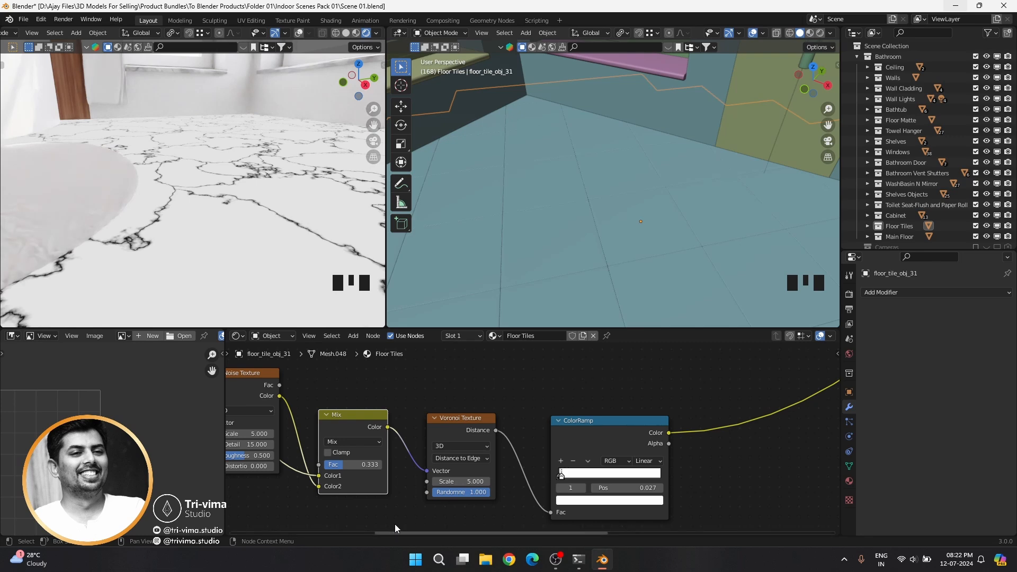
Step: Combine the Voronoi ColorRamp with the Musgrave and noise Multiply result in a new mix node and preview it
{"action": "scroll", "coordinate": [516, 460], "scroll_direction": "down", "scroll_amount": 5}
{"action": "middle_click_drag", "start_coordinate": [516, 460], "coordinate": [469, 409]}
{"action": "left_click", "coordinate": [470, 409], "text": "ctrl+shift"}
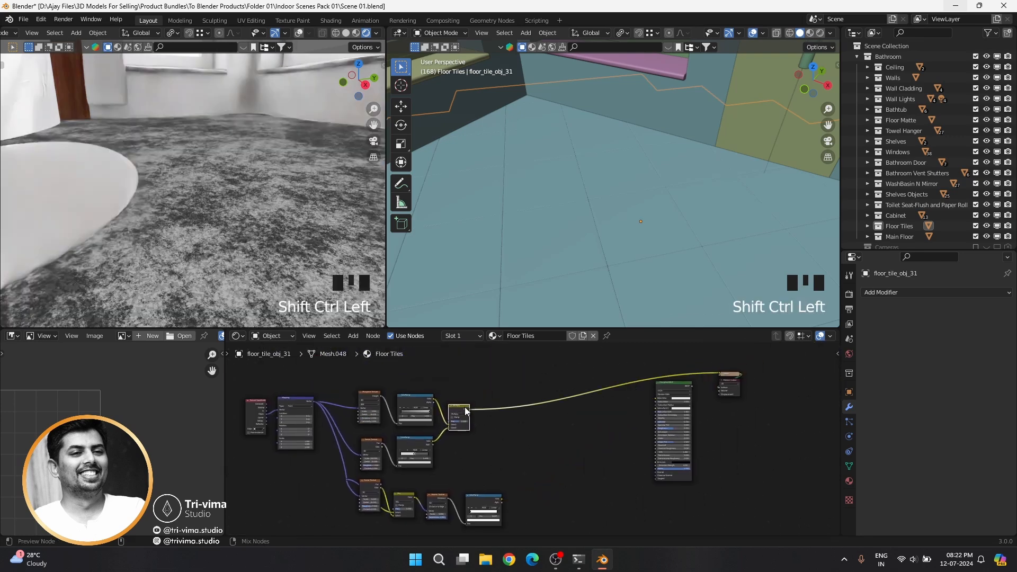
{"action": "left_click_drag", "start_coordinate": [476, 509], "coordinate": [493, 427]}
{"action": "left_click", "coordinate": [504, 409]}
{"action": "scroll", "coordinate": [495, 435], "scroll_direction": "up", "scroll_amount": 12}
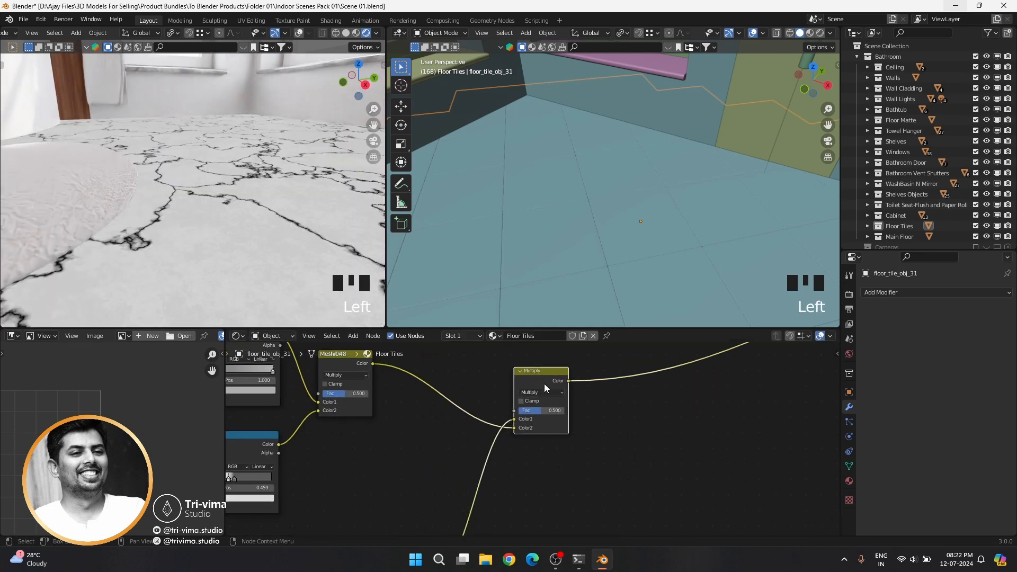
Step: Switch the new mix node's blend mode to Linear Light and raise its Fac
{"action": "left_click", "coordinate": [545, 389]}
{"action": "left_click", "coordinate": [539, 310]}
{"action": "left_click_drag", "start_coordinate": [533, 414], "coordinate": [557, 414]}
Step: Move the Voronoi ColorRamp's white stop to 0.005 and set the Voronoi Texture's Scale to 15
{"action": "middle_click_drag", "start_coordinate": [555, 500], "coordinate": [501, 493]}
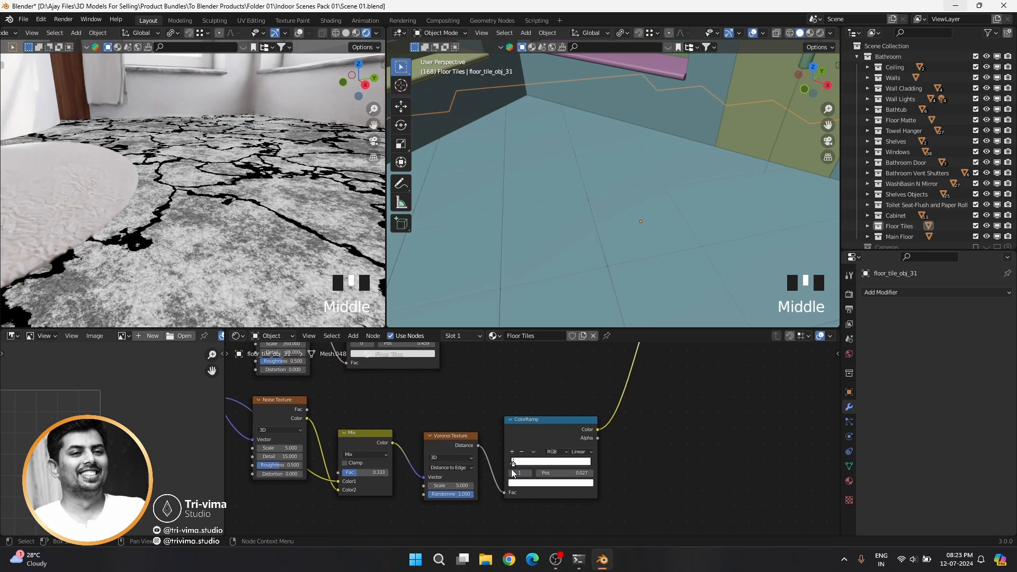
{"action": "scroll", "coordinate": [497, 492], "scroll_direction": "up", "scroll_amount": 9}
{"action": "left_click", "coordinate": [489, 488]}
{"action": "left_click_drag", "start_coordinate": [490, 490], "coordinate": [487, 483]}
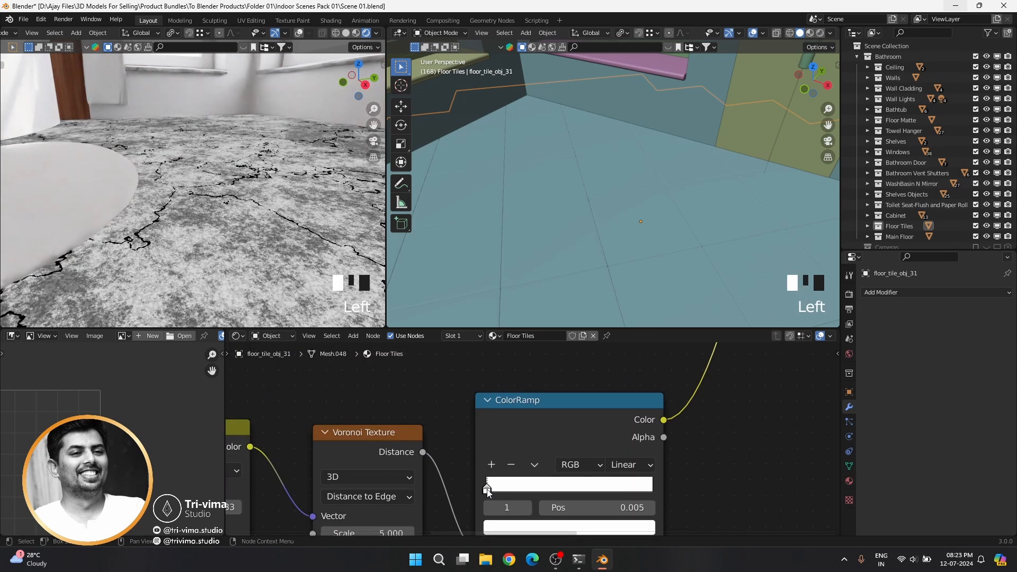
{"action": "middle_click_drag", "start_coordinate": [379, 507], "coordinate": [394, 474]}
{"action": "left_click", "coordinate": [392, 496]}
{"action": "type", "text": "15"}
{"action": "key", "text": "Return"}
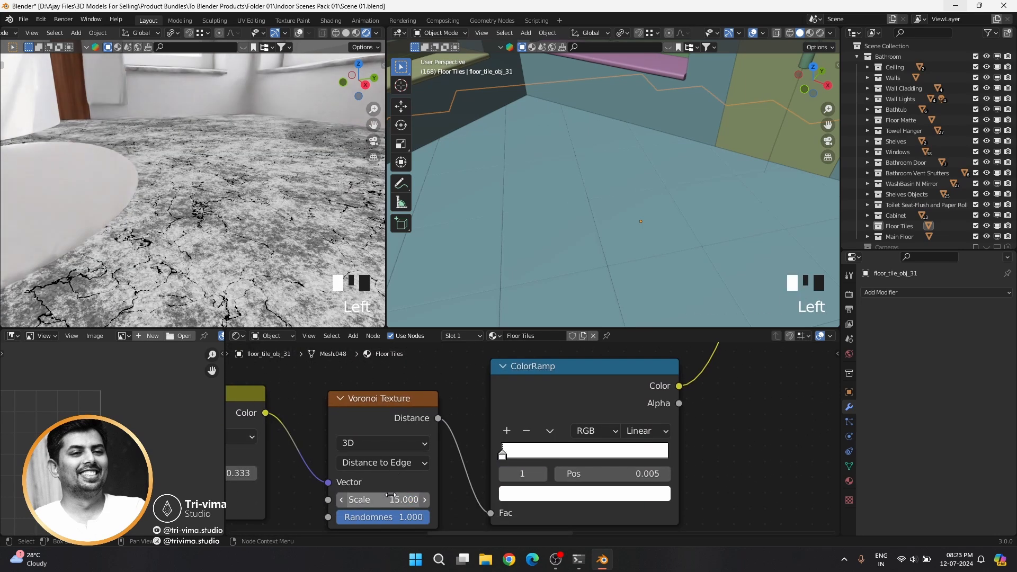
Step: Lower the Linear Light node's Fac to about 0.172 to soften the cracks
{"action": "middle_click_drag", "start_coordinate": [664, 457], "coordinate": [262, 408]}
{"action": "left_click_drag", "start_coordinate": [445, 416], "coordinate": [393, 416], "text": "shift"}
{"action": "scroll", "coordinate": [526, 421], "scroll_direction": "down", "scroll_amount": 12}
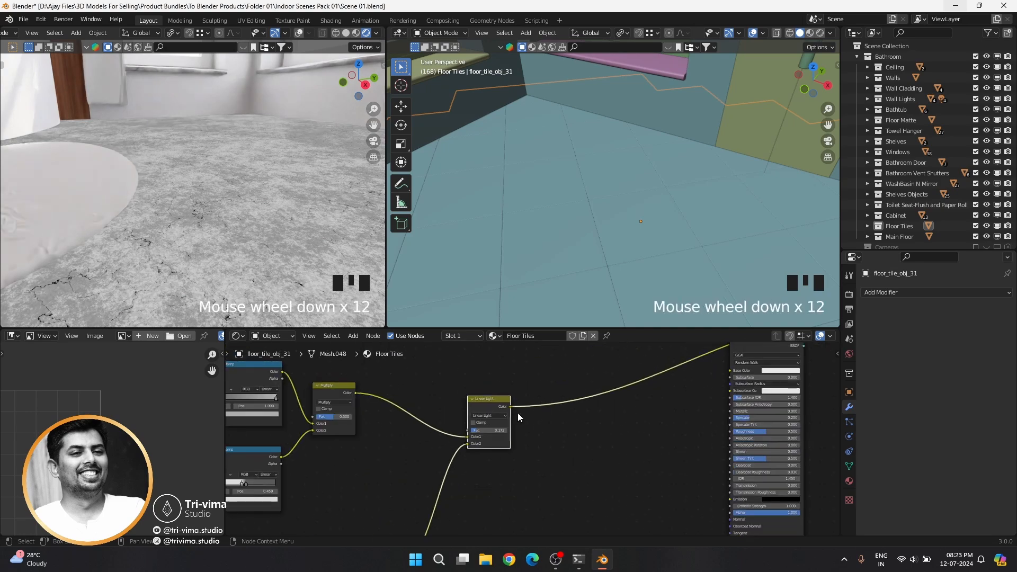
Step: Connect the Linear Light colour to the Principled BSDF's Base Color and route the shader to the Material Output
{"action": "left_click", "coordinate": [715, 369]}
{"action": "middle_click_drag", "start_coordinate": [714, 368], "coordinate": [510, 457]}
{"action": "left_click", "coordinate": [611, 460], "text": "ctrl+shift"}
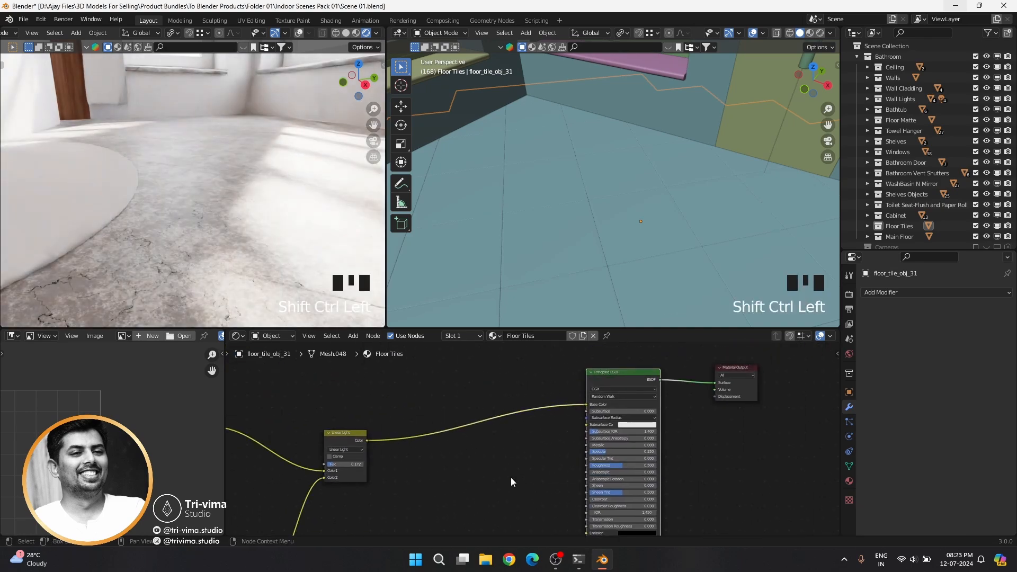
Step: Add a Mix node between the Linear Light node and the Principled BSDF, using the Linear Light colour as its Fac
{"action": "middle_click_drag", "start_coordinate": [472, 493], "coordinate": [539, 500]}
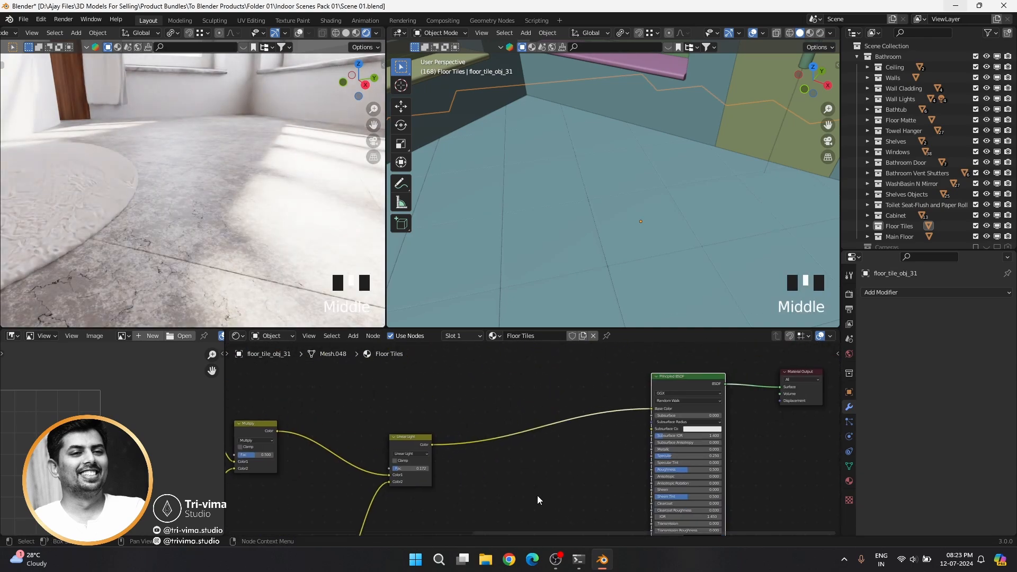
{"action": "left_click", "coordinate": [404, 440]}
{"action": "key", "text": "shift+s"}
{"action": "key", "text": "shift+a"}
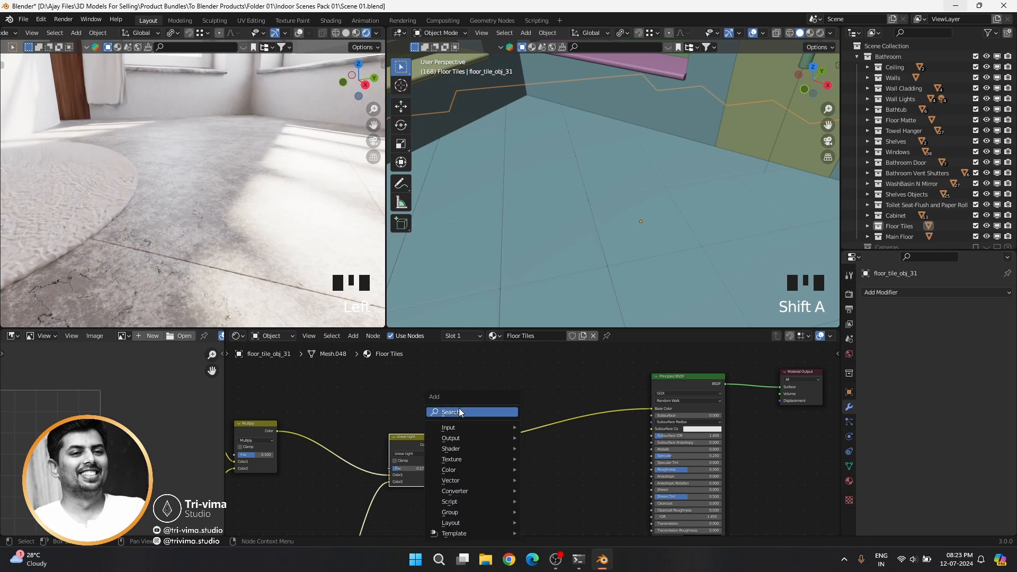
{"action": "type", "text": "mix"}
{"action": "key", "text": "Return"}
{"action": "left_click", "coordinate": [479, 437]}
{"action": "scroll", "coordinate": [396, 498], "scroll_direction": "up", "scroll_amount": 9}
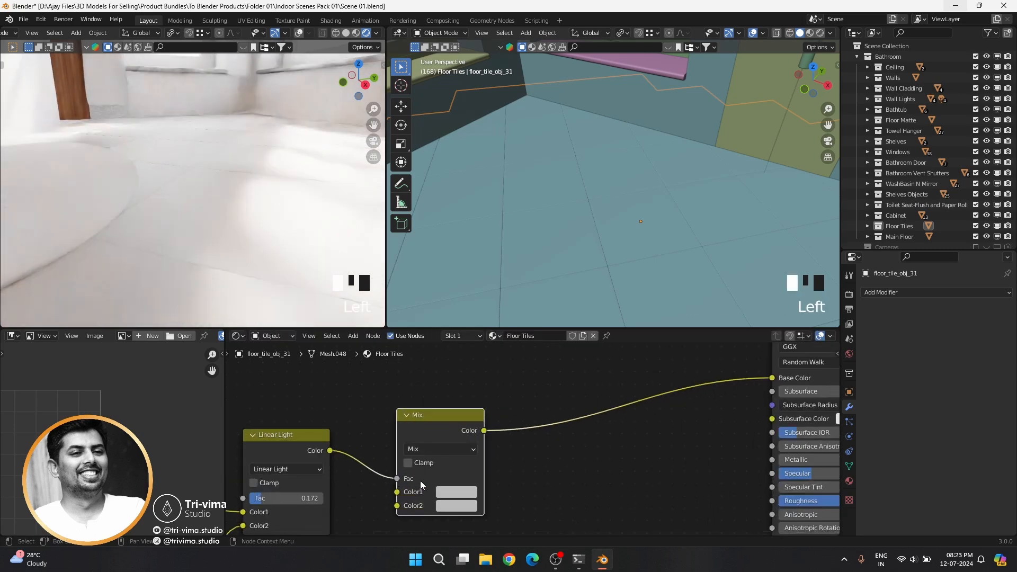
Step: Set the new Mix node to Multiply and darken its Color1 and Color2 to dark greys
{"action": "left_click", "coordinate": [421, 448]}
{"action": "left_click", "coordinate": [423, 403]}
{"action": "left_click", "coordinate": [456, 492]}
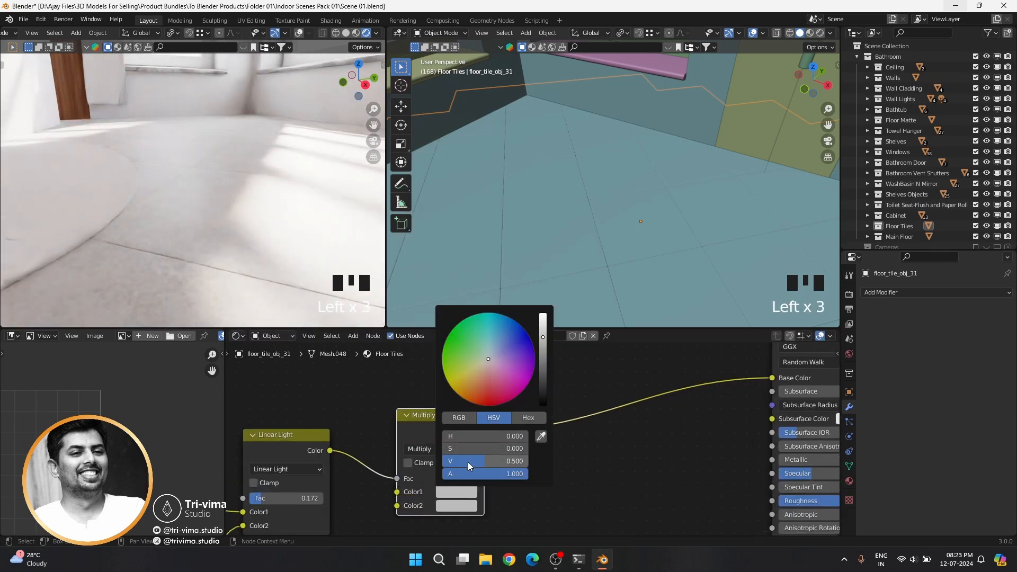
{"action": "left_click_drag", "start_coordinate": [469, 462], "coordinate": [445, 475]}
{"action": "left_click", "coordinate": [456, 506]}
{"action": "scroll", "coordinate": [565, 466], "scroll_direction": "down", "scroll_amount": 4}
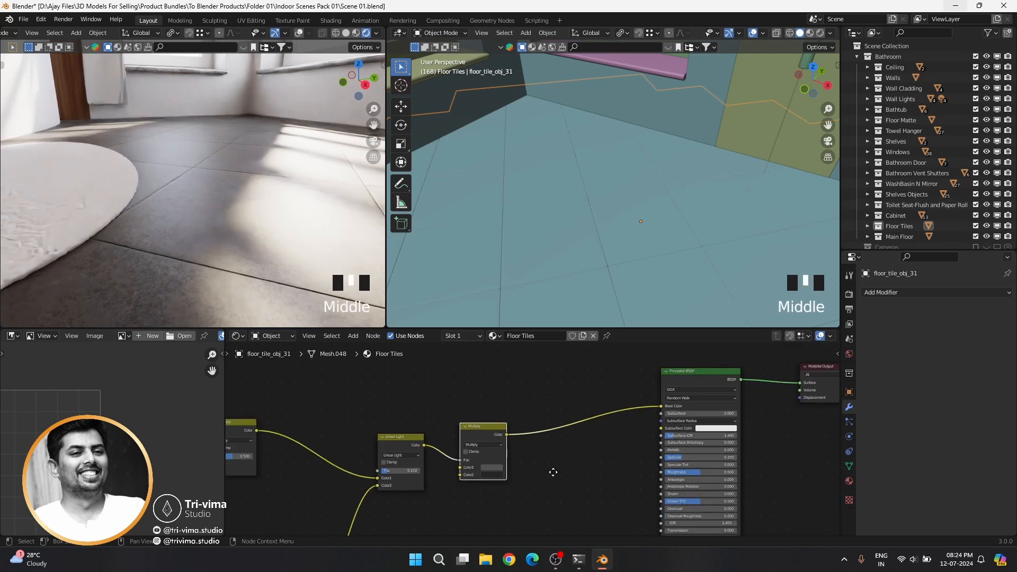
Step: Add a Bump node below the colour nodes and connect it to the Principled BSDF's Normal input
{"action": "middle_click_drag", "start_coordinate": [565, 466], "coordinate": [502, 462]}
{"action": "key", "text": "shift+a"}
{"action": "left_click", "coordinate": [462, 410]}
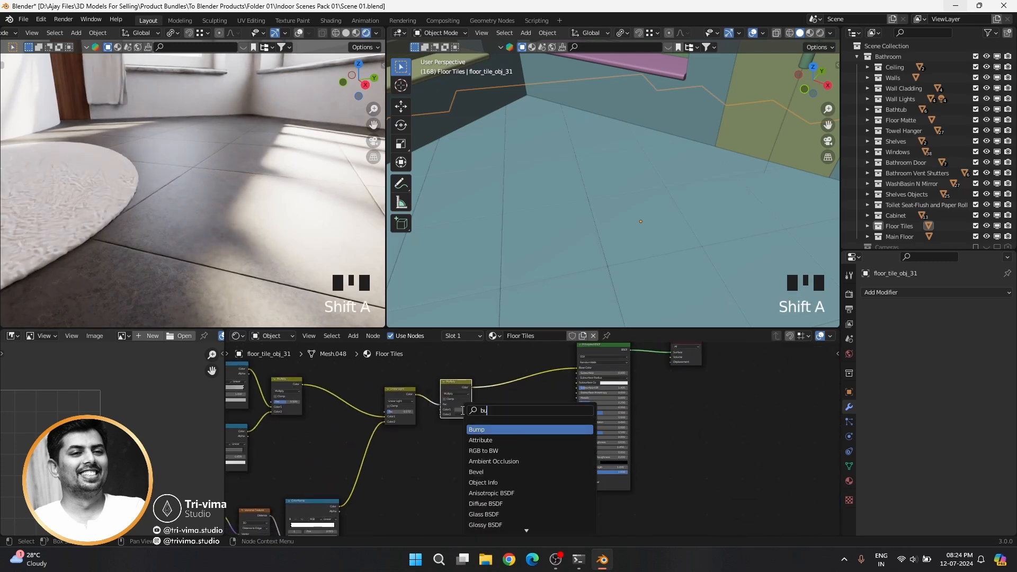
{"action": "type", "text": "bump"}
{"action": "key", "text": "Return"}
{"action": "left_click", "coordinate": [554, 500]}
{"action": "scroll", "coordinate": [553, 499], "scroll_direction": "up", "scroll_amount": 6}
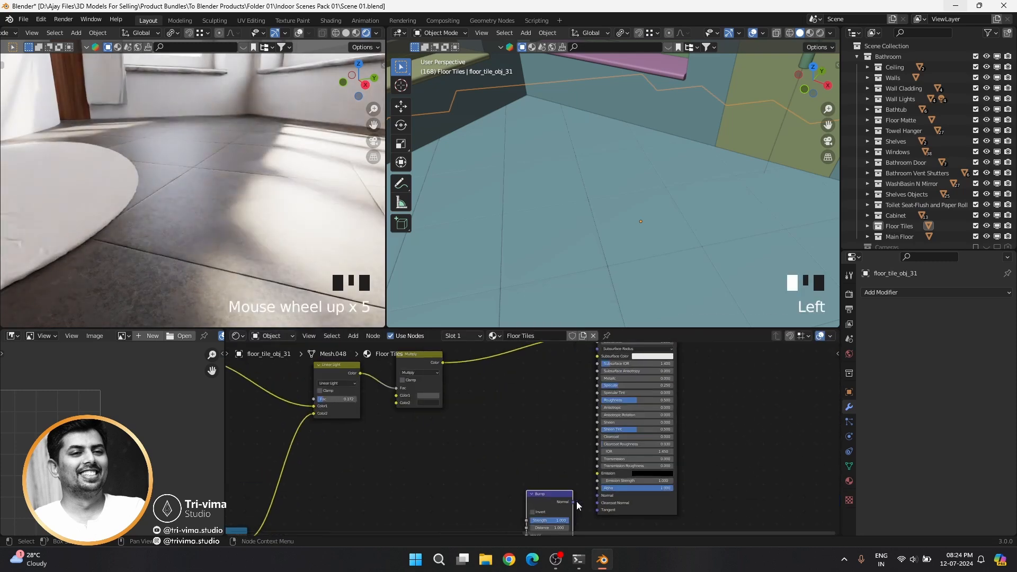
Step: Set both the Strength and the Distance of the Bump node to 0.1
{"action": "middle_click_drag", "start_coordinate": [554, 499], "coordinate": [546, 448]}
{"action": "scroll", "coordinate": [503, 434], "scroll_direction": "up", "scroll_amount": 3}
{"action": "left_click", "coordinate": [496, 425]}
{"action": "type", "text": "0.1"}
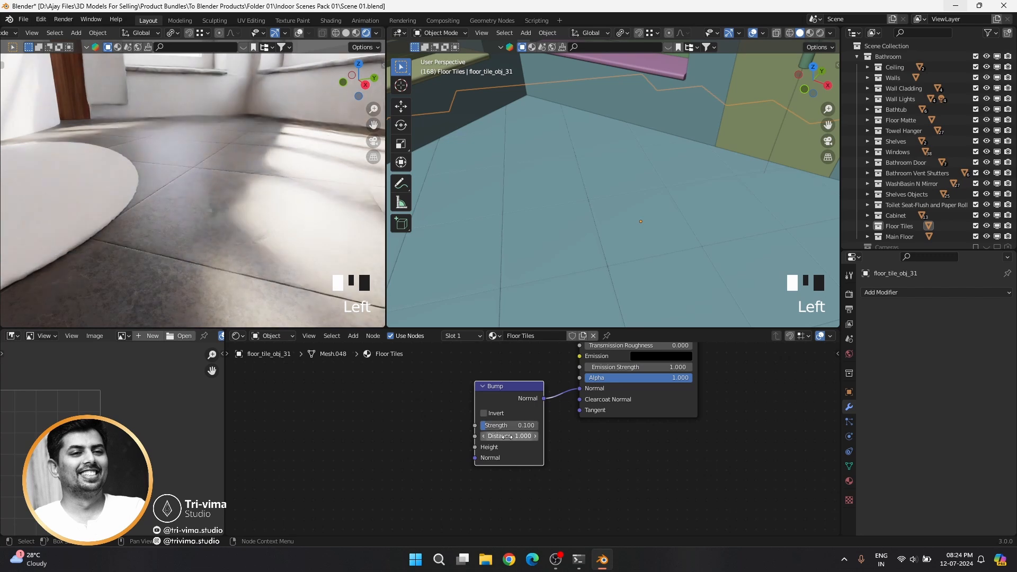
{"action": "double_click", "coordinate": [508, 436]}
{"action": "type", "text": "0.1"}
{"action": "key", "text": "Return"}
Step: Connect the Linear Light colour to the Bump node's Height and reposition the Bump node
{"action": "middle_click_drag", "start_coordinate": [362, 483], "coordinate": [450, 500]}
{"action": "scroll", "coordinate": [421, 460], "scroll_direction": "down", "scroll_amount": 11}
{"action": "left_click_drag", "start_coordinate": [524, 501], "coordinate": [494, 504]}
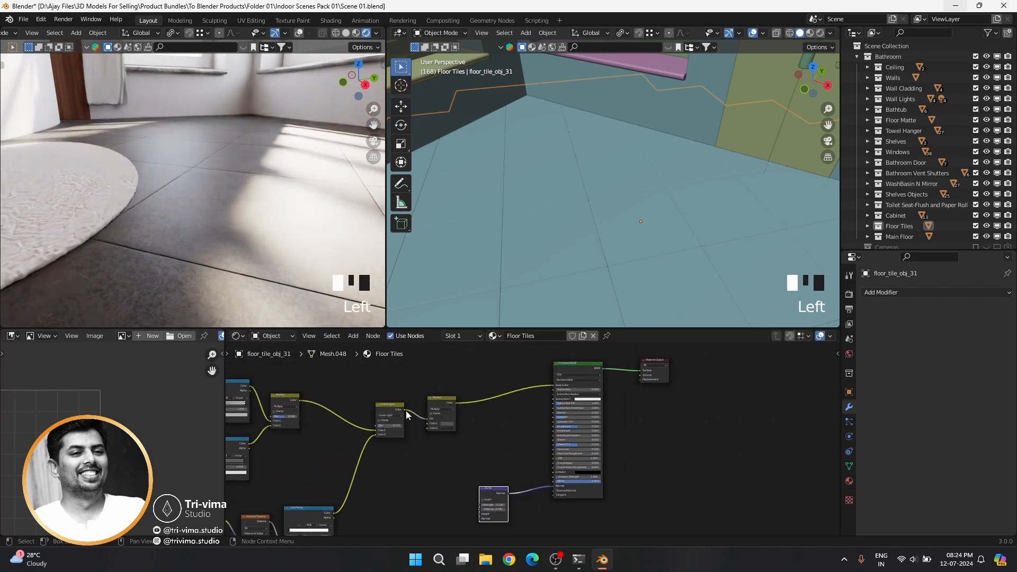
{"action": "left_click_drag", "start_coordinate": [404, 409], "coordinate": [431, 478]}
{"action": "left_click_drag", "start_coordinate": [473, 512], "coordinate": [480, 513]}
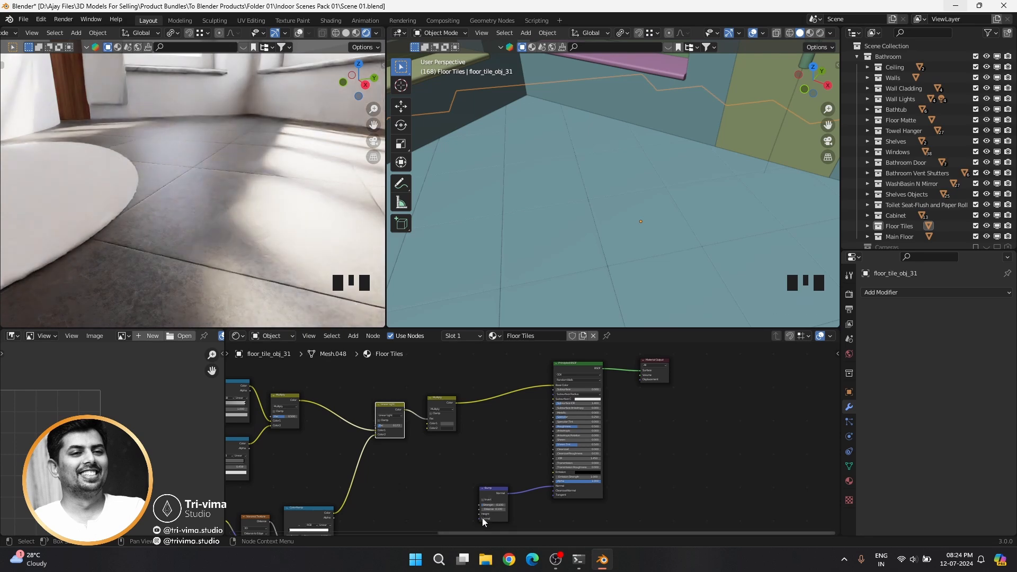
{"action": "left_click", "coordinate": [482, 516]}
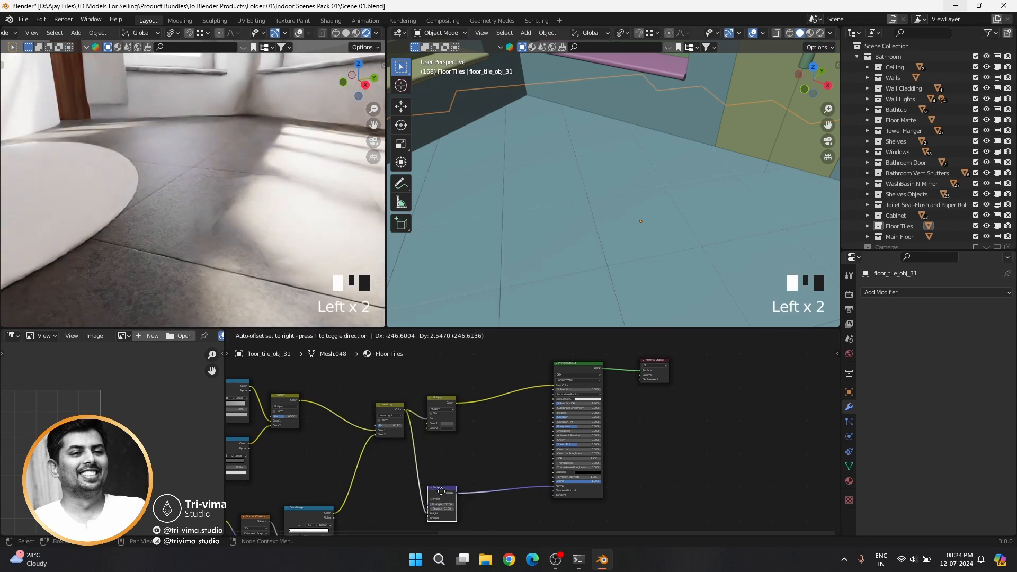
Step: Duplicate the Bump node, chain it before the Principled Normal, and feed the Voronoi ColorRamp into its Height
{"action": "key", "text": "shift+d"}
{"action": "left_click", "coordinate": [406, 483]}
{"action": "middle_click_drag", "start_coordinate": [311, 445], "coordinate": [392, 423]}
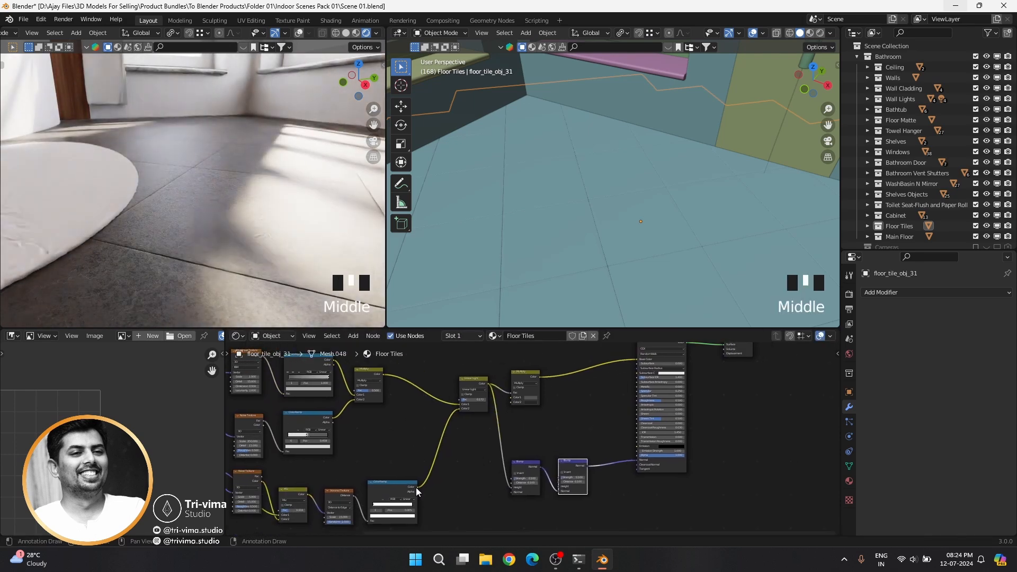
{"action": "left_click_drag", "start_coordinate": [418, 488], "coordinate": [559, 486]}
Step: Set the second Bump node's Strength to 0.25 and inspect the cracks up close on the floor
{"action": "scroll", "coordinate": [558, 504], "scroll_direction": "up", "scroll_amount": 5}
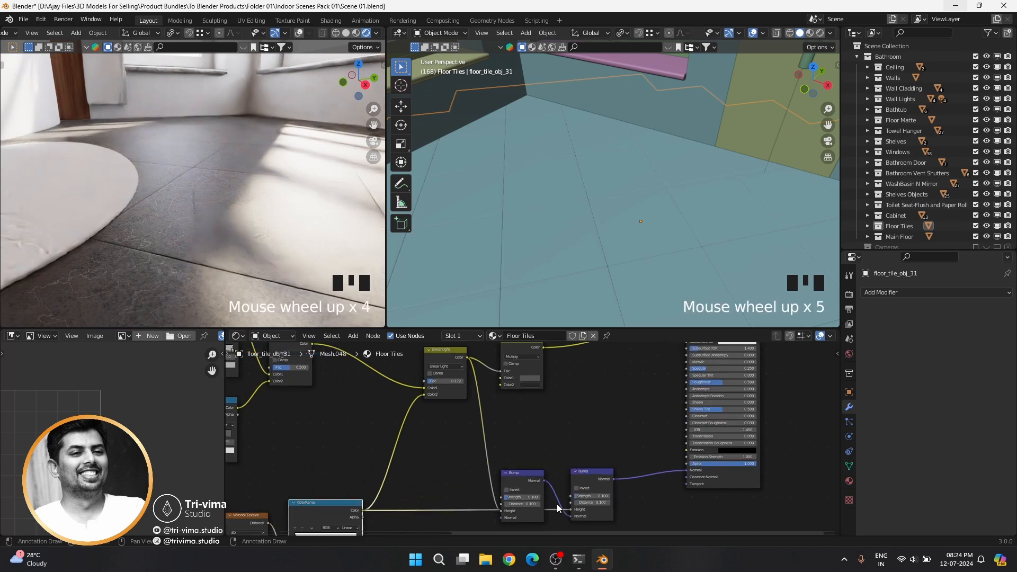
{"action": "double_click", "coordinate": [581, 496]}
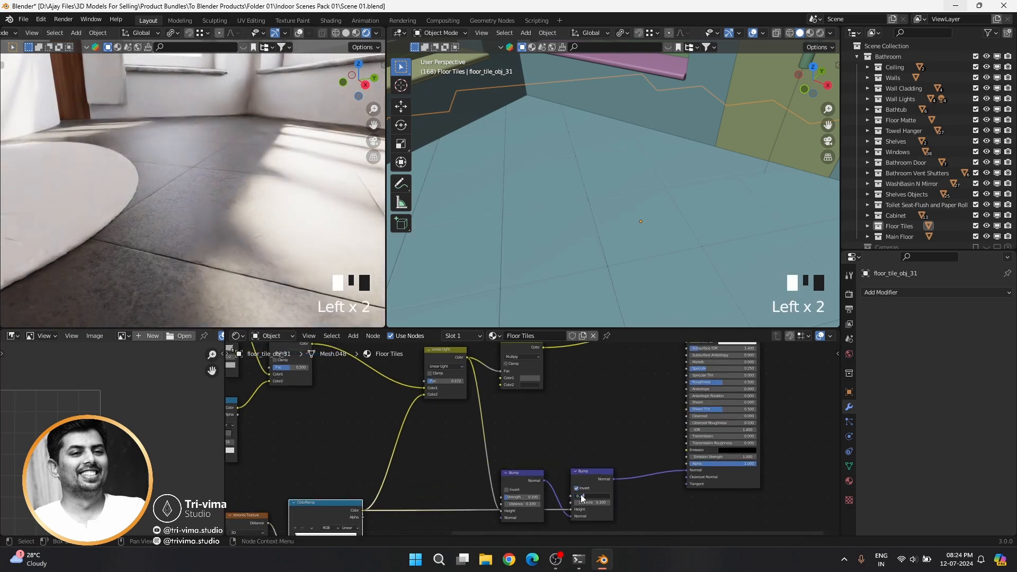
{"action": "type", "text": "0.25"}
{"action": "key", "text": "Return"}
{"action": "scroll", "coordinate": [146, 260], "scroll_direction": "up", "scroll_amount": 3}
{"action": "scroll", "coordinate": [147, 260], "scroll_direction": "down", "scroll_amount": 2}
{"action": "middle_click_drag", "start_coordinate": [146, 260], "coordinate": [149, 259], "text": "shift"}
{"action": "left_click", "coordinate": [439, 480]}
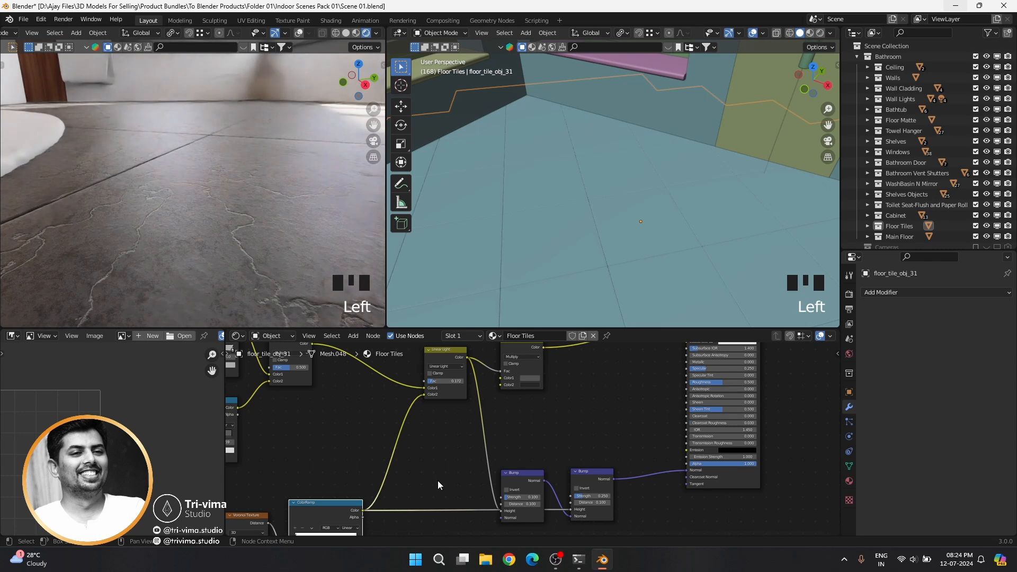
Step: Duplicate the Multiply node and insert the copy between the original and the Principled BSDF's Base Color, with a black Color2
{"action": "middle_click_drag", "start_coordinate": [431, 478], "coordinate": [403, 532]}
{"action": "scroll", "coordinate": [485, 426], "scroll_direction": "up", "scroll_amount": 4}
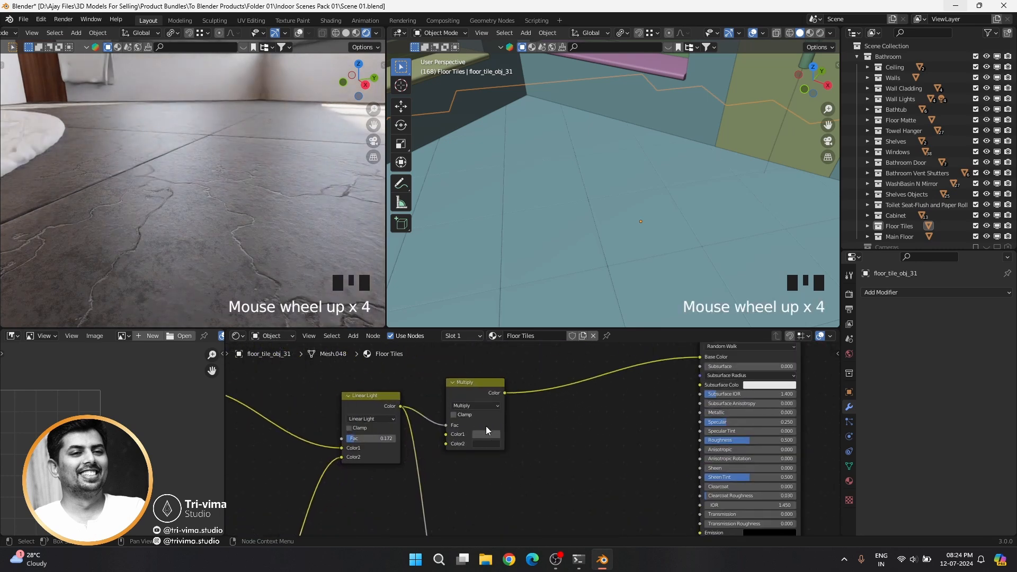
{"action": "key", "text": "shift+d"}
{"action": "left_click", "coordinate": [572, 445]}
{"action": "left_click", "coordinate": [573, 442]}
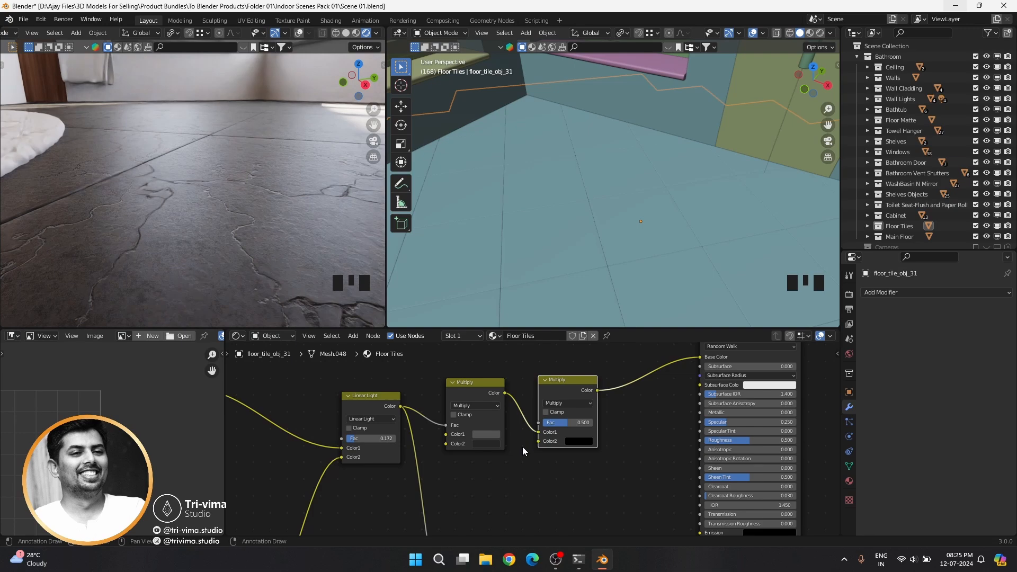
Step: Copy colour swatches between the Multiply nodes so the first one has a black Color1 and a grey Color2
{"action": "key", "text": "ctrl+c"}
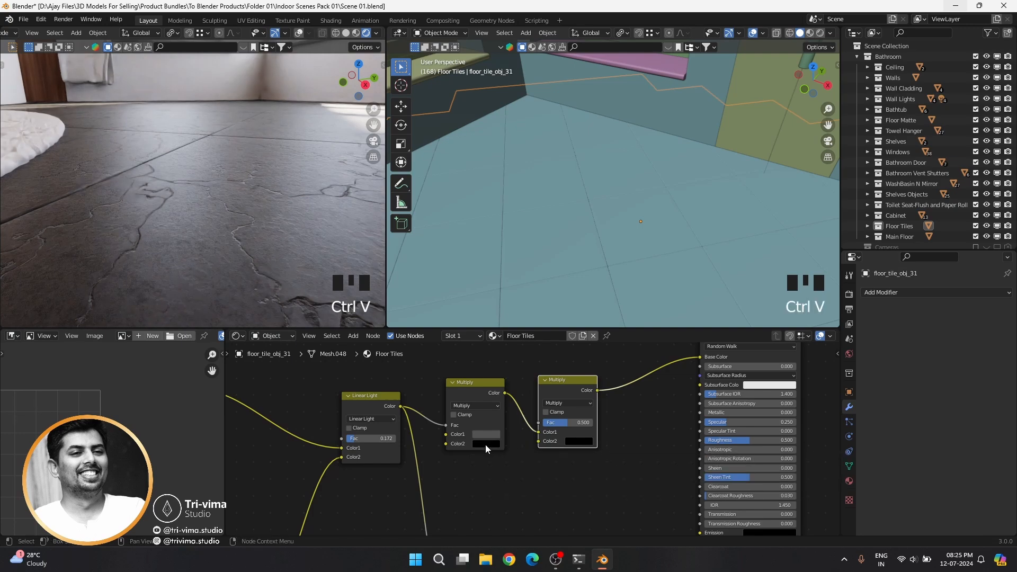
{"action": "key", "text": "ctrl+c"}
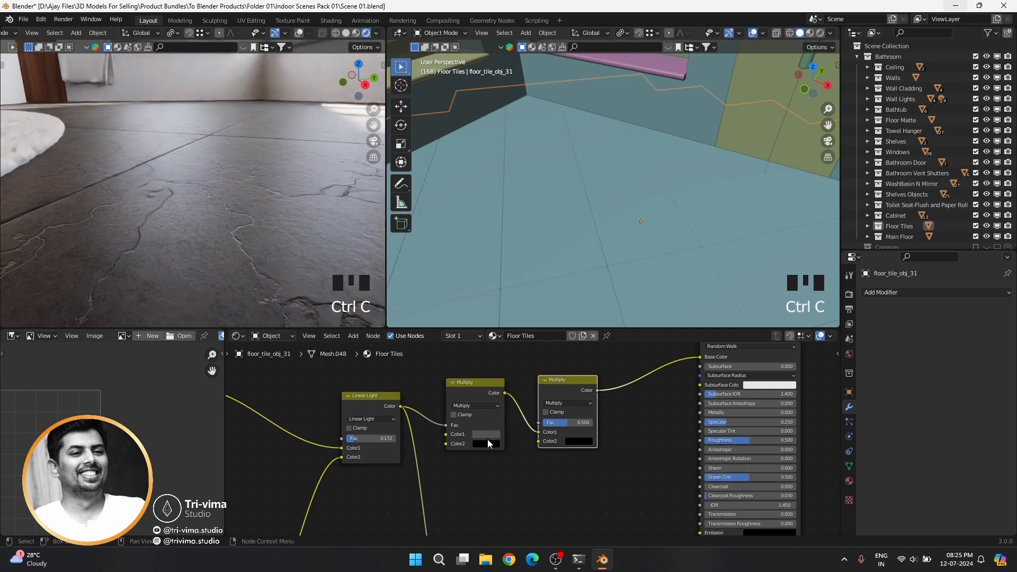
{"action": "left_click_drag", "start_coordinate": [487, 443], "coordinate": [486, 434]}
{"action": "key", "text": "ctrl+v"}
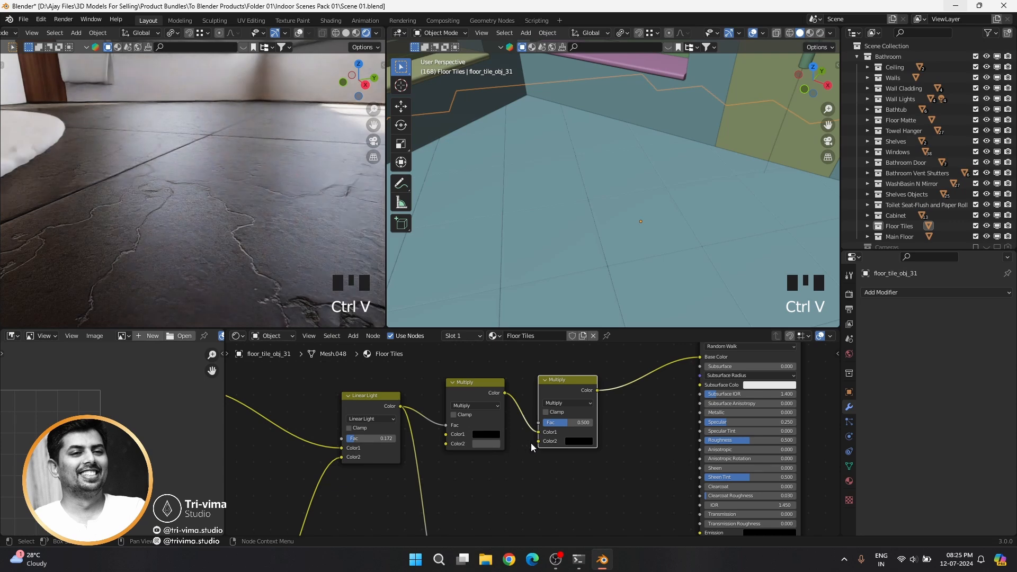
Step: Copy colour swatches so the first Multiply node has a dark grey Color1 and black Color2, and the second a grey Color2
{"action": "key", "text": "ctrl+v"}
{"action": "left_click", "coordinate": [486, 434]}
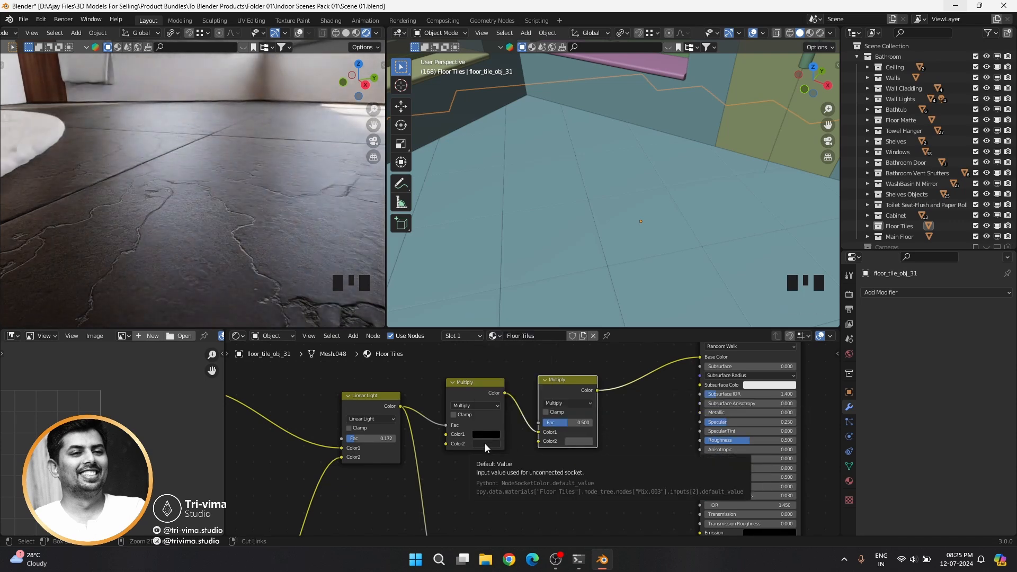
{"action": "key", "text": "ctrl+c"}
{"action": "left_click_drag", "start_coordinate": [484, 435], "coordinate": [484, 444]}
{"action": "key", "text": "ctrl+v"}
{"action": "left_click", "coordinate": [338, 389]}
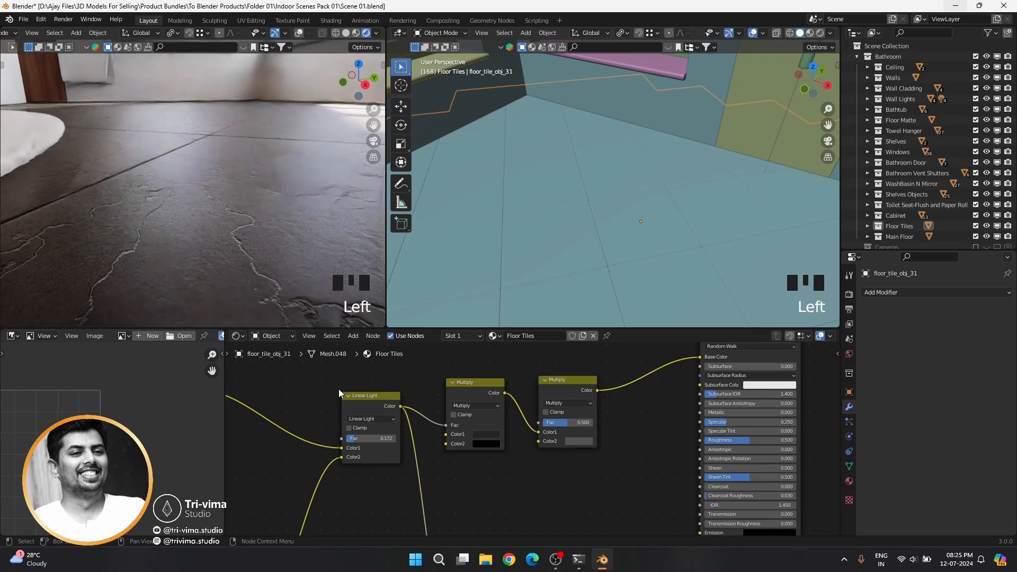
{"action": "scroll", "coordinate": [494, 482], "scroll_direction": "down", "scroll_amount": 4}
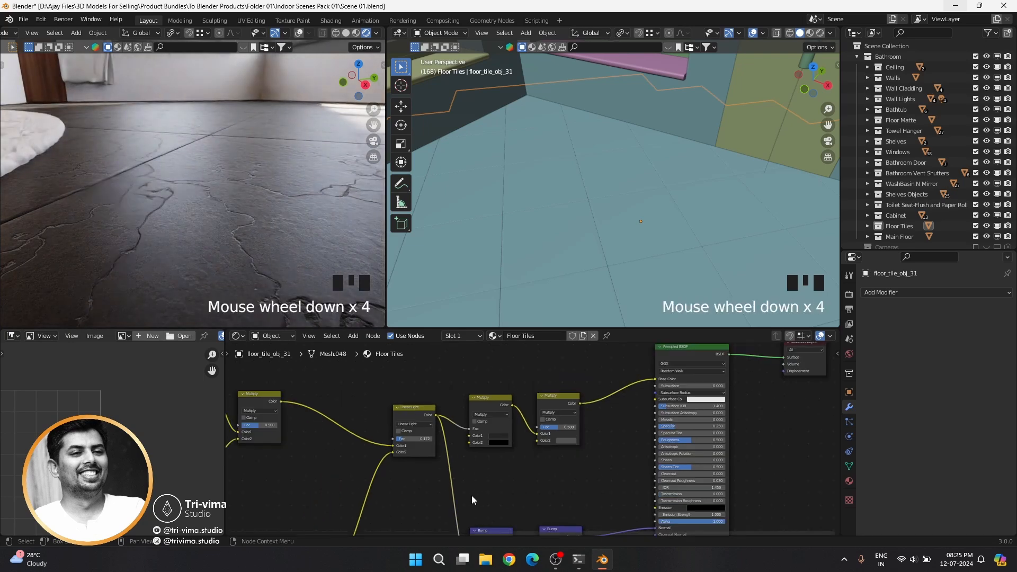
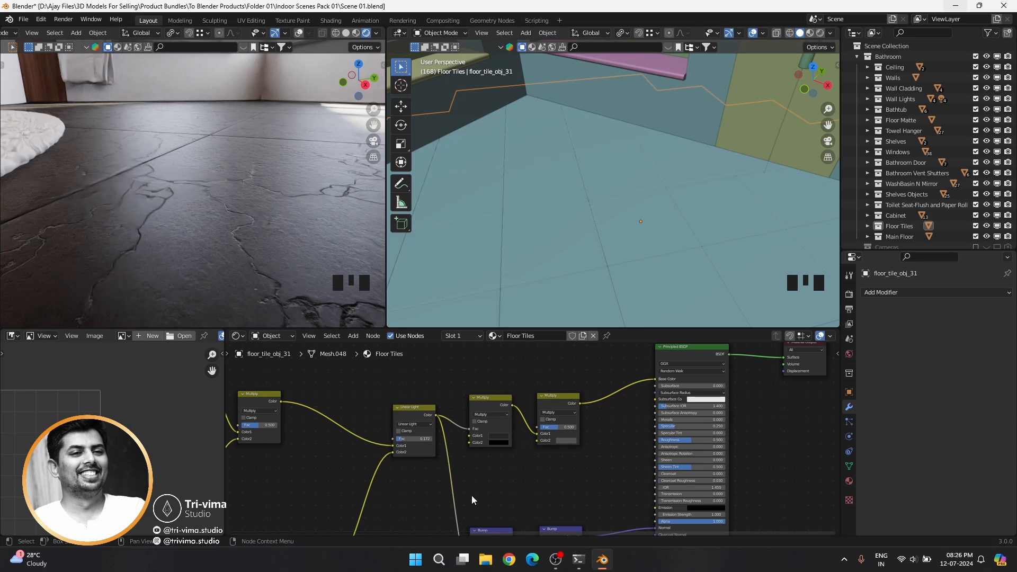
Step: Darken the second Multiply node's Color2 to black while checking the floor from a wider view
{"action": "scroll", "coordinate": [281, 249], "scroll_direction": "down", "scroll_amount": 3}
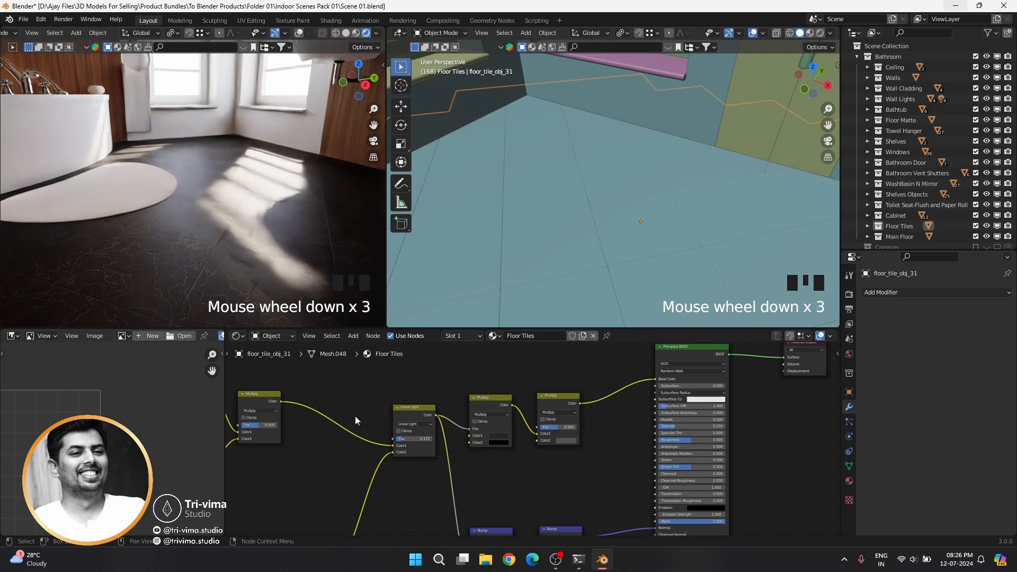
{"action": "middle_click_drag", "start_coordinate": [497, 485], "coordinate": [489, 434]}
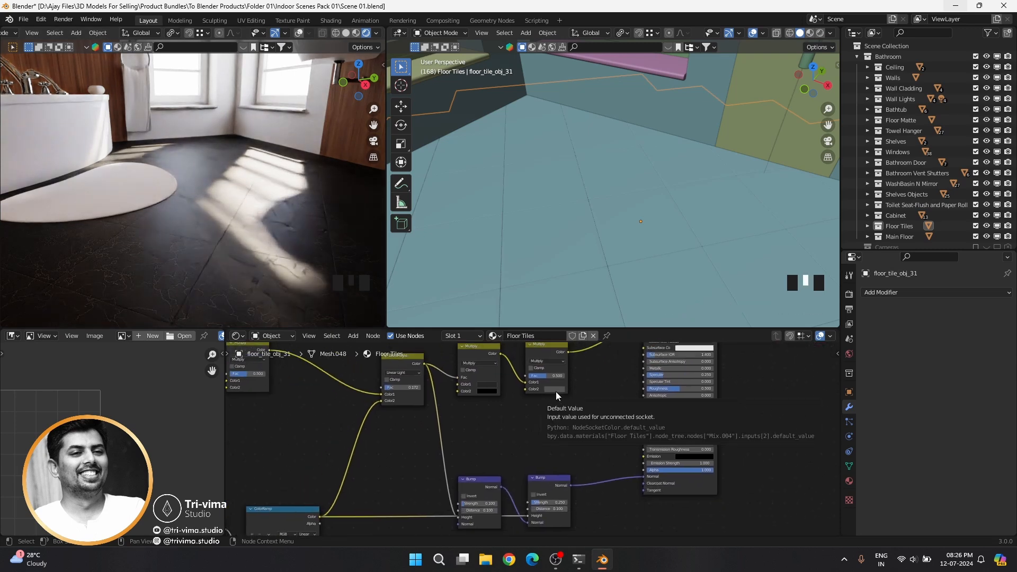
{"action": "left_click", "coordinate": [555, 392]}
{"action": "left_click", "coordinate": [597, 346]}
{"action": "scroll", "coordinate": [516, 402], "scroll_direction": "up", "scroll_amount": 5}
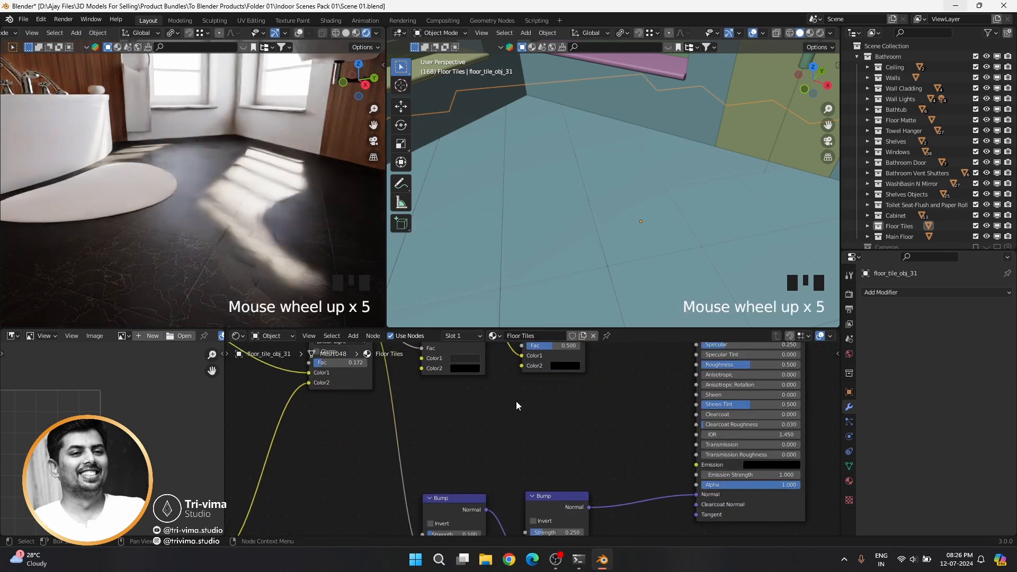
Step: Detach the second Multiply node from the chain and delete it, leaving the first one feeding the Base Color
{"action": "middle_click_drag", "start_coordinate": [517, 406], "coordinate": [495, 495]}
{"action": "left_click_drag", "start_coordinate": [525, 369], "coordinate": [533, 448], "text": "alt"}
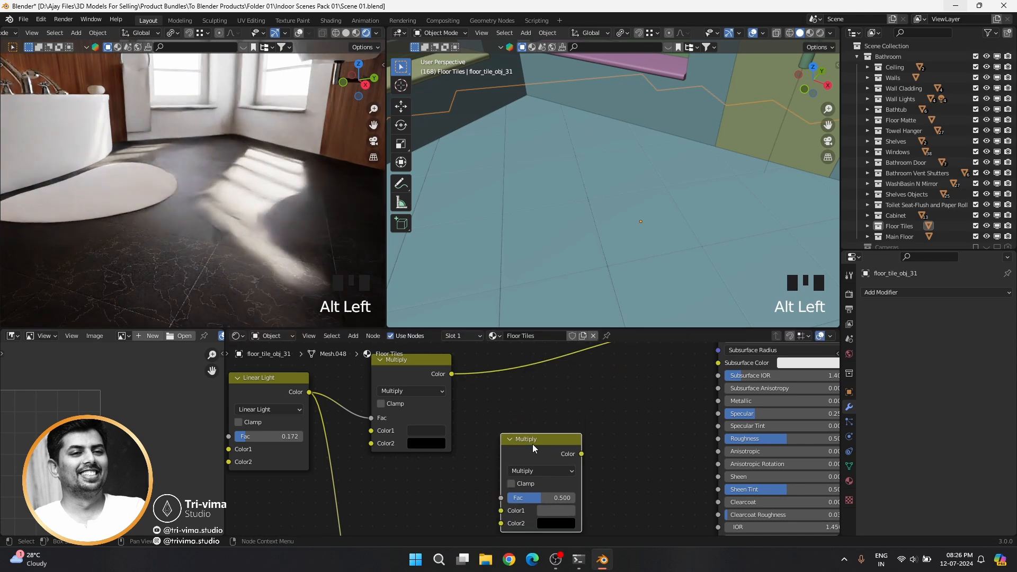
{"action": "key", "text": "x"}
Step: Try swapped colours with Clamp on the remaining Multiply node, undo that, and lighten its Color1 to a grey of value 0.139
{"action": "left_click", "coordinate": [418, 434]}
{"action": "left_click", "coordinate": [424, 431]}
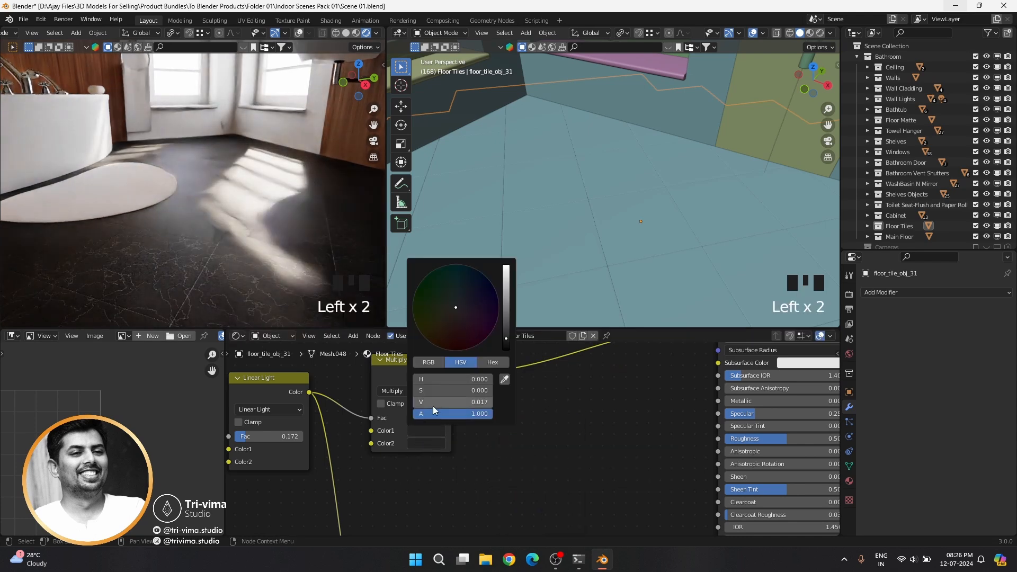
{"action": "left_click", "coordinate": [381, 404]}
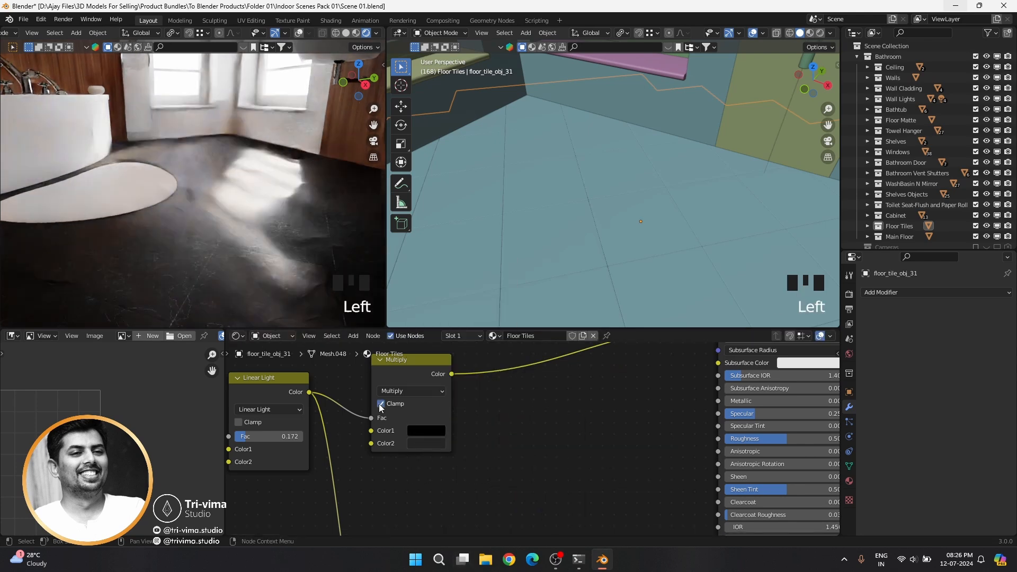
{"action": "key", "text": "ctrl+z"}
{"action": "key", "text": "ctrl+z"}
{"action": "left_click", "coordinate": [430, 430]}
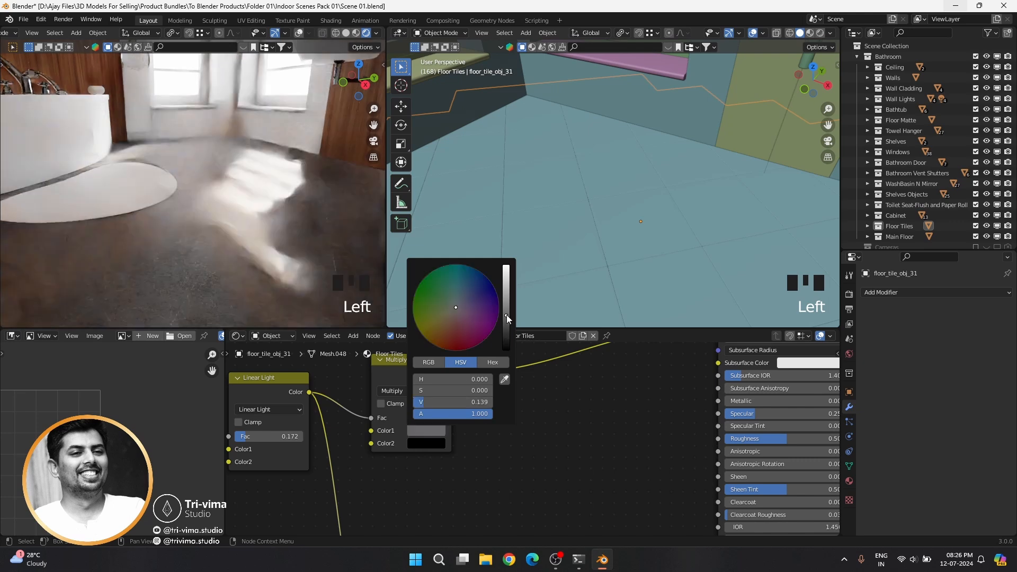
Step: Feed the Voronoi ColorRamp's Color output into the Multiply node's Color1
{"action": "scroll", "coordinate": [452, 477], "scroll_direction": "down", "scroll_amount": 6}
{"action": "middle_click_drag", "start_coordinate": [453, 478], "coordinate": [498, 421]}
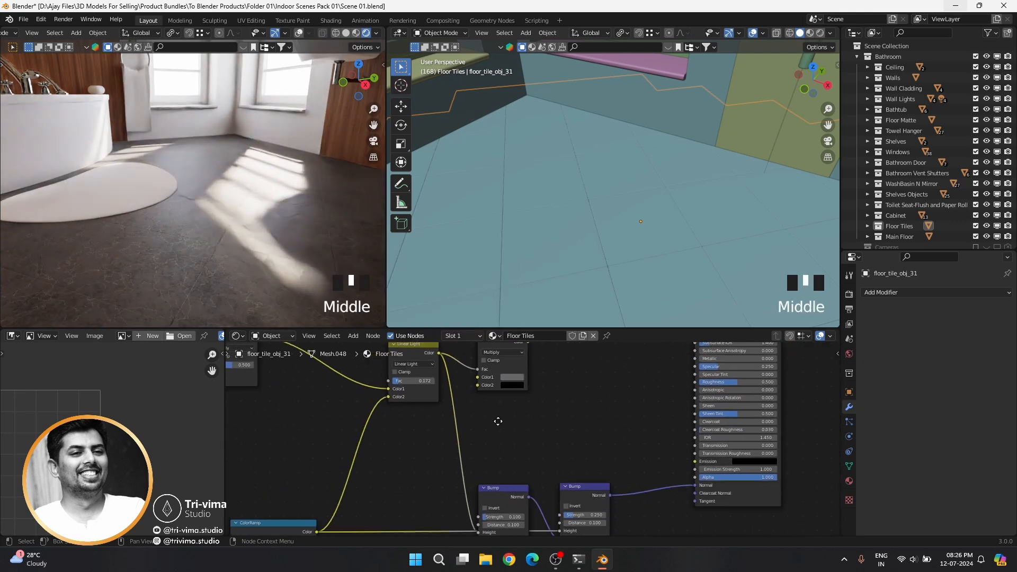
{"action": "left_click", "coordinate": [423, 427]}
{"action": "middle_click_drag", "start_coordinate": [534, 477], "coordinate": [395, 485]}
{"action": "left_click_drag", "start_coordinate": [467, 511], "coordinate": [594, 389]}
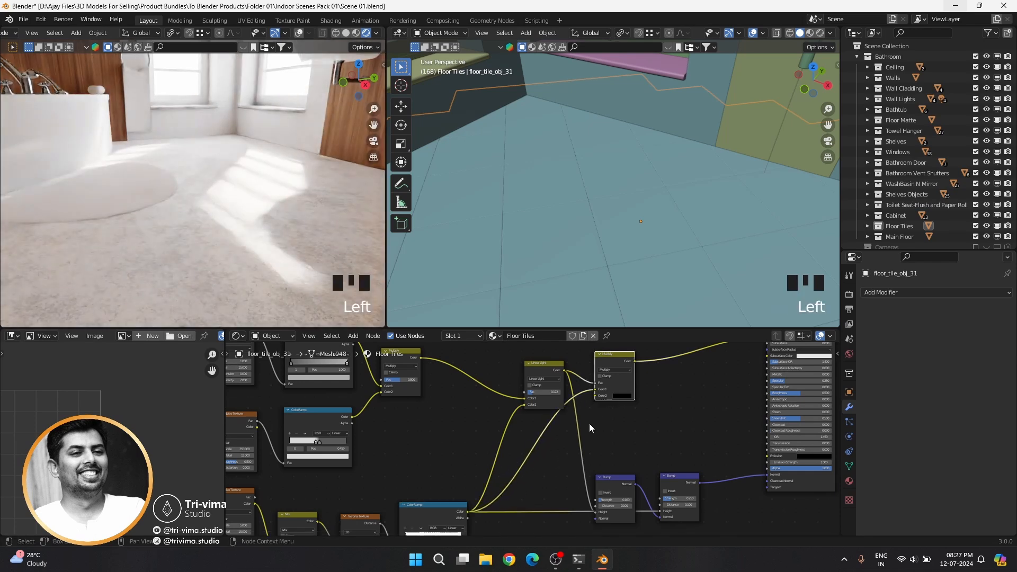
Step: Enable Clamp on the Multiply node, try Linear Light blending, and move the ColorRamp link from Color1 to Color2
{"action": "scroll", "coordinate": [594, 413], "scroll_direction": "up", "scroll_amount": 3}
{"action": "middle_click_drag", "start_coordinate": [605, 382], "coordinate": [455, 455]}
{"action": "scroll", "coordinate": [435, 424], "scroll_direction": "up", "scroll_amount": 2}
{"action": "left_click", "coordinate": [422, 389]}
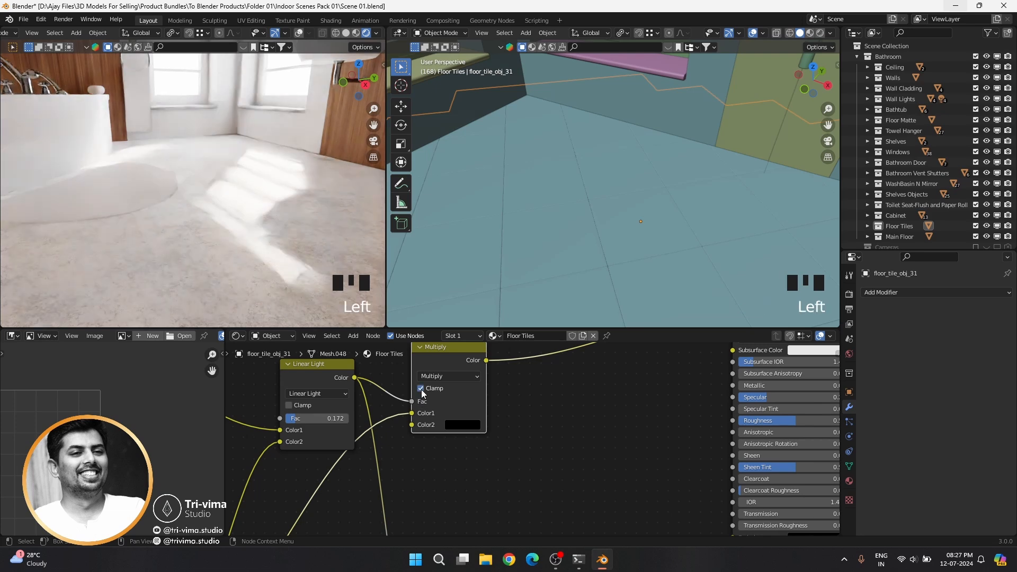
{"action": "left_click", "coordinate": [449, 376]}
{"action": "left_click", "coordinate": [448, 231]}
{"action": "left_click_drag", "start_coordinate": [411, 414], "coordinate": [408, 426]}
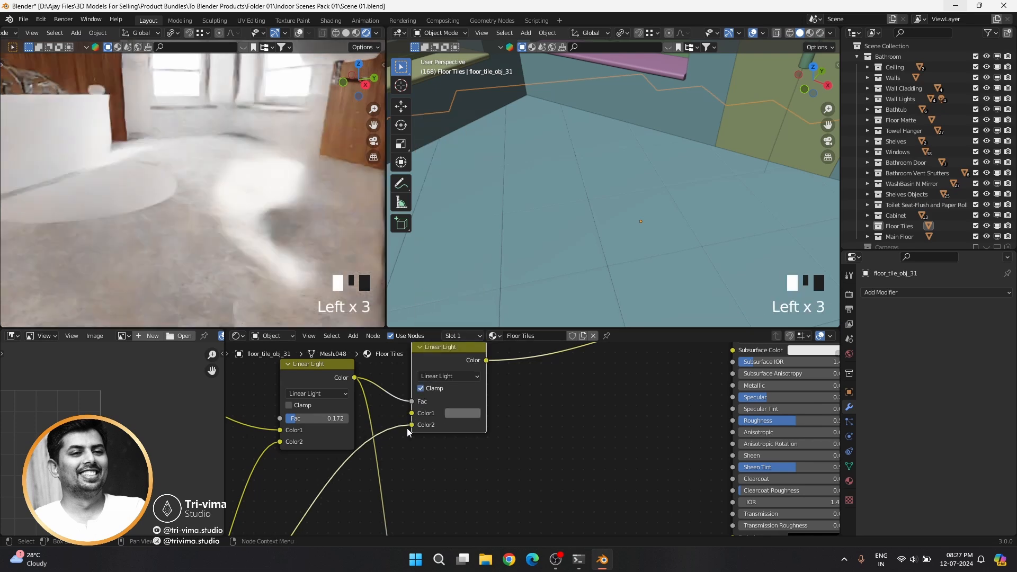
Step: Change the last colour node's blending mode to Mix, with a dark grey Color1 and a lighter grey Color2
{"action": "left_click", "coordinate": [449, 376]}
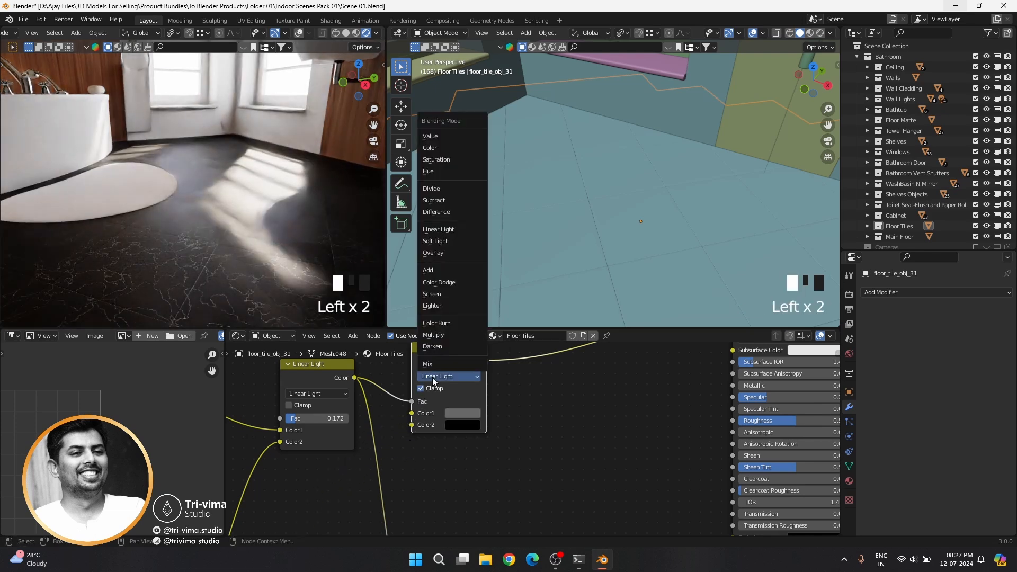
{"action": "left_click", "coordinate": [430, 364]}
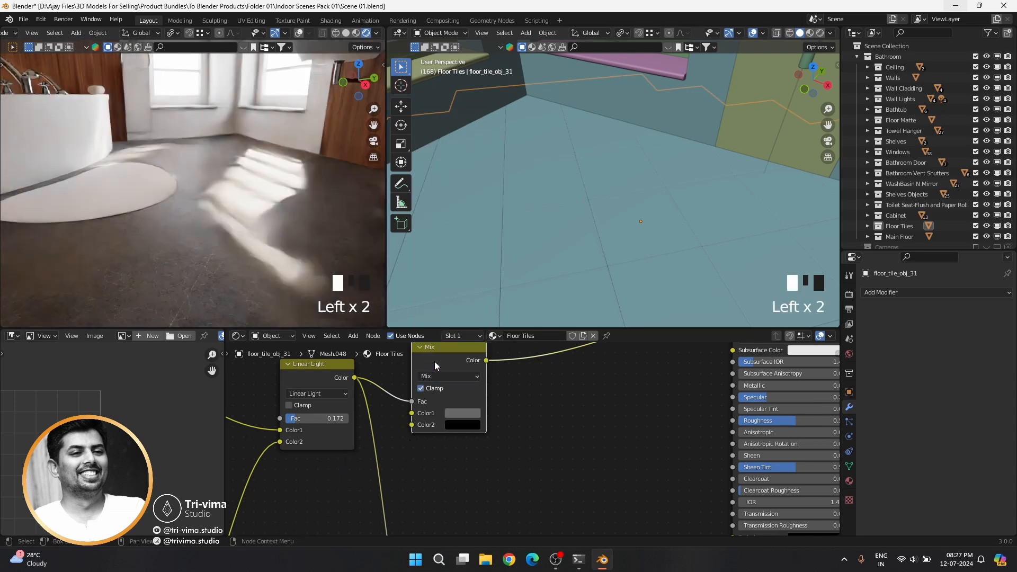
{"action": "left_click_drag", "start_coordinate": [452, 412], "coordinate": [456, 422]}
{"action": "left_click", "coordinate": [455, 423]}
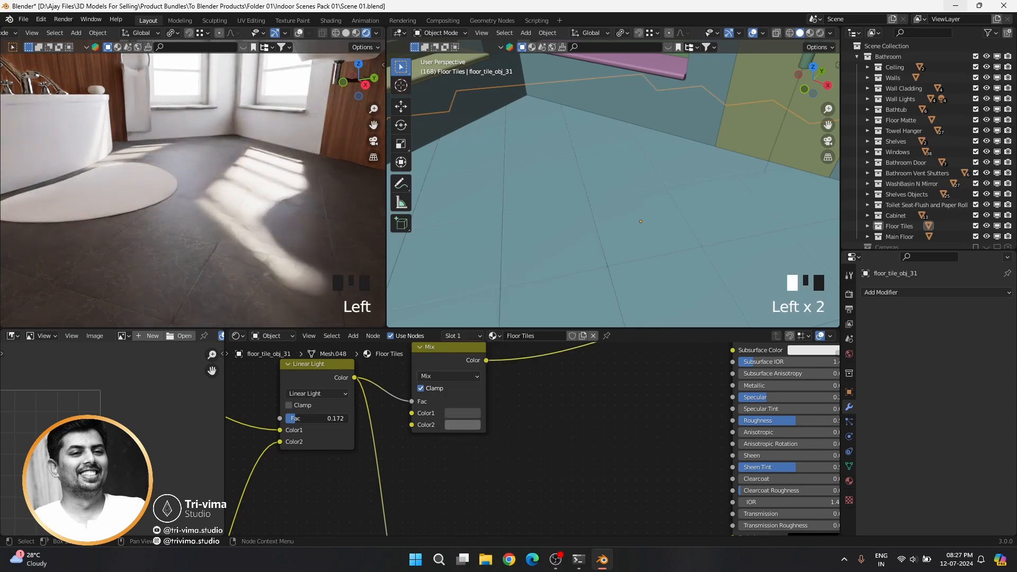
Step: Raise the Linear Light node's Fac to 0.256 and darken the Mix node's Color1
{"action": "left_click_drag", "start_coordinate": [318, 419], "coordinate": [339, 418]}
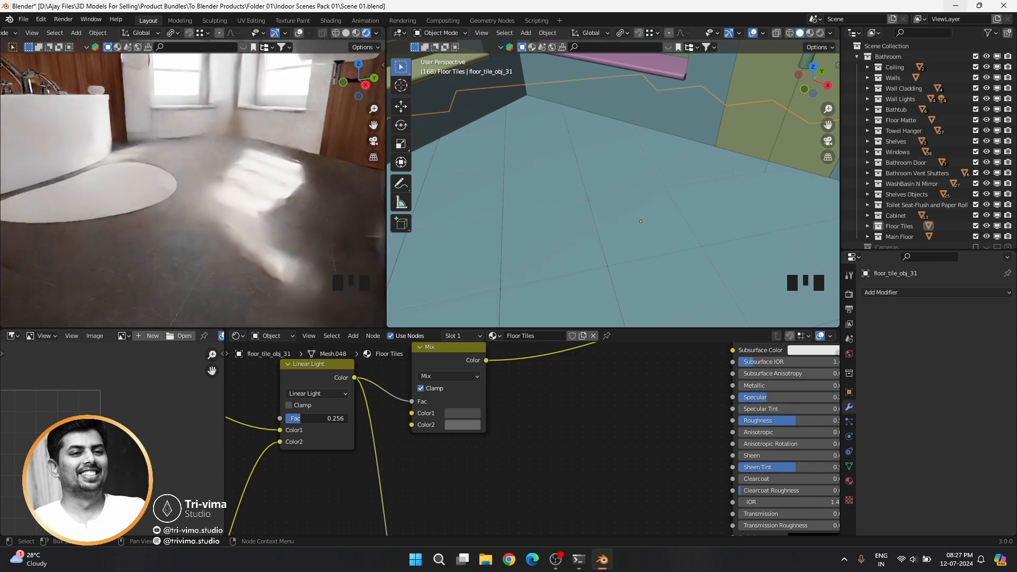
{"action": "left_click", "coordinate": [461, 413]}
{"action": "left_click_drag", "start_coordinate": [477, 387], "coordinate": [472, 386]}
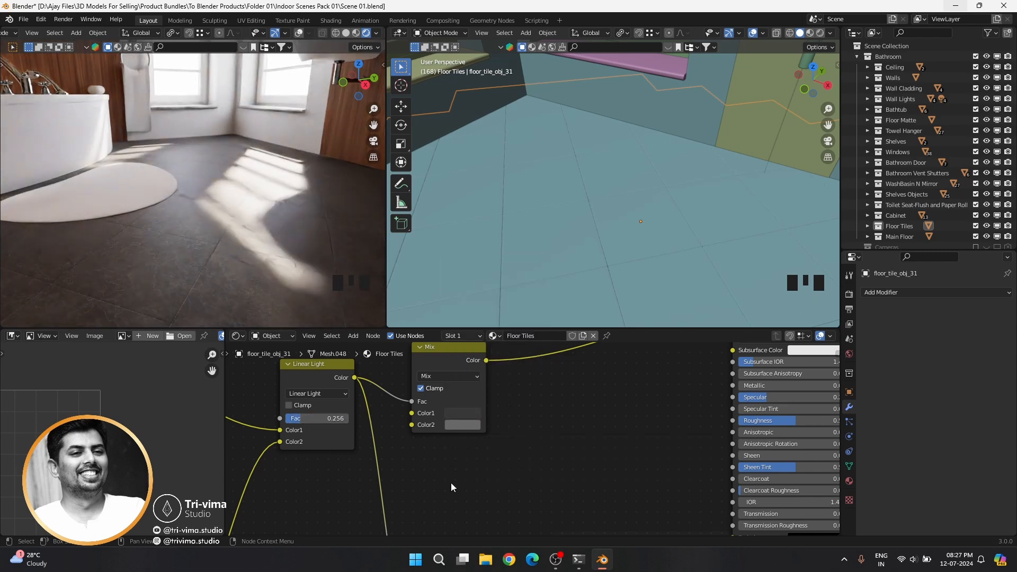
Step: Duplicate the Mix node, insert the copy before the Principled Base Color, and feed the Voronoi ColorRamp into its Color2
{"action": "middle_click_drag", "start_coordinate": [452, 484], "coordinate": [671, 488]}
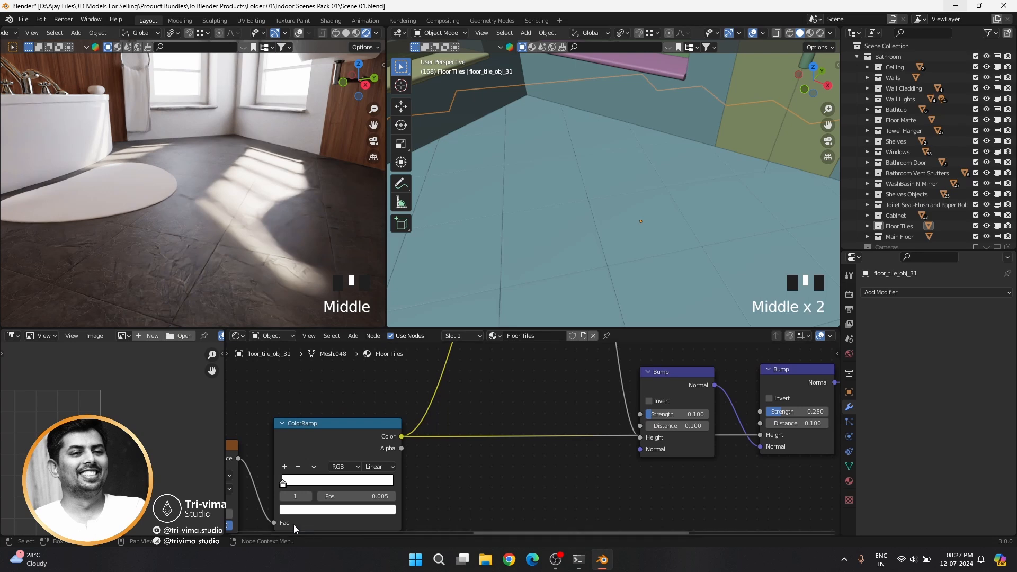
{"action": "left_click", "coordinate": [282, 496]}
{"action": "middle_click_drag", "start_coordinate": [549, 472], "coordinate": [425, 362]}
{"action": "scroll", "coordinate": [445, 454], "scroll_direction": "down", "scroll_amount": 12}
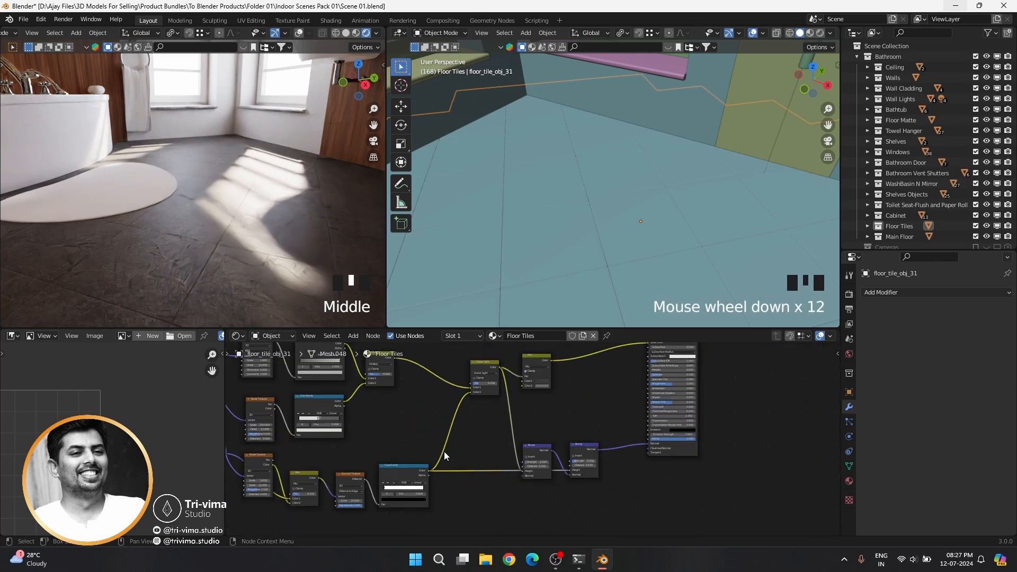
{"action": "middle_click_drag", "start_coordinate": [445, 454], "coordinate": [396, 520]}
{"action": "scroll", "coordinate": [337, 524], "scroll_direction": "up", "scroll_amount": 4}
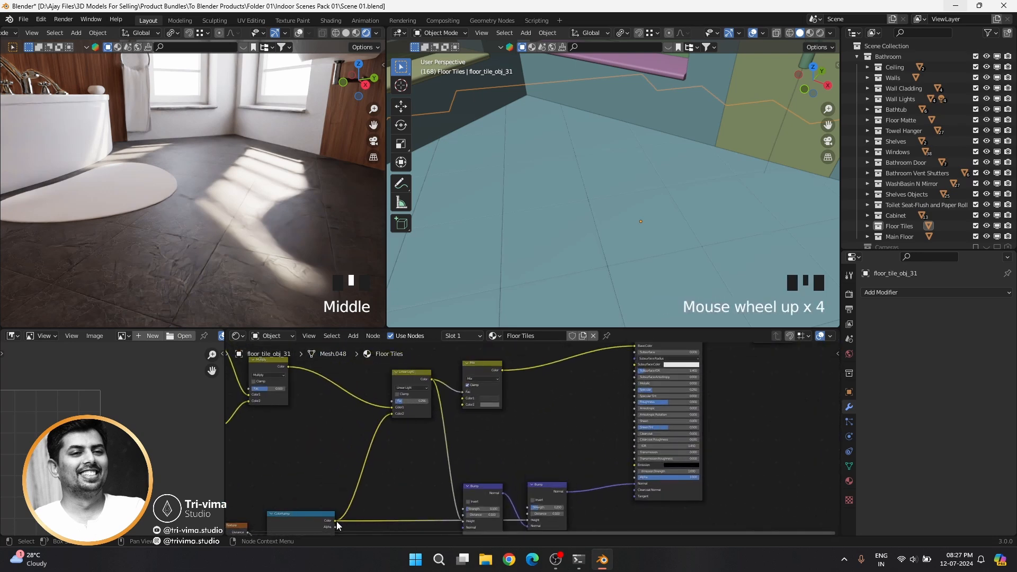
{"action": "left_click", "coordinate": [485, 368]}
{"action": "key", "text": "shift+d"}
{"action": "left_click", "coordinate": [549, 369]}
{"action": "left_click_drag", "start_coordinate": [336, 523], "coordinate": [519, 410]}
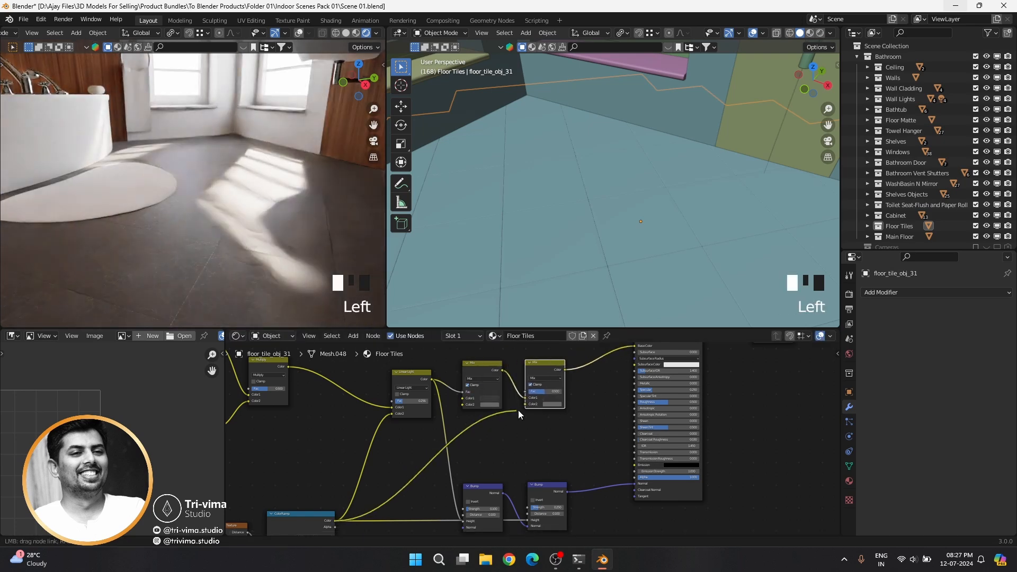
Step: Disable Clamp on both Mix nodes and set the second one's blending mode to Multiply
{"action": "scroll", "coordinate": [537, 388], "scroll_direction": "up", "scroll_amount": 7}
{"action": "middle_click_drag", "start_coordinate": [532, 393], "coordinate": [470, 437]}
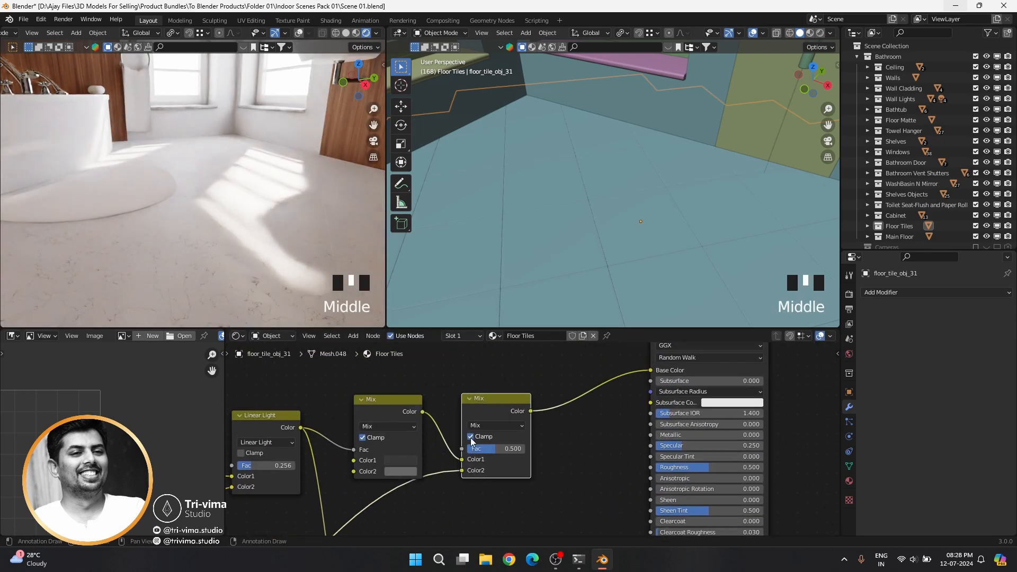
{"action": "left_click", "coordinate": [470, 437]}
{"action": "left_click", "coordinate": [363, 437]}
{"action": "left_click", "coordinate": [483, 424]}
{"action": "left_click", "coordinate": [483, 388]}
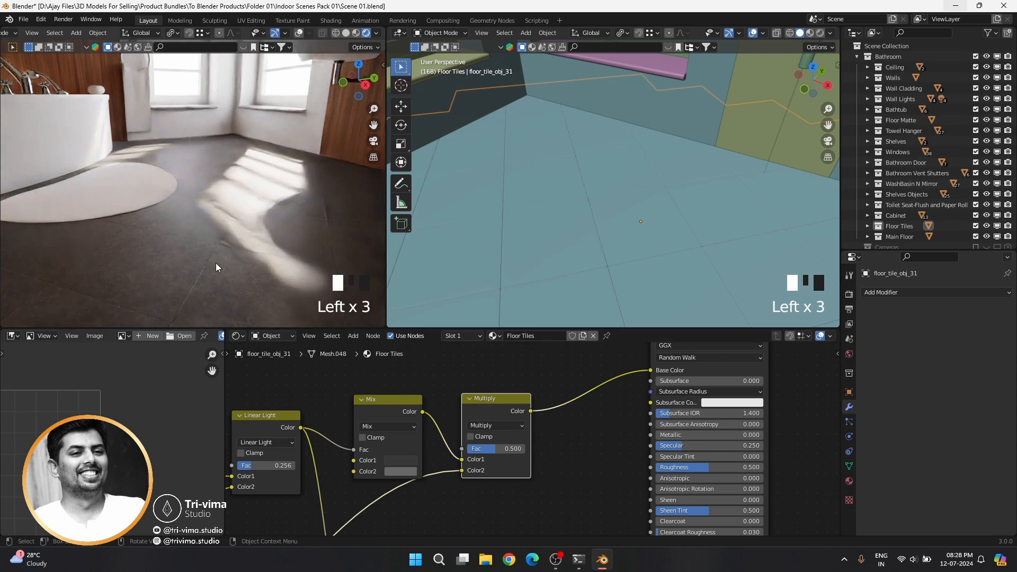
Step: Inspect the cracks up close and set the second Bump node's Strength to 0.125
{"action": "scroll", "coordinate": [214, 264], "scroll_direction": "up", "scroll_amount": 3}
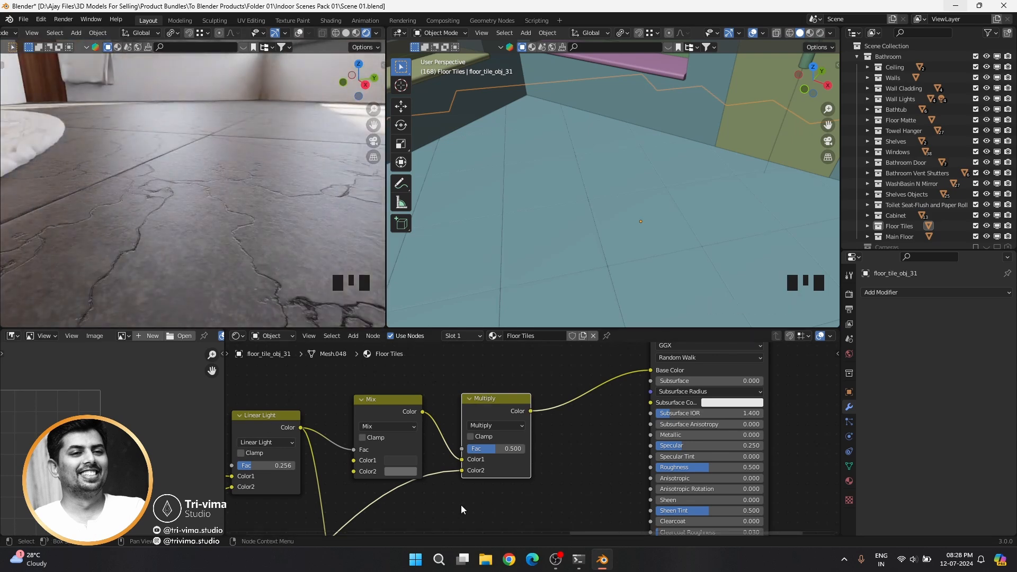
{"action": "middle_click_drag", "start_coordinate": [498, 529], "coordinate": [457, 320]}
{"action": "left_click", "coordinate": [460, 439]}
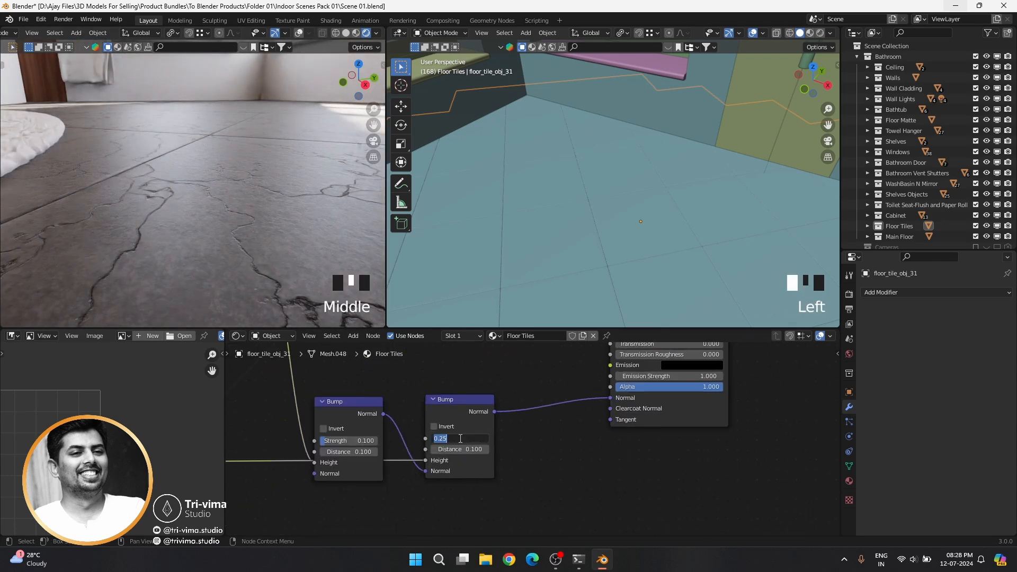
{"action": "type", "text": "0.125"}
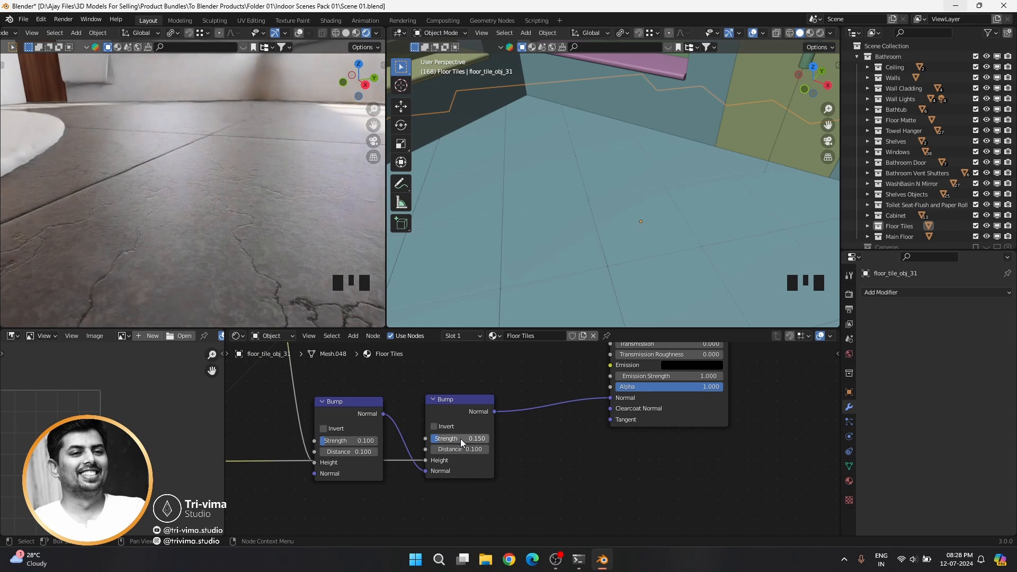
{"action": "key", "text": "Return"}
{"action": "left_click", "coordinate": [558, 479]}
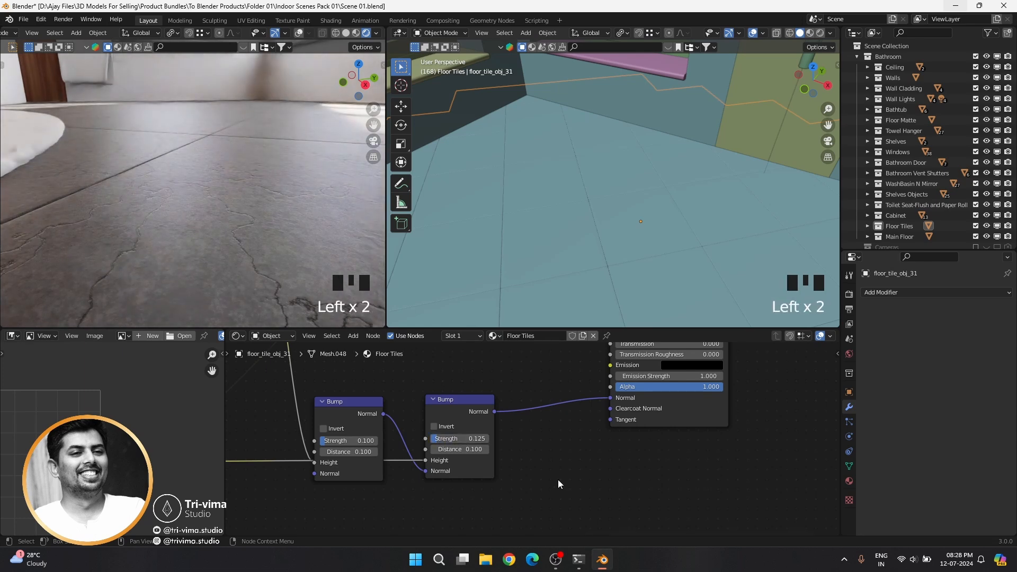
Step: Switch the rendered view to the scene camera and lighten the Mix node's Color1 to mid grey and Color2 to light grey
{"action": "scroll", "coordinate": [202, 249], "scroll_direction": "down", "scroll_amount": 5}
{"action": "scroll", "coordinate": [202, 249], "scroll_direction": "up", "scroll_amount": 2}
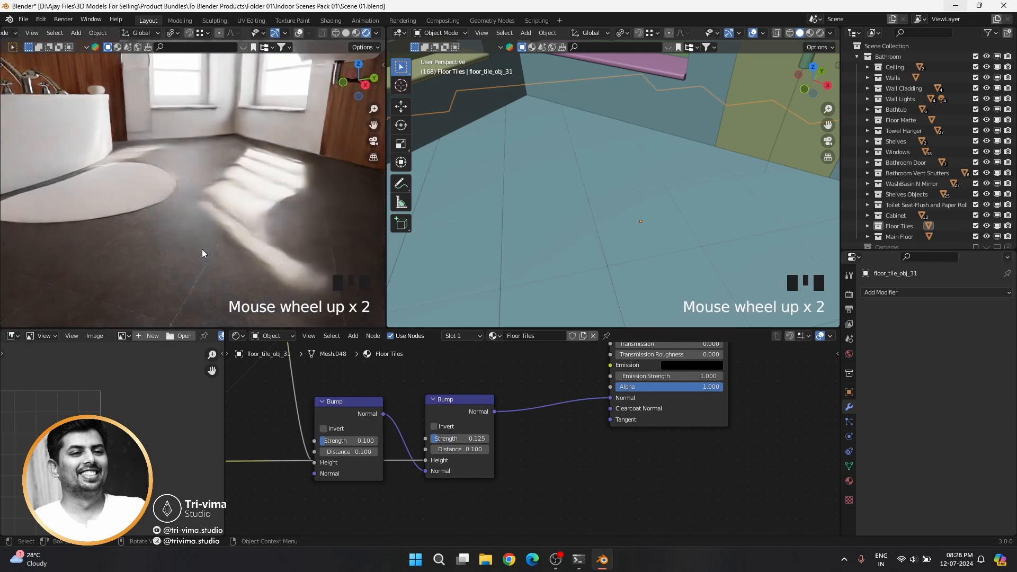
{"action": "key", "text": "KP_0"}
{"action": "middle_click_drag", "start_coordinate": [414, 352], "coordinate": [392, 558]}
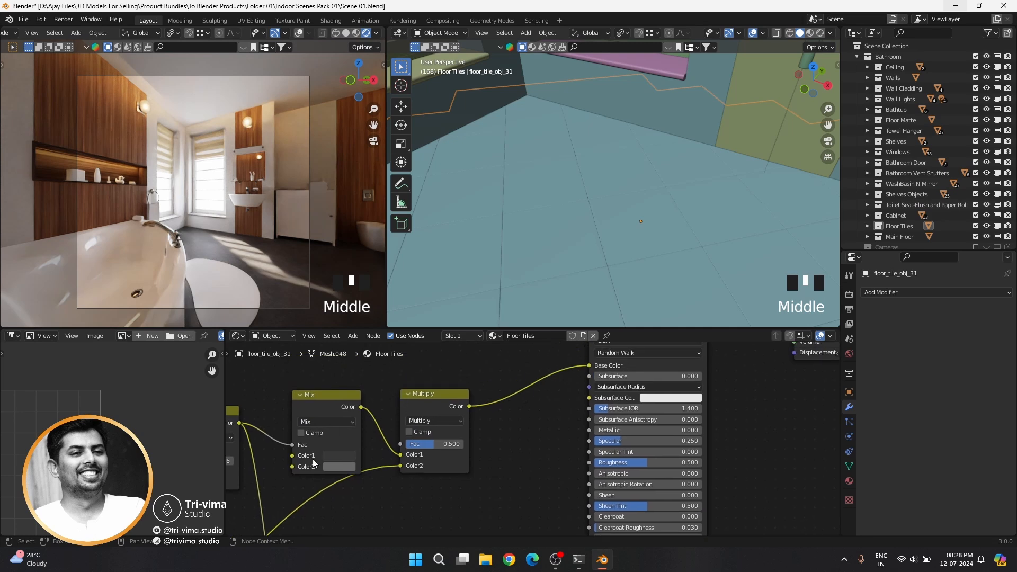
{"action": "left_click", "coordinate": [337, 457]}
{"action": "left_click_drag", "start_coordinate": [408, 368], "coordinate": [408, 357]}
{"action": "left_click", "coordinate": [338, 466]}
{"action": "left_click", "coordinate": [336, 453]}
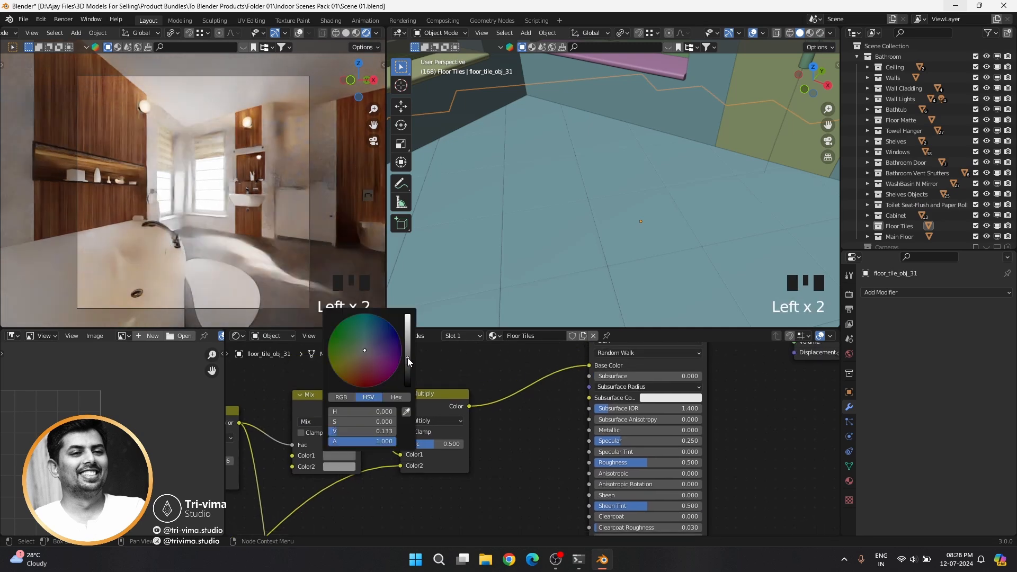
{"action": "left_click", "coordinate": [344, 466]}
{"action": "left_click", "coordinate": [408, 351]}
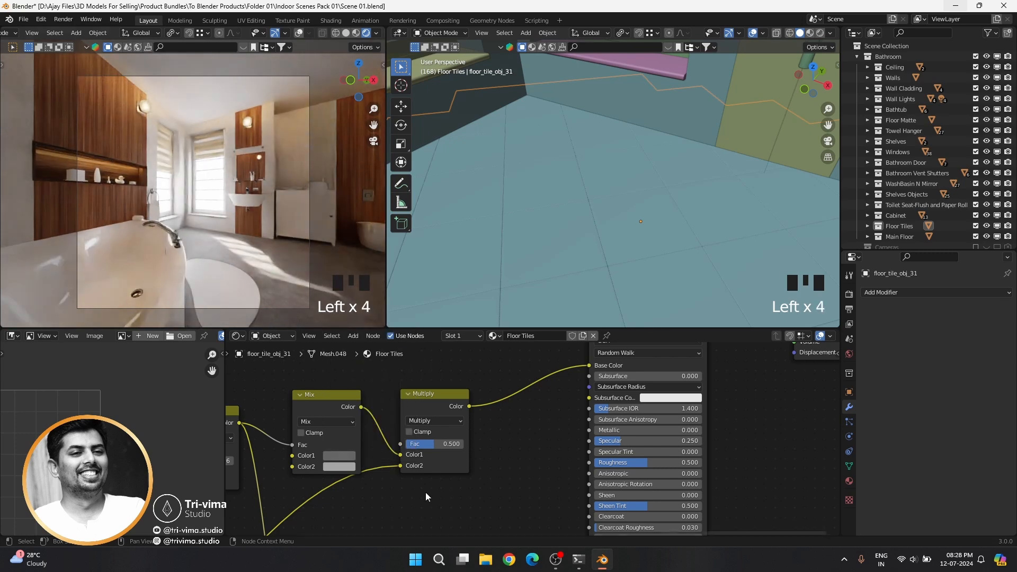
Step: Select the false ceiling object and give it a new material named "False Ceiling"
{"action": "left_click", "coordinate": [221, 98]}
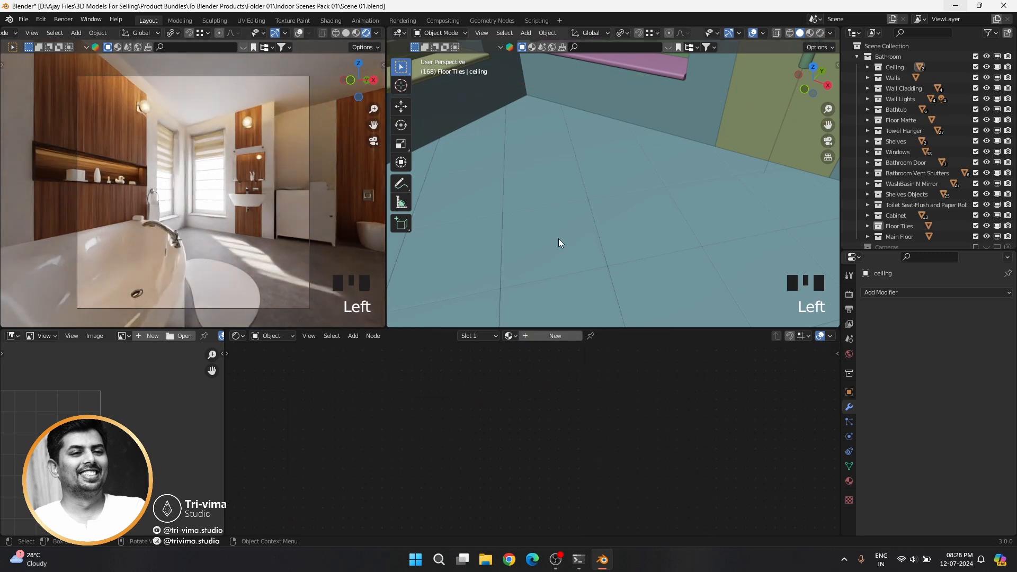
{"action": "middle_click_drag", "start_coordinate": [558, 238], "coordinate": [576, 180]}
{"action": "middle_click_drag", "start_coordinate": [576, 180], "coordinate": [522, 142], "text": "shift"}
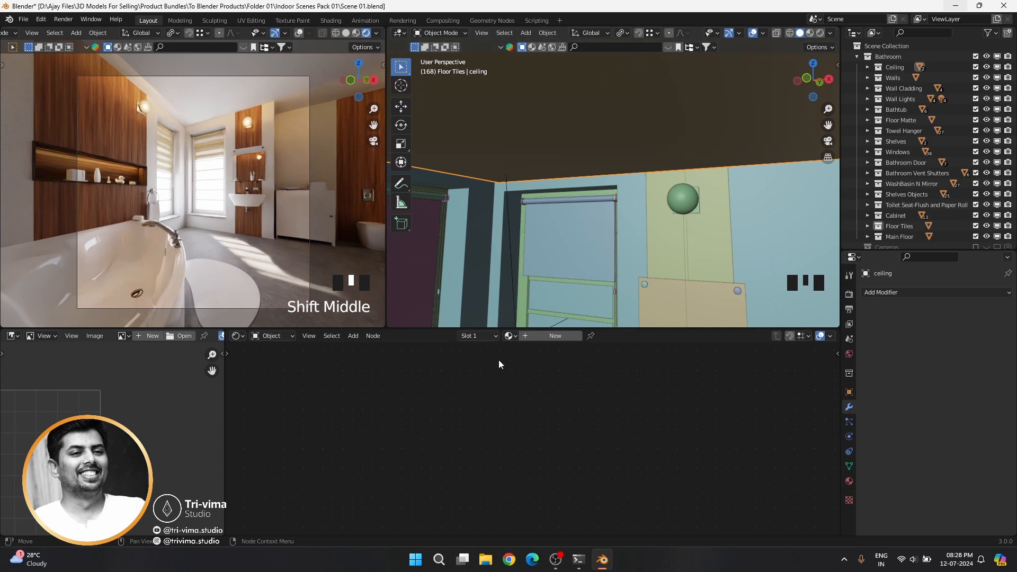
{"action": "left_click", "coordinate": [538, 335]}
{"action": "left_click", "coordinate": [537, 335]}
{"action": "type", "text": "False"}
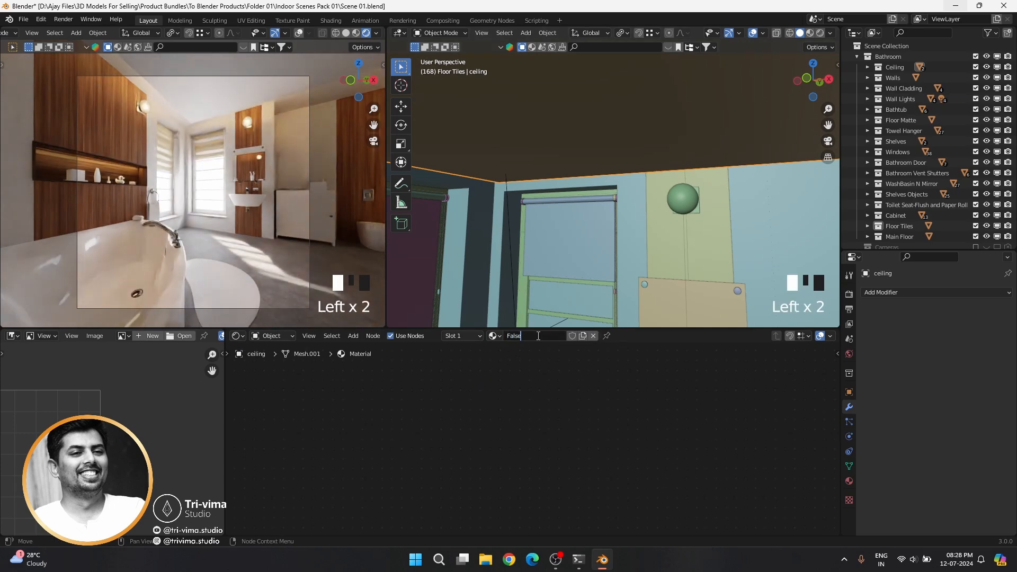
{"action": "type", "text": " Ceiling"}
{"action": "key", "text": "Return"}
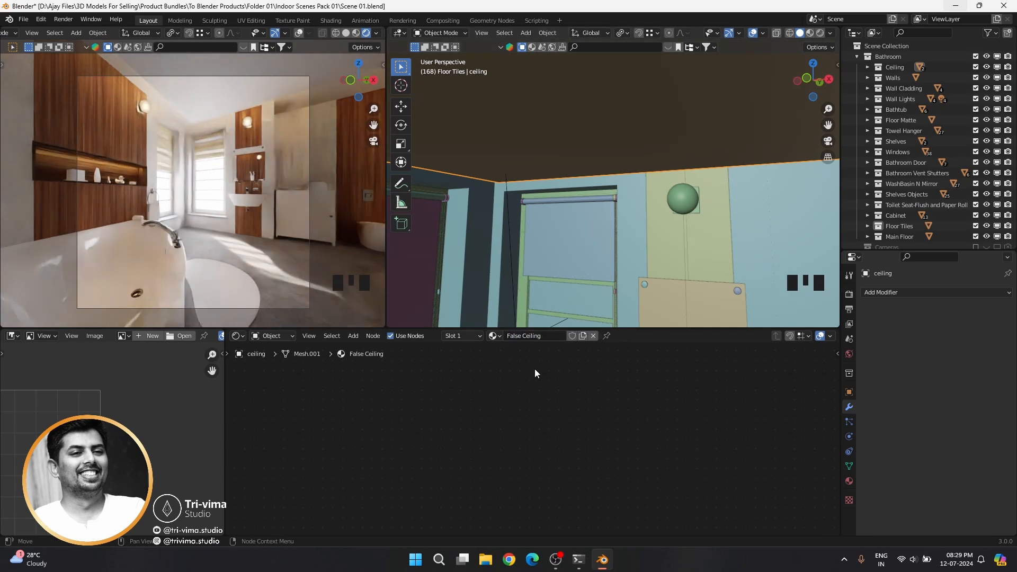
Step: Set the Specular of the False Ceiling material's Principled BSDF to 0.25
{"action": "key", "text": "KP_Decimal"}
{"action": "scroll", "coordinate": [435, 433], "scroll_direction": "up", "scroll_amount": 4}
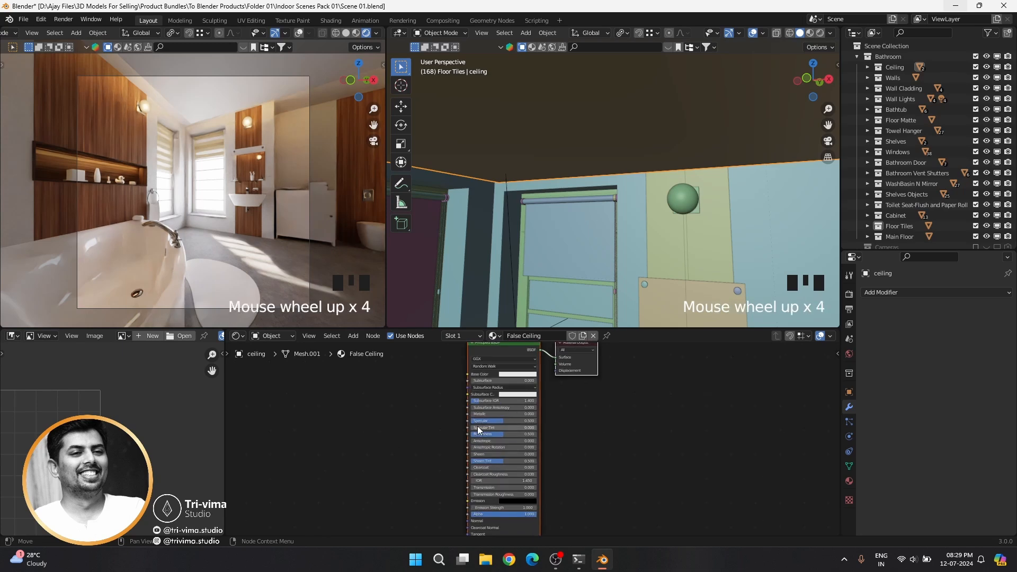
{"action": "left_click", "coordinate": [482, 421]}
{"action": "type", "text": "0.25"}
{"action": "key", "text": "Return"}
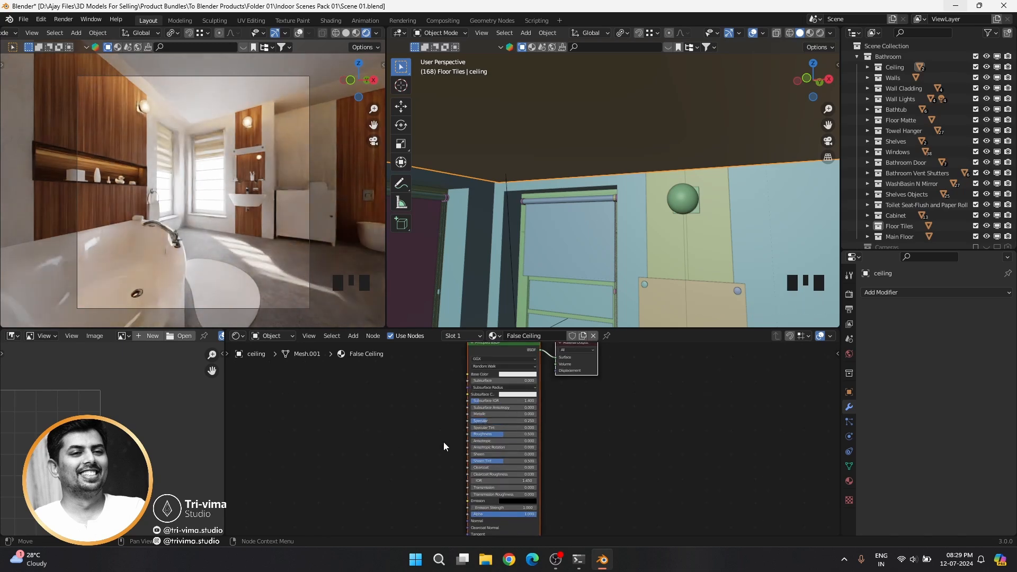
Step: Add a ColorRamp node and connect its Color output to the Principled BSDF's Base Color
{"action": "middle_click_drag", "start_coordinate": [443, 441], "coordinate": [459, 477]}
{"action": "key", "text": "shift+a"}
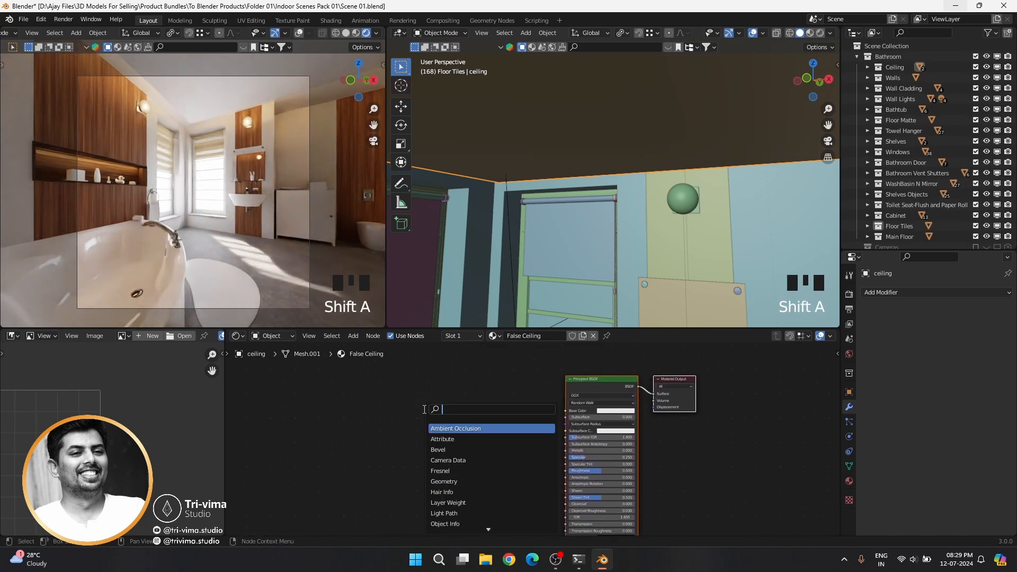
{"action": "type", "text": "color"}
{"action": "key", "text": "Return"}
{"action": "left_click", "coordinate": [458, 415]}
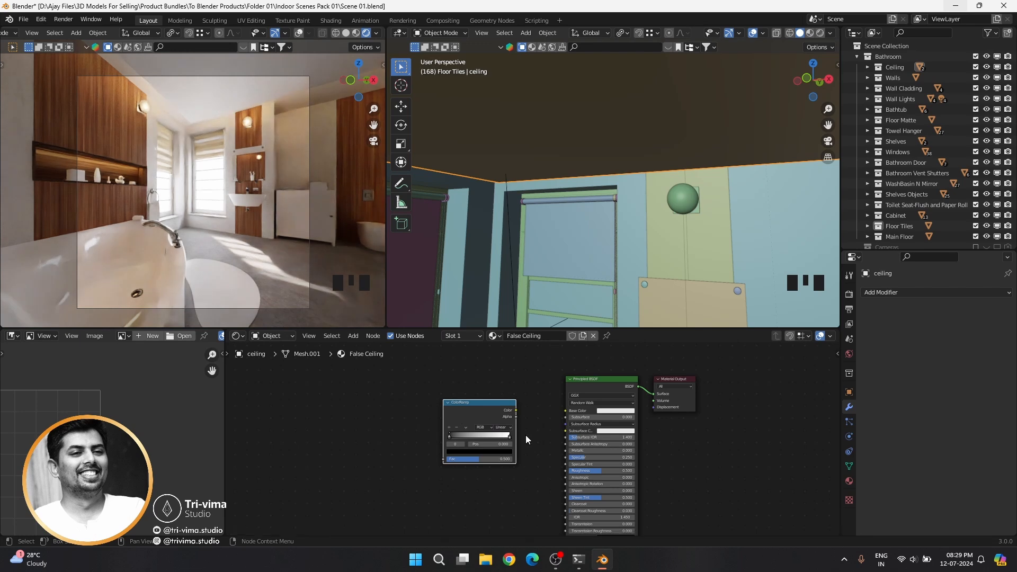
{"action": "left_click_drag", "start_coordinate": [516, 410], "coordinate": [566, 411]}
{"action": "left_click_drag", "start_coordinate": [478, 412], "coordinate": [497, 400]}
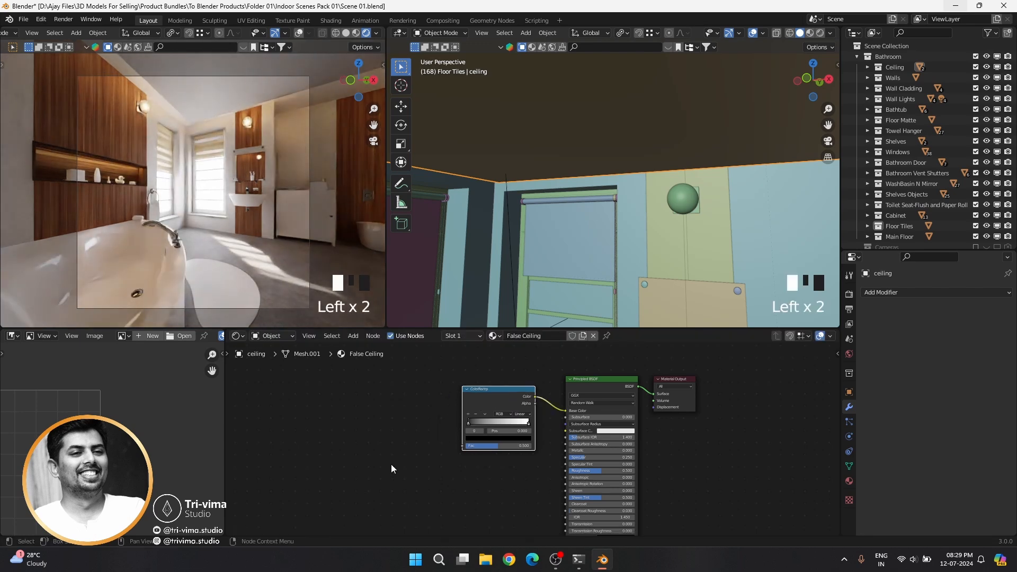
Step: Flip the ColorRamp, change its black stop to light grey, and place the white stop at about 0.4 and the grey one at 0.605
{"action": "scroll", "coordinate": [476, 431], "scroll_direction": "up", "scroll_amount": 4}
{"action": "left_click", "coordinate": [438, 388]}
{"action": "left_click", "coordinate": [456, 407]}
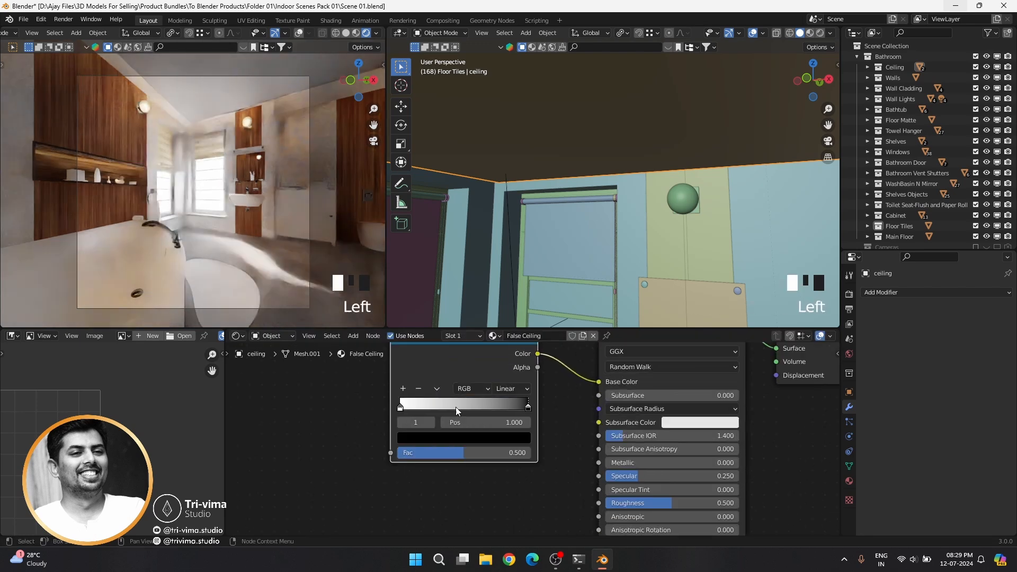
{"action": "left_click", "coordinate": [456, 438]}
{"action": "left_click", "coordinate": [502, 288]}
{"action": "scroll", "coordinate": [340, 492], "scroll_direction": "down", "scroll_amount": 4}
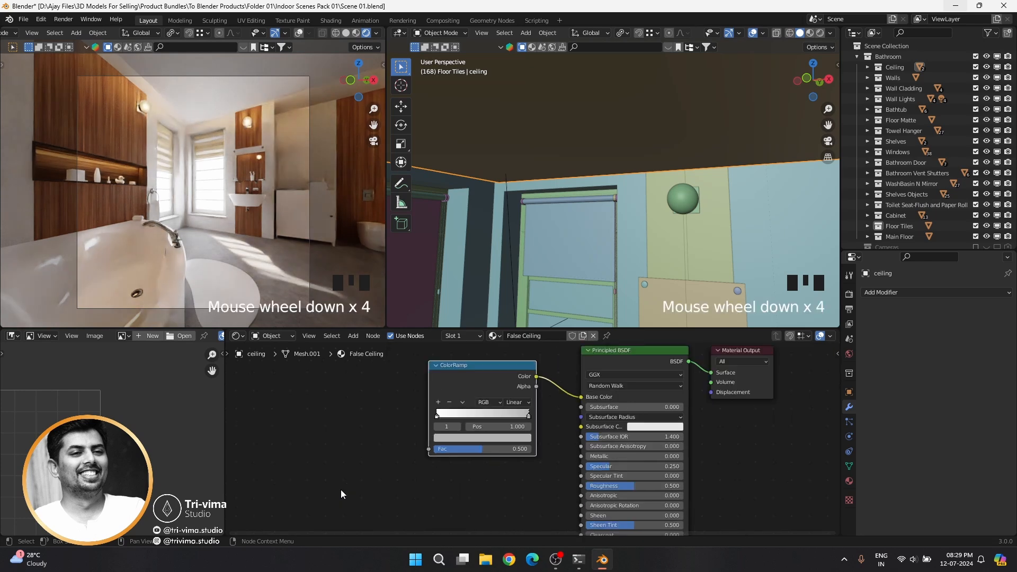
{"action": "left_click_drag", "start_coordinate": [437, 418], "coordinate": [492, 416]}
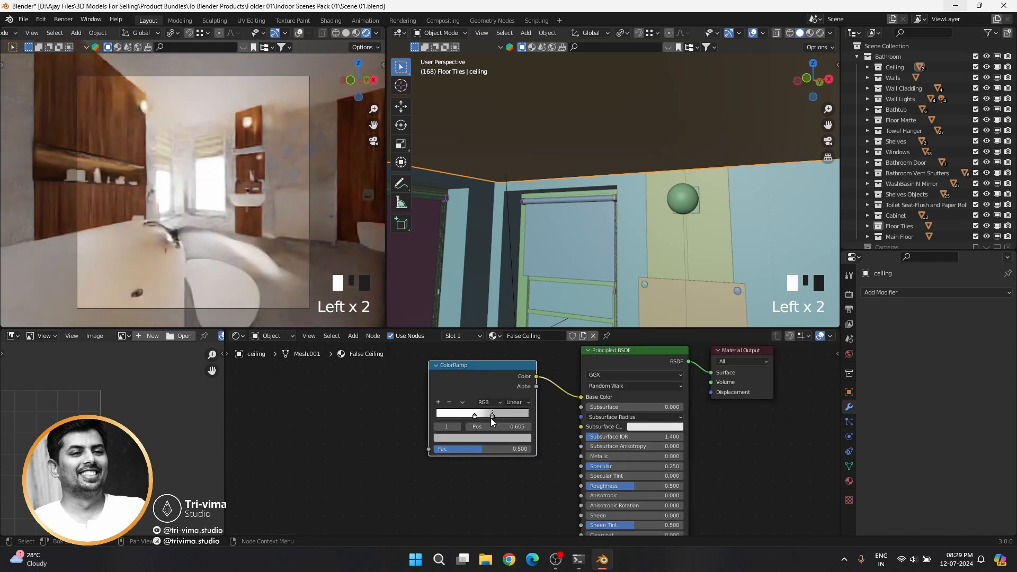
Step: Add a Noise Texture with Mapping and Texture Coordinate nodes, driving the mapping from the Object coordinates
{"action": "middle_click_drag", "start_coordinate": [415, 501], "coordinate": [457, 436]}
{"action": "key", "text": "shift+a"}
{"action": "mouse_move", "coordinate": [375, 433]}
{"action": "mouse_move", "coordinate": [371, 459]}
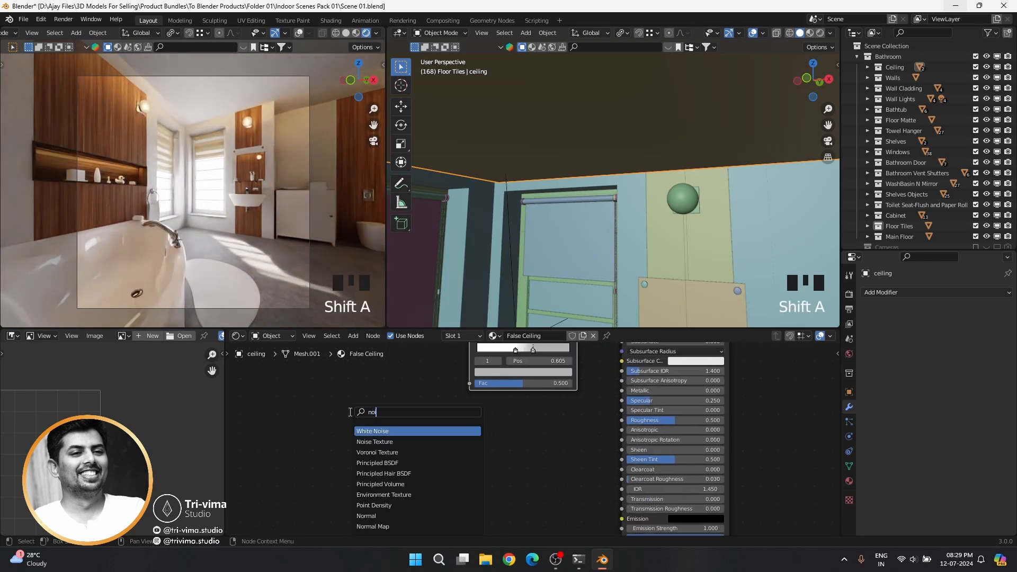
{"action": "left_click", "coordinate": [363, 441]}
{"action": "left_click", "coordinate": [310, 385]}
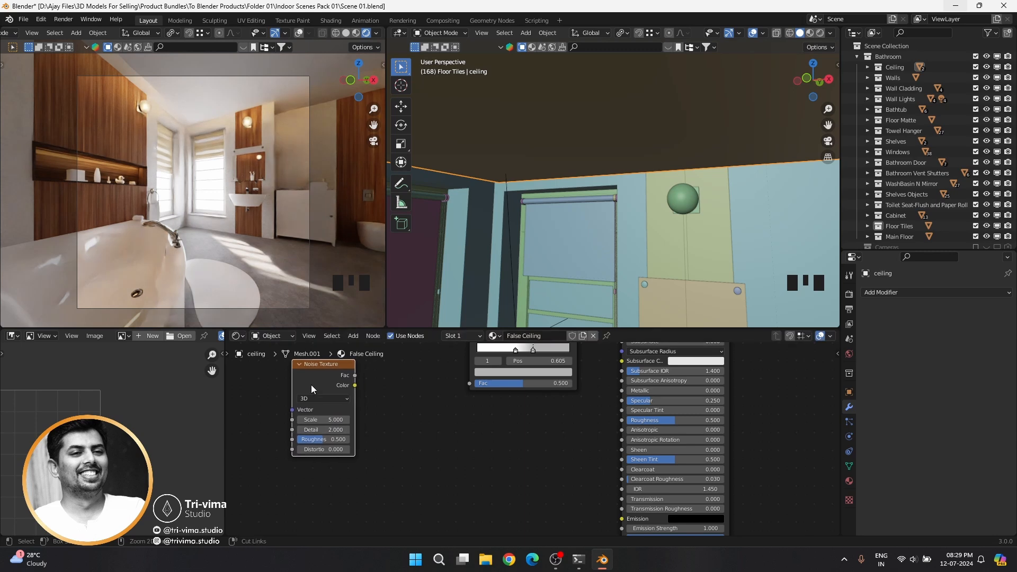
{"action": "key", "text": "ctrl+t"}
{"action": "middle_click_drag", "start_coordinate": [311, 384], "coordinate": [462, 385]}
{"action": "left_click_drag", "start_coordinate": [285, 398], "coordinate": [317, 385]}
Step: Connect the Noise Texture's Fac to the ColorRamp's Fac and set the noise Detail to 15
{"action": "left_click_drag", "start_coordinate": [509, 376], "coordinate": [624, 384]}
{"action": "middle_click_drag", "start_coordinate": [550, 451], "coordinate": [413, 430]}
{"action": "left_click_drag", "start_coordinate": [342, 409], "coordinate": [419, 408]}
{"action": "scroll", "coordinate": [420, 423], "scroll_direction": "down", "scroll_amount": 9}
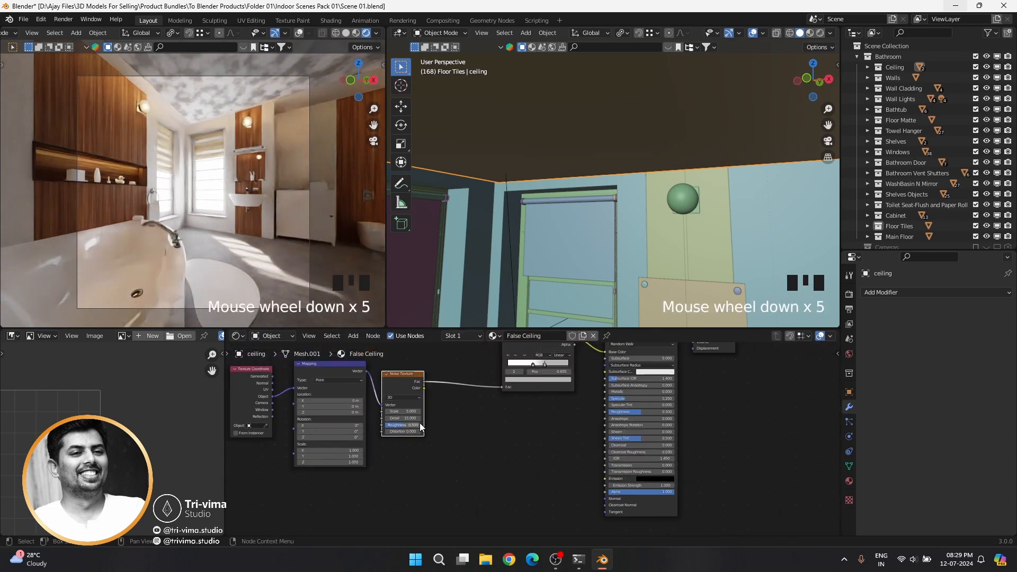
Step: Try Noise Texture Scale values of 5000 and 2500 on the ceiling
{"action": "left_click_drag", "start_coordinate": [543, 398], "coordinate": [527, 407]}
{"action": "scroll", "coordinate": [440, 449], "scroll_direction": "up", "scroll_amount": 4}
{"action": "scroll", "coordinate": [440, 449], "scroll_direction": "up", "scroll_amount": 3}
{"action": "left_click", "coordinate": [349, 403]}
{"action": "type", "text": "5000"}
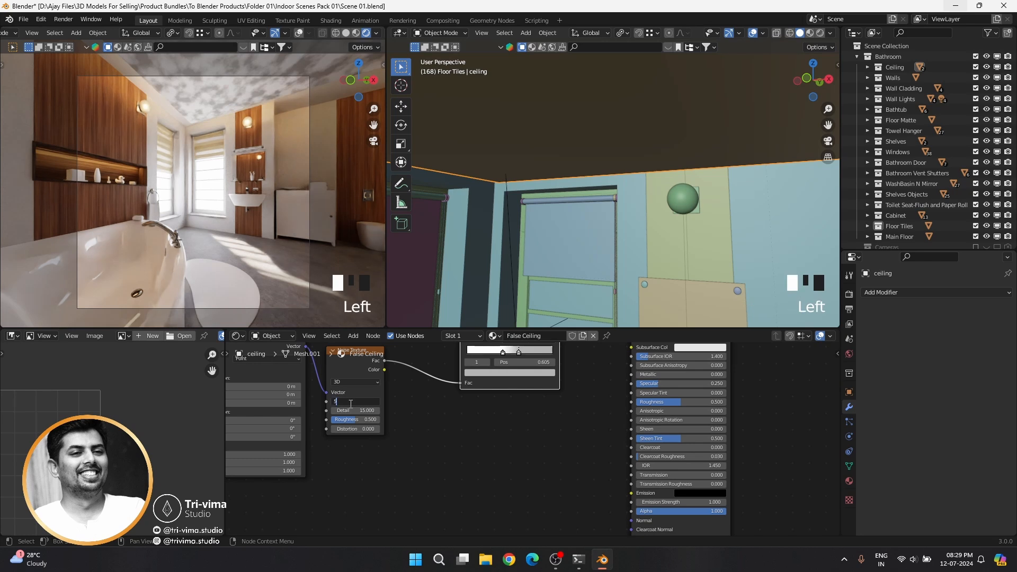
{"action": "key", "text": "Return"}
{"action": "left_click", "coordinate": [348, 403]}
{"action": "type", "text": "25"}
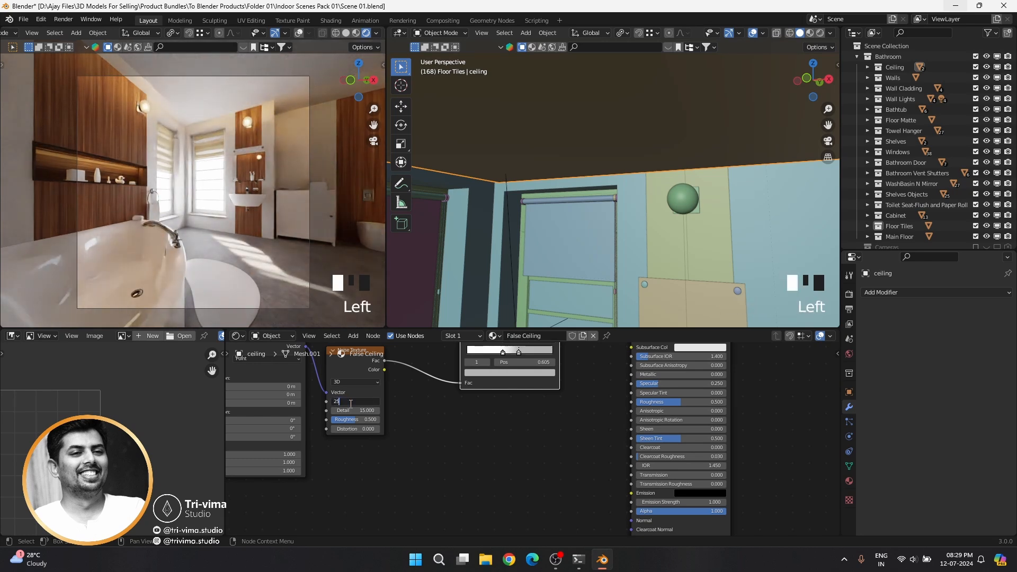
{"action": "type", "text": "00"}
{"action": "key", "text": "Return"}
Step: Inspect the ceiling grain up close and set the Noise Texture's Scale to 4000
{"action": "middle_click_drag", "start_coordinate": [182, 122], "coordinate": [203, 208]}
{"action": "scroll", "coordinate": [207, 202], "scroll_direction": "up", "scroll_amount": 2}
{"action": "left_click", "coordinate": [366, 401]}
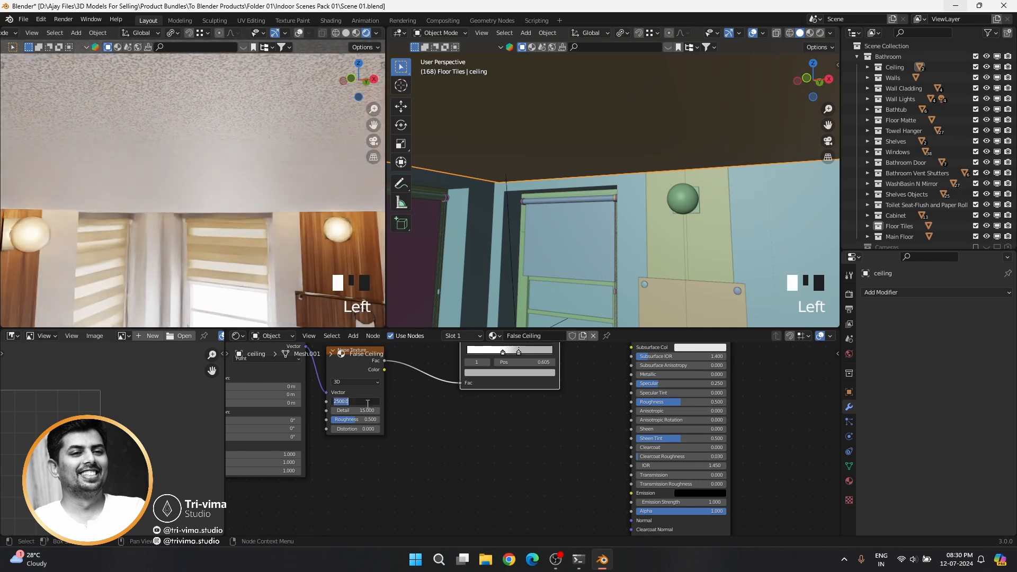
{"action": "type", "text": "4000"}
{"action": "key", "text": "Return"}
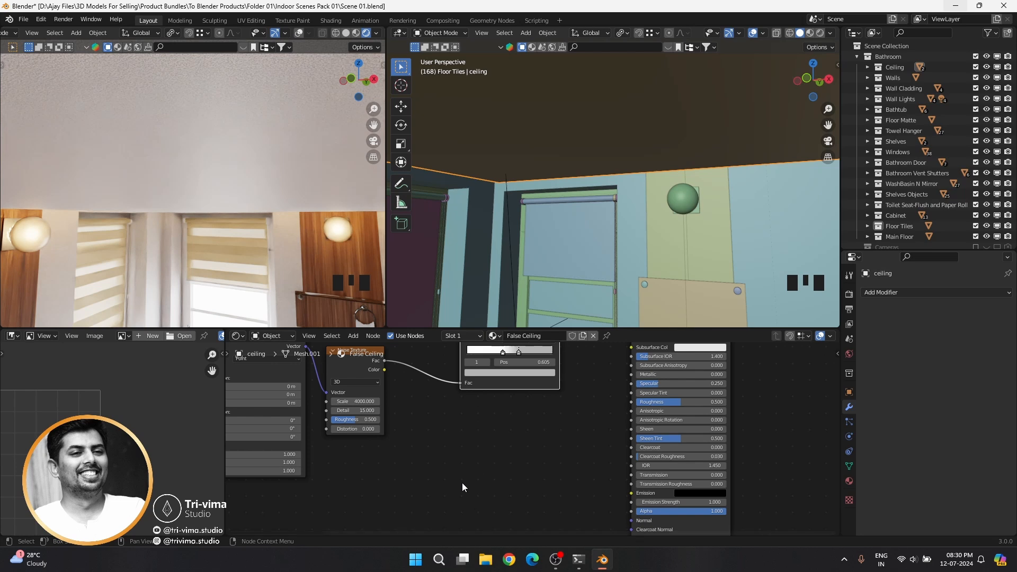
Step: Add a Bump node, connect it to the Principled BSDF's Normal input, and set its Strength to 0.05
{"action": "middle_click_drag", "start_coordinate": [462, 482], "coordinate": [469, 437]}
{"action": "scroll", "coordinate": [469, 437], "scroll_direction": "down", "scroll_amount": 7}
{"action": "key", "text": "shift+a"}
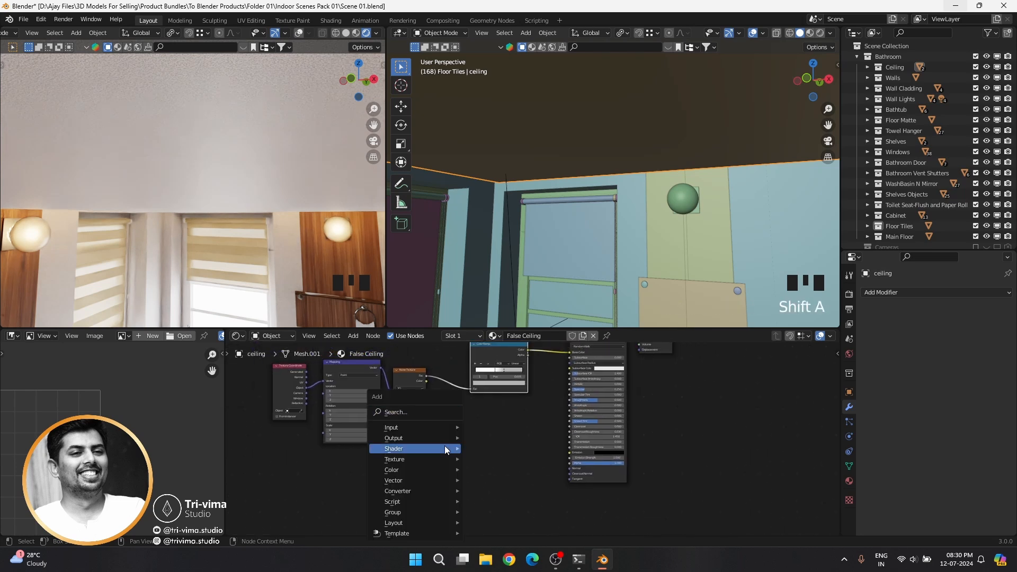
{"action": "left_click", "coordinate": [414, 412]}
{"action": "type", "text": "bump"}
{"action": "key", "text": "Return"}
{"action": "left_click", "coordinate": [529, 468]}
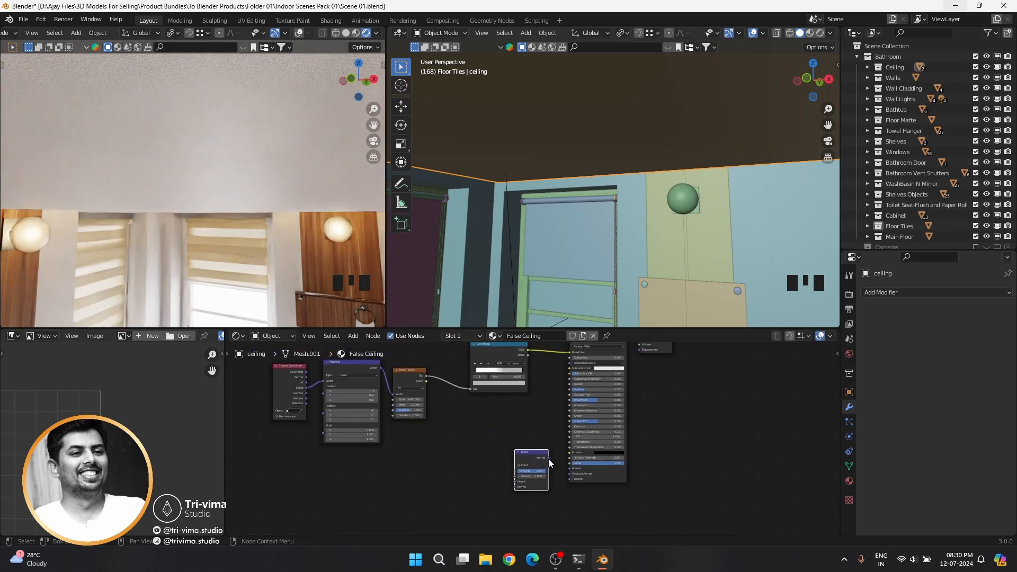
{"action": "left_click_drag", "start_coordinate": [549, 458], "coordinate": [569, 468]}
{"action": "left_click", "coordinate": [535, 472]}
{"action": "type", "text": "0.0"}
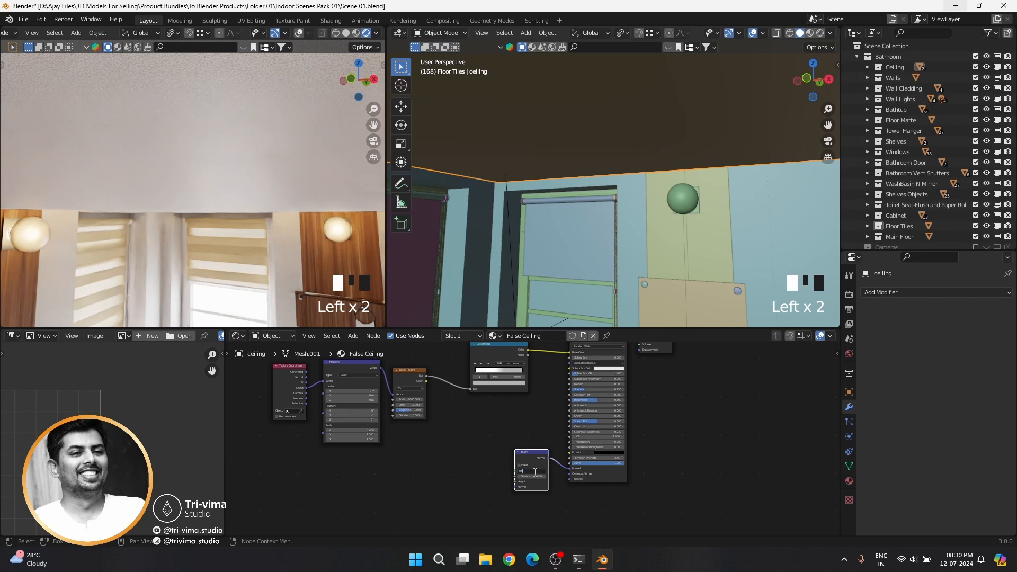
{"action": "type", "text": "5"}
{"action": "key", "text": "Return"}
Step: Duplicate the ColorRamp with its noise input, reset the copy to black and white, and connect its Color to the Bump's Height
{"action": "left_click_drag", "start_coordinate": [427, 376], "coordinate": [492, 467]}
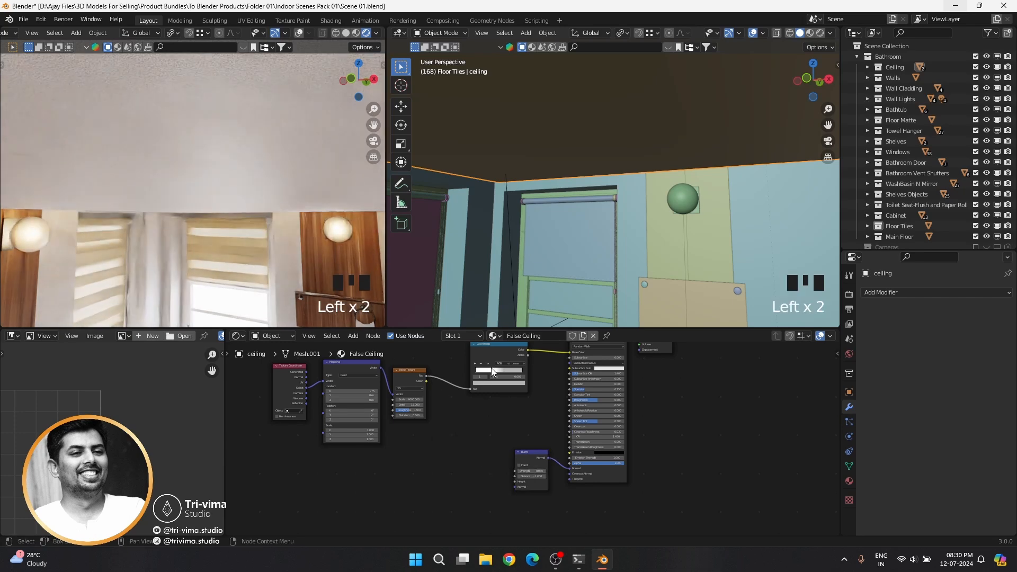
{"action": "mouse_move", "coordinate": [502, 356]}
{"action": "left_mouse_down"}
{"action": "mouse_move", "coordinate": [473, 363]}
{"action": "mouse_move", "coordinate": [484, 348]}
{"action": "left_mouse_up"}
{"action": "key", "text": "ctrl+shift+d"}
{"action": "left_click", "coordinate": [480, 413]}
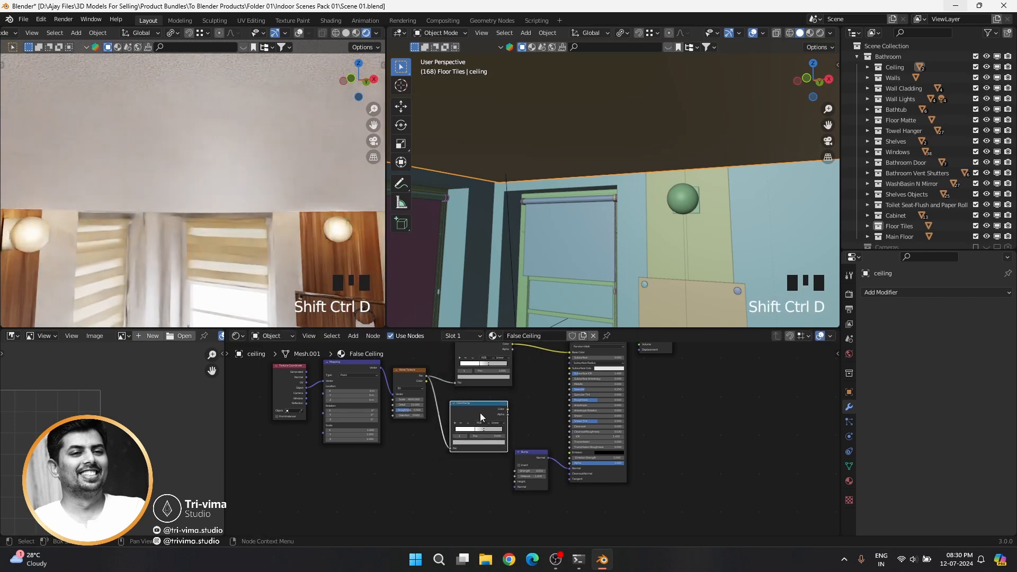
{"action": "left_click", "coordinate": [468, 424]}
{"action": "left_click", "coordinate": [478, 450]}
{"action": "left_click_drag", "start_coordinate": [508, 409], "coordinate": [536, 466]}
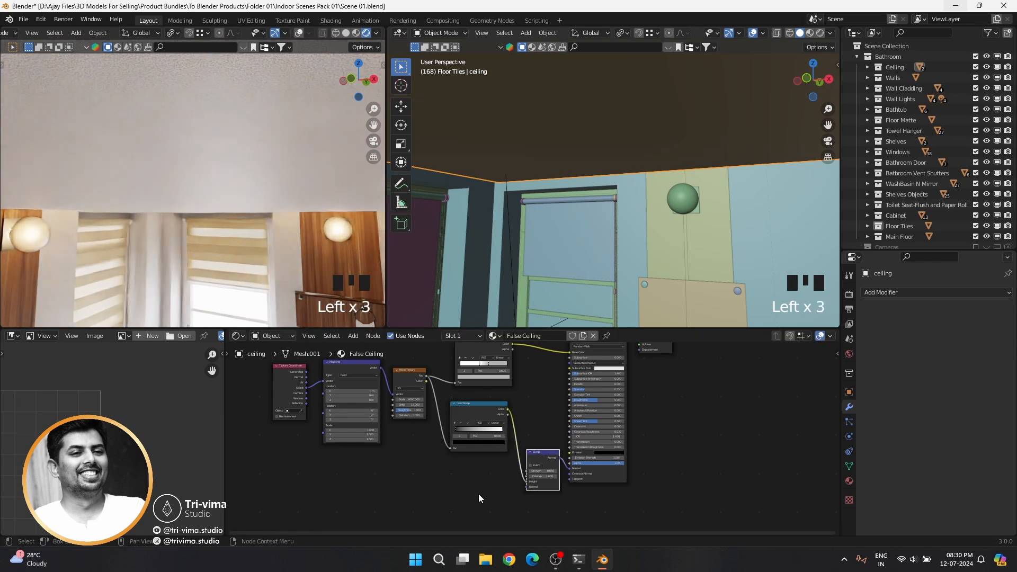
Step: Set the Bump Strength to 0.1 and adjust the brightness of the grey stop in the Base Color ColorRamp
{"action": "scroll", "coordinate": [478, 493], "scroll_direction": "up", "scroll_amount": 9}
{"action": "left_click", "coordinate": [551, 503]}
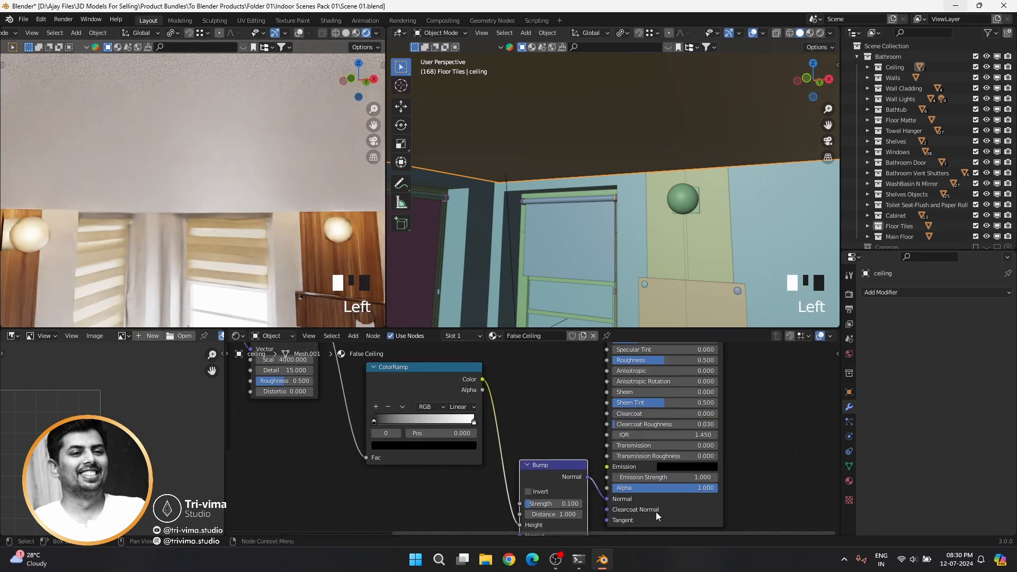
{"action": "left_click", "coordinate": [565, 430], "text": "ctrl+shift"}
{"action": "middle_click_drag", "start_coordinate": [564, 431], "coordinate": [546, 375]}
{"action": "left_click", "coordinate": [438, 433]}
{"action": "left_click", "coordinate": [428, 457]}
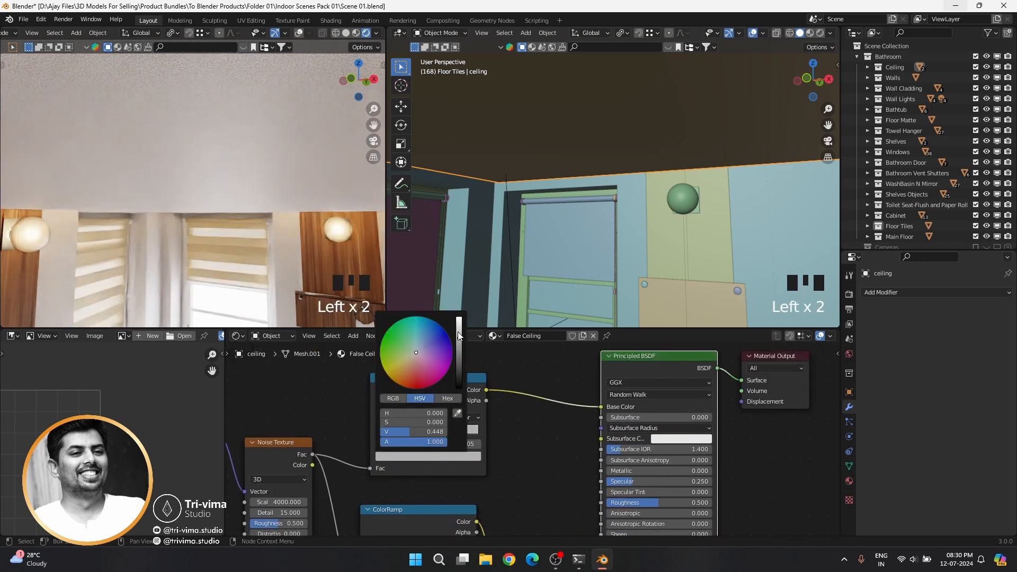
{"action": "scroll", "coordinate": [523, 464], "scroll_direction": "down", "scroll_amount": 17}
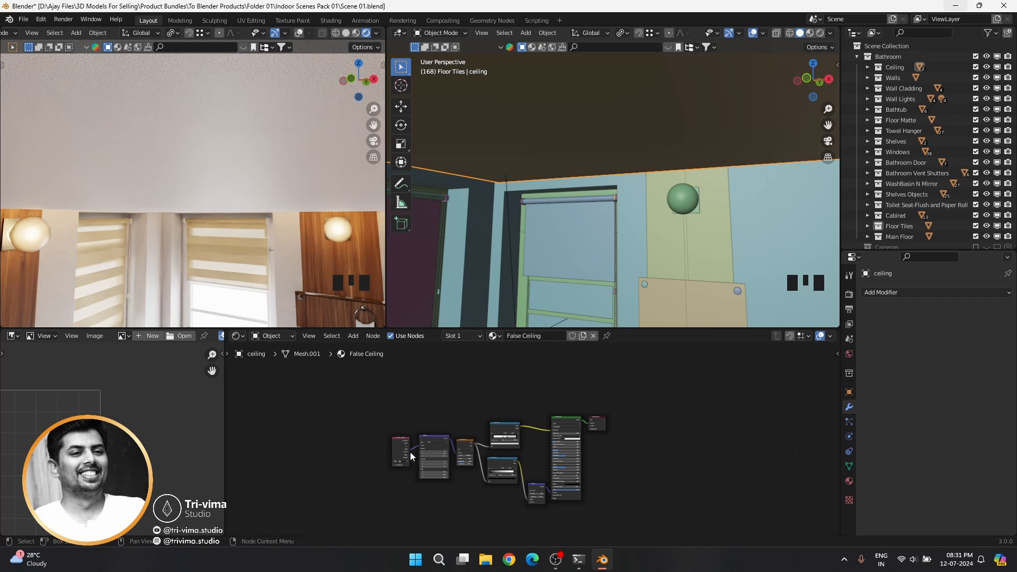
Step: Select the main ceiling object and assign the existing False Ceiling material to it
{"action": "middle_click_drag", "start_coordinate": [254, 234], "coordinate": [221, 204]}
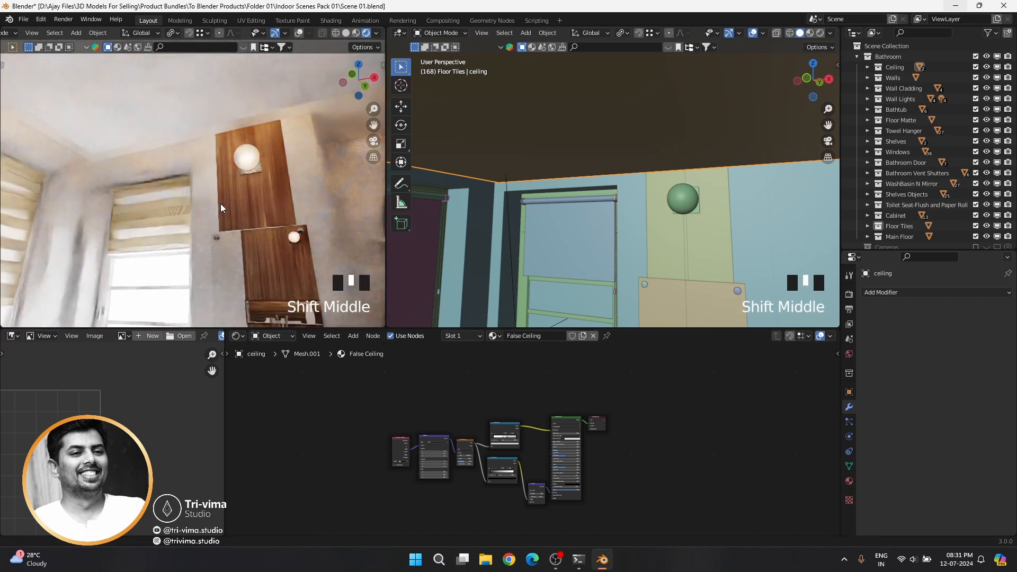
{"action": "left_click", "coordinate": [371, 170]}
{"action": "left_click", "coordinate": [509, 337]}
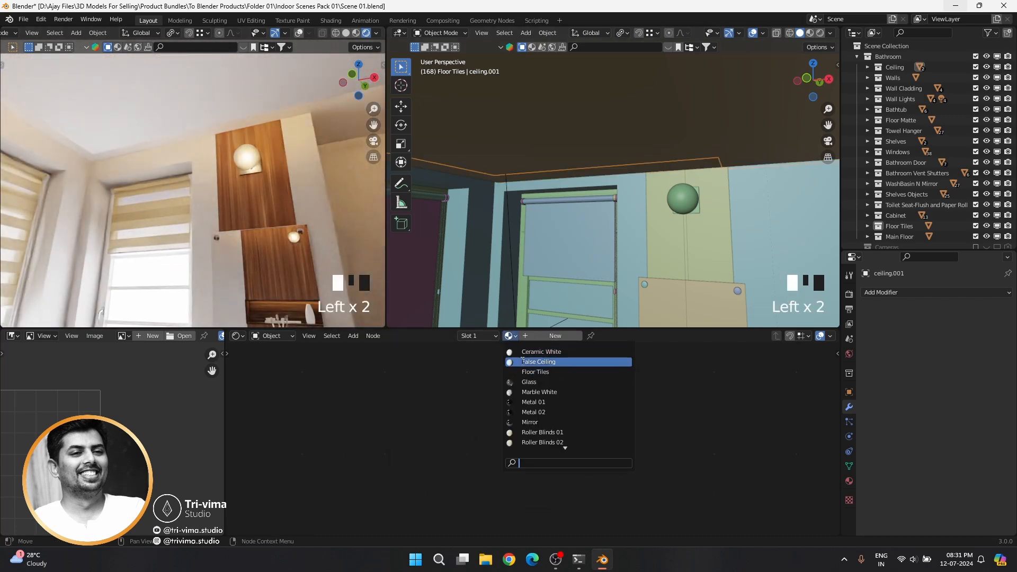
{"action": "left_click", "coordinate": [523, 361]}
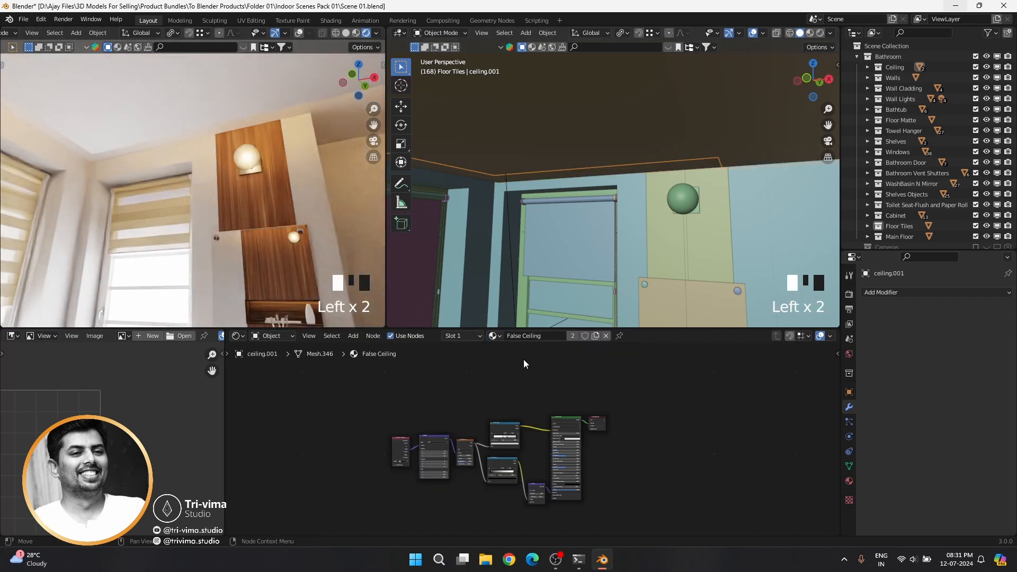
Step: Rename the shared ceiling material as "False Ceiling & Main Ceiling"
{"action": "double_click", "coordinate": [550, 335]}
{"action": "type", "text": "&"}
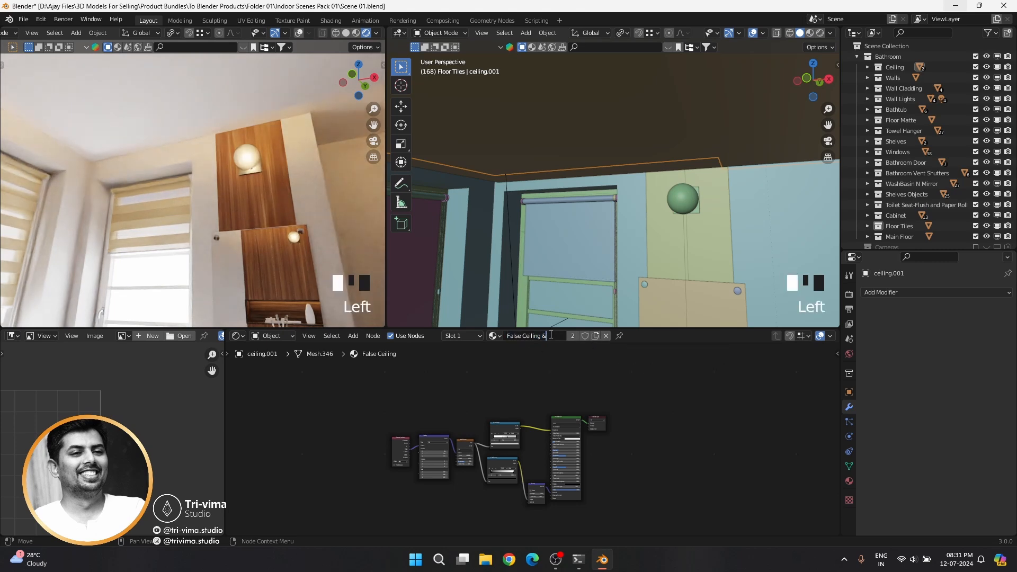
{"action": "type", "text": " Main Ceilin"}
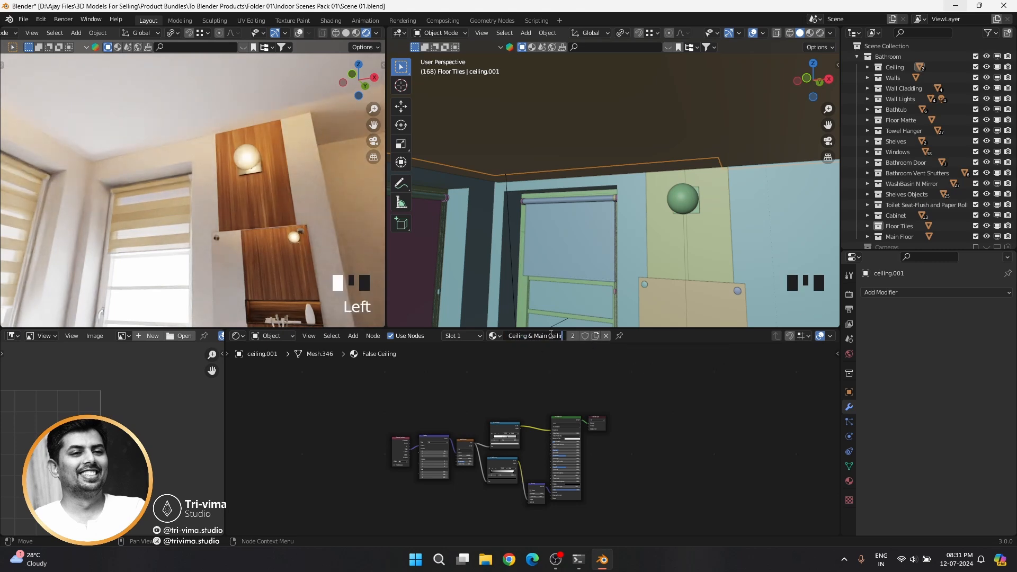
{"action": "key", "text": "BackSpace"}
{"action": "key", "text": "BackSpace"}
{"action": "key", "text": "BackSpace"}
{"action": "type", "text": "ling"}
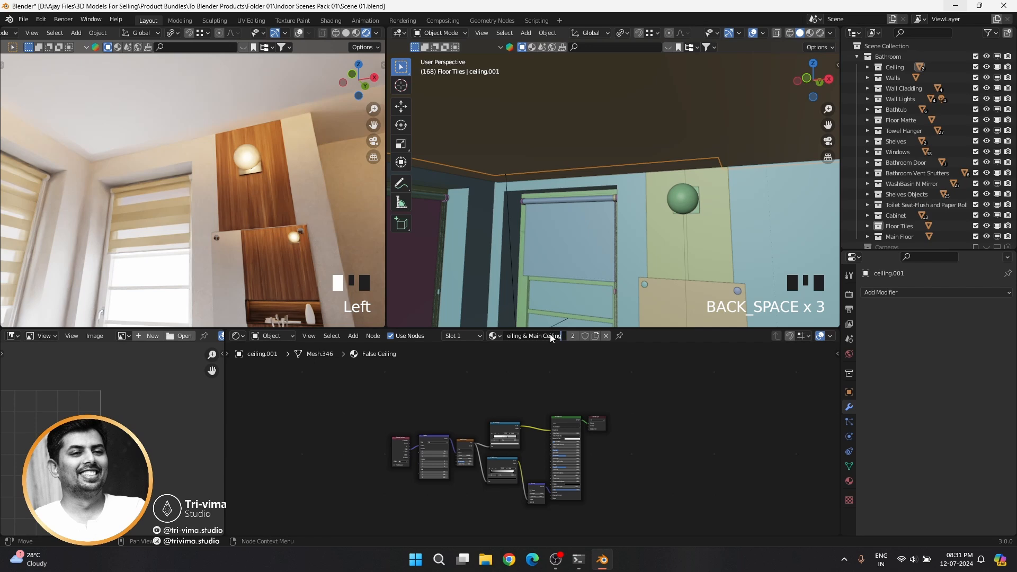
{"action": "left_click", "coordinate": [547, 352]}
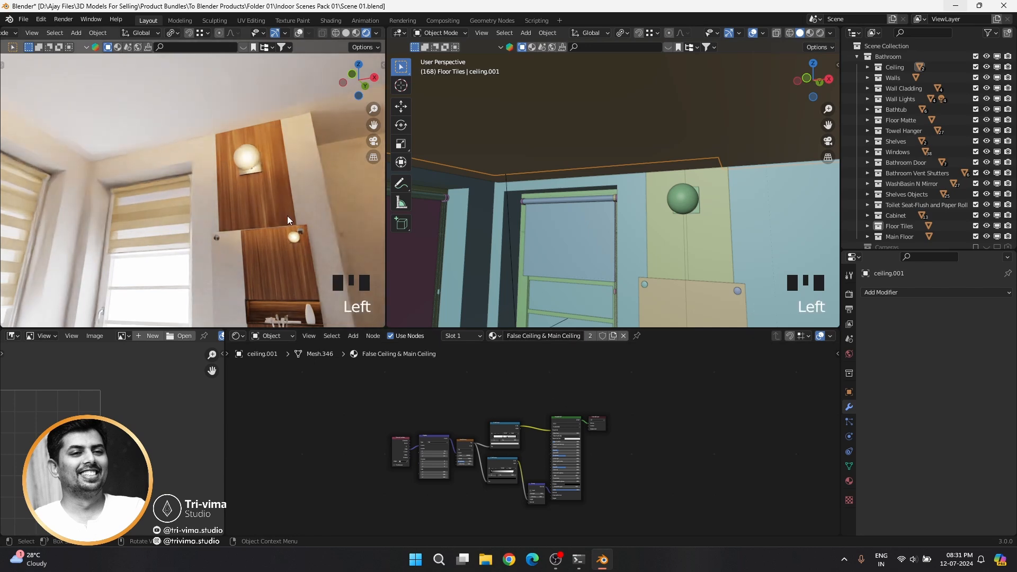
Step: Review the rendered bathroom through the scene camera and towards the door, and save the scene file
{"action": "middle_click_drag", "start_coordinate": [287, 216], "coordinate": [221, 178], "text": "shift"}
{"action": "key", "text": "KP_0"}
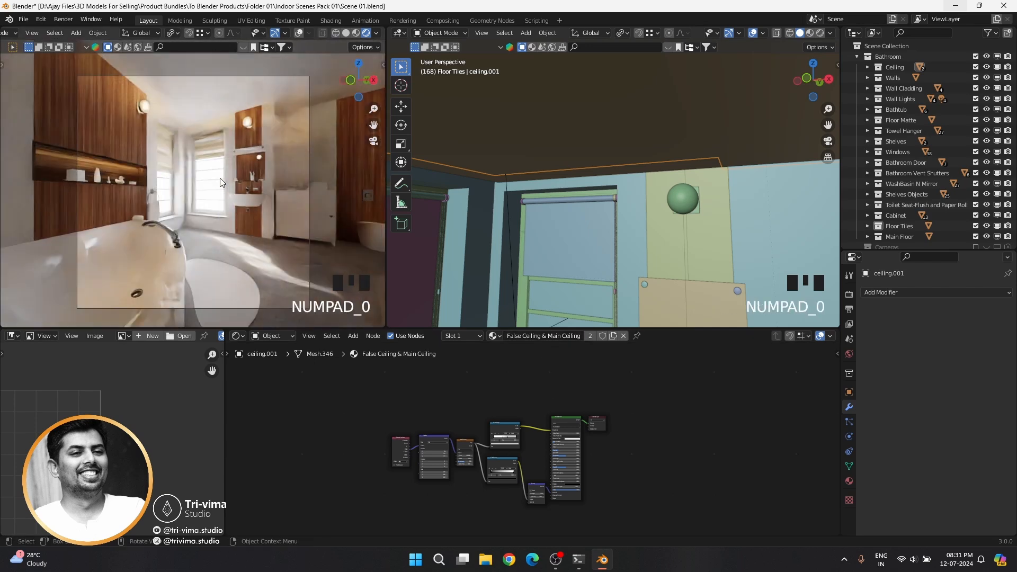
{"action": "scroll", "coordinate": [211, 221], "scroll_direction": "up", "scroll_amount": 3}
{"action": "middle_click_drag", "start_coordinate": [187, 243], "coordinate": [234, 221]}
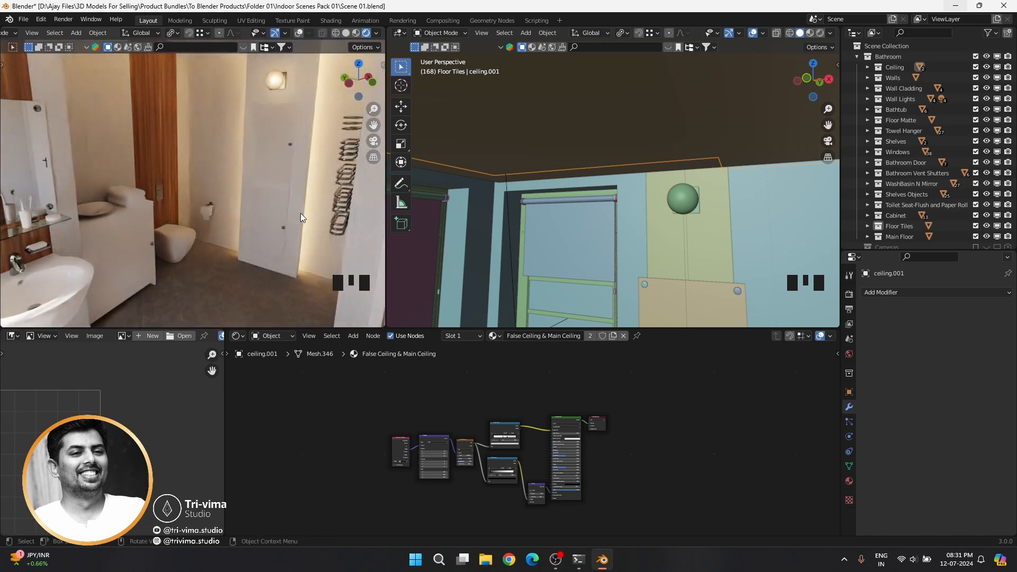
{"action": "middle_click_drag", "start_coordinate": [300, 213], "coordinate": [301, 214]}
{"action": "key", "text": "ctrl+s"}
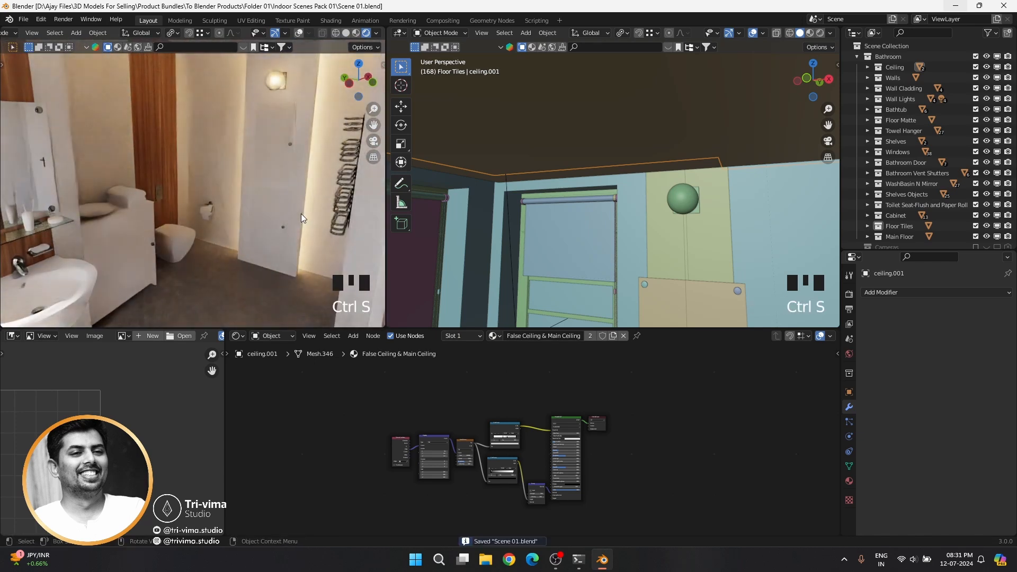